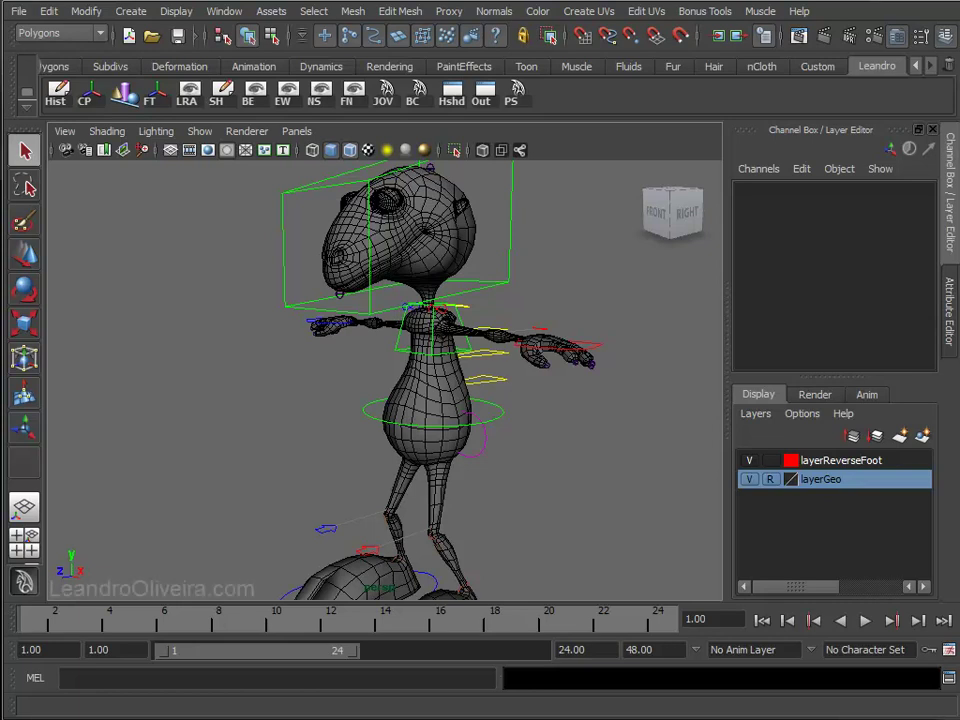
- Select the ctrl_Head control box on the rig and bring up the Channel Box Edit menu
mouse_move(570, 452)
left_mouse_down("alt")
mouse_move(597, 456)
mouse_move(610, 430)
left_mouse_up("alt")
mouse_move(610, 430)
right_mouse_down("alt")
mouse_move(610, 501)
mouse_move(566, 476)
mouse_move(574, 409)
right_mouse_up("alt")
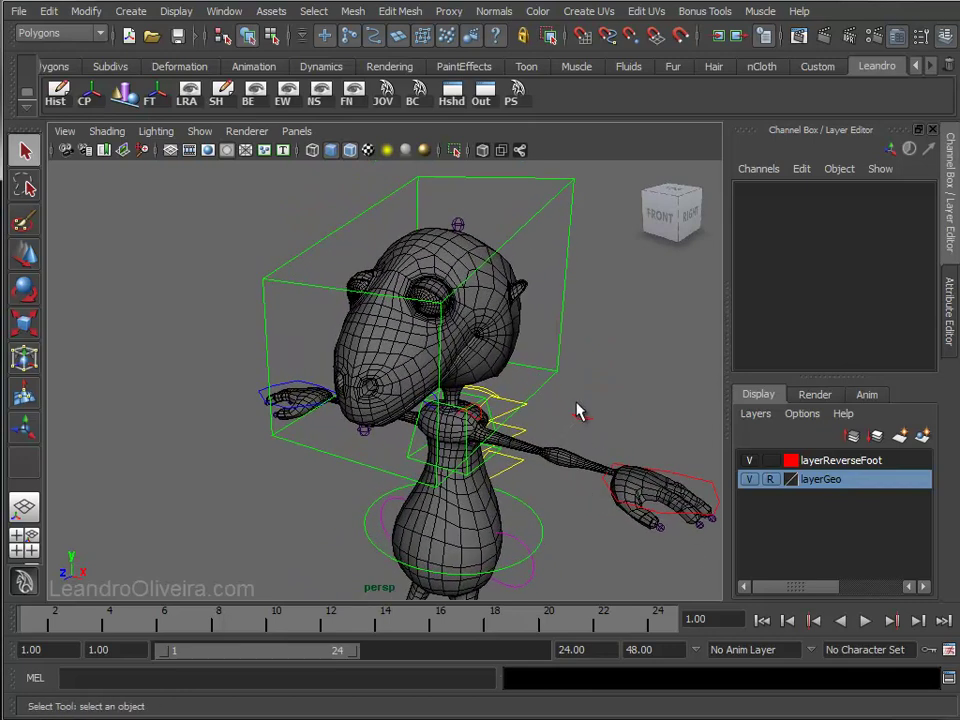
left_click(561, 347)
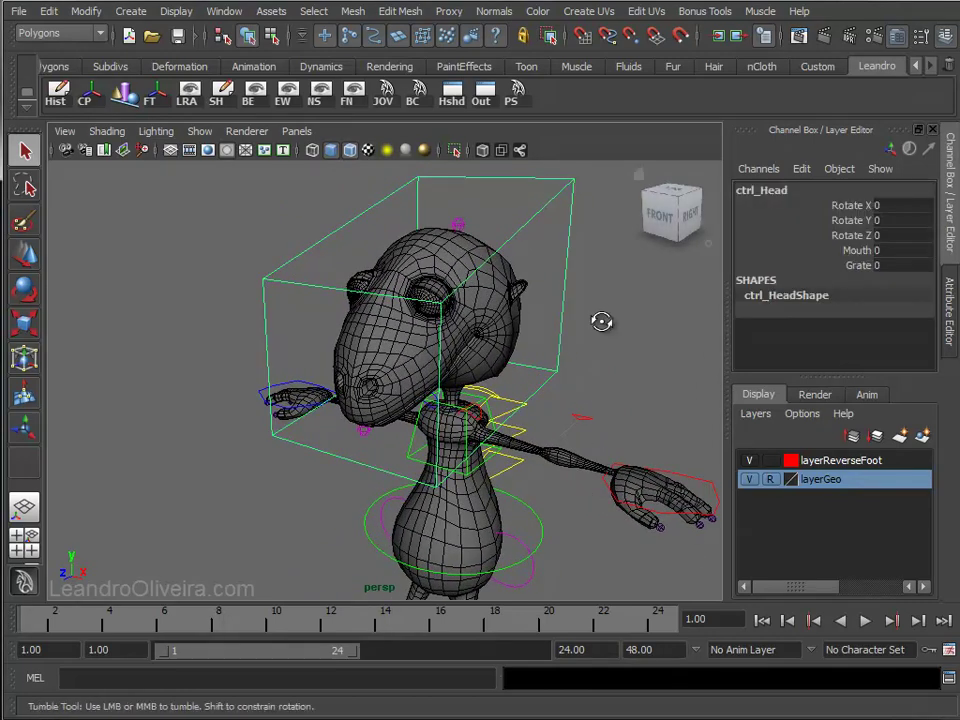
left_click_drag(602, 324, 631, 268, "alt")
left_click(806, 170)
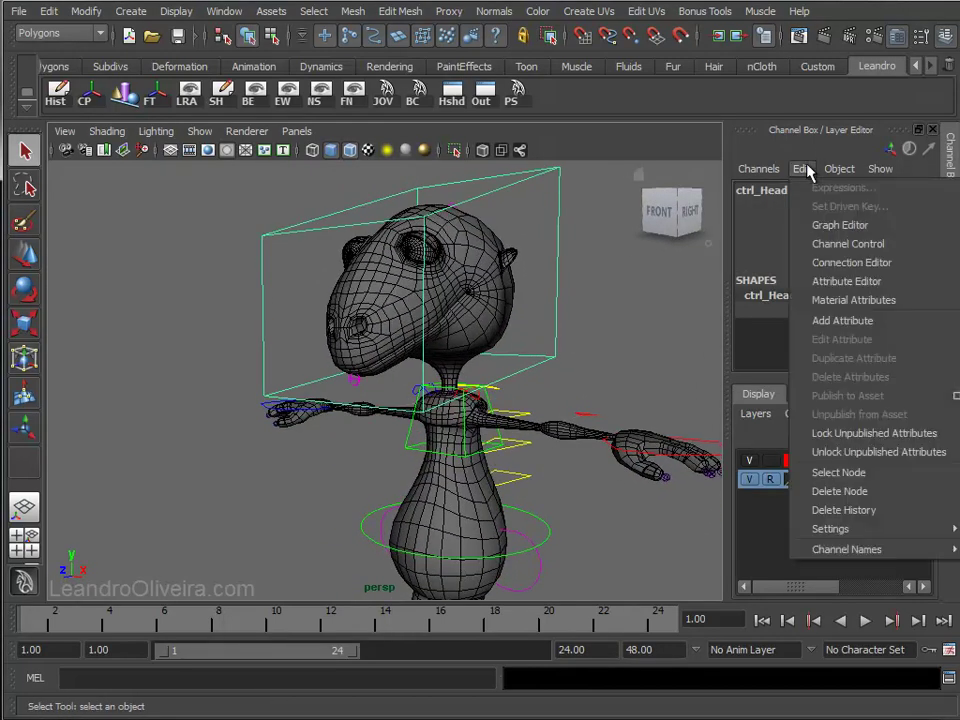
- Start a new attribute on ctrl_Head named Left EyeLid Upper
left_click(843, 321)
left_click_drag(515, 96, 530, 46)
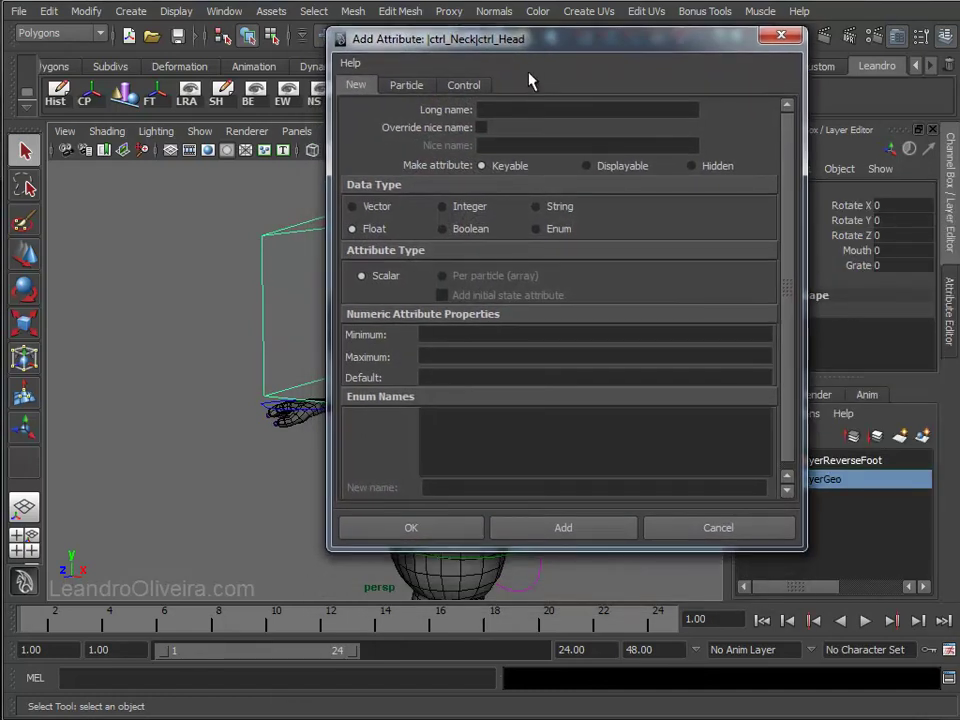
left_click(518, 110)
type("EyeLid L")
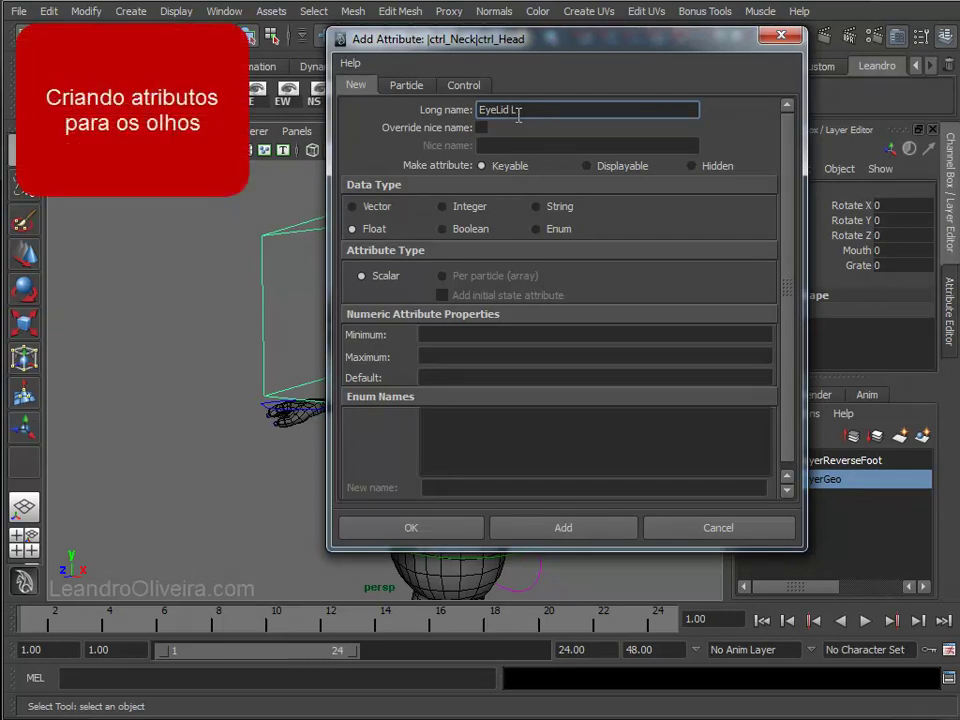
key("BackSpace")
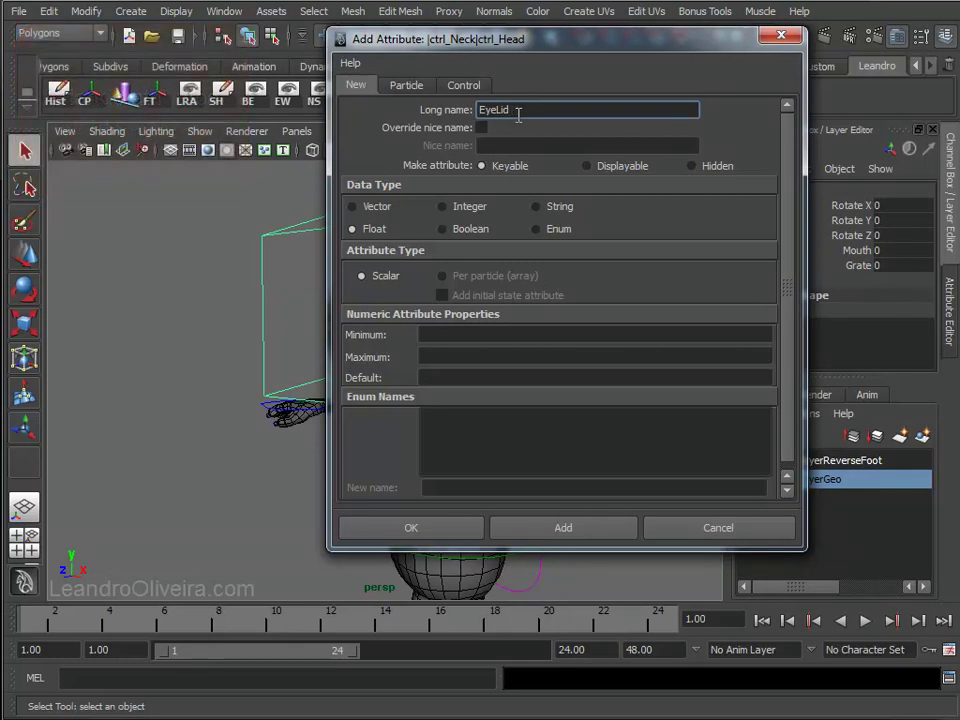
key("Home")
type("Left")
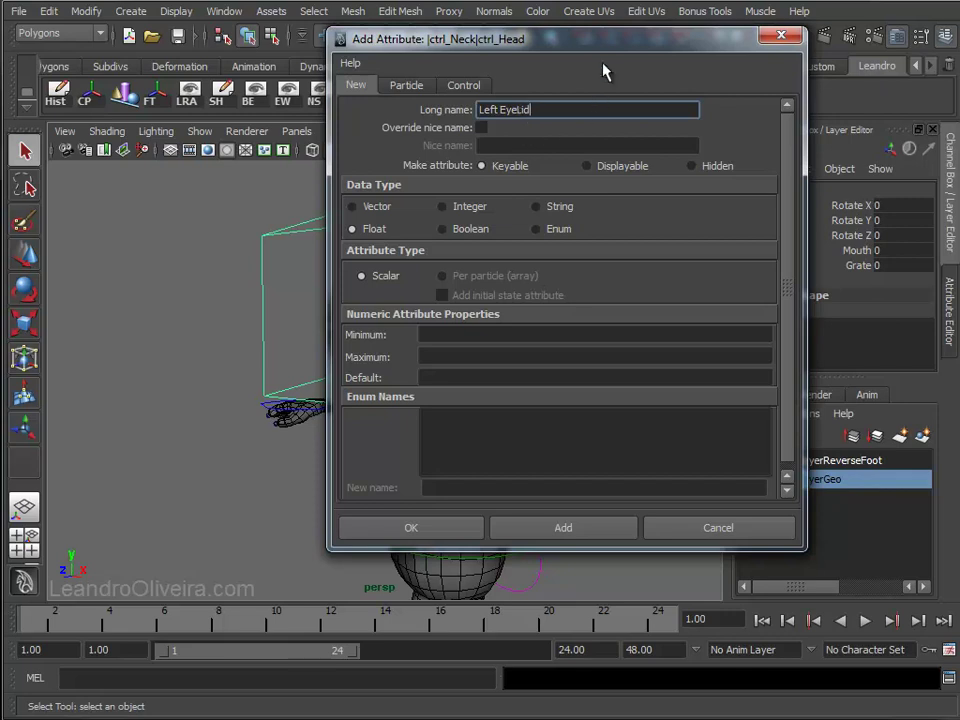
type("Upper")
left_click_drag(580, 110, 460, 110)
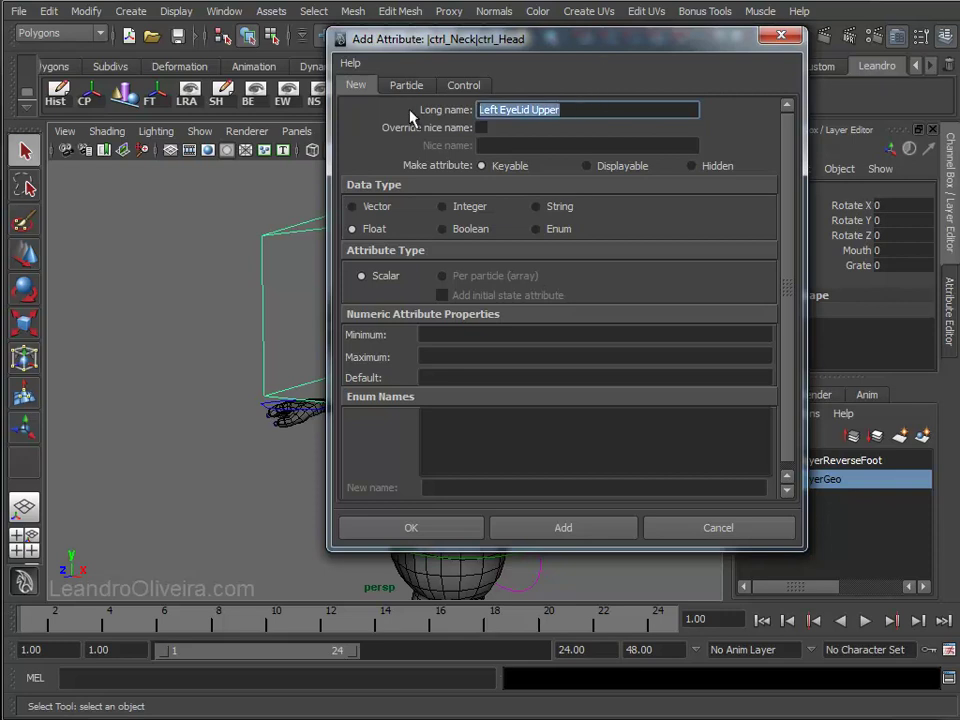
- Give it minimum 0, maximum 10, default 0 and add it to ctrl_Head
left_click(436, 334)
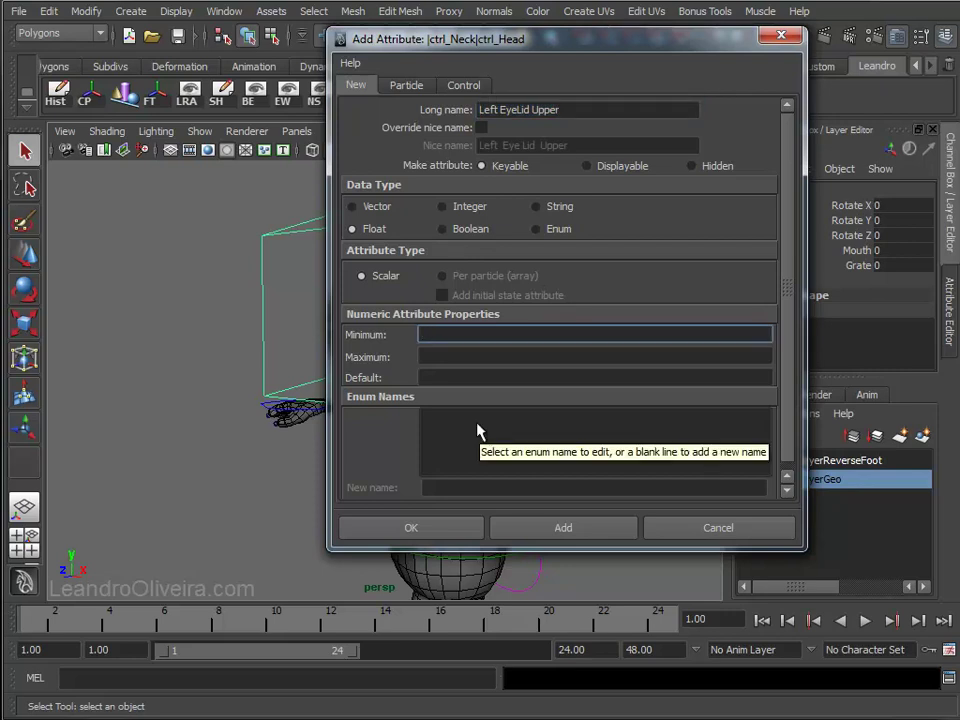
type("0")
key("Tab")
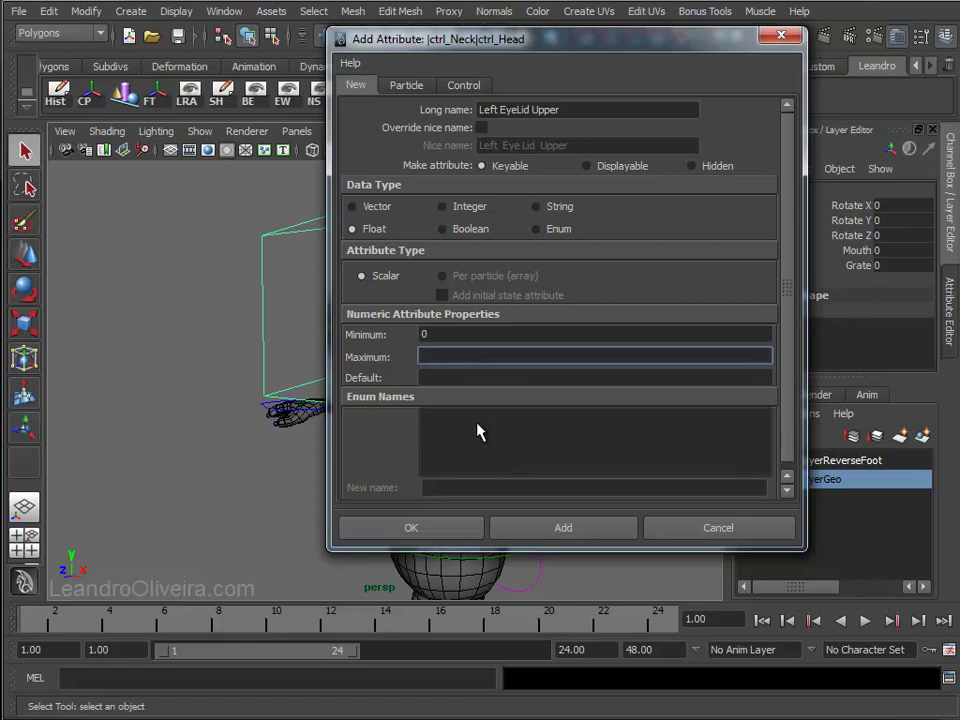
type("10")
key("Tab")
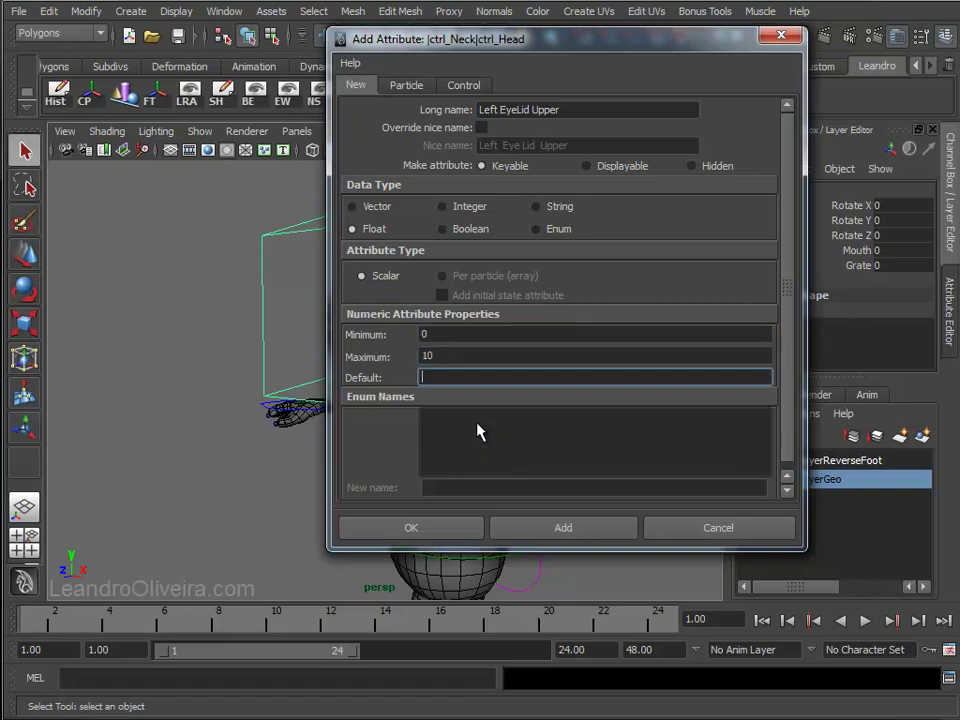
type("0")
mouse_move(495, 40)
left_mouse_down()
mouse_move(109, 58)
mouse_move(527, 58)
left_mouse_up()
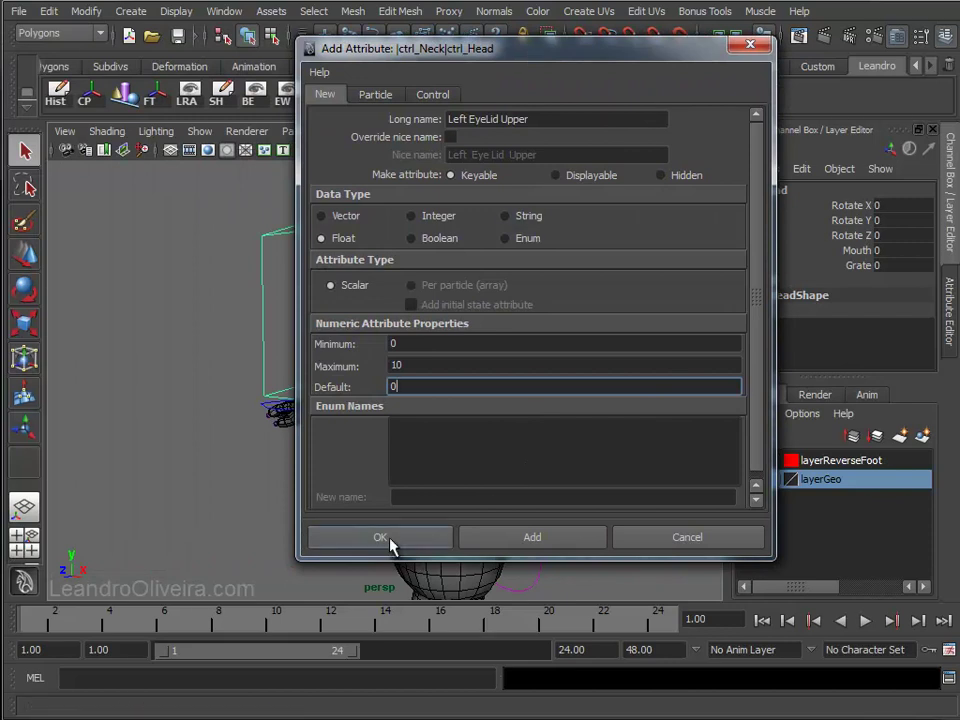
left_click(492, 544)
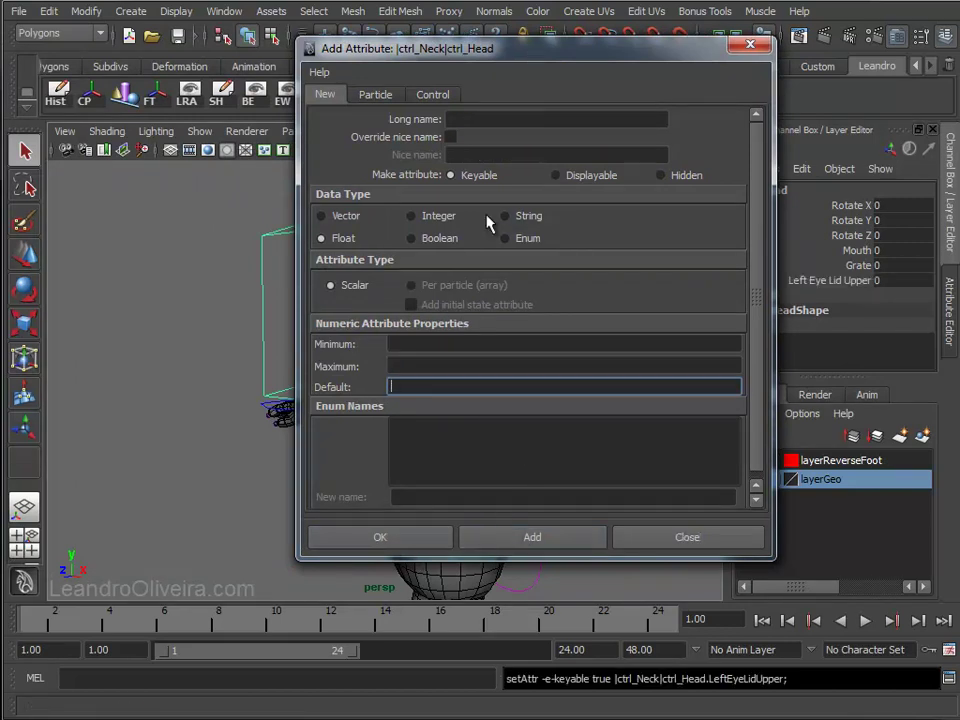
- Add a Left Eye Lid Lower attribute ranging 0 to 10, default 0
left_click_drag(488, 50, 392, 50)
left_click(392, 120)
type("Left Eye Lid Upper")
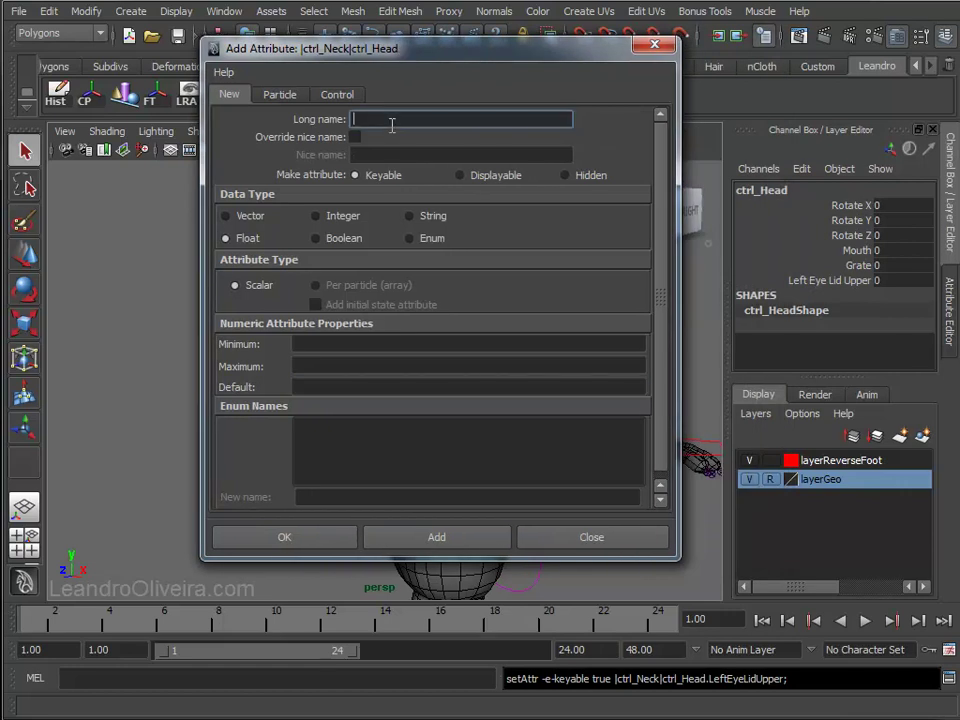
key("ctrl+shift+Left")
type("Left EyeLid Lower")
left_click(383, 342)
type("0")
key("Tab")
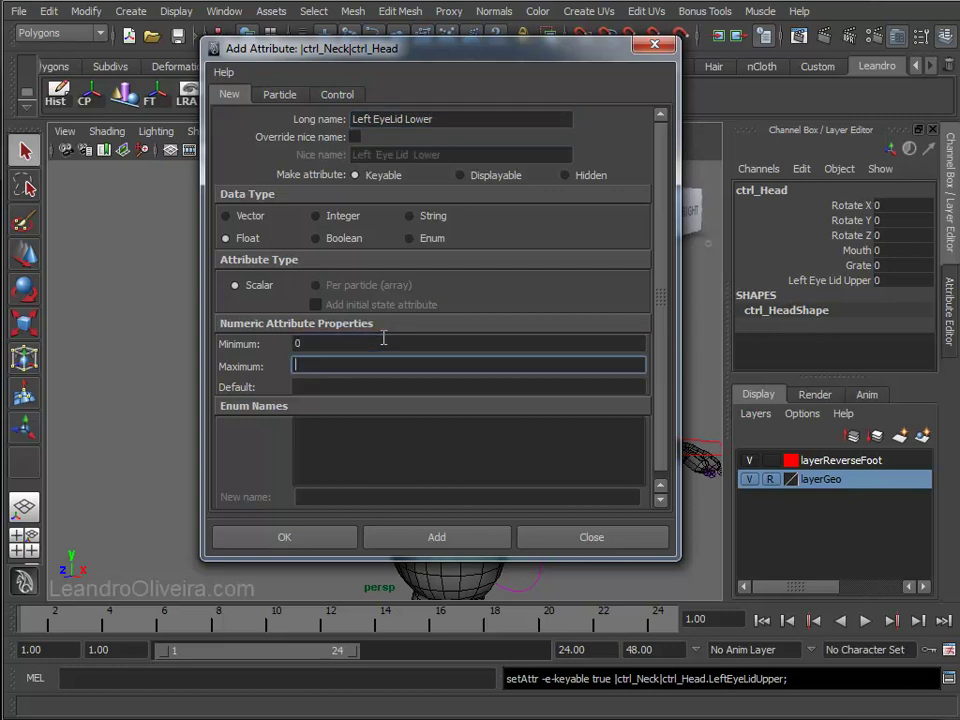
key("Tab")
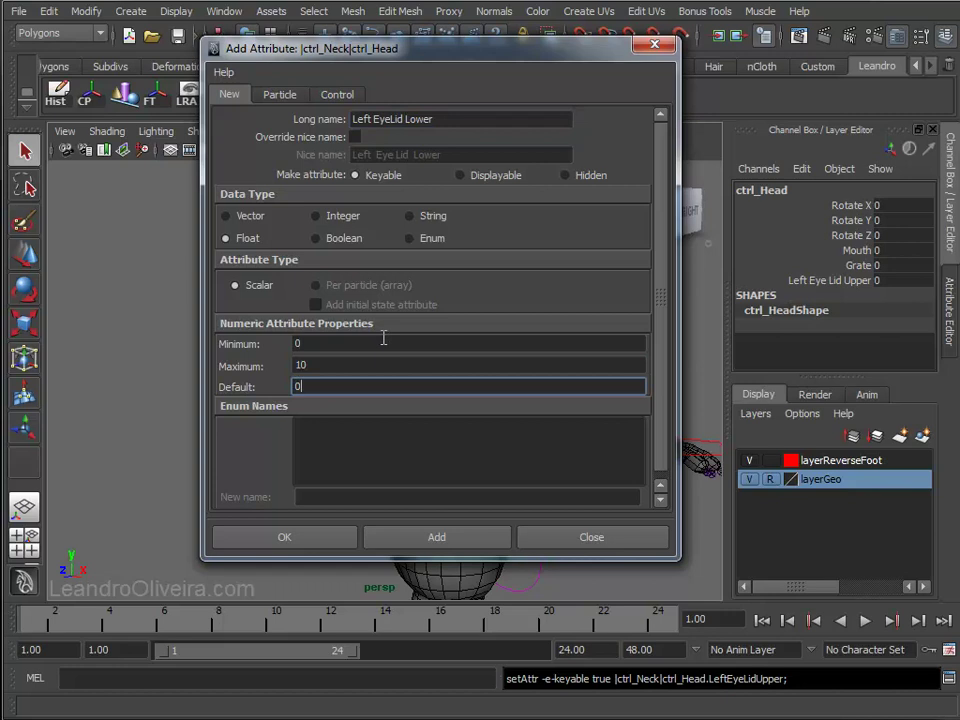
left_click(408, 543)
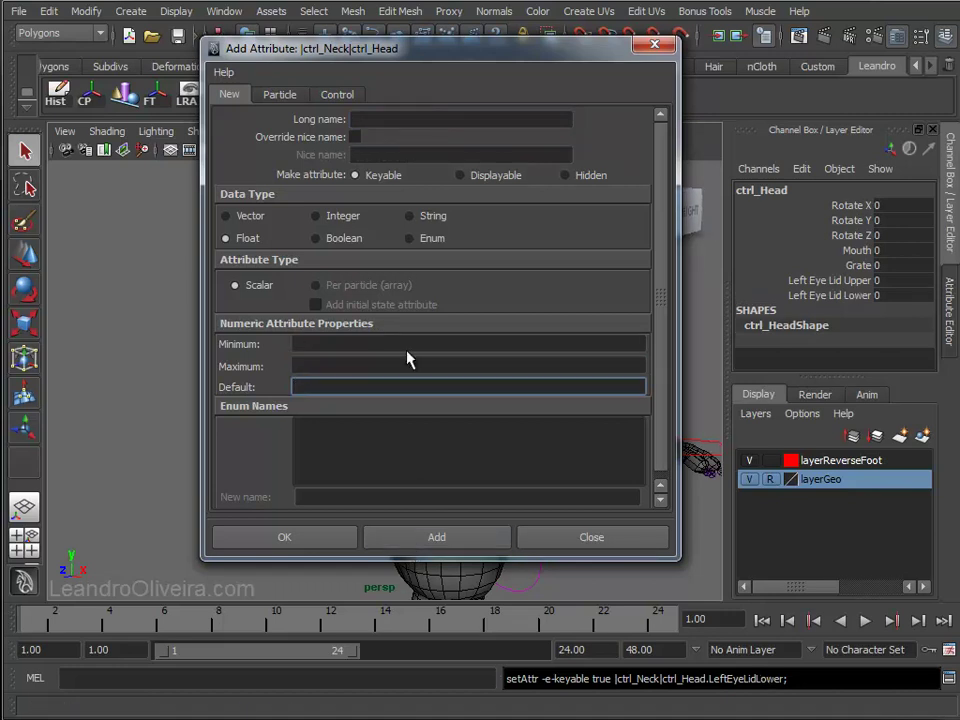
- Add a Right EyeLid Upper attribute with range 0 to 10, default 0
left_click(376, 120)
type("Left EyeLid Upper")
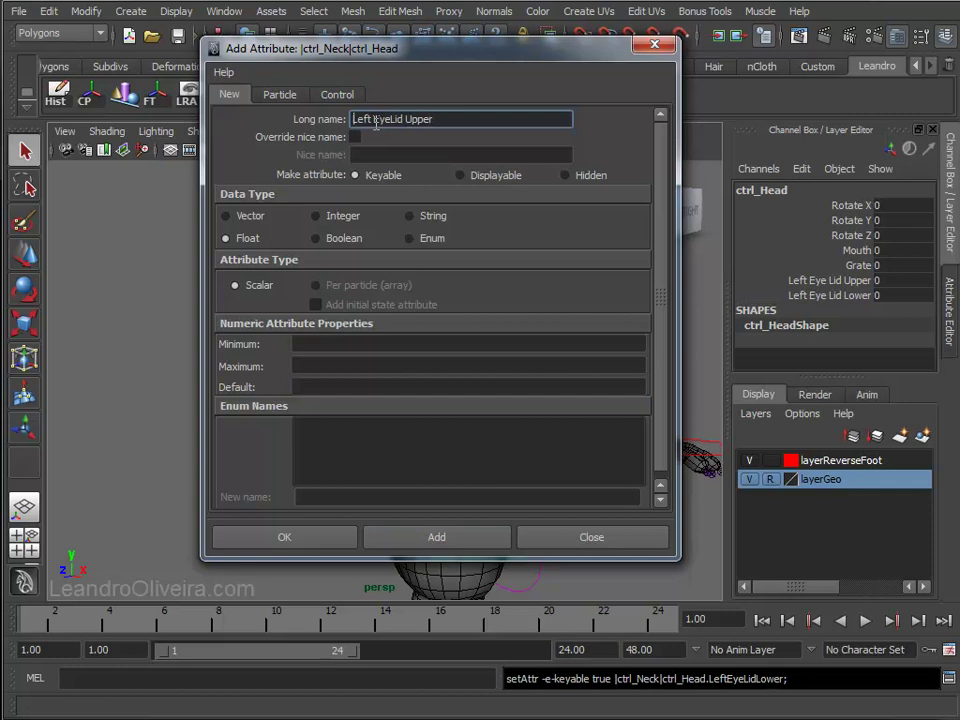
type("Right")
left_click_drag(482, 121, 210, 90)
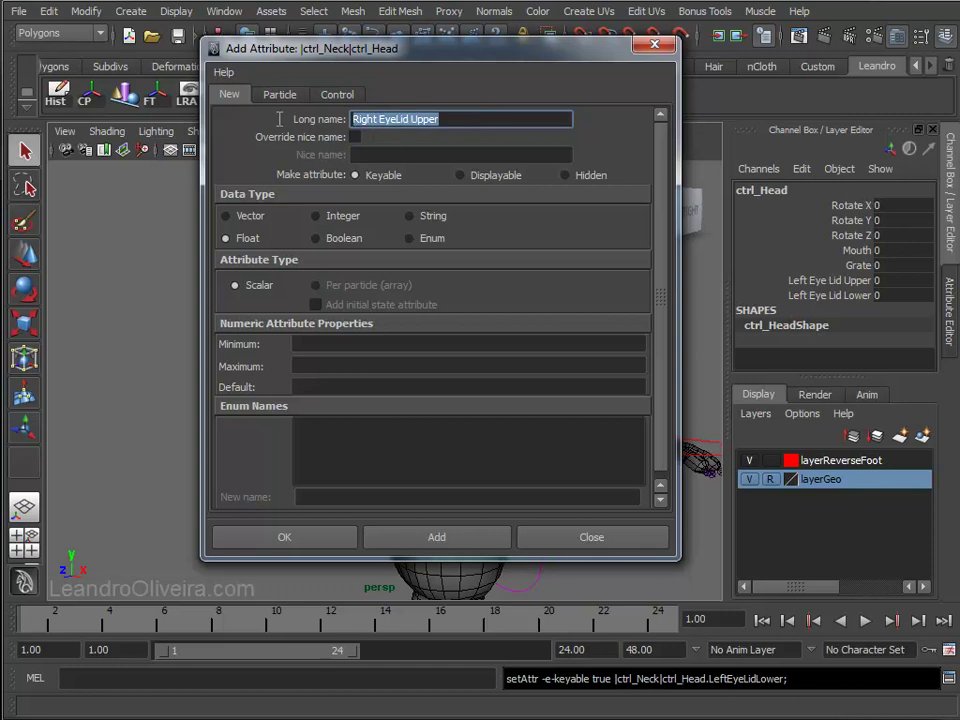
left_click(325, 344)
type("0")
key("Tab")
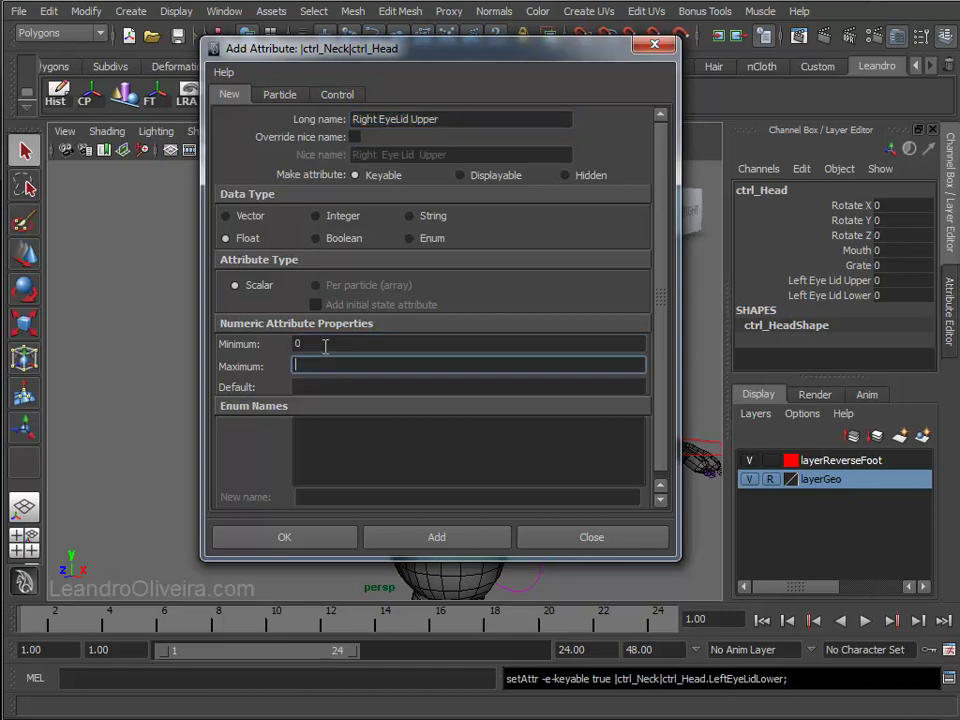
type("10")
key("Tab")
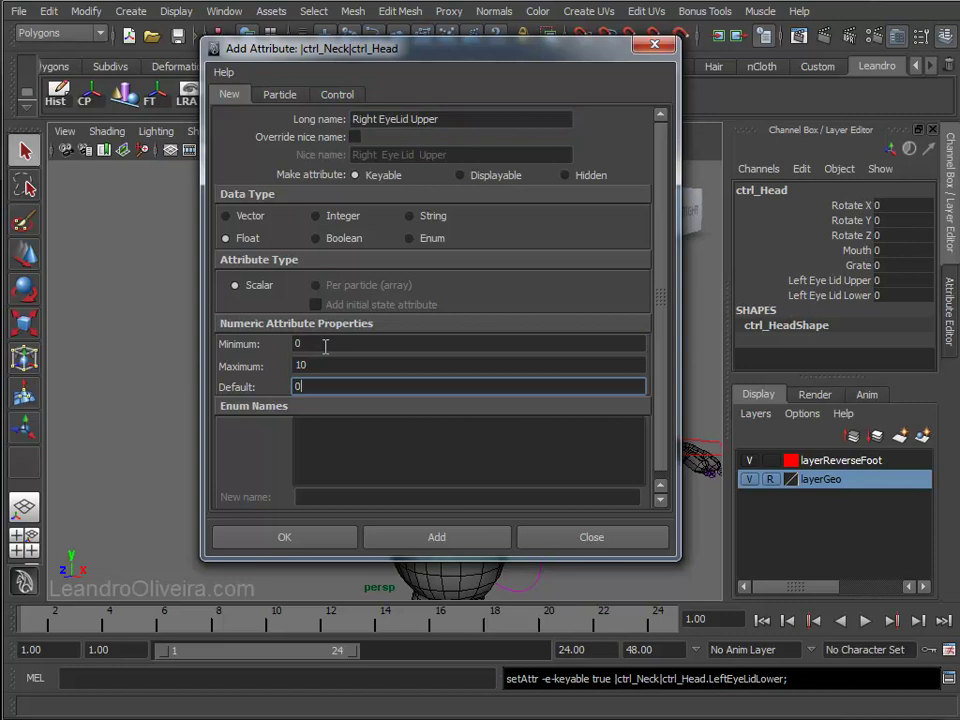
left_click(437, 537)
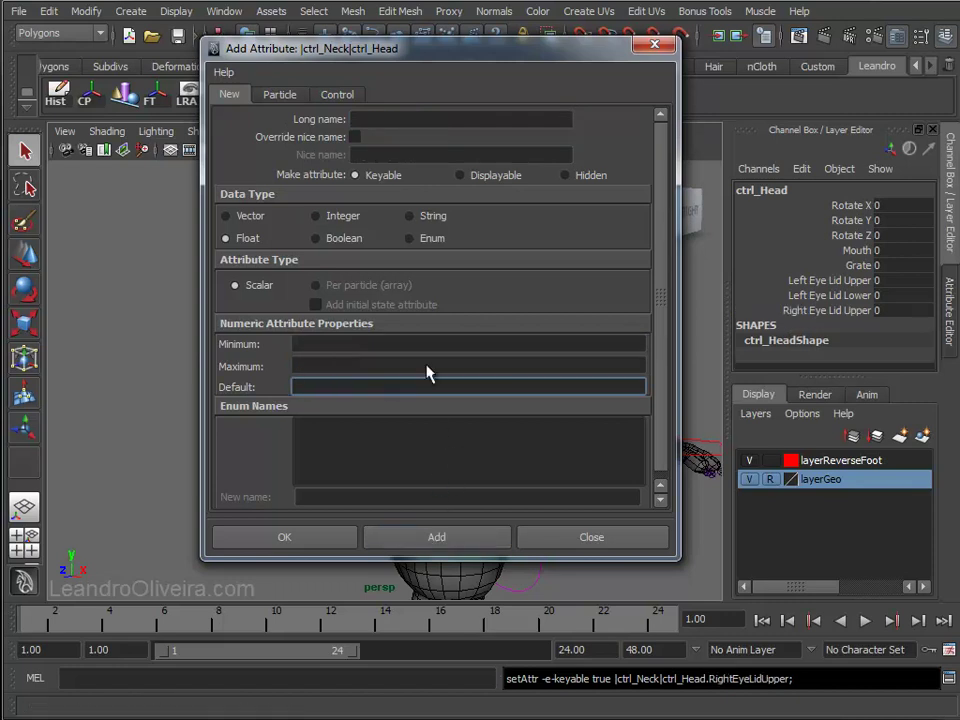
- Add a Right EyeLid Lower attribute with range 0 to 10, default 0, and finish
left_click(388, 119)
type("Right EyeLid Upper")
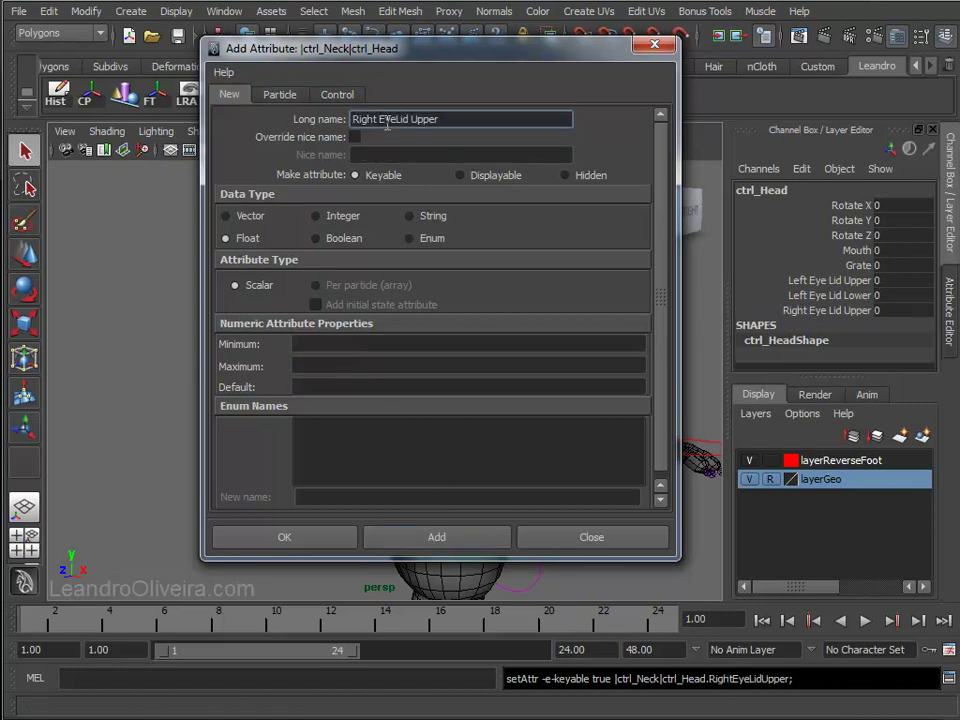
type("Lo")
left_click(351, 341)
type("0")
key("Tab")
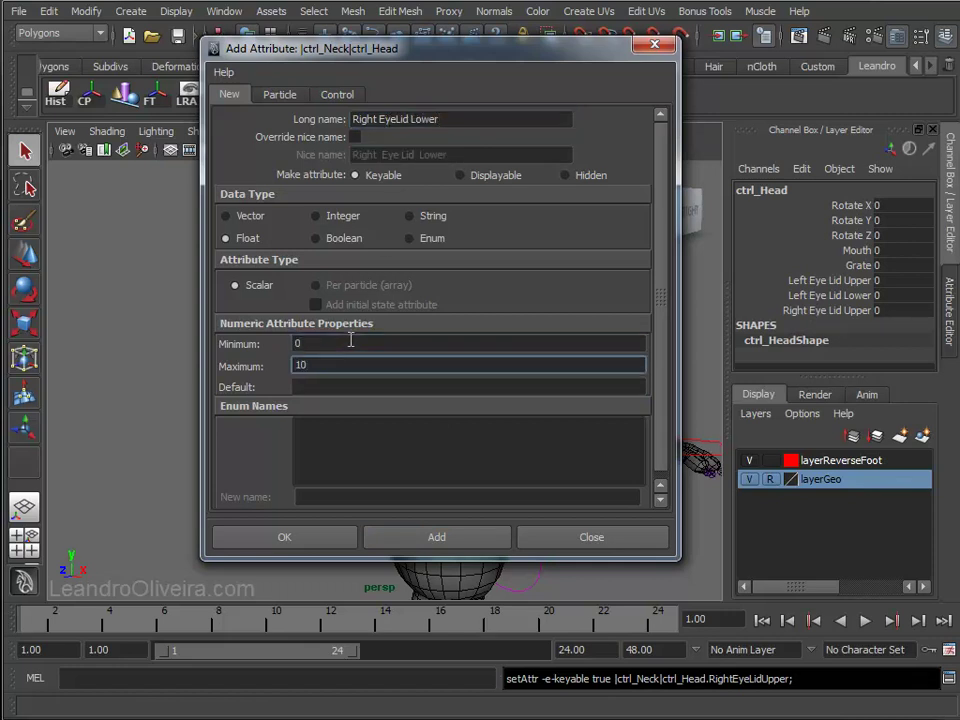
key("Tab")
type("0")
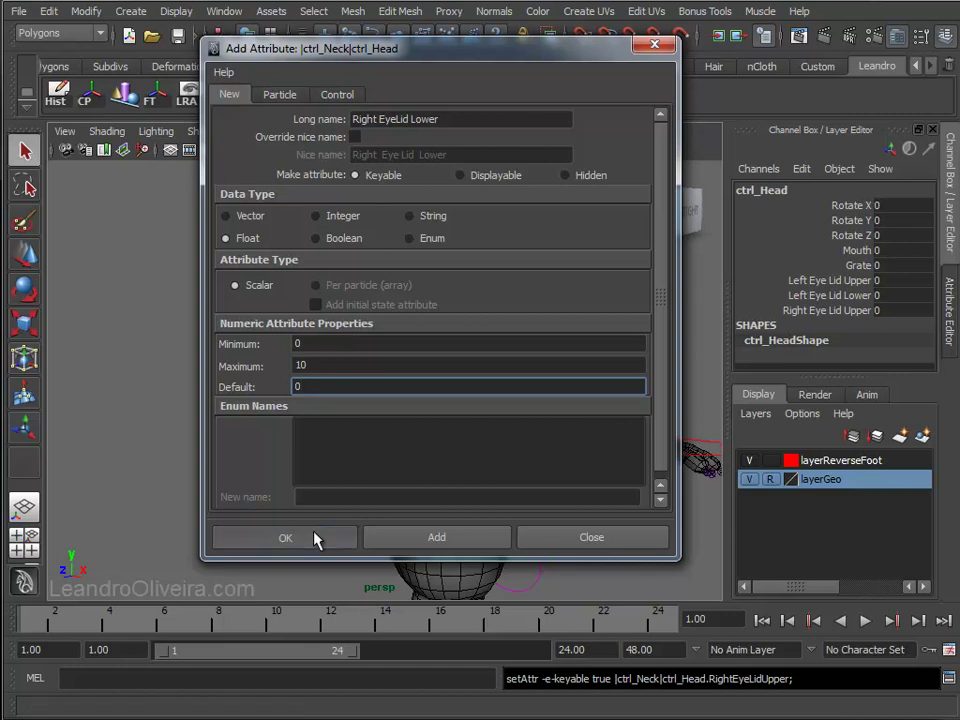
left_click(315, 538)
- Zoom in on the head and select the upper eyelids of both eyes
scroll(868, 270, "down", 1)
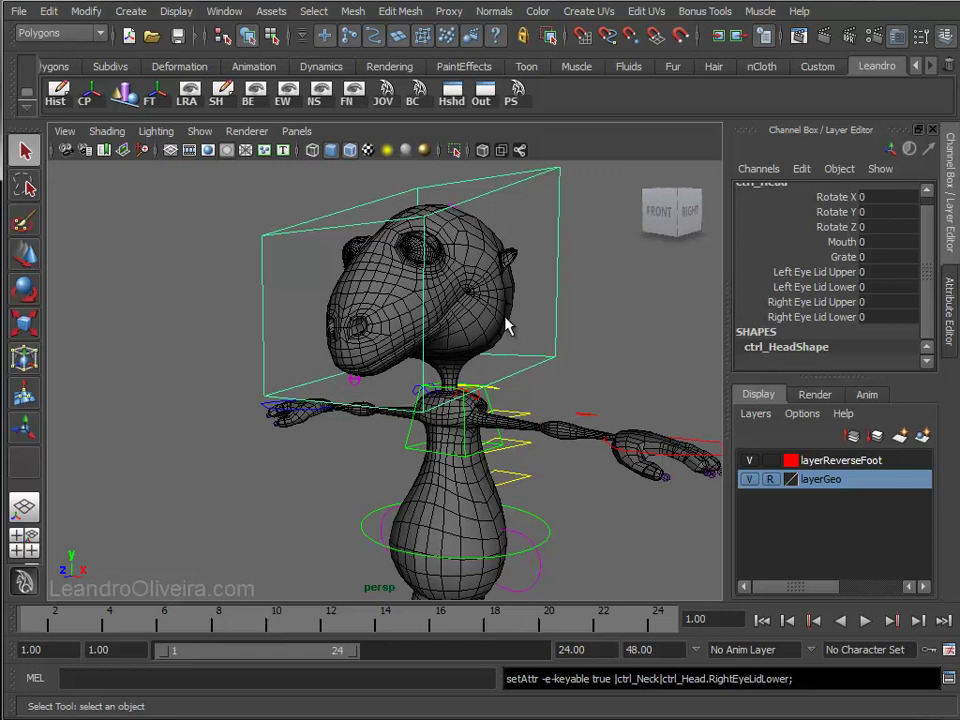
left_click_drag(491, 306, 641, 386, "alt")
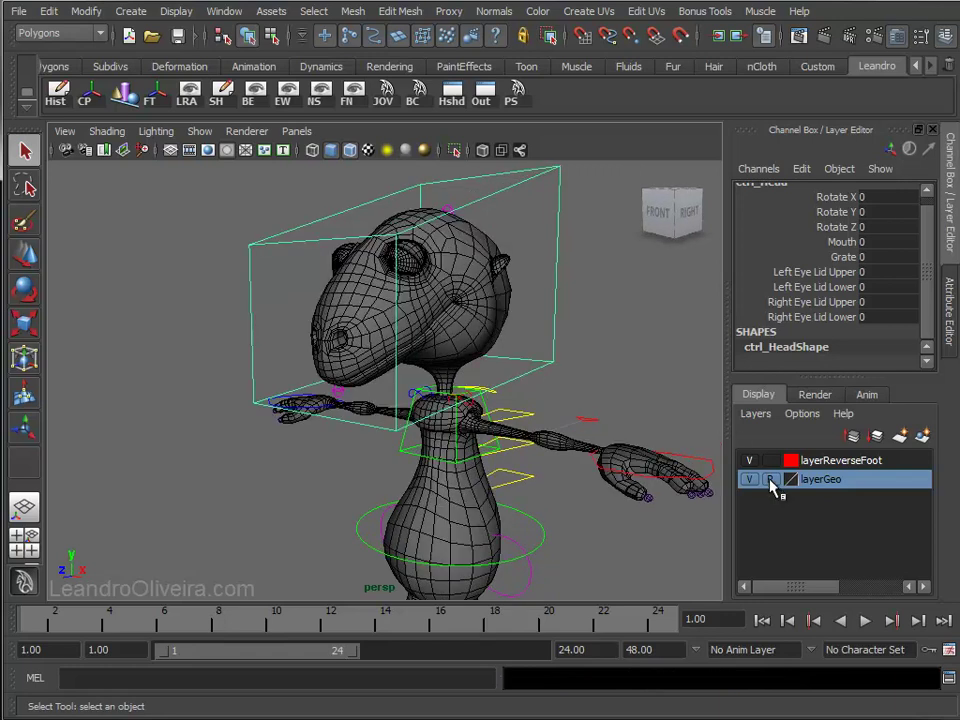
left_click(469, 352)
scroll(467, 339, "up", 2)
scroll(418, 336, "up", 2)
scroll(469, 410, "up", 2)
scroll(469, 410, "up", 2)
middle_click_drag(510, 456, 553, 394, "alt")
mouse_move(553, 394)
left_mouse_down("alt")
mouse_move(512, 390)
mouse_move(435, 356)
mouse_move(402, 358)
mouse_move(475, 370)
left_mouse_up("alt")
left_click(505, 368)
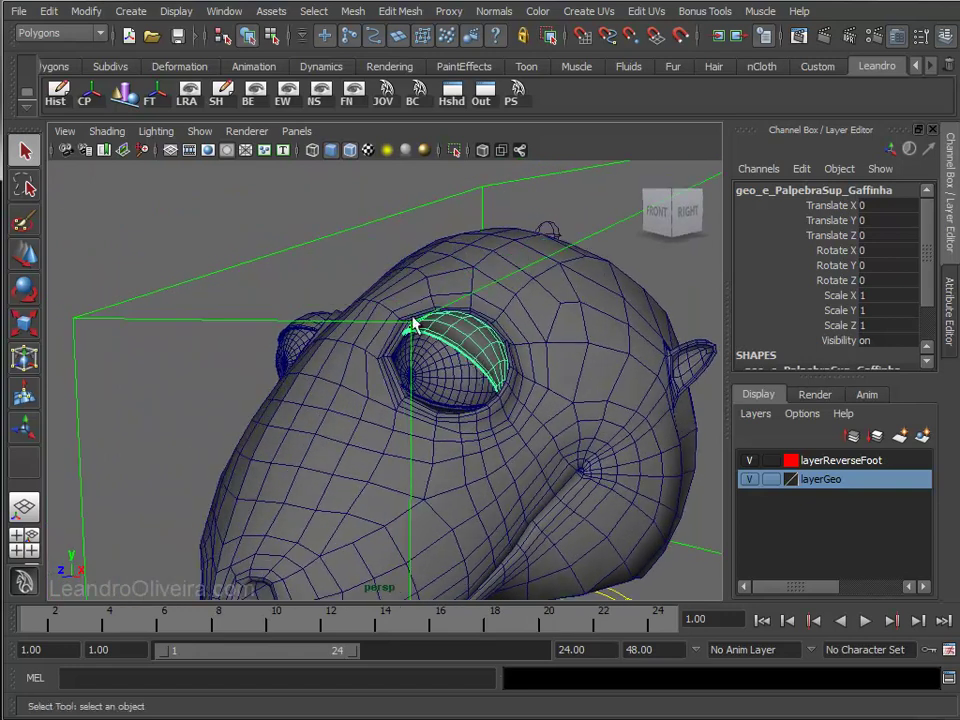
left_click(312, 331, "shift")
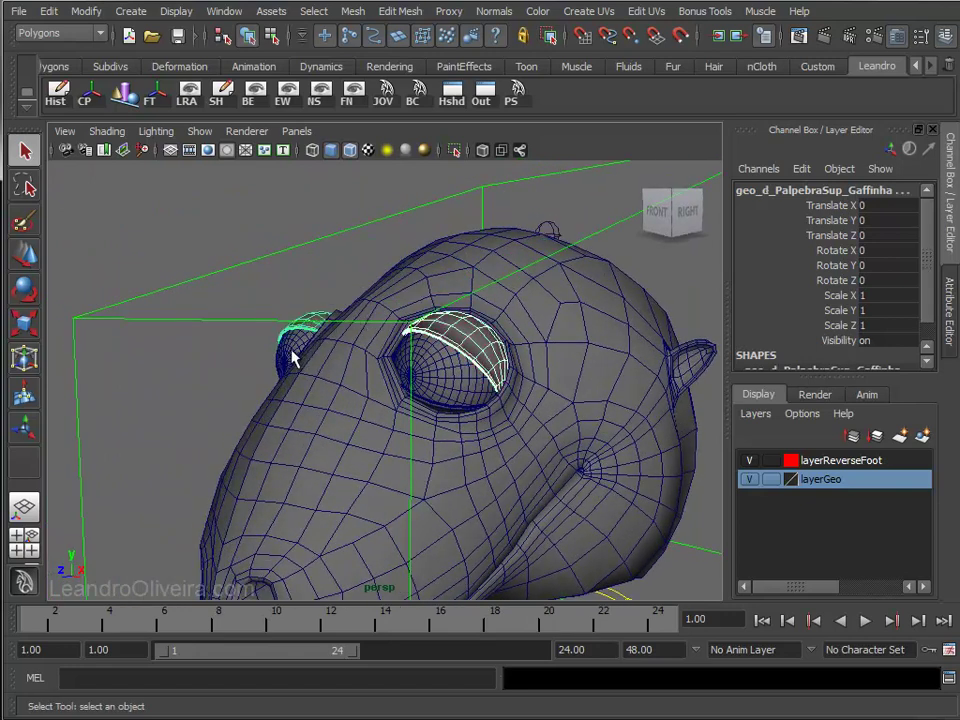
- Add both lower eyelids to the selection, undoing an accidental jaw selection
left_click_drag(294, 358, 311, 347, "alt")
left_click(546, 408, "shift")
mouse_move(546, 407)
left_mouse_down("alt")
mouse_move(439, 354)
mouse_move(492, 365)
left_mouse_up("alt")
right_click_drag(492, 365, 596, 439, "alt")
middle_click_drag(596, 439, 514, 379, "alt")
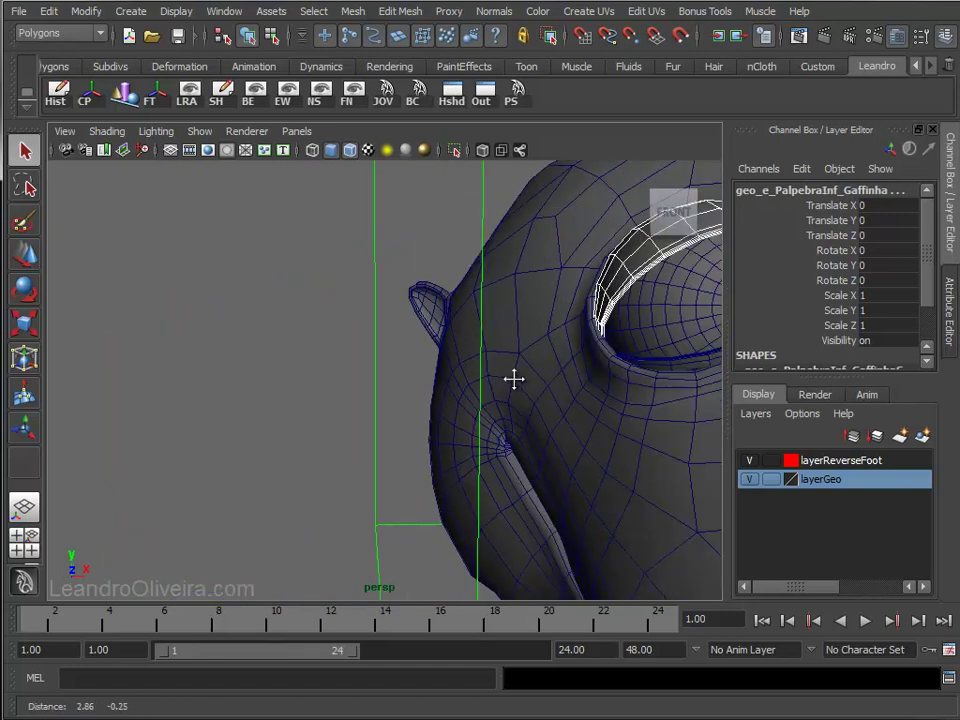
right_click_drag(514, 379, 640, 383, "alt")
left_click(645, 371, "shift")
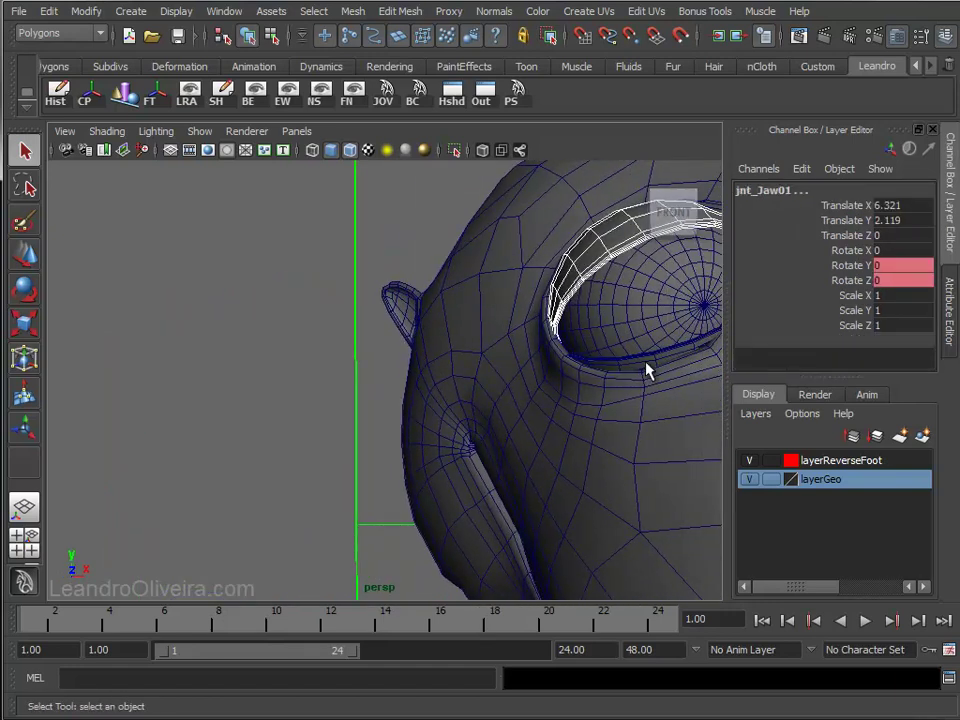
key("ctrl+z")
left_click(643, 365, "shift")
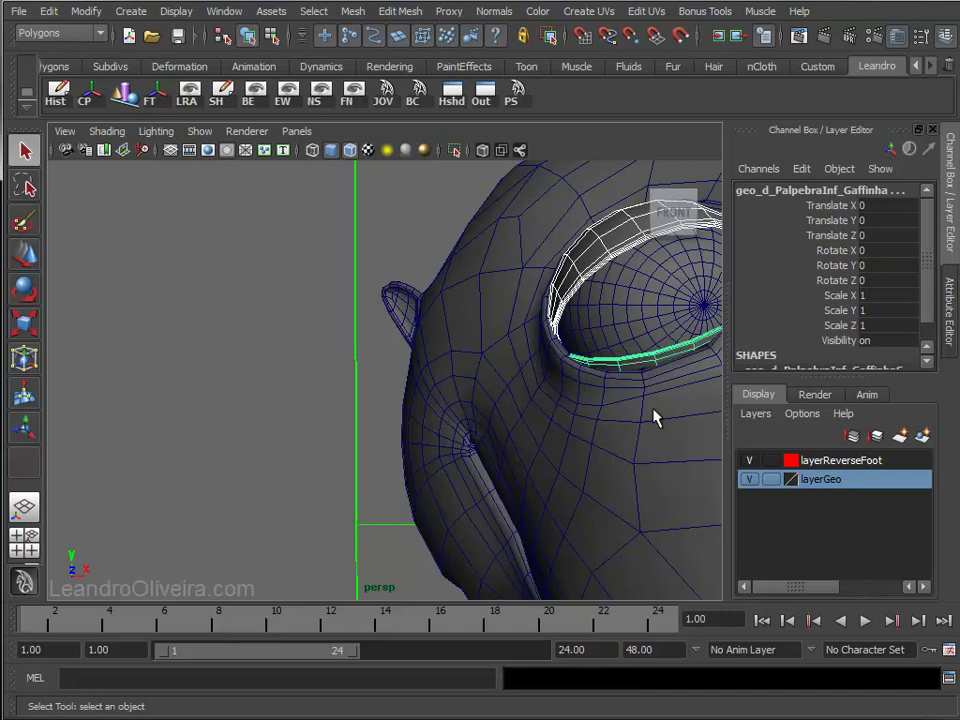
right_click_drag(654, 413, 560, 360, "alt")
left_click_drag(560, 360, 463, 358, "alt")
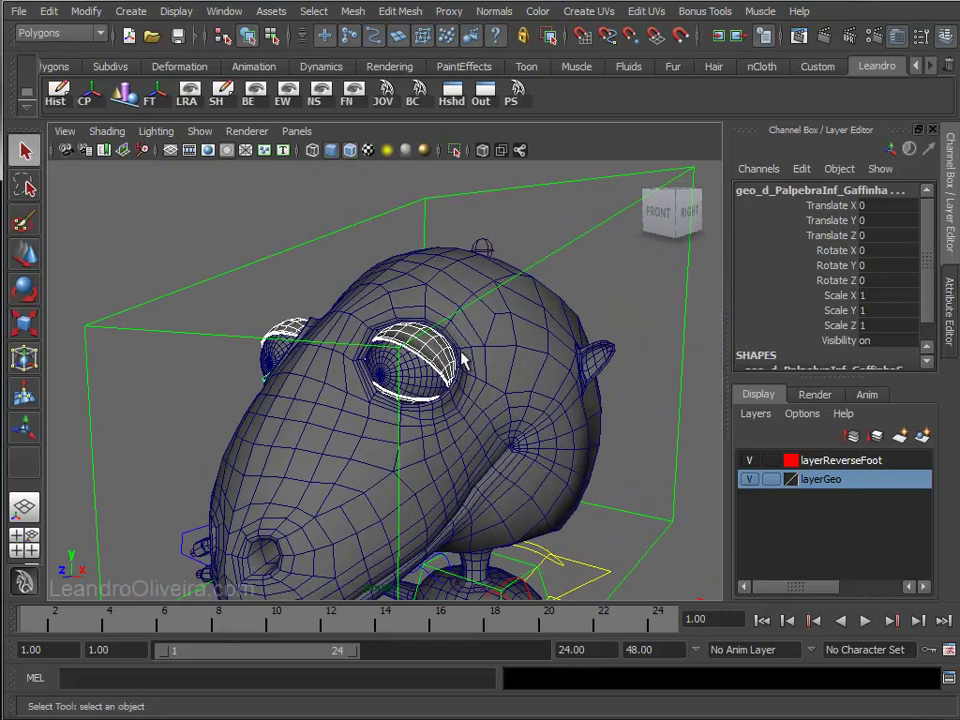
left_click(84, 13)
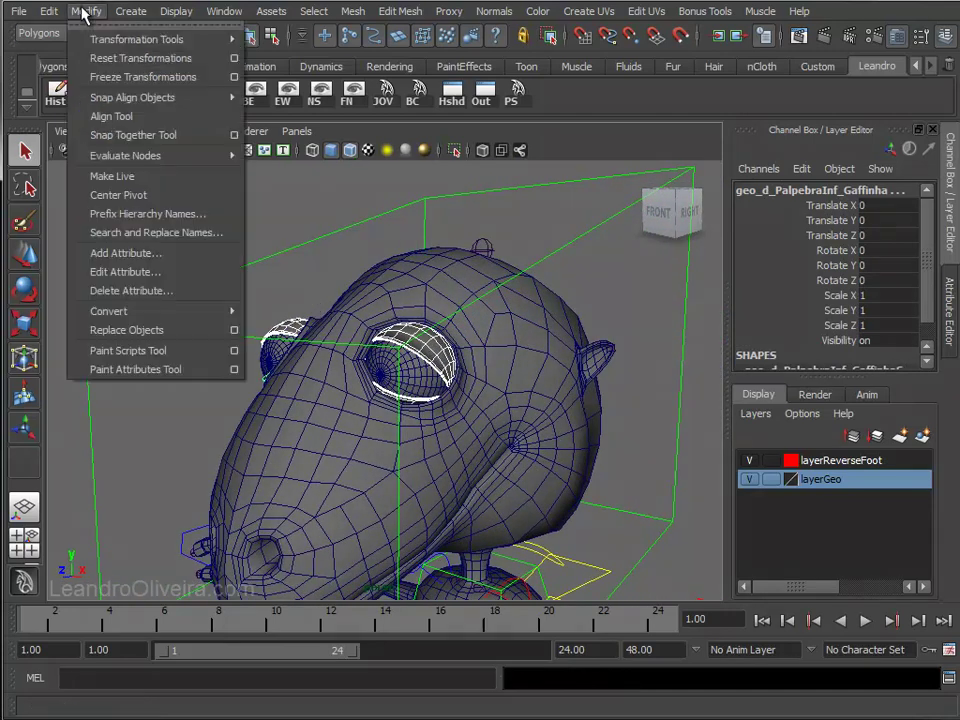
- Center the pivots of the selected eyelids with Modify > Center Pivot
left_click(118, 198)
key("w")
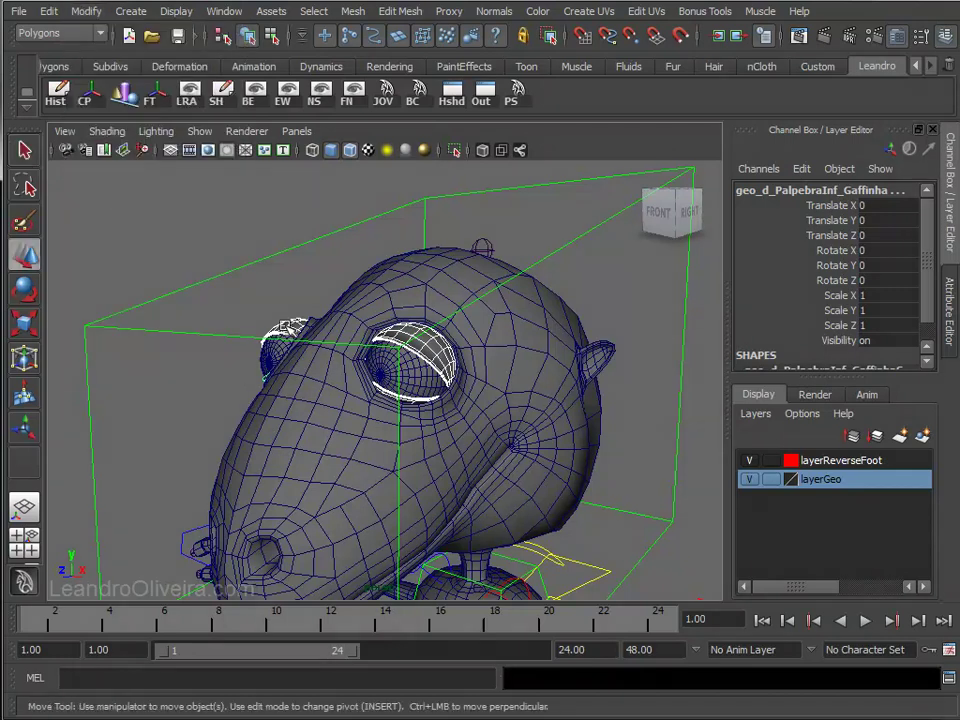
left_click(315, 262)
left_click(409, 325)
mouse_move(407, 321)
left_mouse_down("alt")
mouse_move(405, 287)
mouse_move(355, 306)
left_mouse_up("alt")
key("e")
scroll(321, 343, "up", 3)
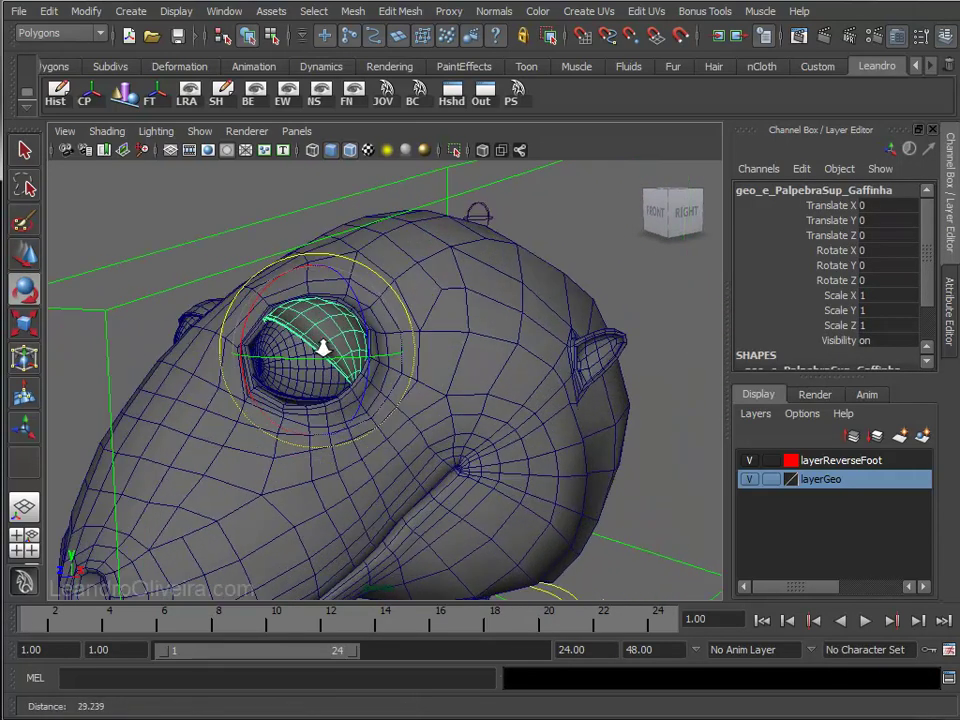
scroll(358, 386, "up", 3)
scroll(424, 396, "up", 2)
key("q")
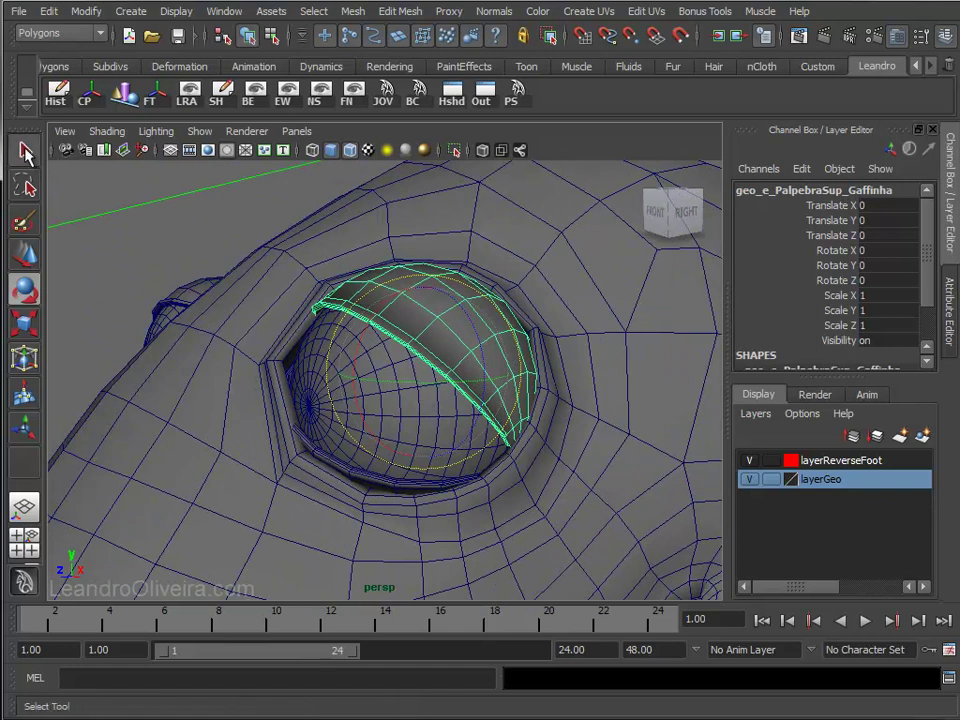
- Select both eyeballs and their eyelids and isolate them in the view
left_click(378, 418)
left_click(379, 490)
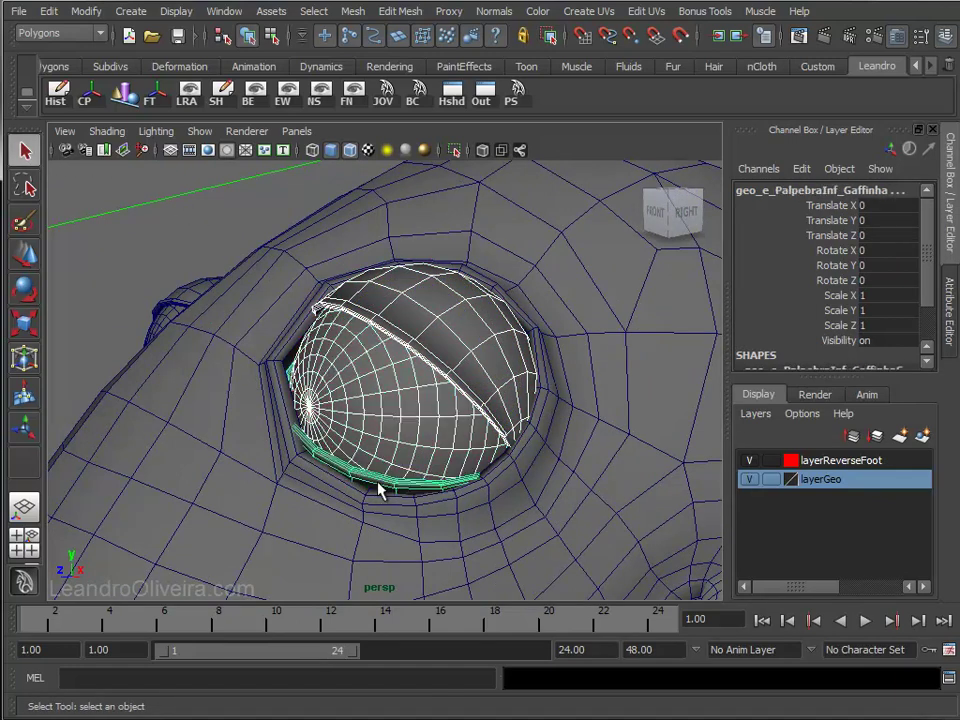
mouse_move(272, 375)
left_mouse_down("alt")
mouse_move(540, 420)
mouse_move(474, 354)
mouse_move(441, 302)
left_mouse_up("alt")
left_click(538, 418)
left_click(570, 500, "shift")
left_click(570, 525, "shift")
left_click(456, 151)
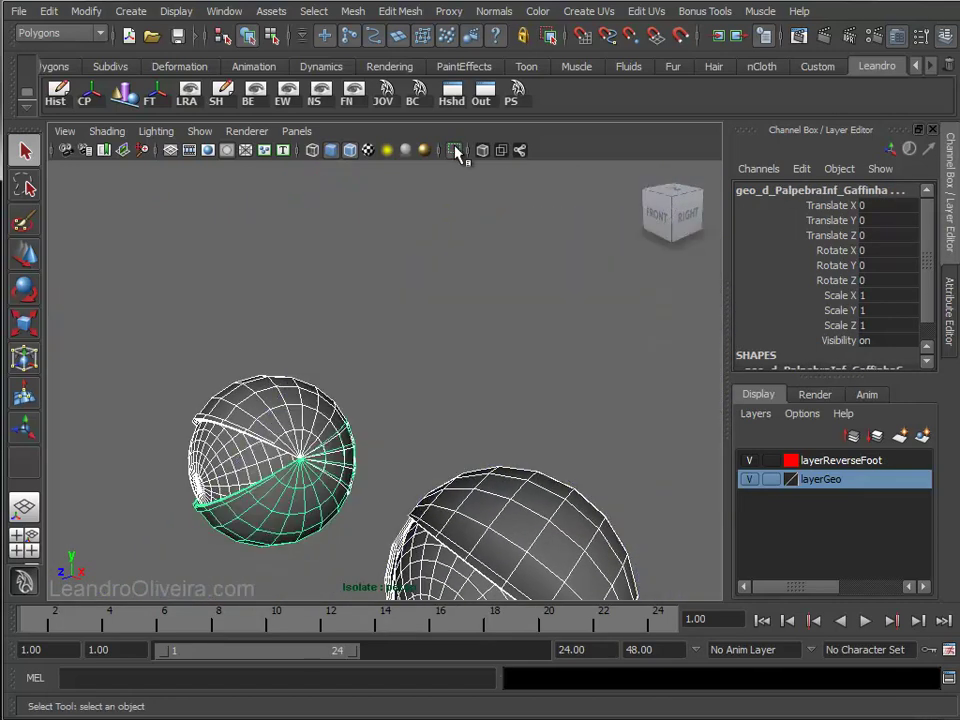
- Frame the isolated eyes in shaded display and select an upper eyelid
right_click_drag(512, 354, 394, 289, "alt")
middle_click_drag(394, 289, 420, 318, "alt")
key("5")
scroll(420, 318, "up", 5)
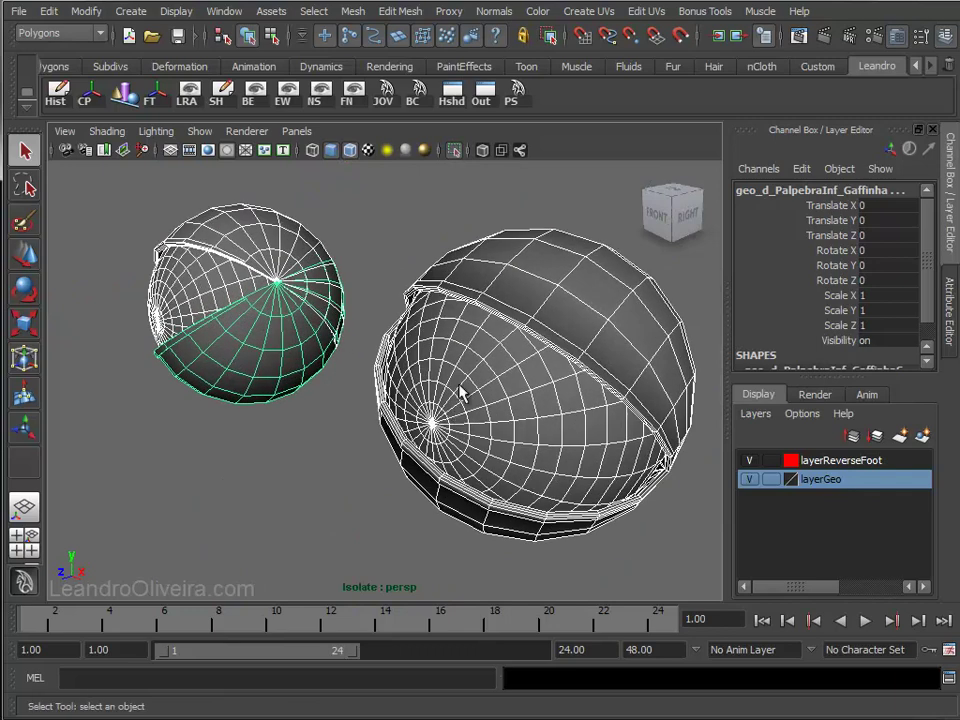
left_click(450, 266)
left_click(423, 305)
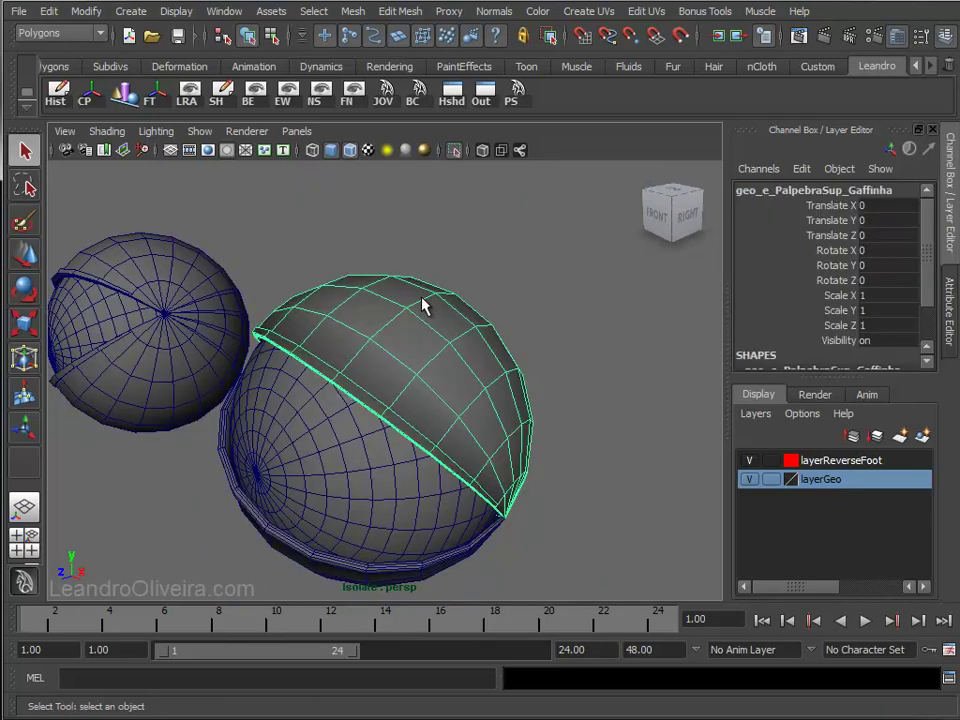
key("w")
mouse_move(422, 343)
left_mouse_down("alt")
mouse_move(418, 315)
mouse_move(425, 335)
mouse_move(446, 343)
left_mouse_up("alt")
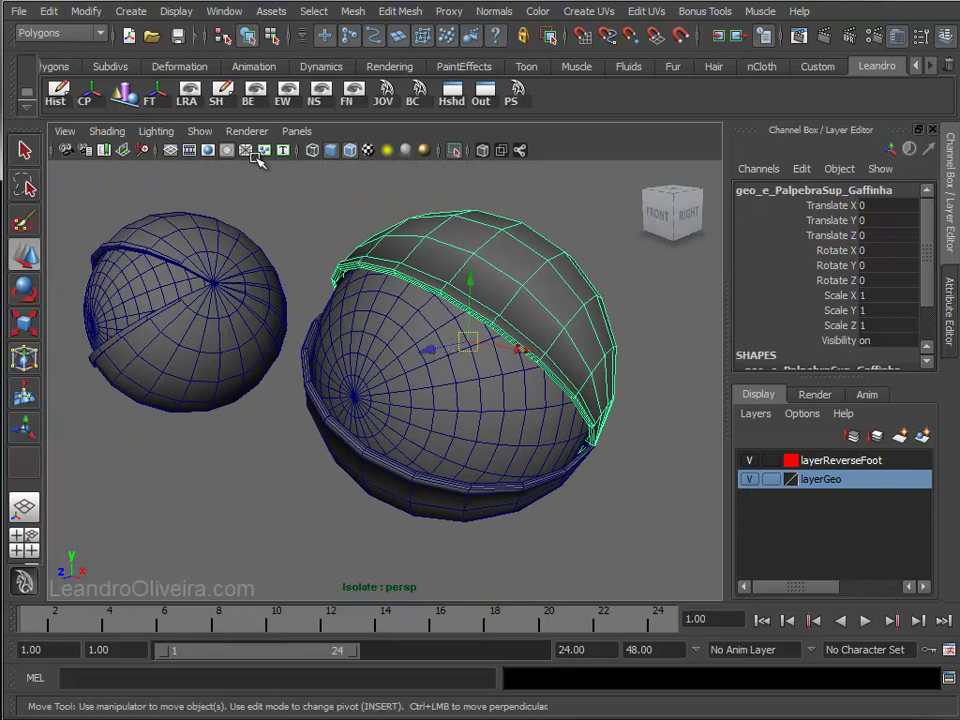
- Switch the view to wireframe and select both eyeballs
left_click(316, 150)
left_click_drag(385, 230, 375, 220, "alt")
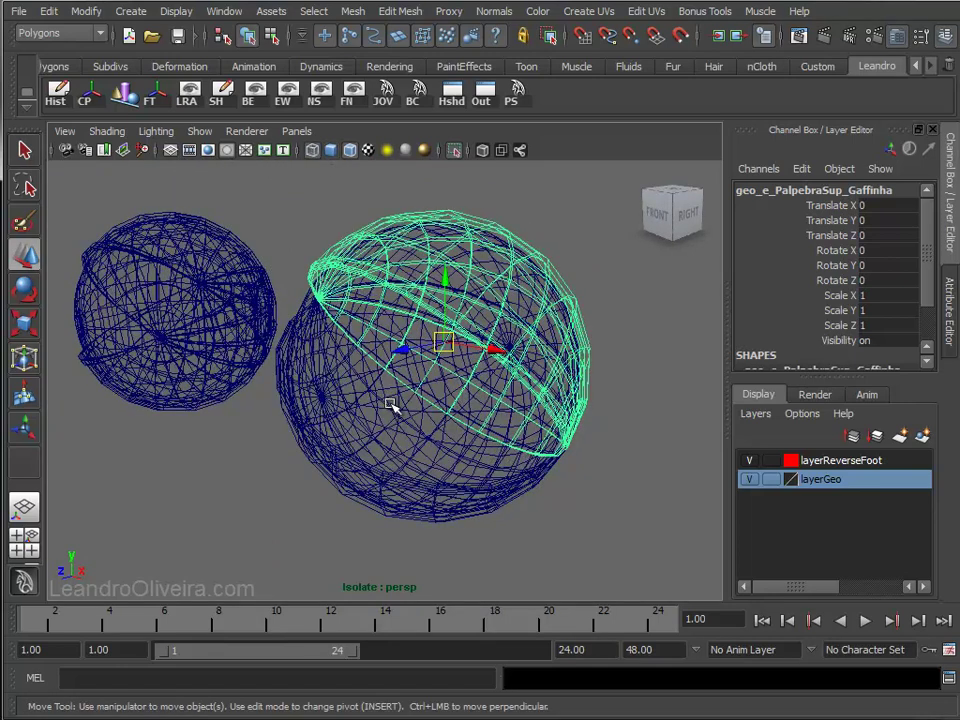
left_click(390, 404)
mouse_move(300, 246)
left_mouse_down("alt")
mouse_move(380, 320)
mouse_move(360, 325)
mouse_move(385, 330)
left_mouse_up("alt")
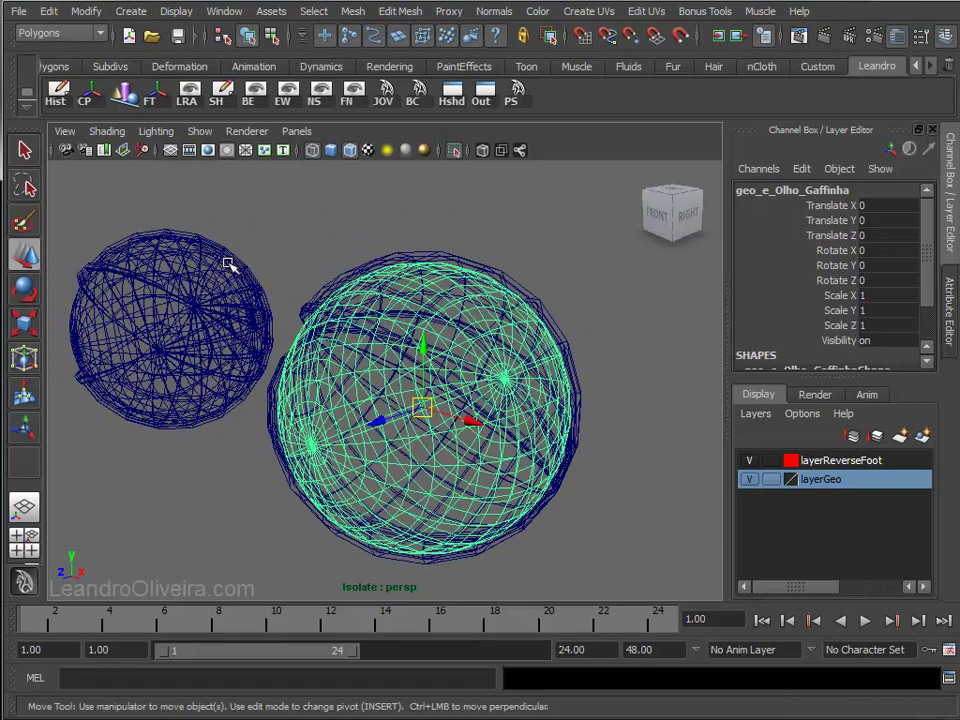
left_click(81, 320)
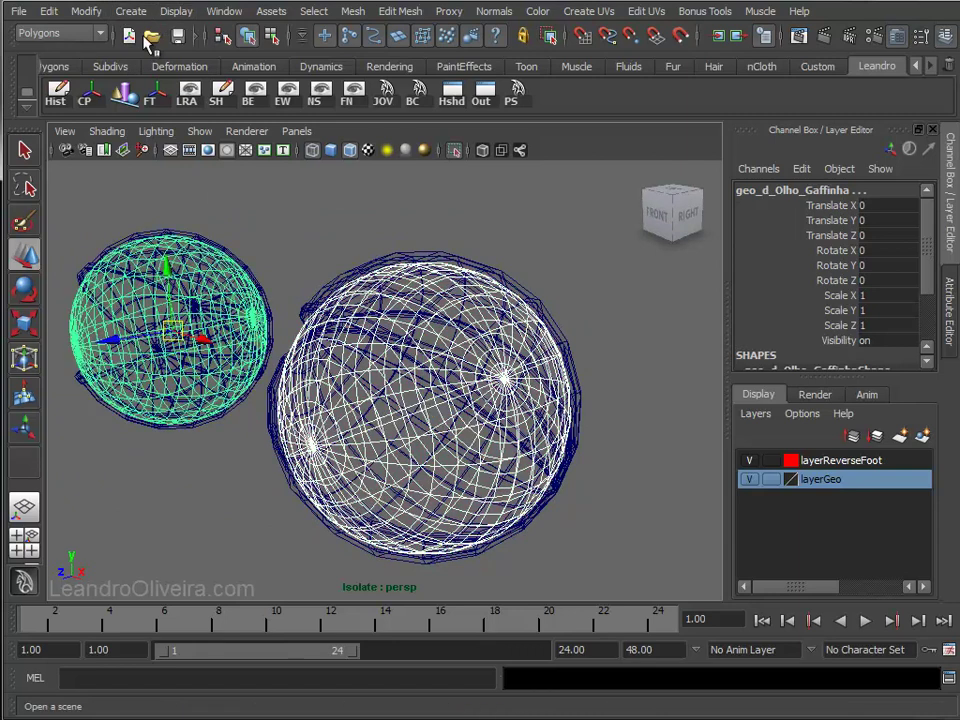
left_click(174, 12)
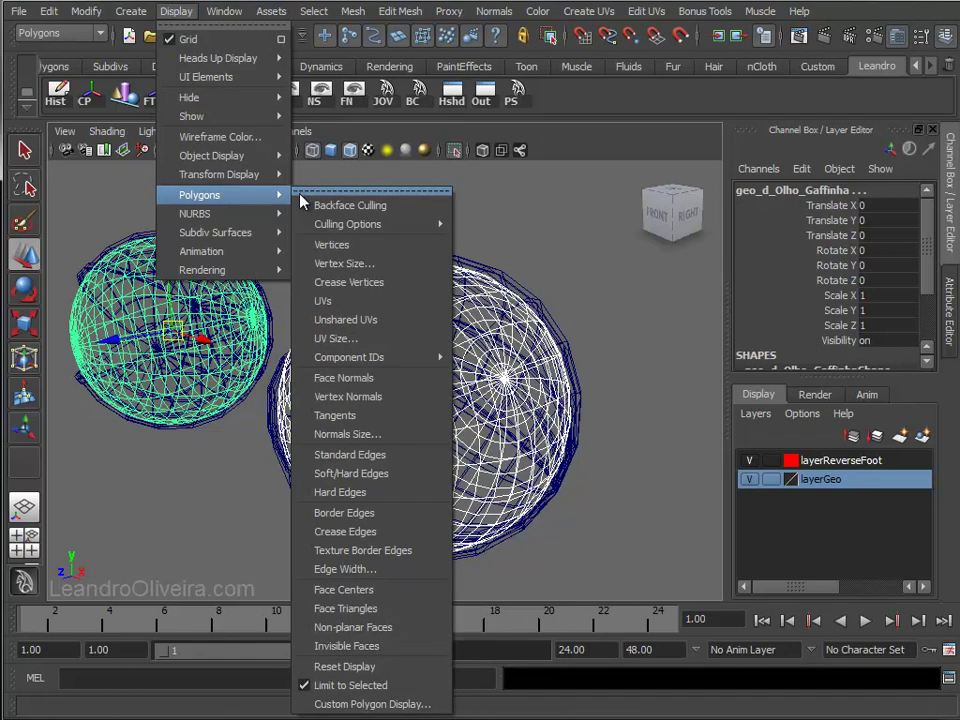
mouse_move(219, 174)
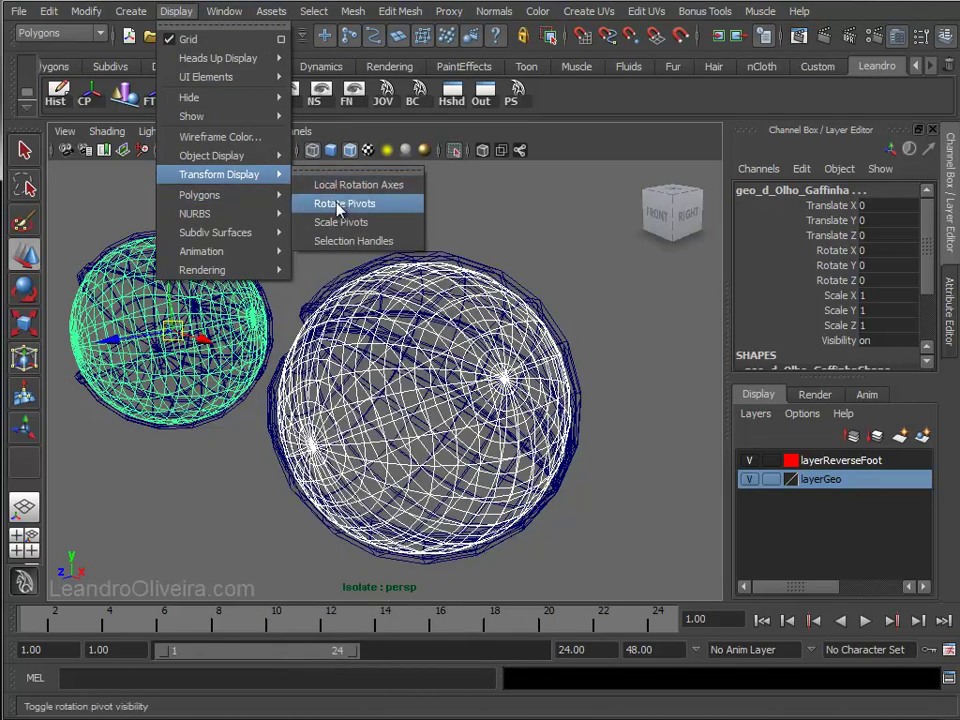
- Show the eyeballs' local rotation axes and snap the upper eyelid's pivot onto the eyeball centre
left_click(336, 189)
left_click(362, 218)
mouse_move(362, 218)
right_mouse_down("alt")
mouse_move(386, 326)
mouse_move(364, 315)
right_mouse_up("alt")
left_click(364, 180)
mouse_move(364, 180)
right_mouse_down("alt")
mouse_move(392, 281)
mouse_move(408, 283)
right_mouse_up("alt")
mouse_move(408, 283)
middle_mouse_down("alt")
mouse_move(386, 270)
mouse_move(398, 277)
middle_mouse_up("alt")
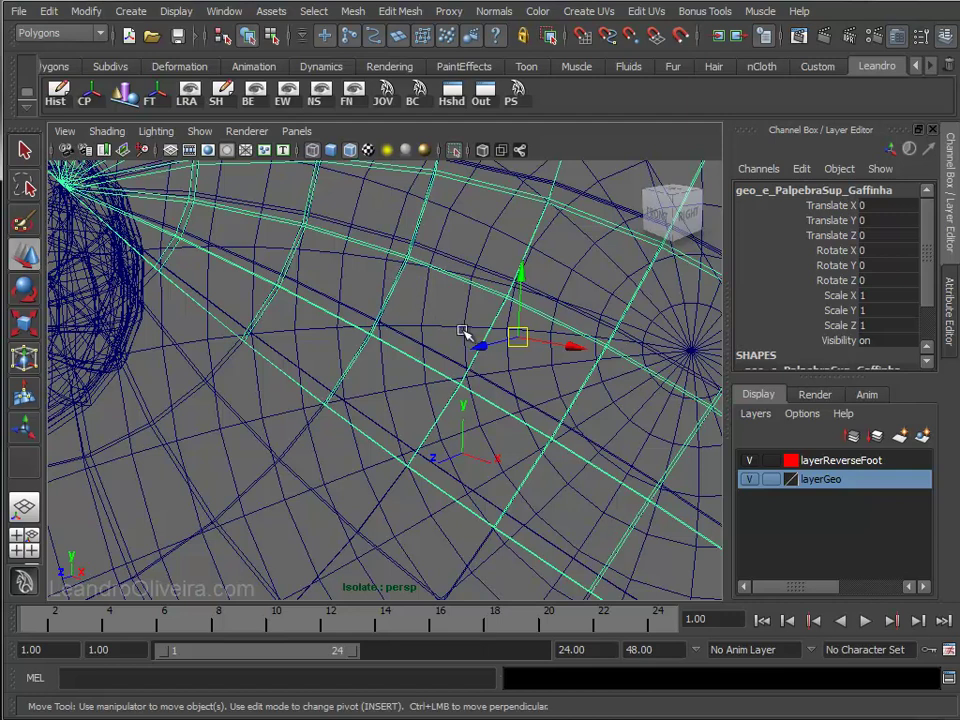
key("Insert")
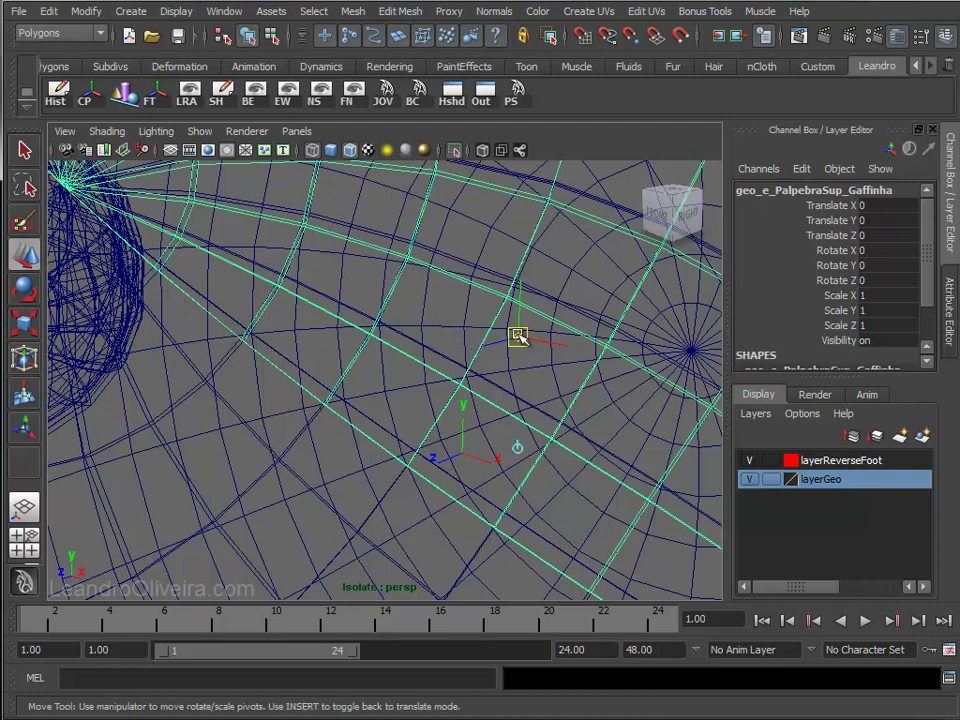
left_click_drag(520, 340, 463, 452)
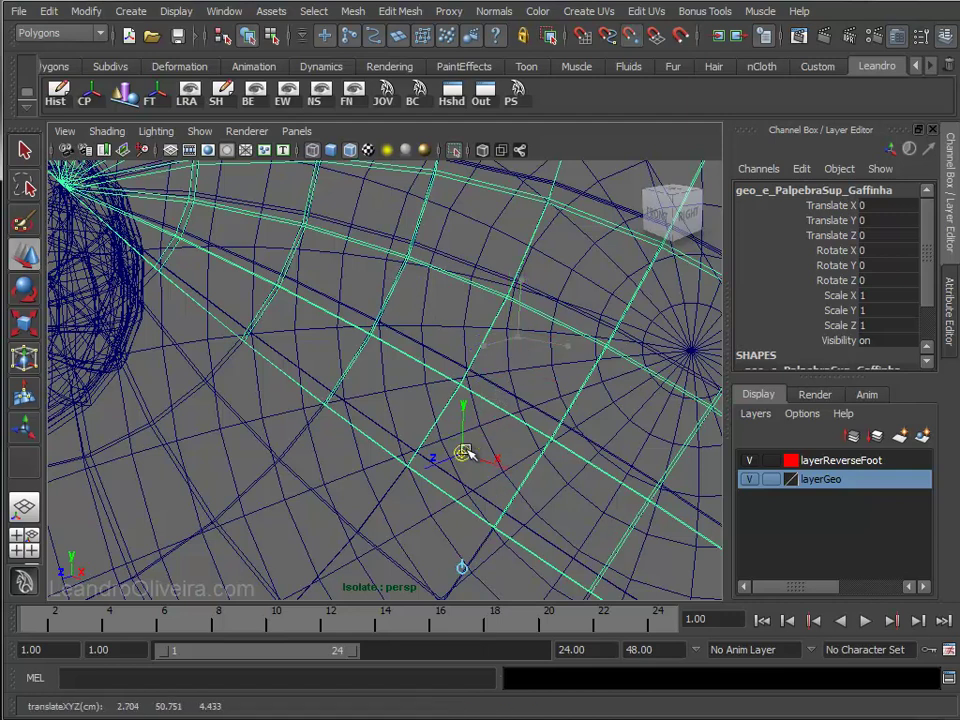
key("Insert")
- Move the lower eyelid geo_e_PalpebraInf_Gaffinha's pivot onto the eyeball's rotation centre
scroll(476, 466, "down", 3)
scroll(497, 439, "down", 3)
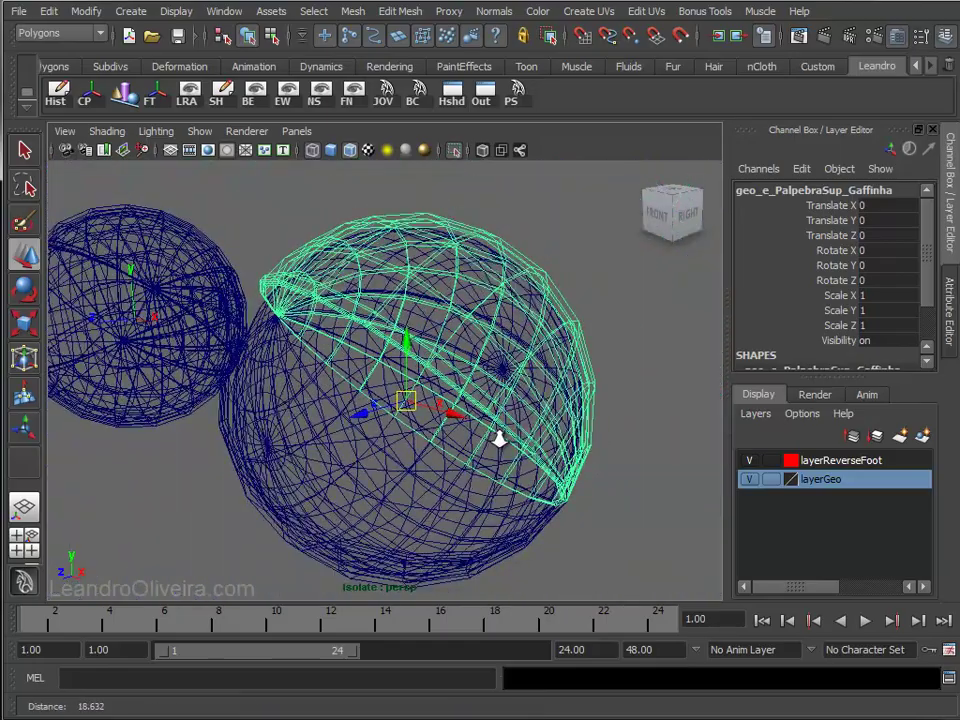
right_click_drag(403, 416, 424, 449, "alt")
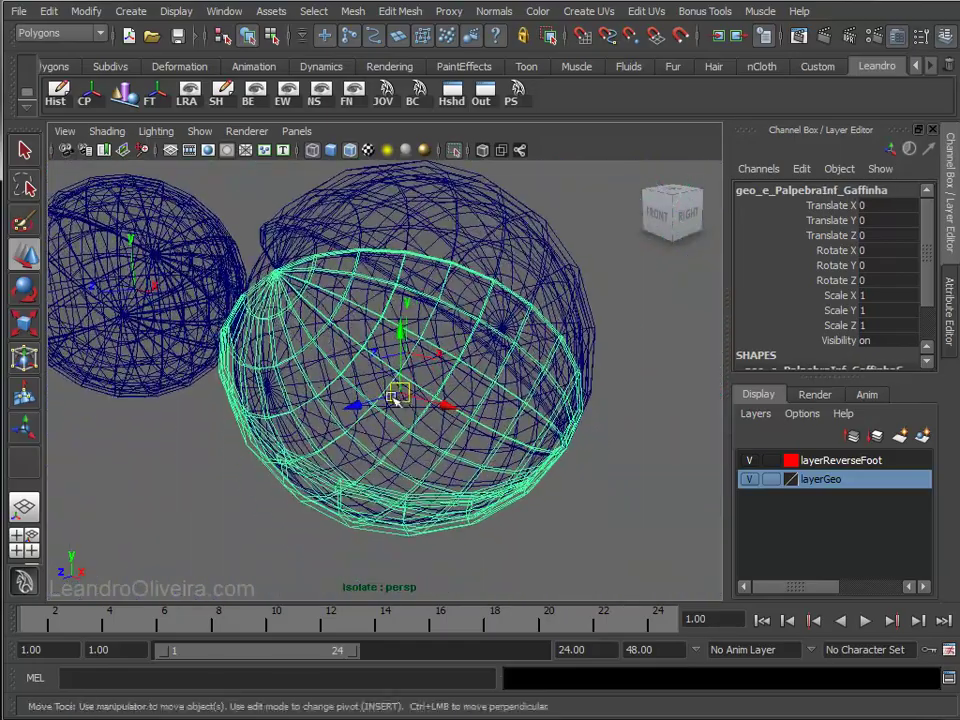
scroll(424, 449, "up", 1)
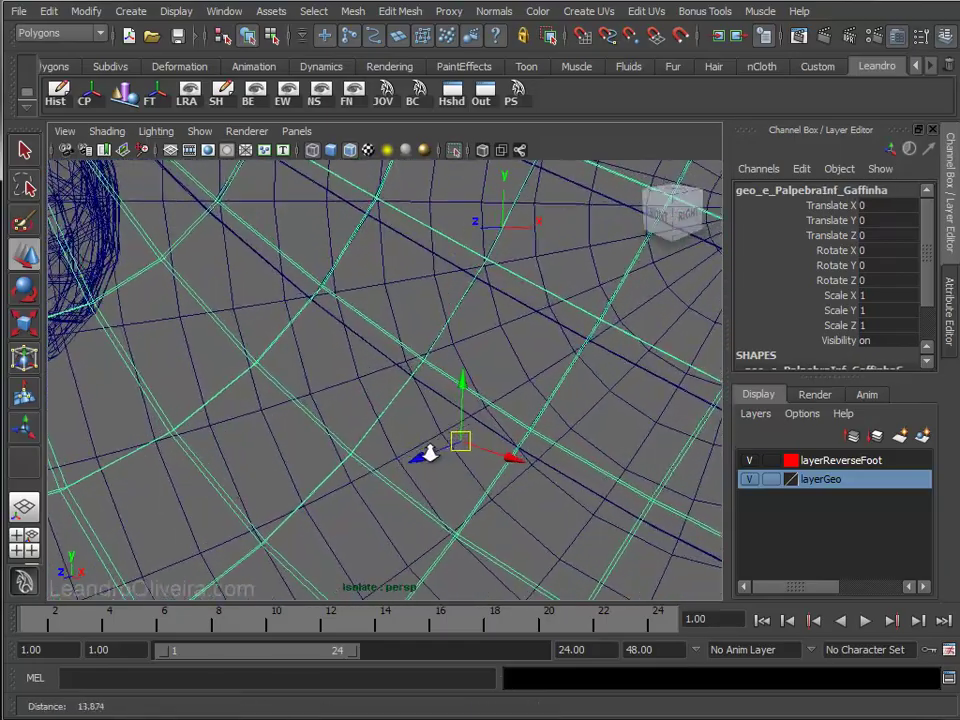
scroll(440, 420, "up", 1)
scroll(441, 400, "up", 2)
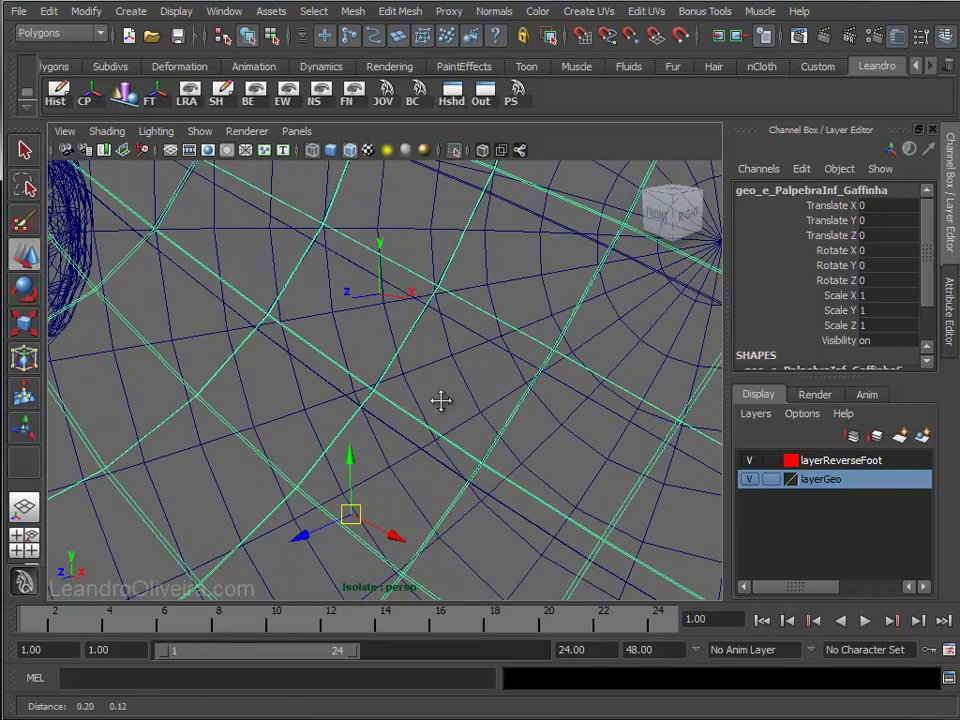
middle_click_drag(441, 400, 428, 414, "alt")
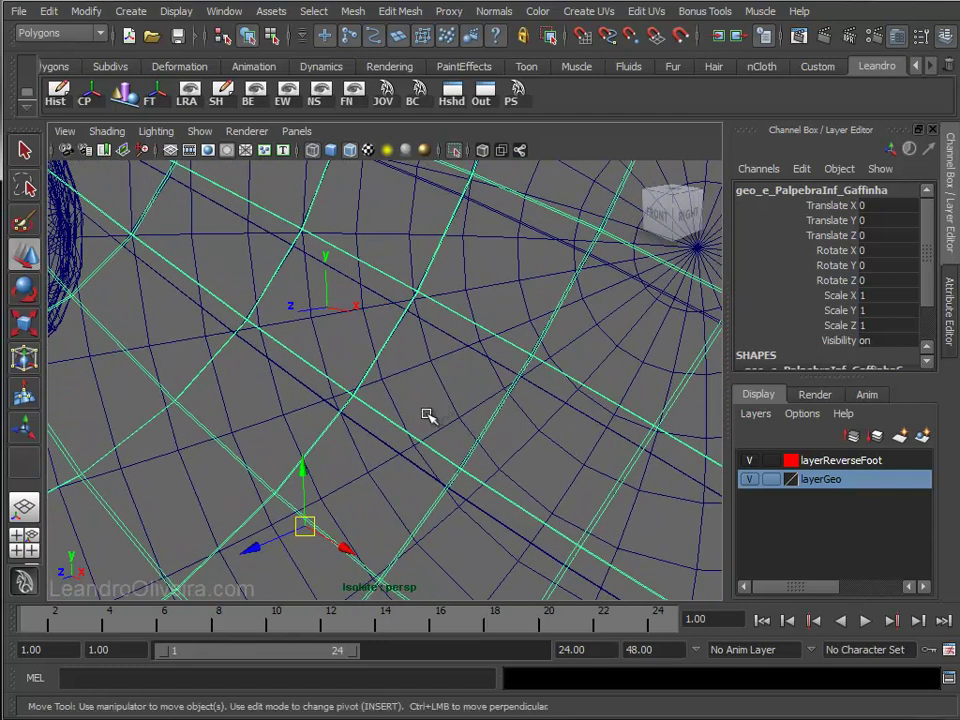
key("Insert")
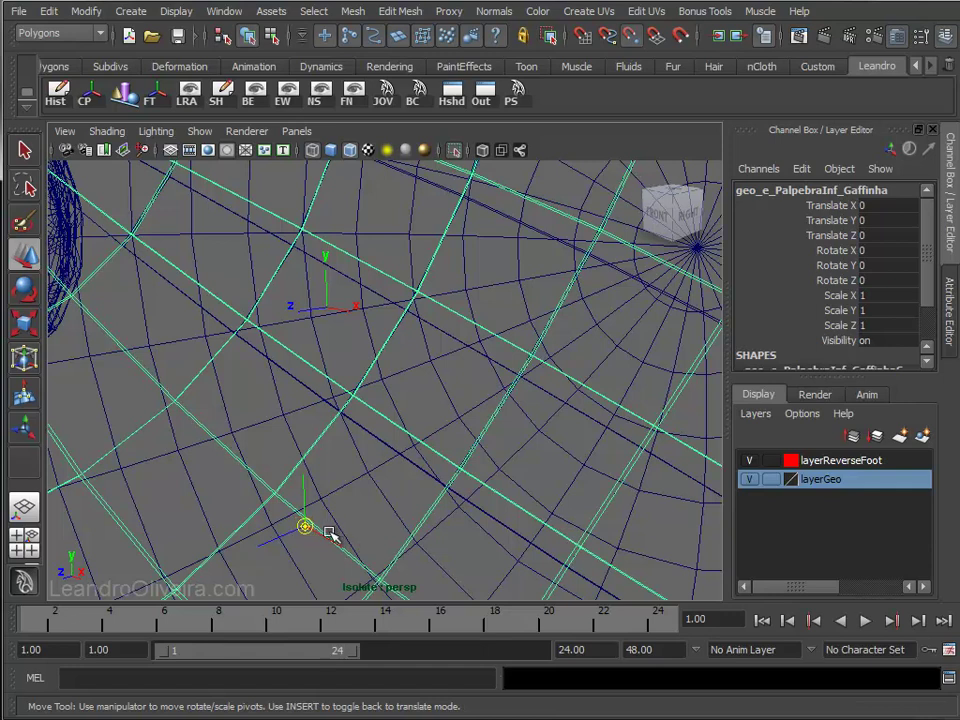
mouse_move(308, 529)
left_mouse_down()
mouse_move(311, 315)
mouse_move(326, 307)
left_mouse_up()
key("Insert")
right_click_drag(381, 381, 317, 336, "alt")
left_click_drag(317, 336, 420, 339, "alt")
mouse_move(420, 339)
middle_mouse_down("alt")
mouse_move(497, 313)
mouse_move(388, 338)
middle_mouse_up("alt")
- Move the right upper eyelid geo_d_PalpebraSup_Gaffinha's pivot down onto the eyeball's centre
right_click_drag(388, 338, 420, 393, "alt")
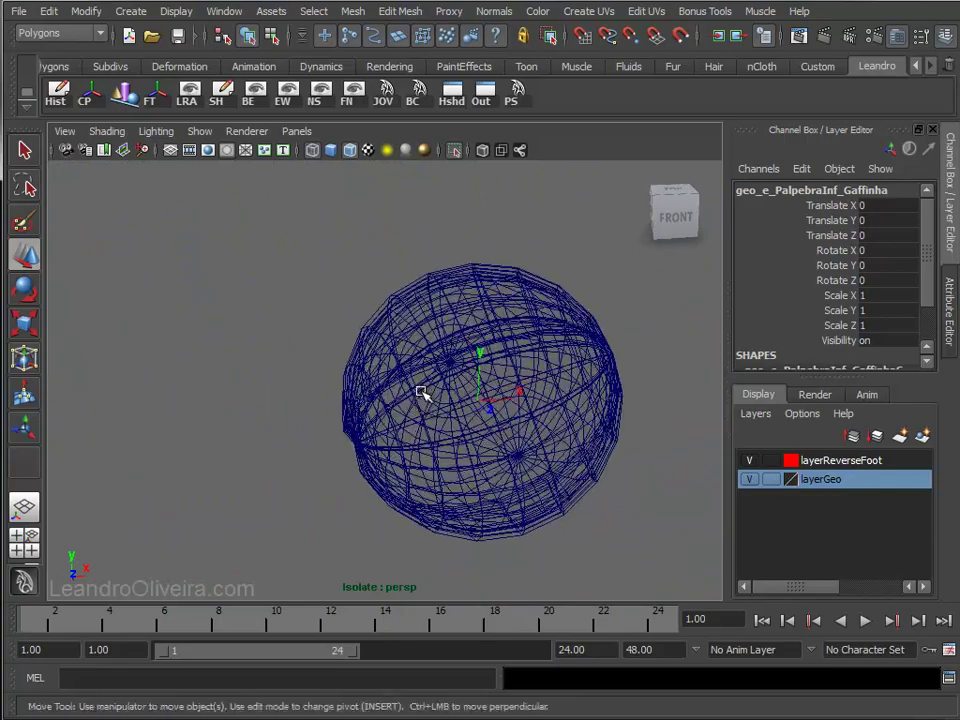
left_click(420, 286)
right_click_drag(424, 279, 430, 285, "alt")
middle_click_drag(430, 285, 456, 283, "alt")
mouse_move(456, 283)
right_mouse_down("alt")
mouse_move(466, 330)
mouse_move(510, 379)
right_mouse_up("alt")
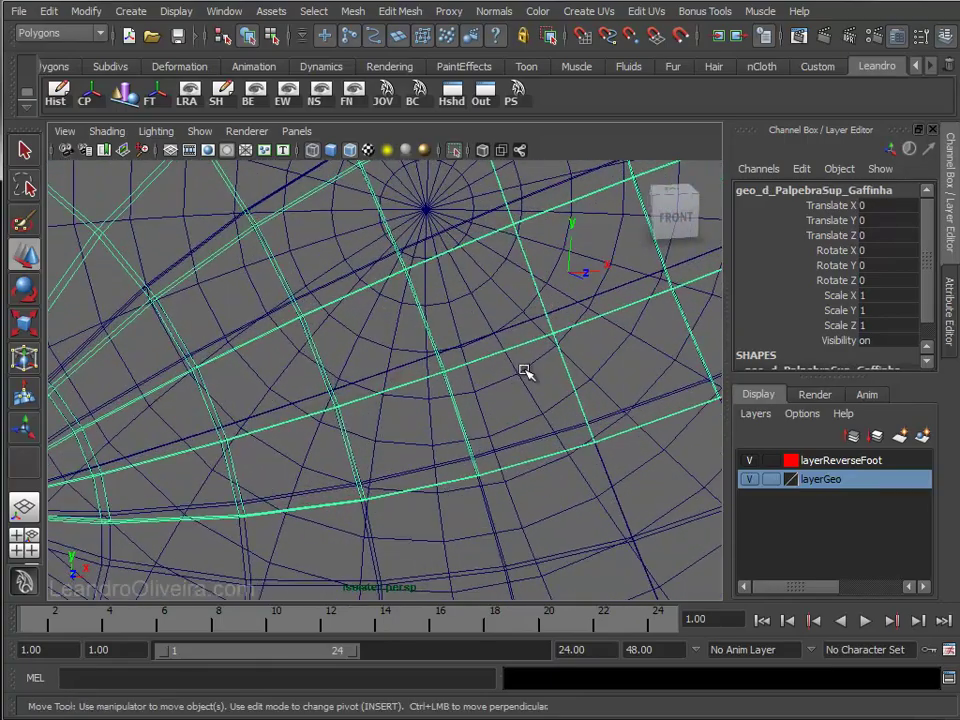
middle_click_drag(527, 371, 573, 338, "alt")
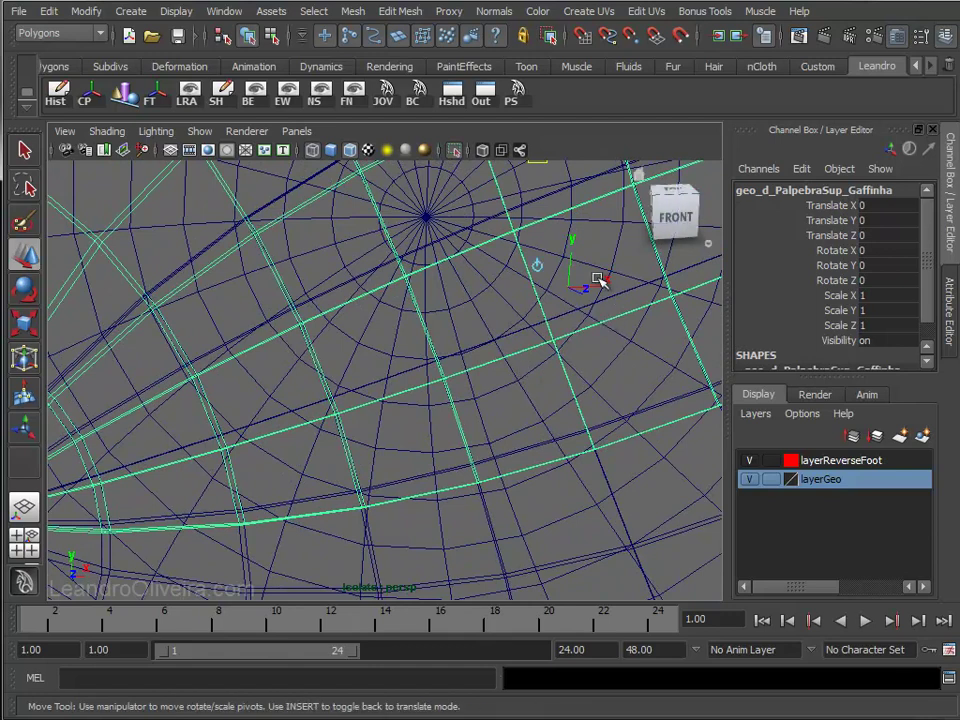
scroll(561, 272, "up", 2)
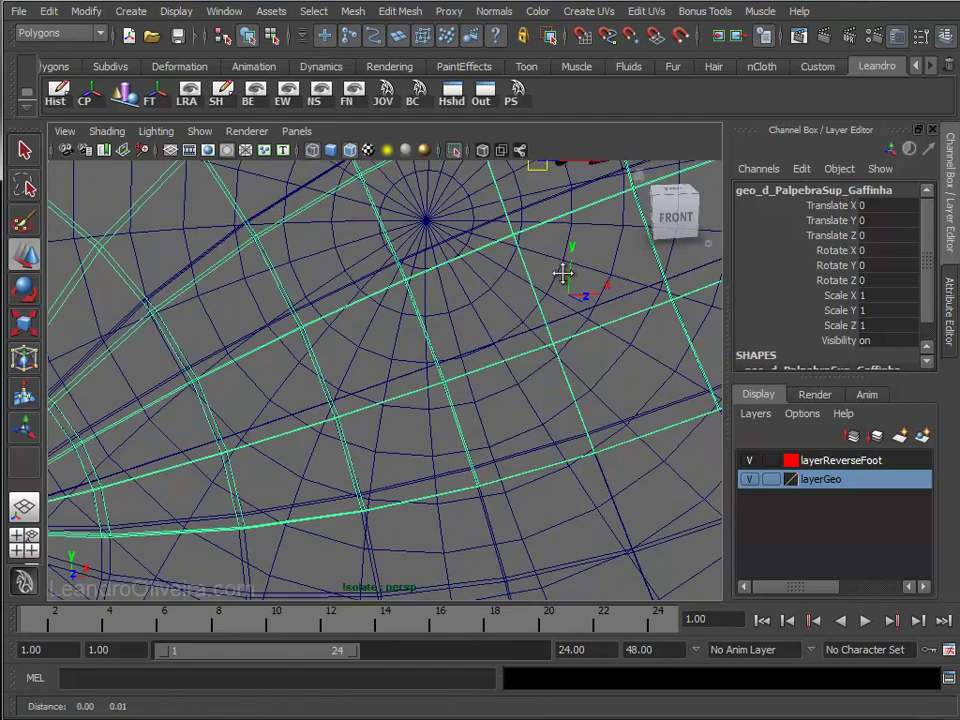
key("Insert")
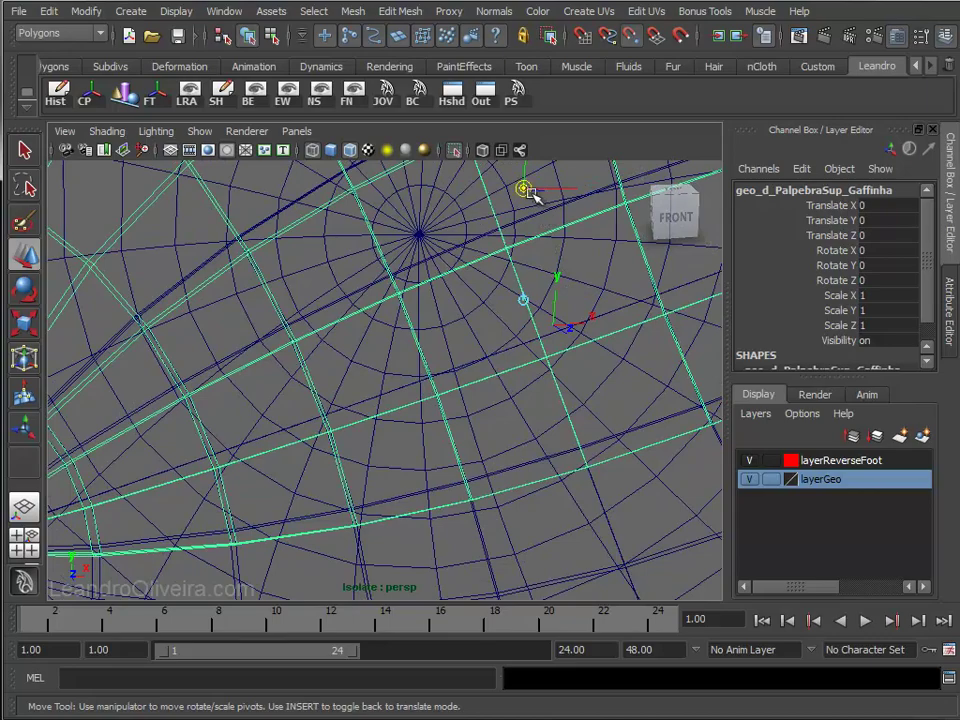
left_click_drag(528, 192, 560, 310)
key("Insert")
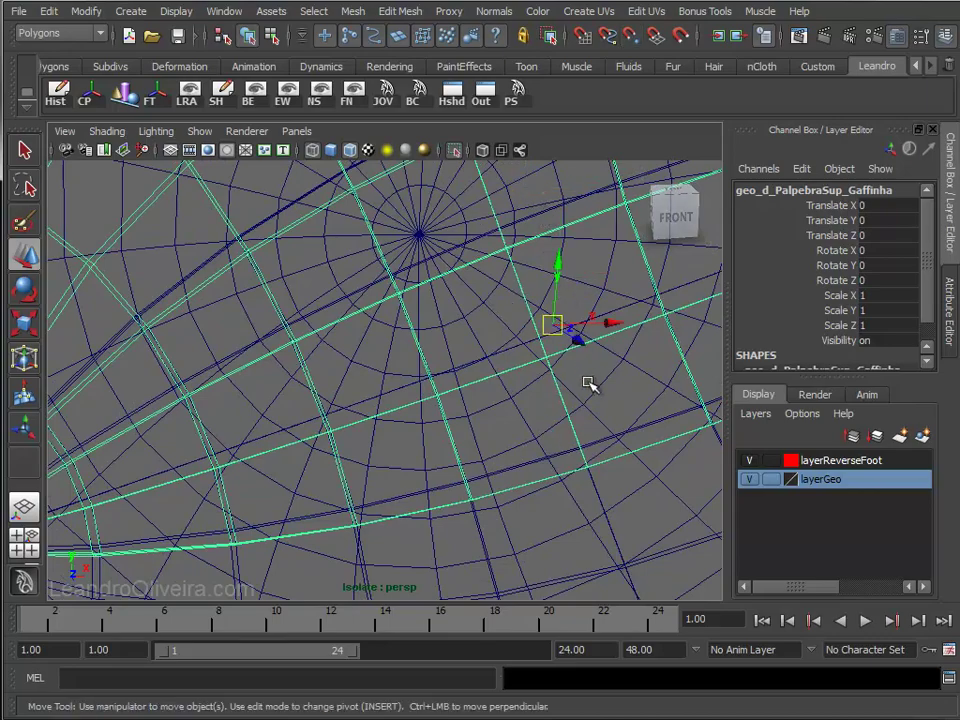
- Move the lower eyelid geo_d_PalpebraInf_Gaffinha's pivot up to the eyeball centre
scroll(585, 386, "down", 3)
scroll(559, 366, "down", 3)
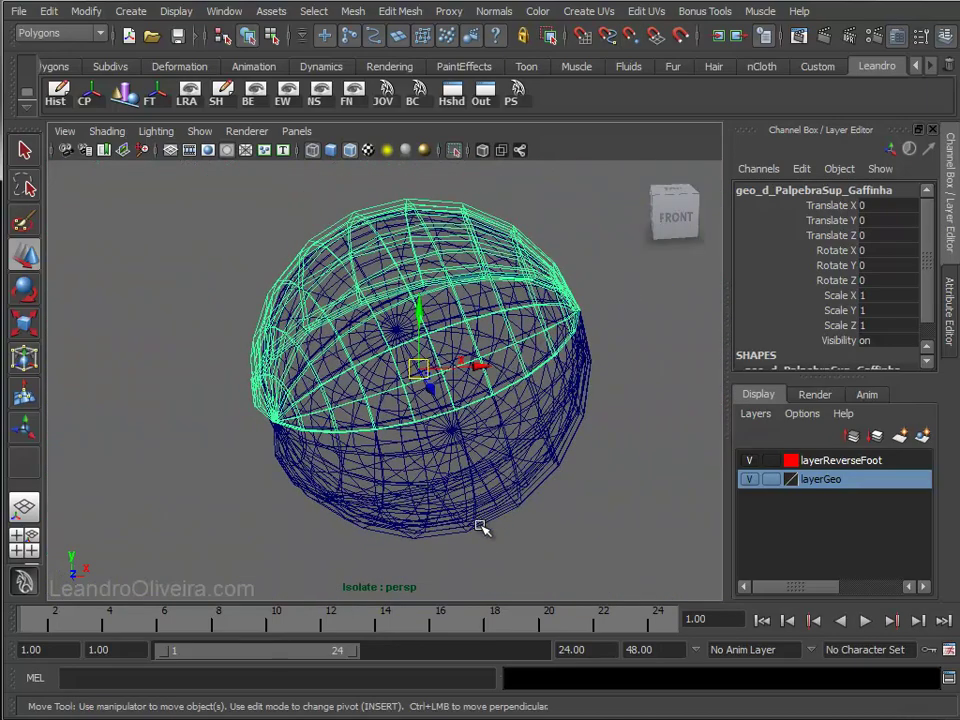
left_click(480, 527)
scroll(465, 411, "up", 5)
middle_click_drag(495, 375, 470, 367, "alt")
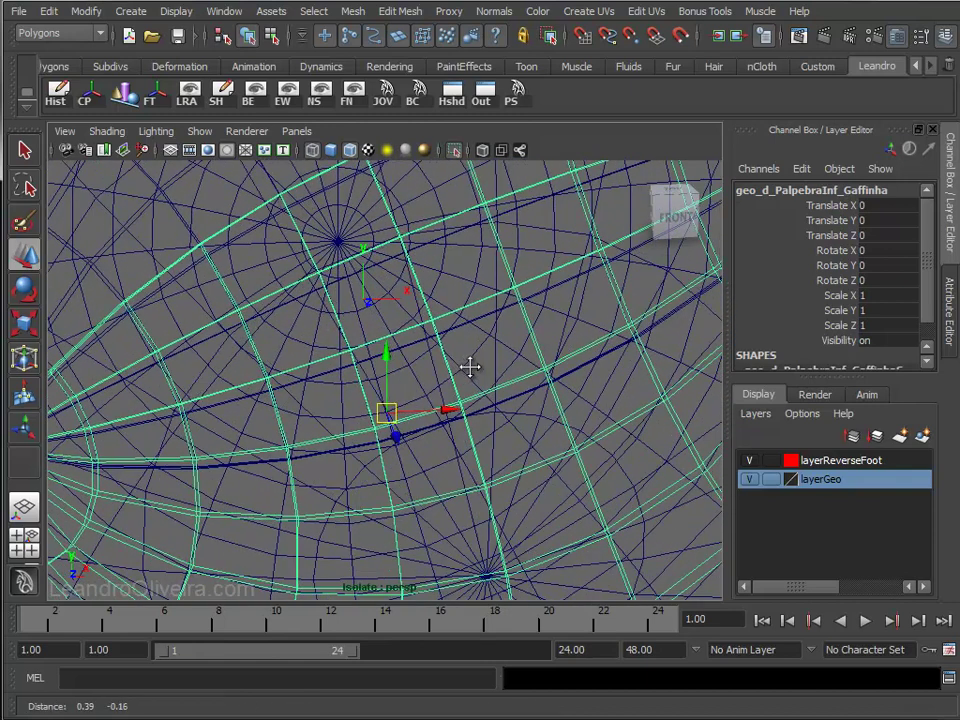
key("Insert")
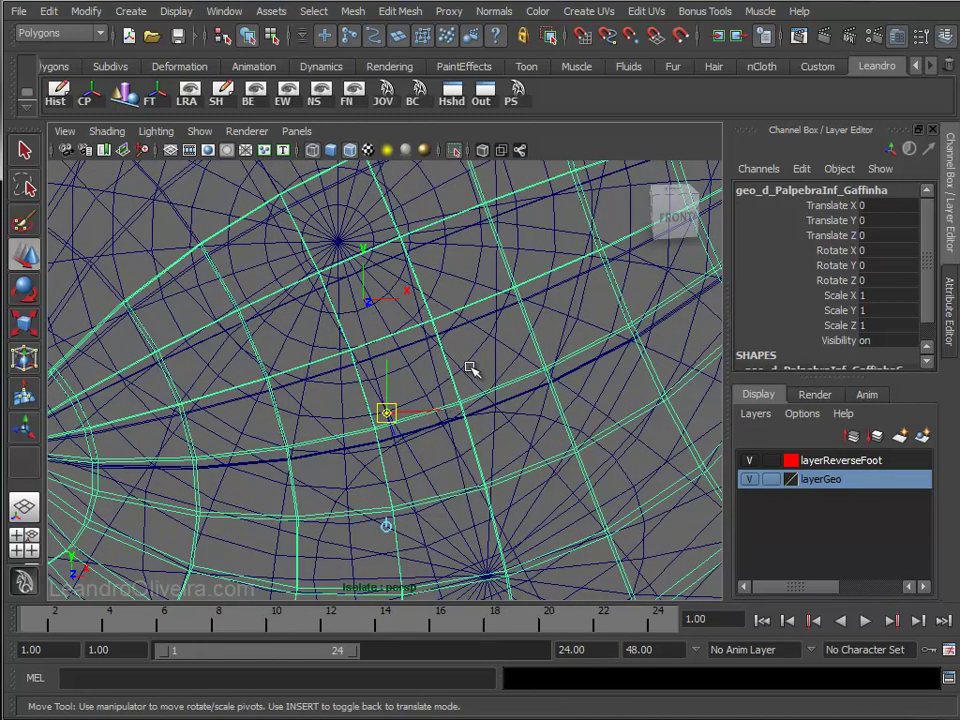
left_click_drag(387, 412, 366, 301)
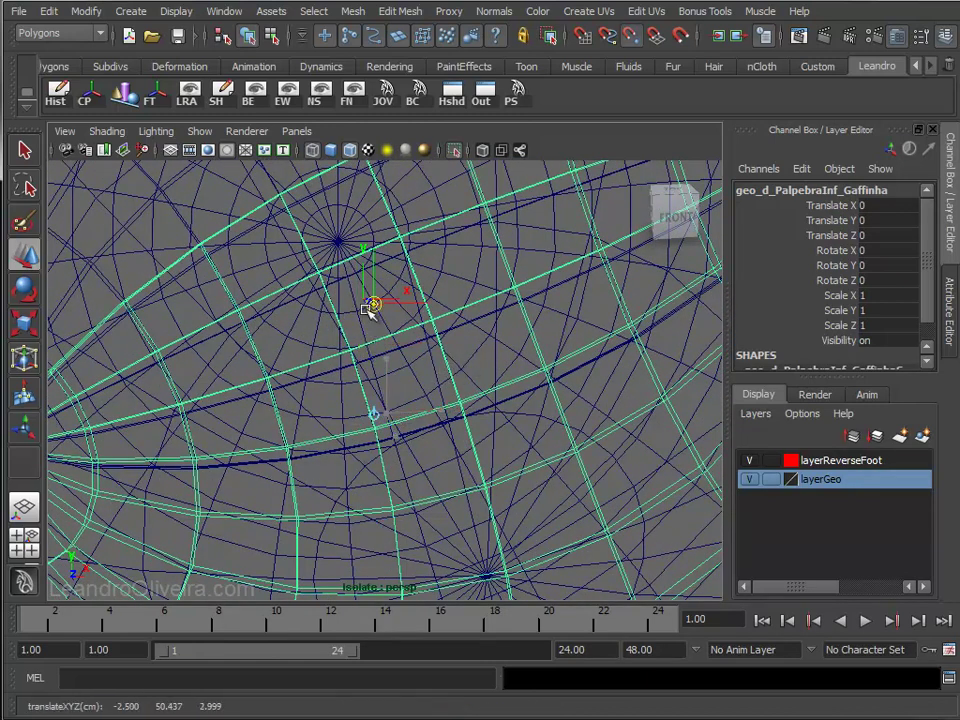
key("Insert")
- With the Move tool active, select both eyeballs, starting with geo_e_Olho_Gaffinha
right_click_drag(510, 431, 482, 396, "alt")
mouse_move(482, 396)
left_mouse_down("alt")
mouse_move(469, 362)
mouse_move(418, 364)
left_mouse_up("alt")
key("w")
left_click(476, 357)
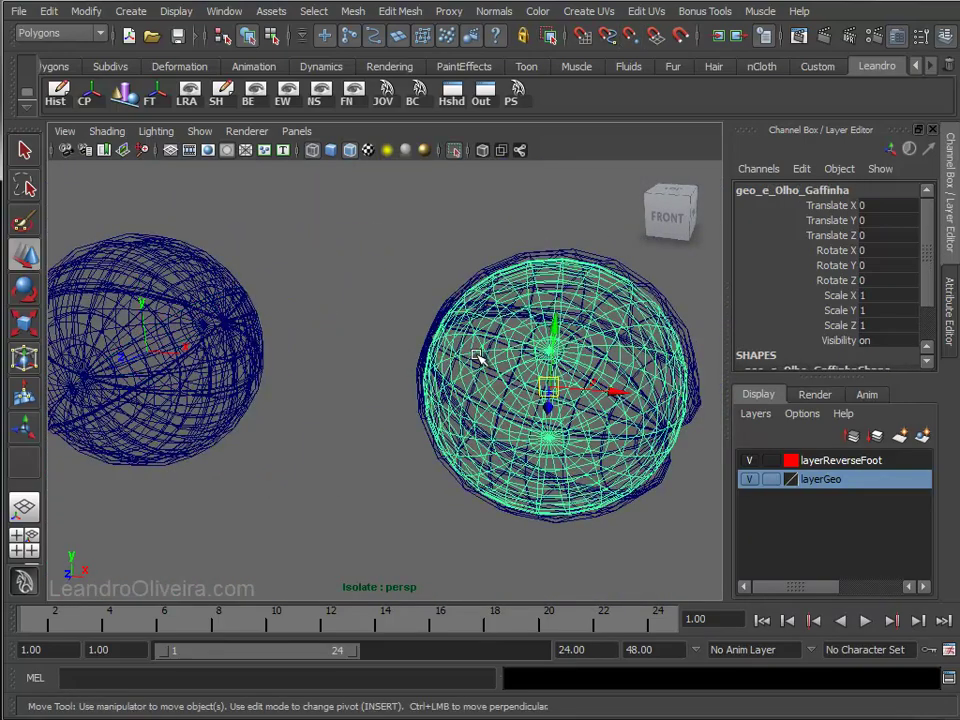
left_click(145, 342, "shift")
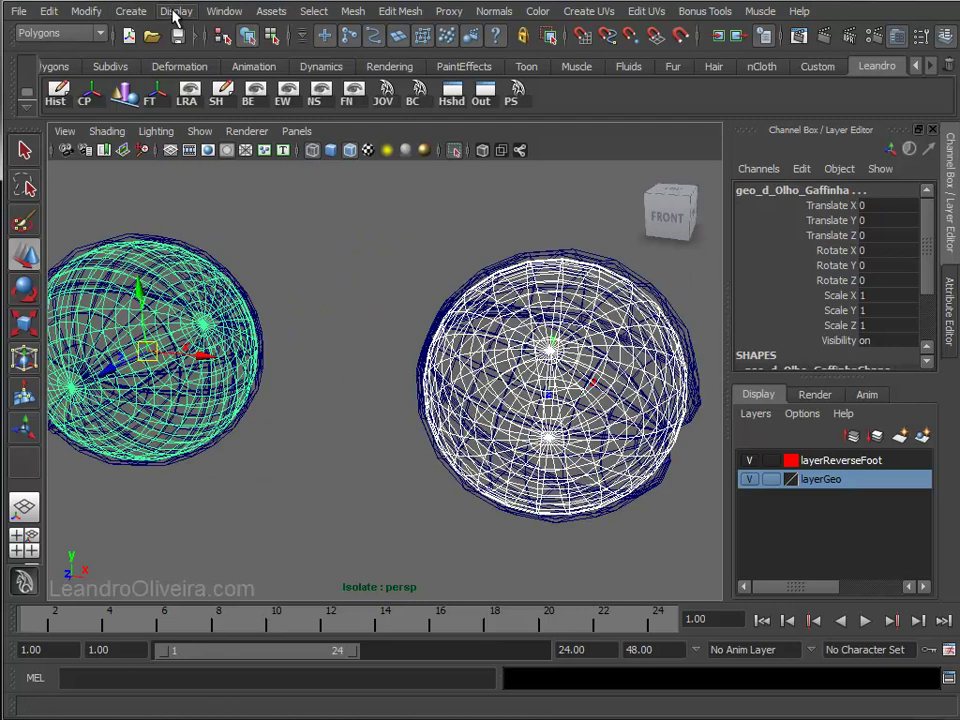
- Toggle Local Rotation Axes display for the eyeballs and switch the view to smooth shading
left_click(175, 11)
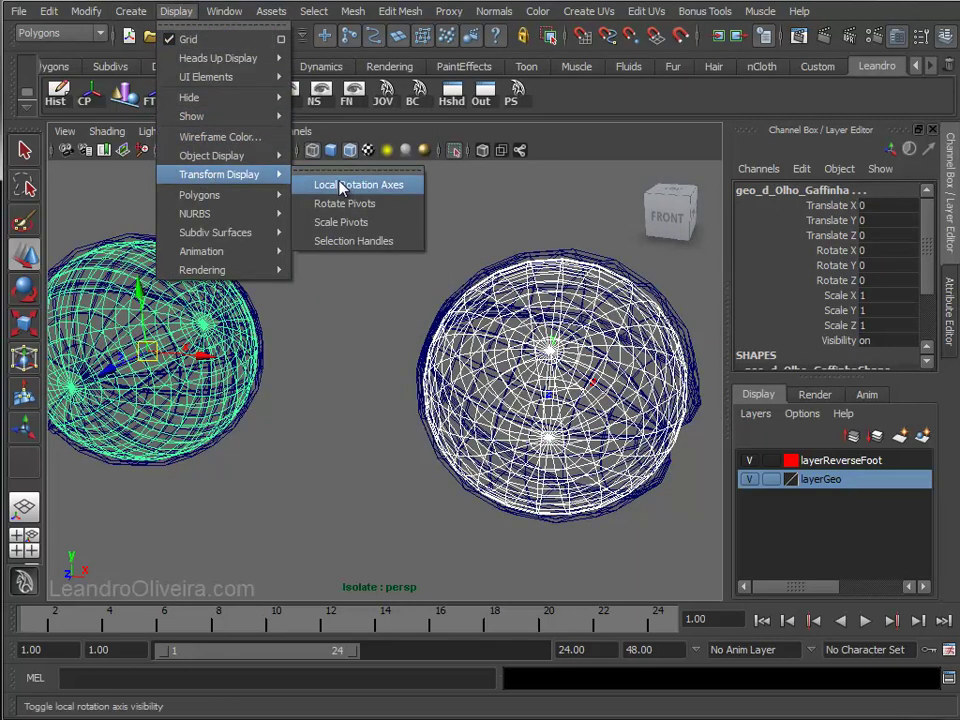
left_click(258, 183)
left_click(386, 277)
scroll(392, 285, "down", 3)
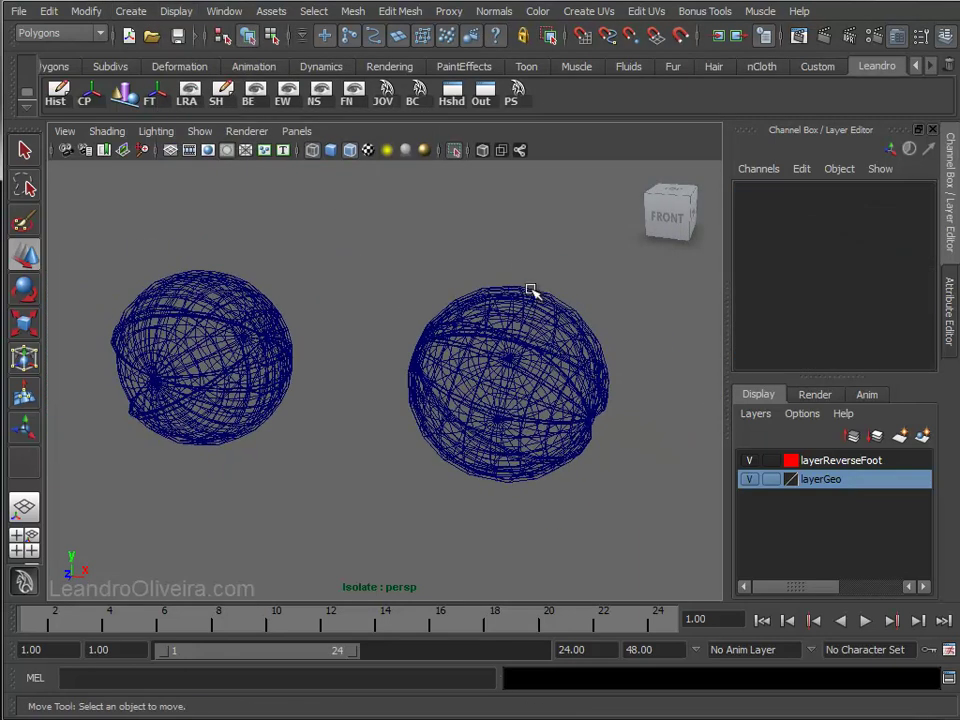
left_click(531, 290)
left_click(331, 150)
- Turn off Isolate Select so the full head reappears, viewed closely around the eye
mouse_move(307, 207)
left_mouse_down("alt")
mouse_move(392, 276)
mouse_move(375, 272)
left_mouse_up("alt")
key("e")
mouse_move(443, 272)
left_mouse_down("alt")
mouse_move(486, 261)
mouse_move(487, 270)
left_mouse_up("alt")
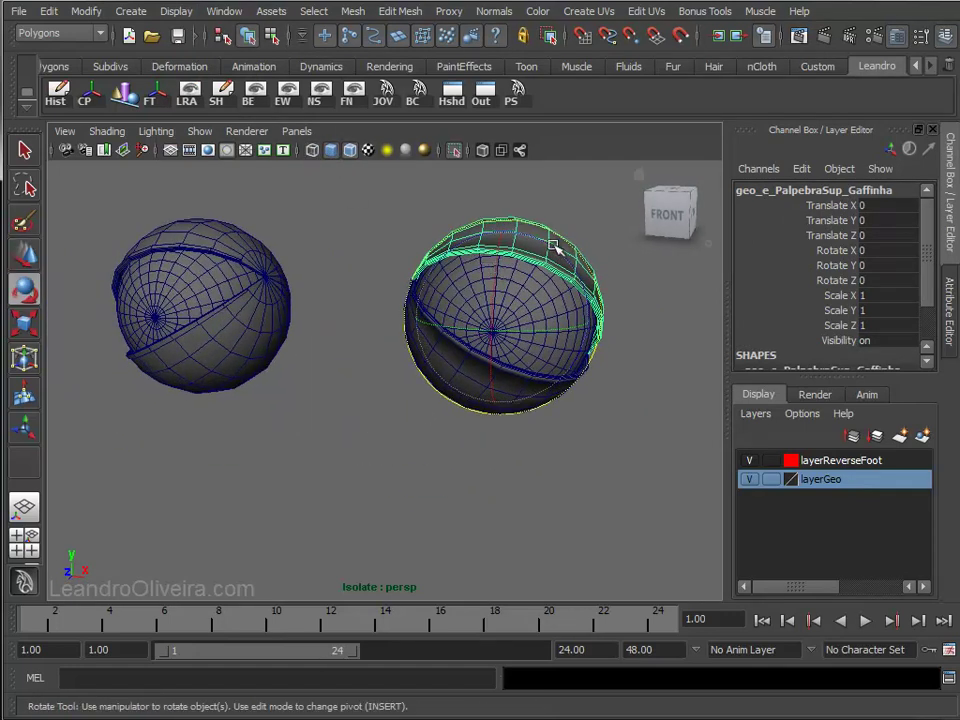
left_click_drag(374, 205, 467, 197, "alt")
left_click(454, 150)
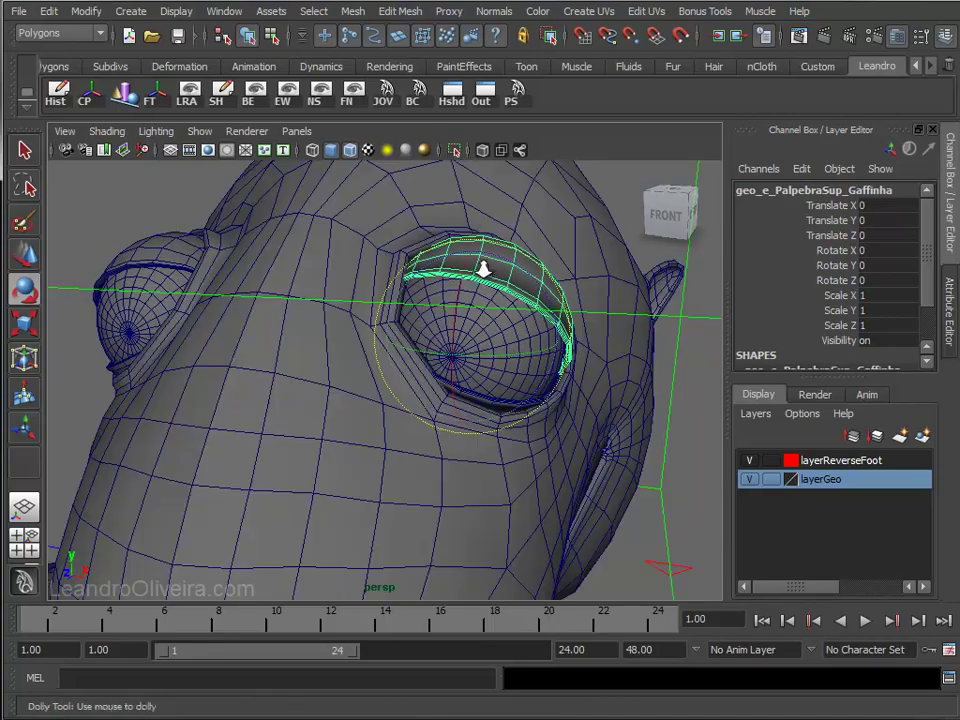
right_click_drag(480, 270, 454, 257, "alt")
mouse_move(448, 253)
left_mouse_down("alt")
mouse_move(399, 261)
mouse_move(388, 251)
left_mouse_up("alt")
right_click_drag(388, 251, 402, 298, "alt")
left_click_drag(399, 297, 394, 297, "alt")
left_click_drag(252, 317, 328, 315, "alt")
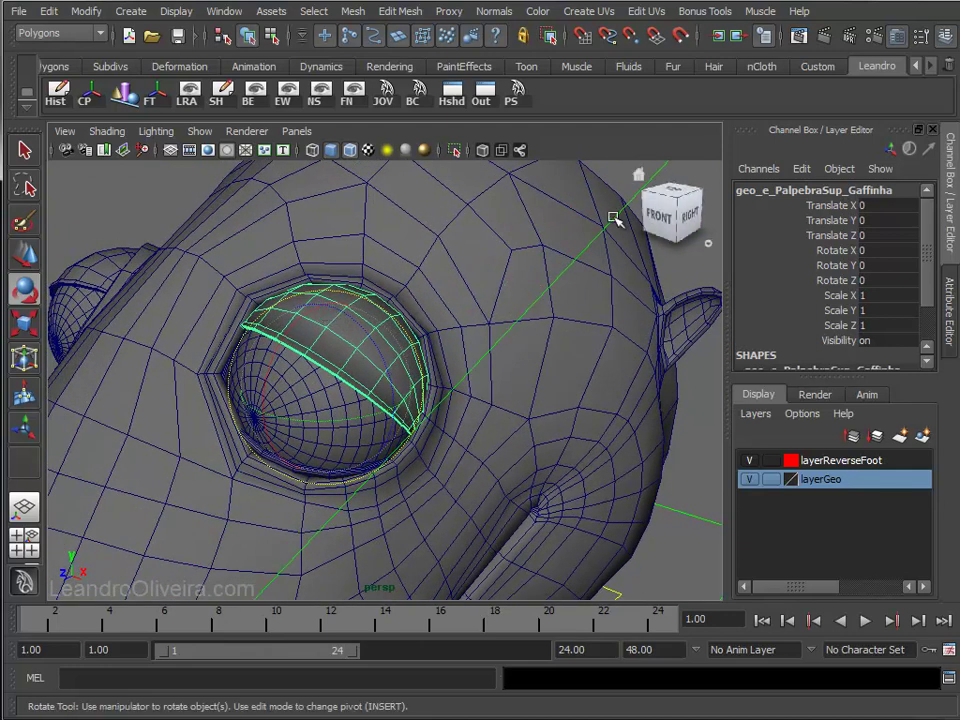
- Return the head from vertex display to object mode and deselect everything
right_click_drag(466, 287, 465, 306)
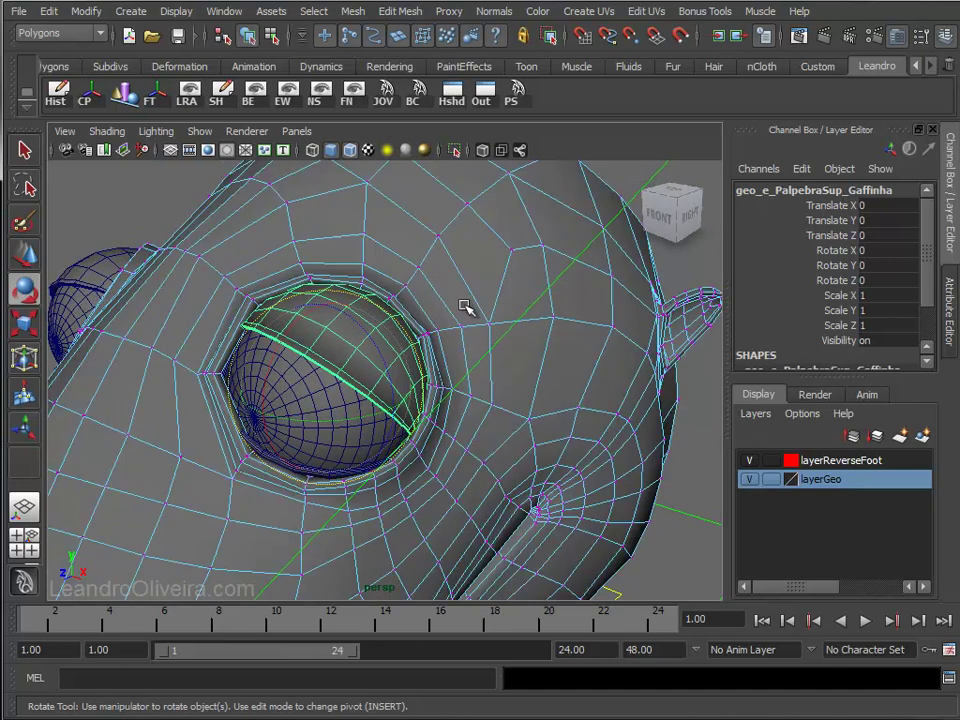
left_click(585, 312)
key("F8")
mouse_move(557, 377)
left_mouse_down("alt")
mouse_move(482, 302)
mouse_move(664, 321)
left_mouse_up("alt")
left_click(664, 321)
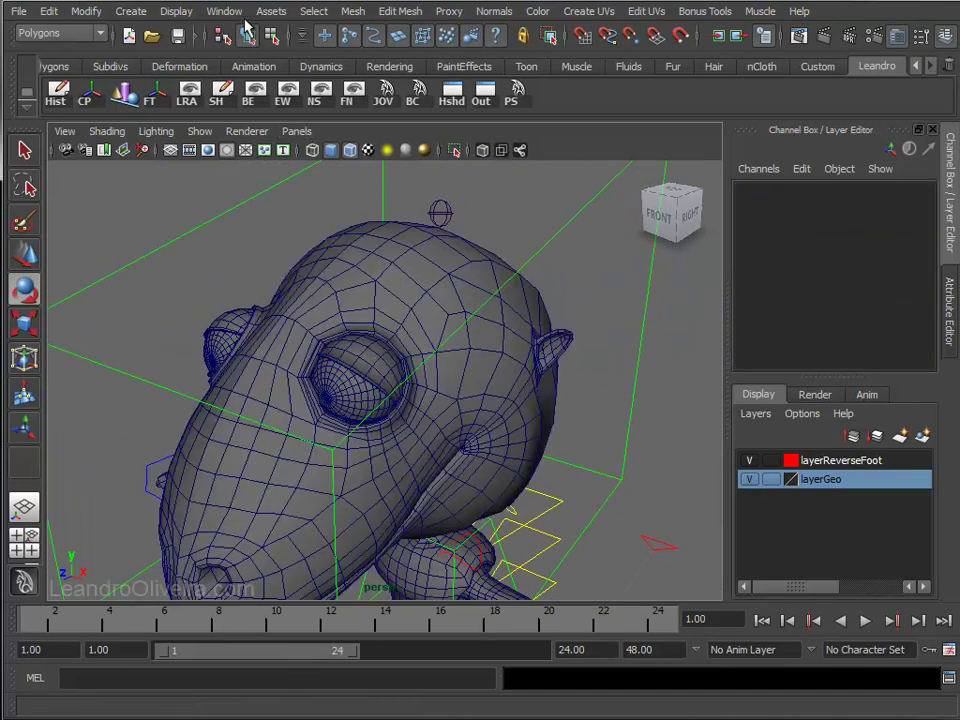
- Switch to the Animation menu set and place the Set Driven Key window beside the viewport
left_click(60, 33)
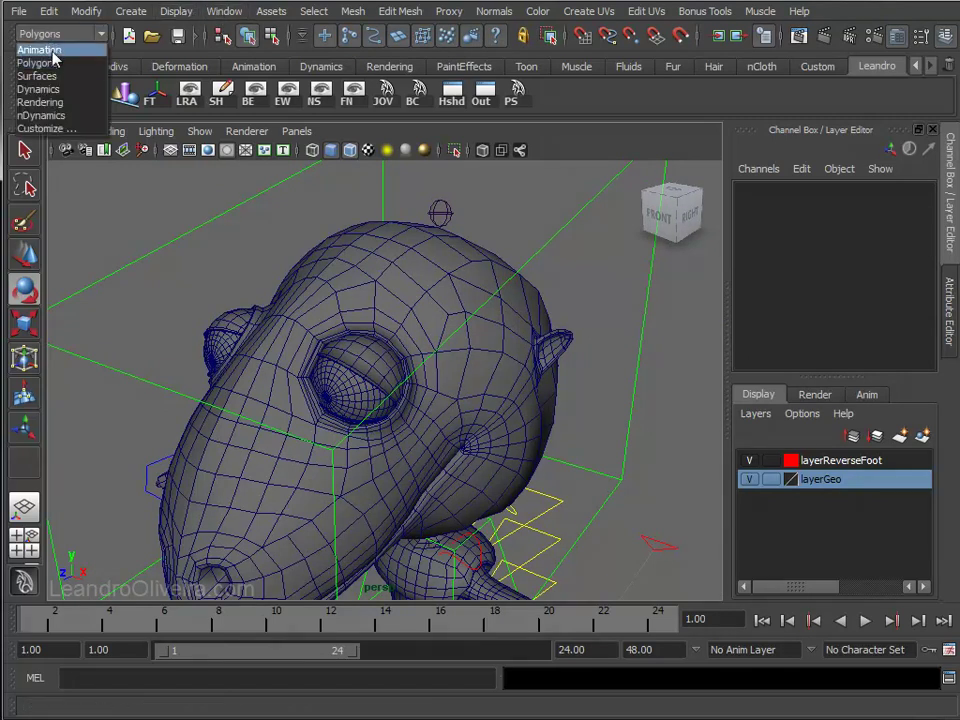
left_click(42, 45)
left_click(315, 12)
mouse_move(352, 95)
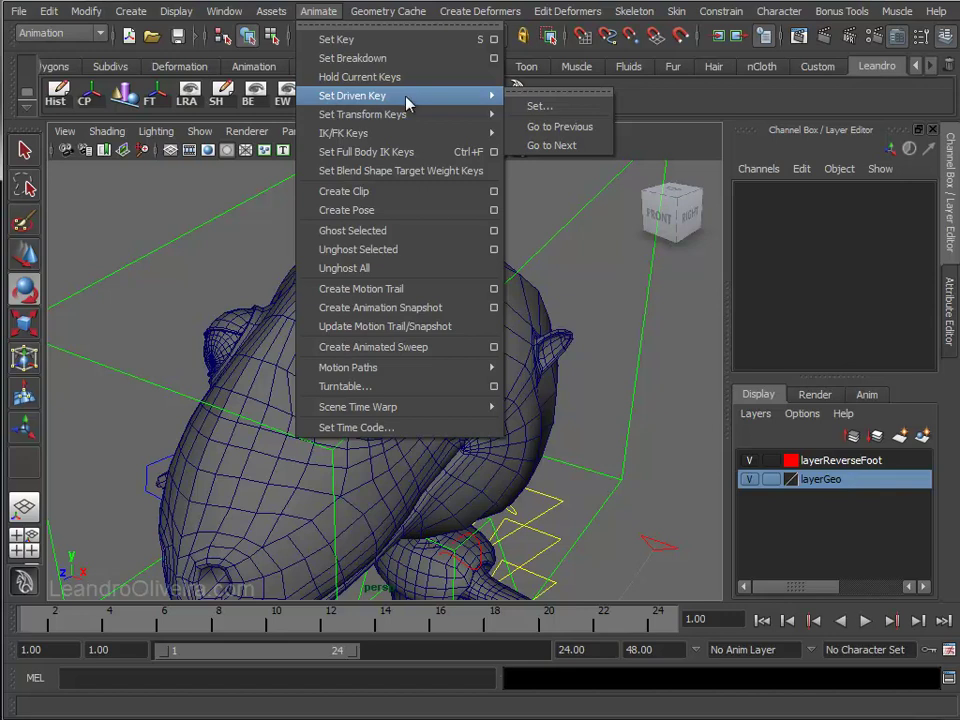
left_click(541, 105)
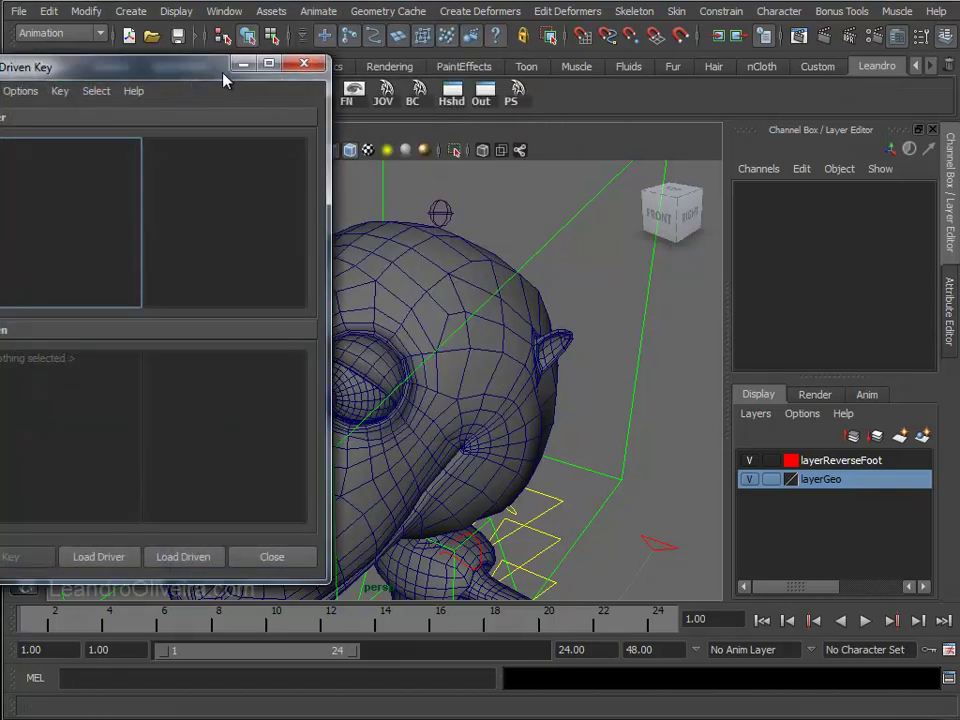
left_click_drag(187, 75, 745, 69)
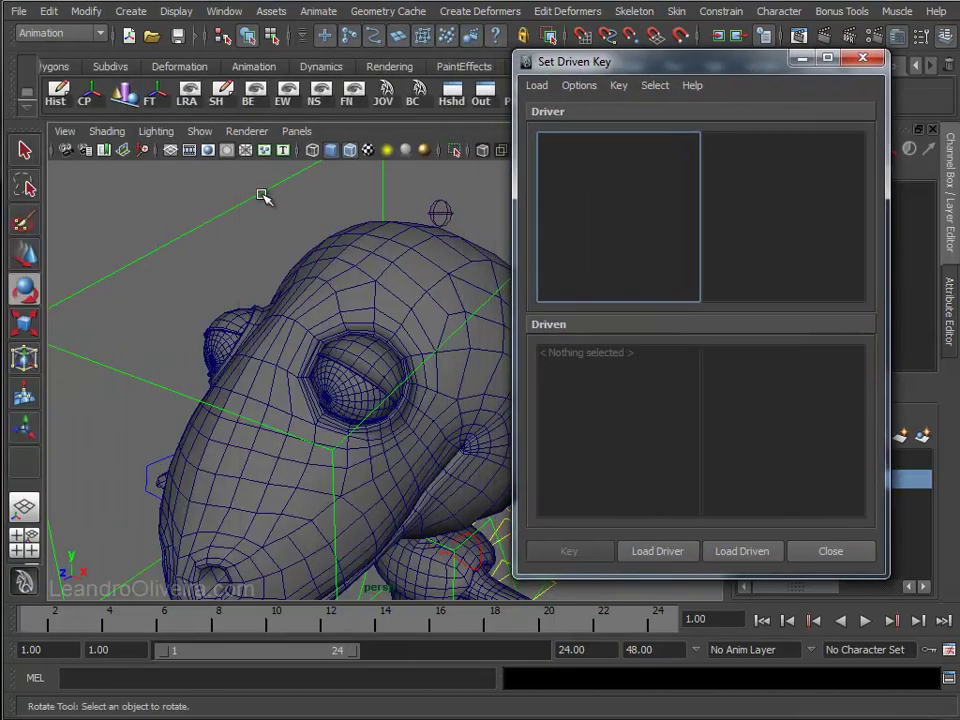
left_click_drag(656, 68, 634, 74)
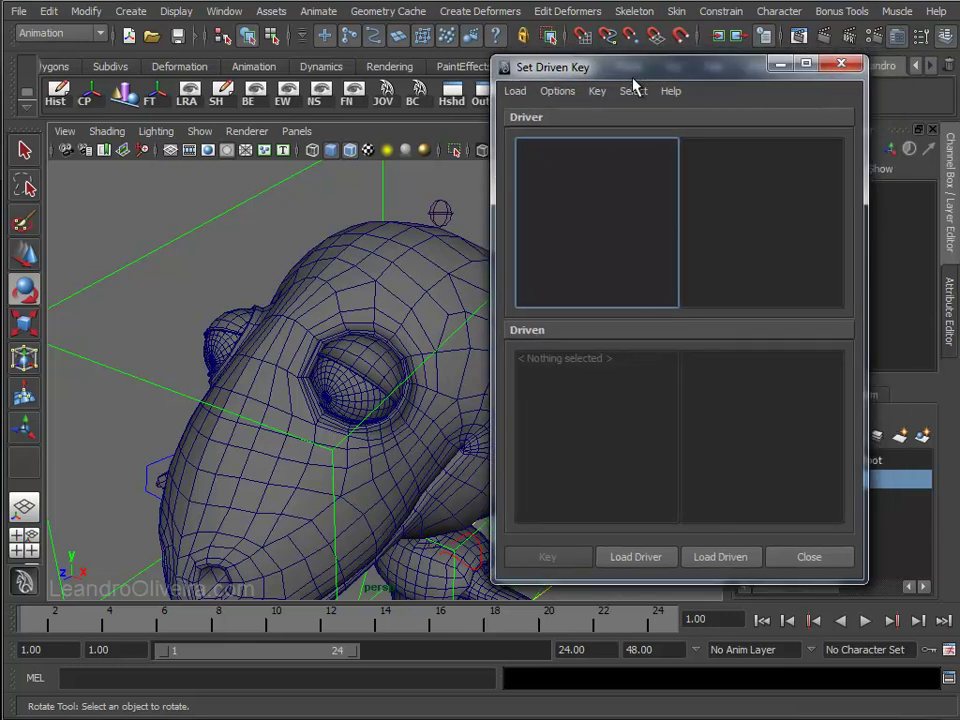
- Load ctrl_Head as the driver in the Set Driven Key window
key("q")
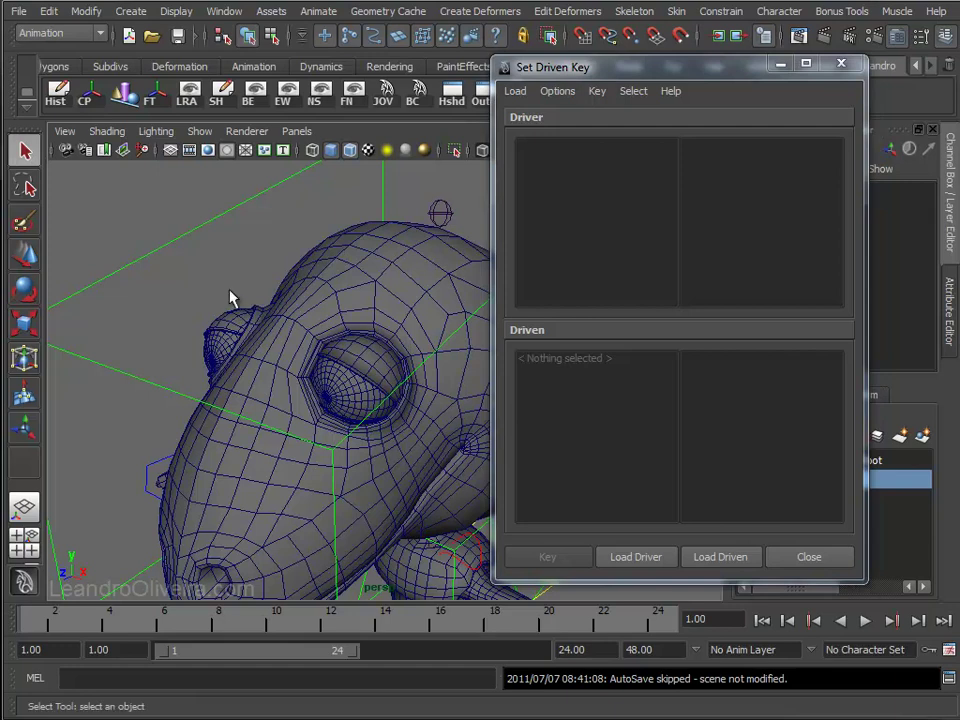
left_click(203, 233)
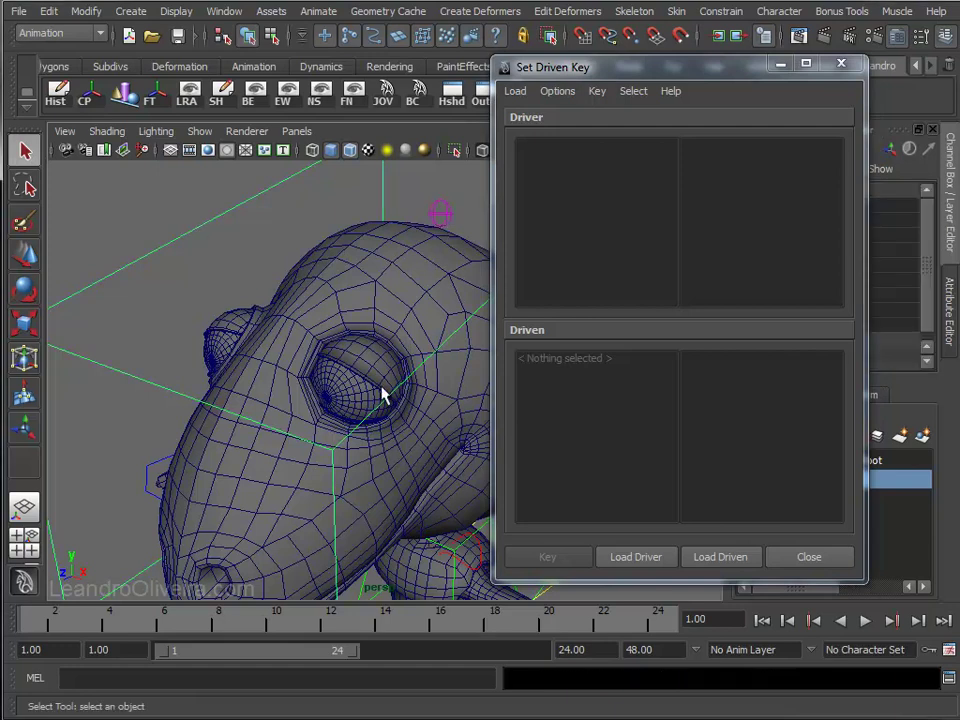
left_click(645, 560)
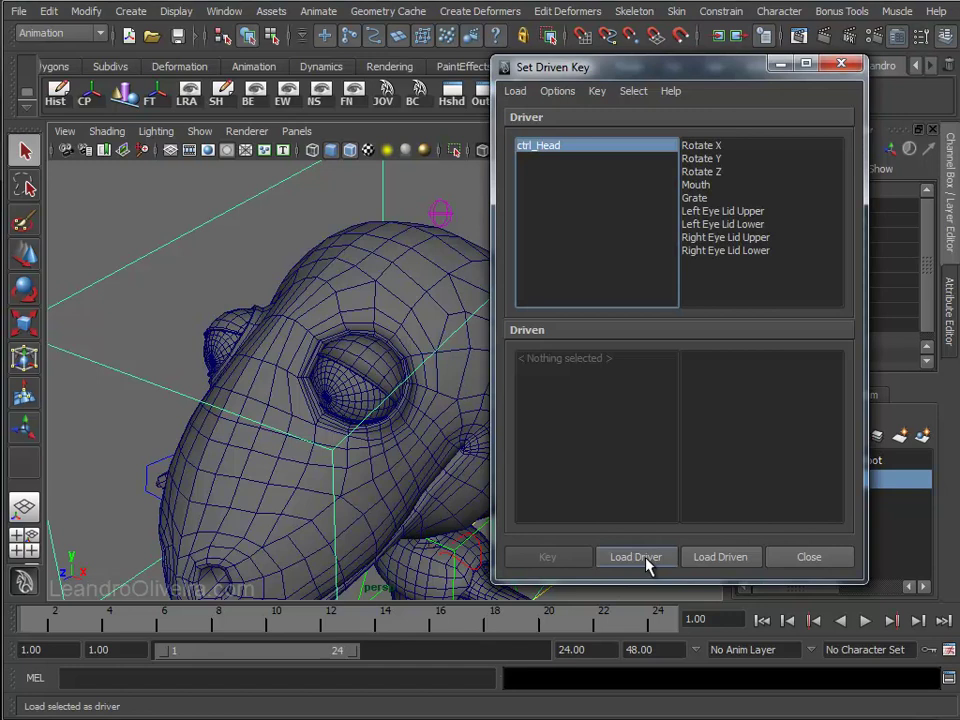
- Load geo_e_PalpebraSup_Gaffinha as driven, with Left Eye Lid Upper driving its Rotate X, Y and Z
left_click(358, 358)
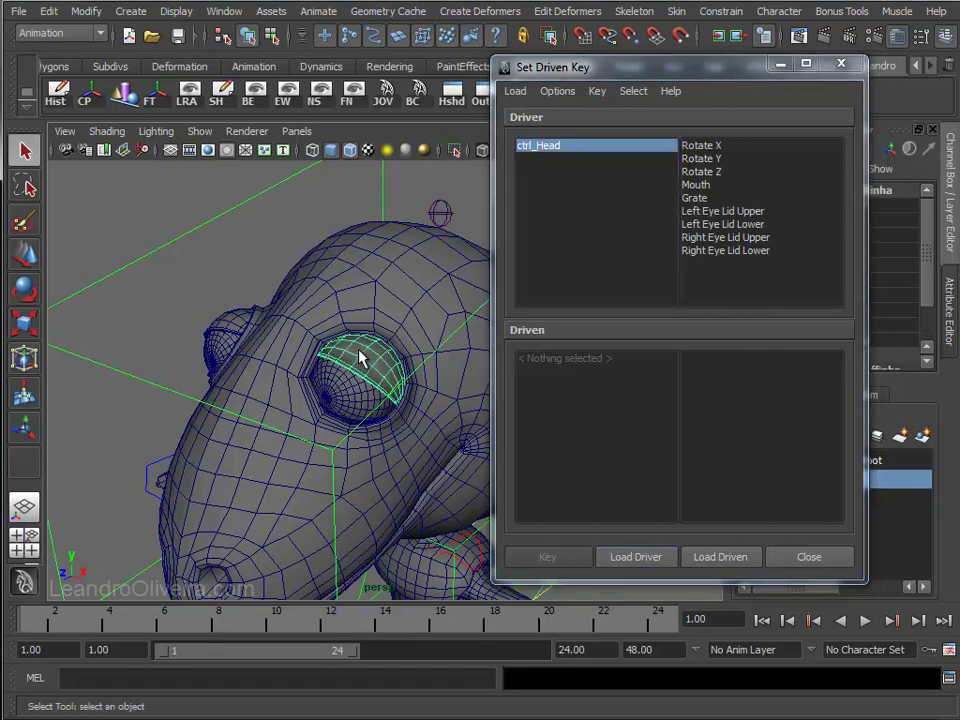
left_click(703, 560)
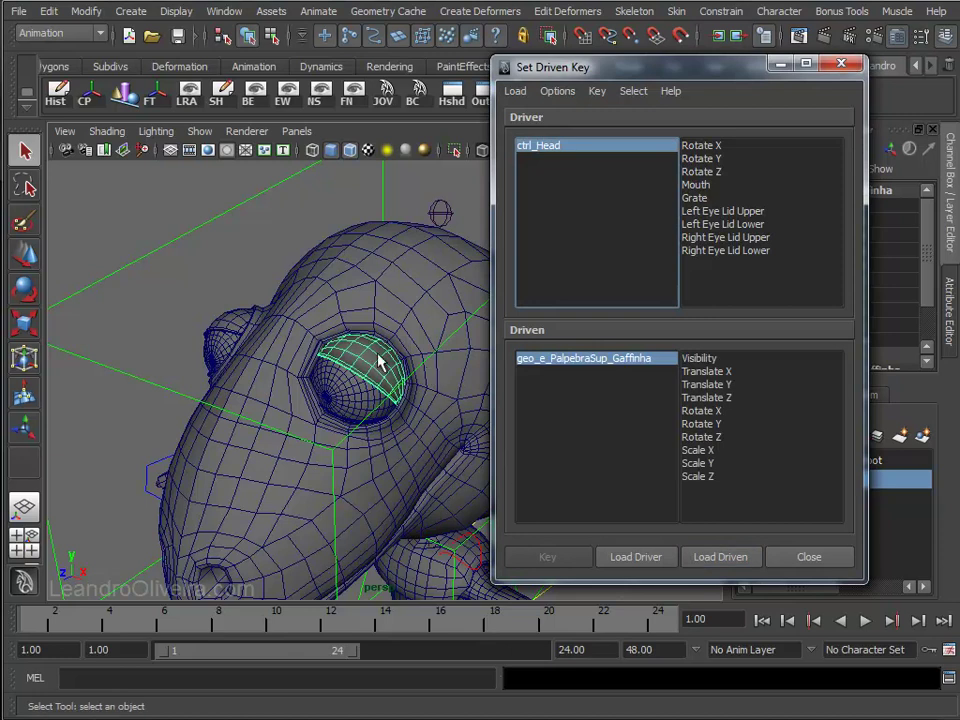
right_click_drag(330, 345, 349, 392, "alt")
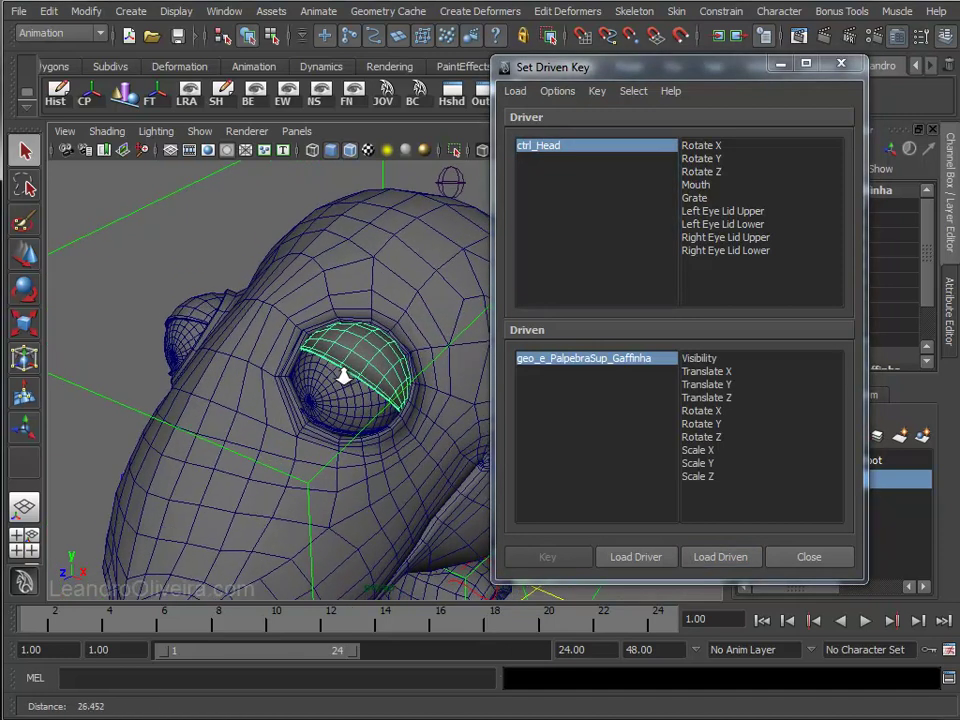
left_click_drag(349, 392, 343, 392, "alt")
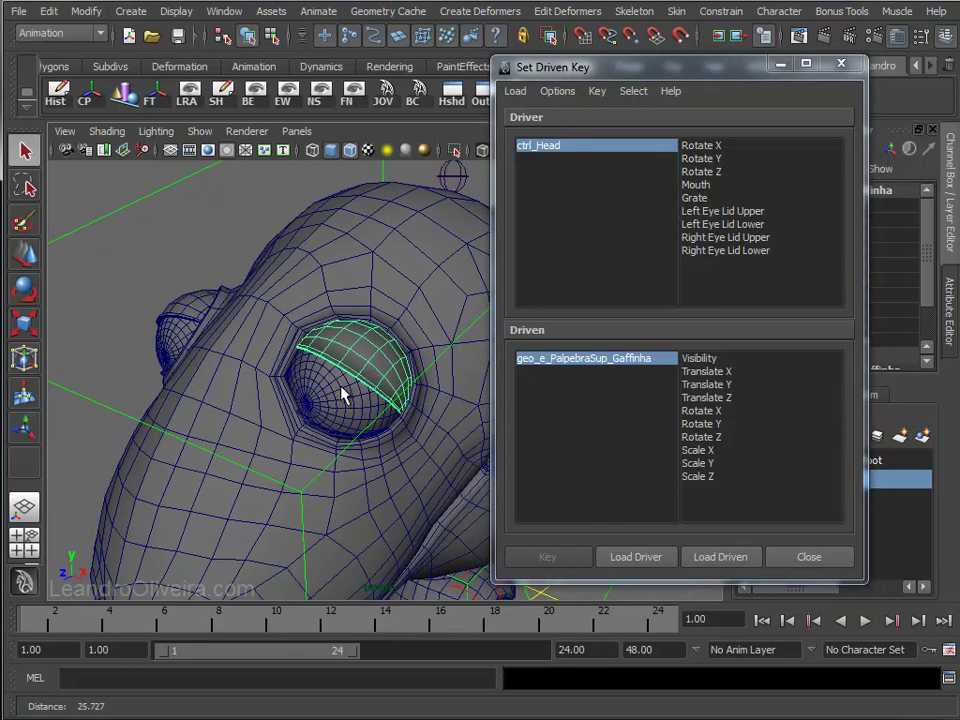
left_click(730, 212)
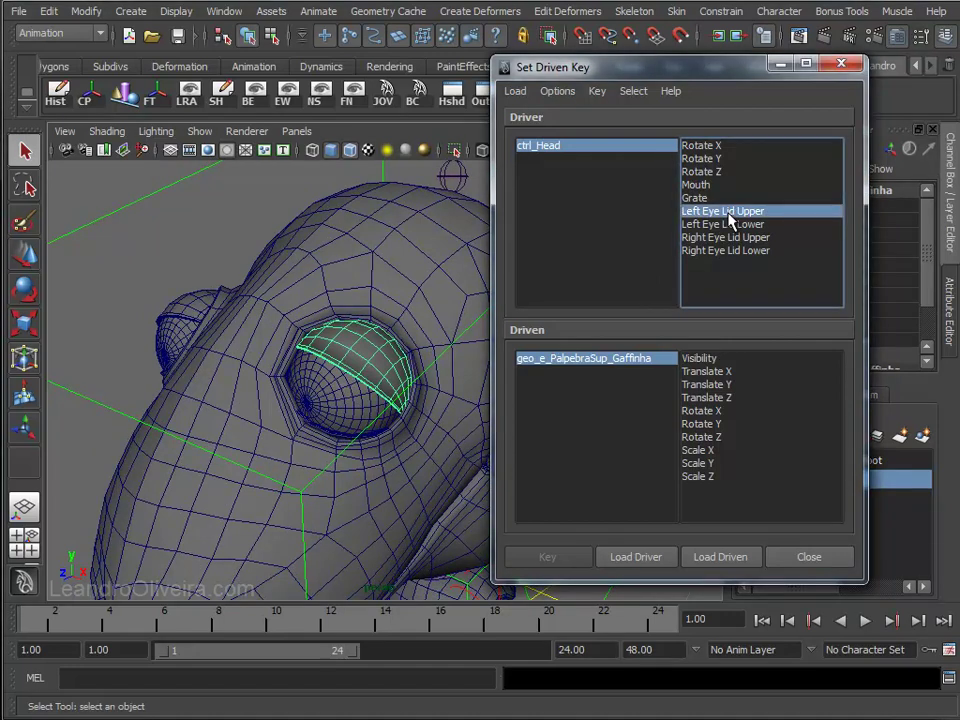
left_click_drag(708, 412, 708, 440)
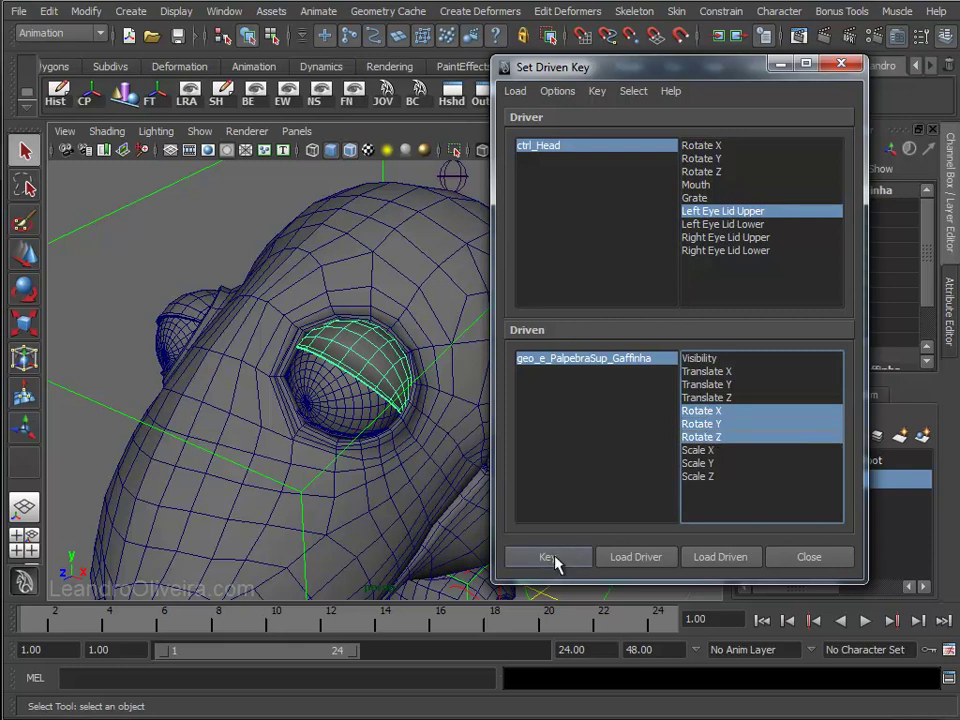
left_click_drag(605, 68, 648, 83)
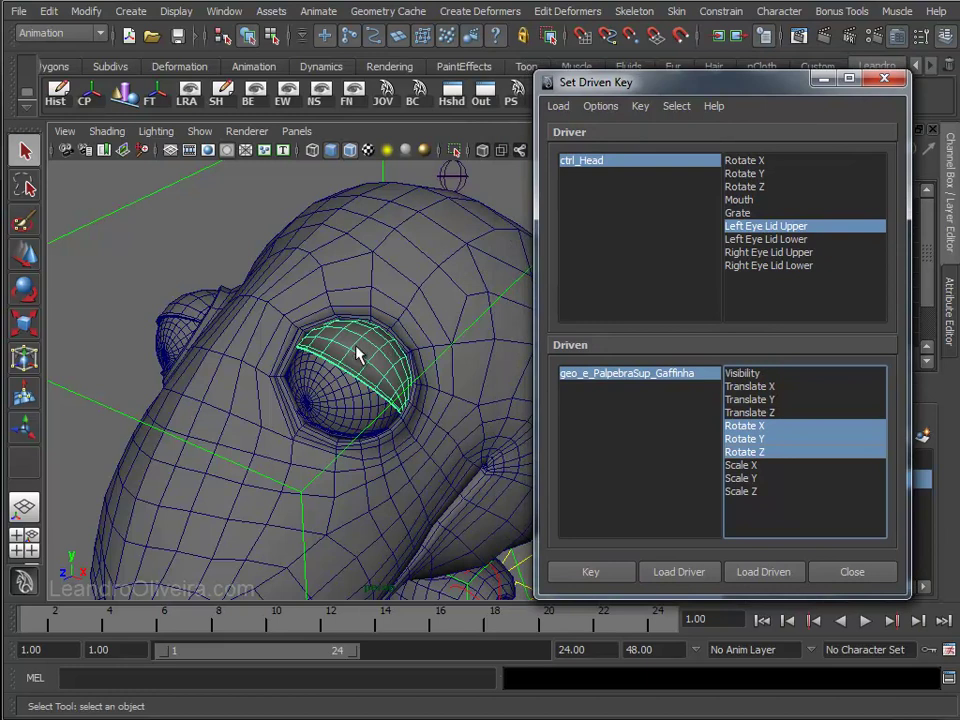
- Rotate the left upper eyelid open to -53.815, 35.01, 12.306 and record the driven key
key("e")
mouse_move(395, 330)
left_mouse_down("alt")
mouse_move(412, 321)
mouse_move(457, 327)
left_mouse_up("alt")
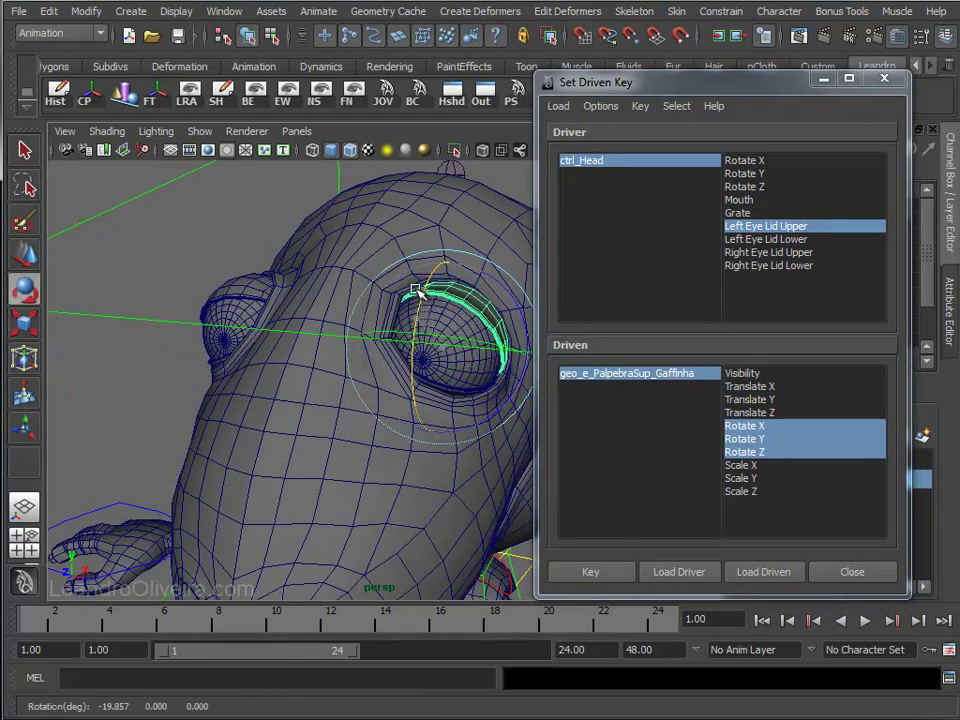
mouse_move(497, 287)
left_mouse_down()
mouse_move(516, 300)
mouse_move(509, 293)
left_mouse_up()
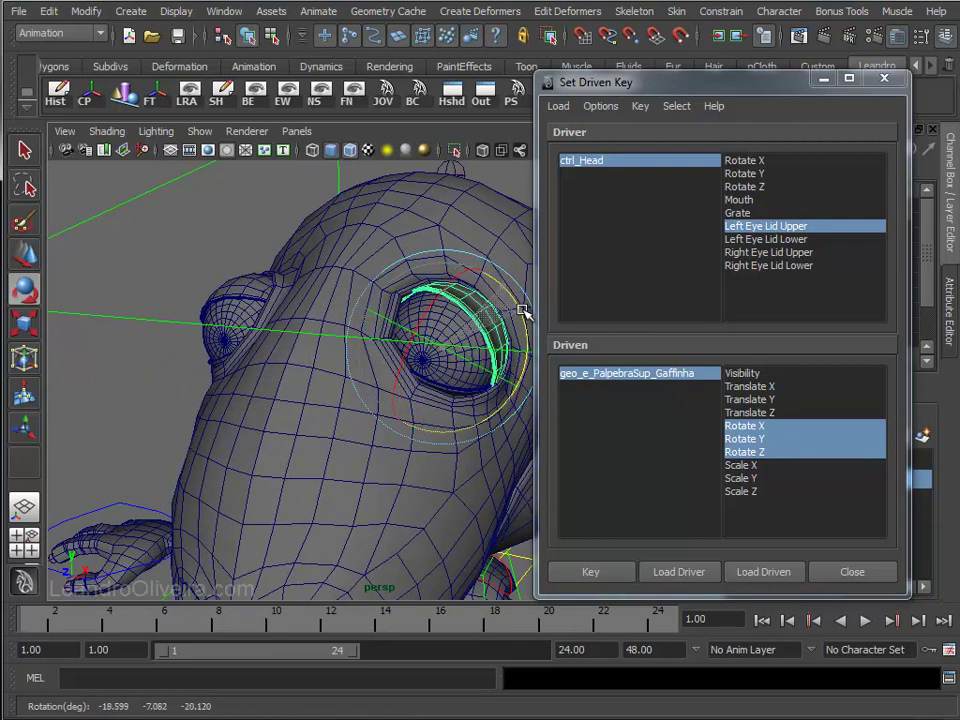
mouse_move(509, 293)
left_mouse_down()
mouse_move(387, 256)
mouse_move(361, 497)
mouse_move(421, 447)
mouse_move(357, 391)
left_mouse_up()
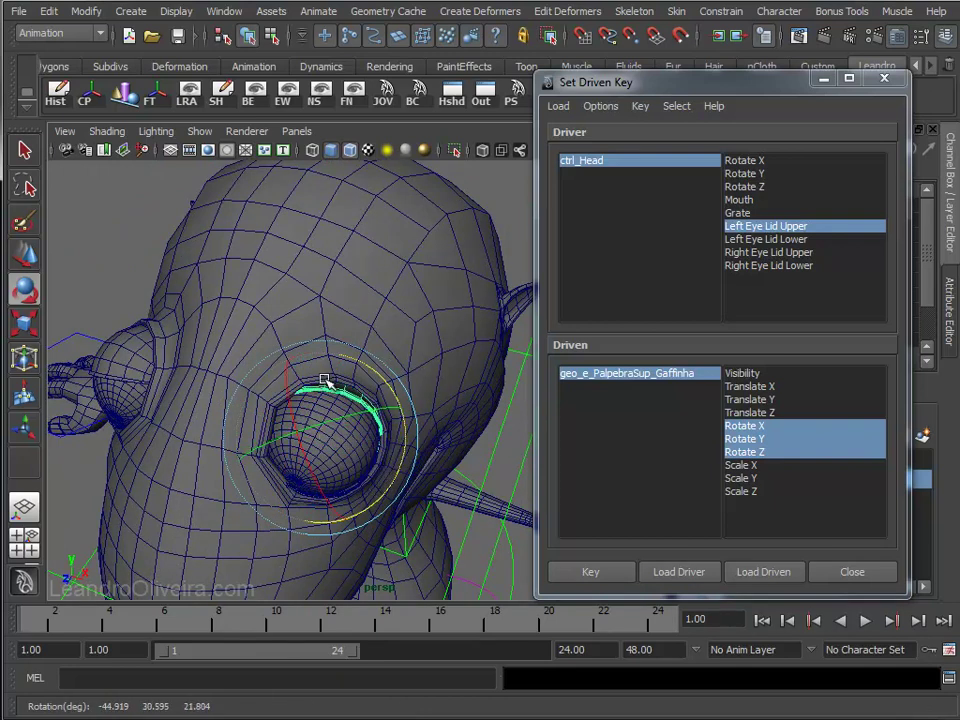
mouse_move(285, 388)
left_mouse_down()
mouse_move(388, 343)
mouse_move(371, 311)
mouse_move(381, 306)
left_mouse_up()
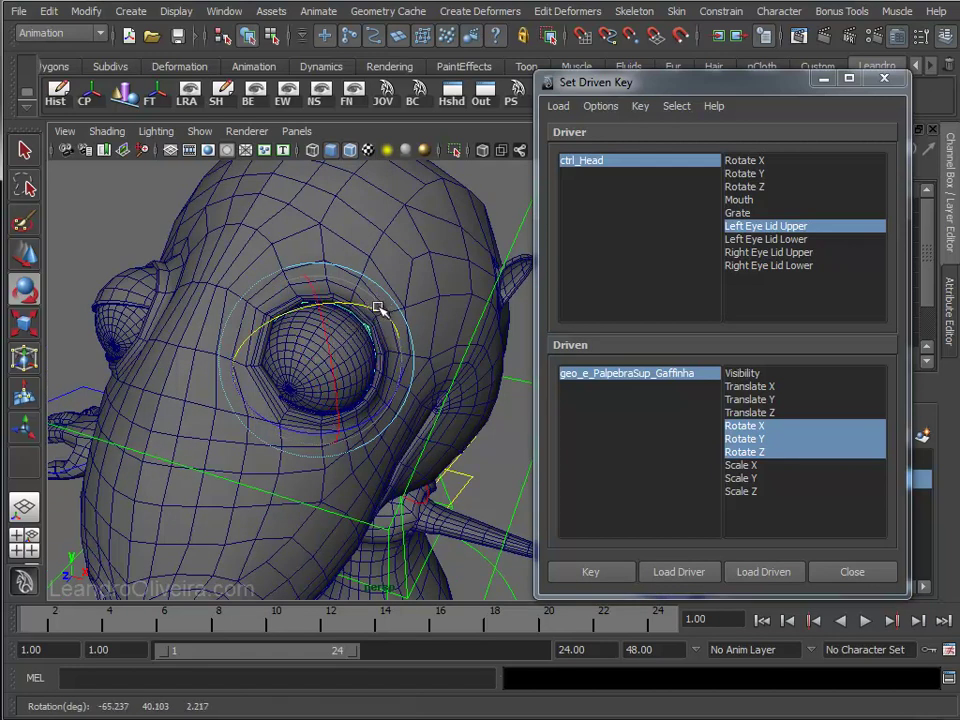
left_click_drag(267, 323, 266, 323)
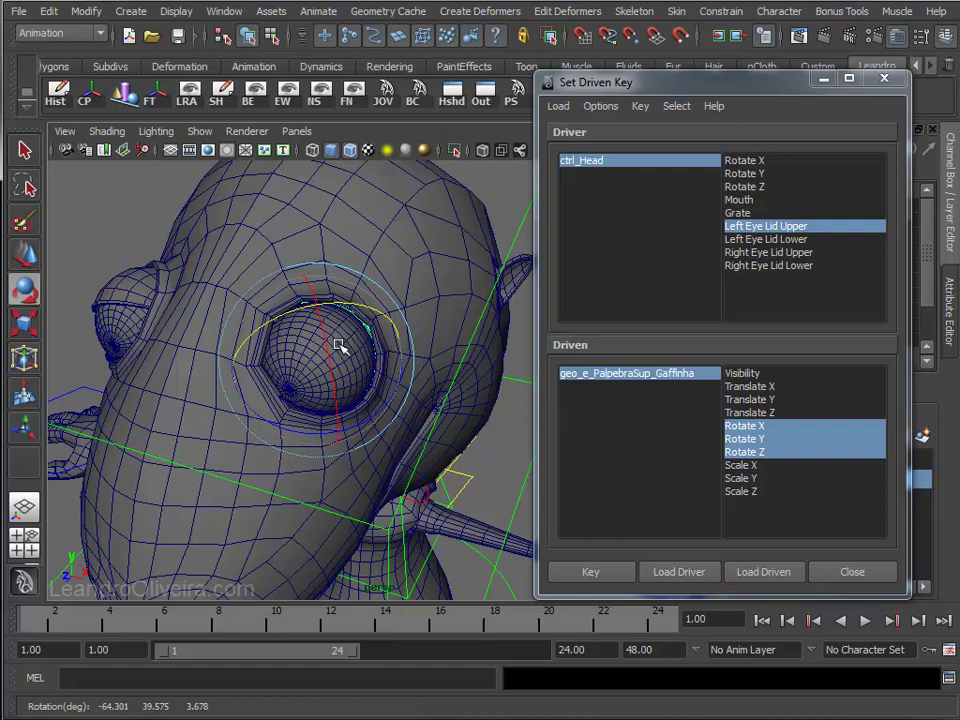
mouse_move(325, 345)
left_mouse_down()
mouse_move(354, 302)
mouse_move(333, 316)
mouse_move(381, 379)
mouse_move(290, 357)
mouse_move(348, 374)
left_mouse_up()
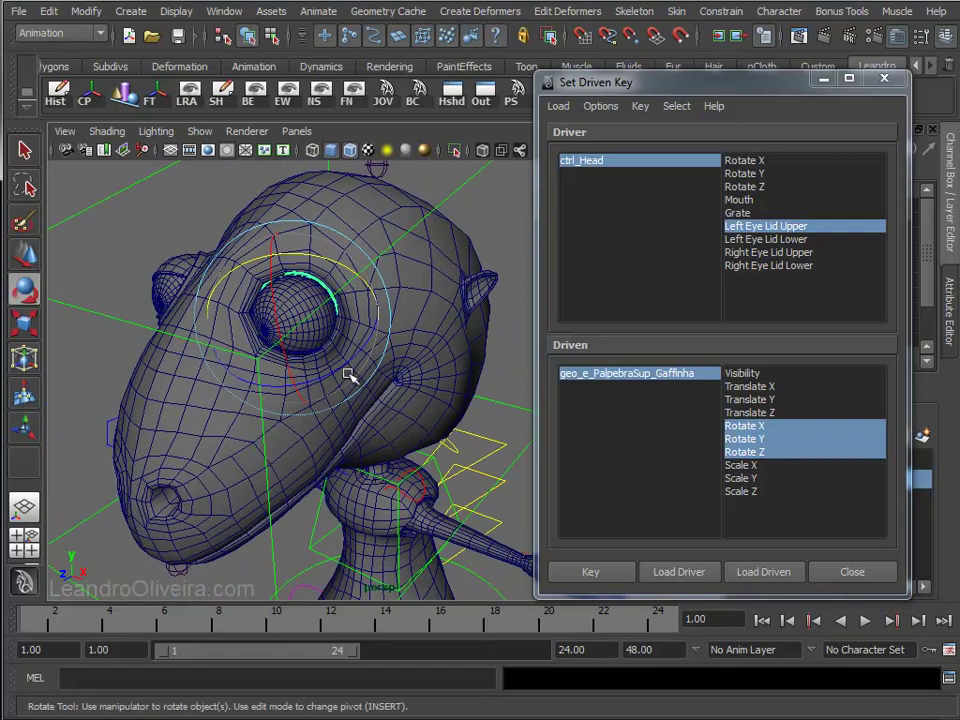
left_click(583, 577)
left_click_drag(681, 82, 303, 121)
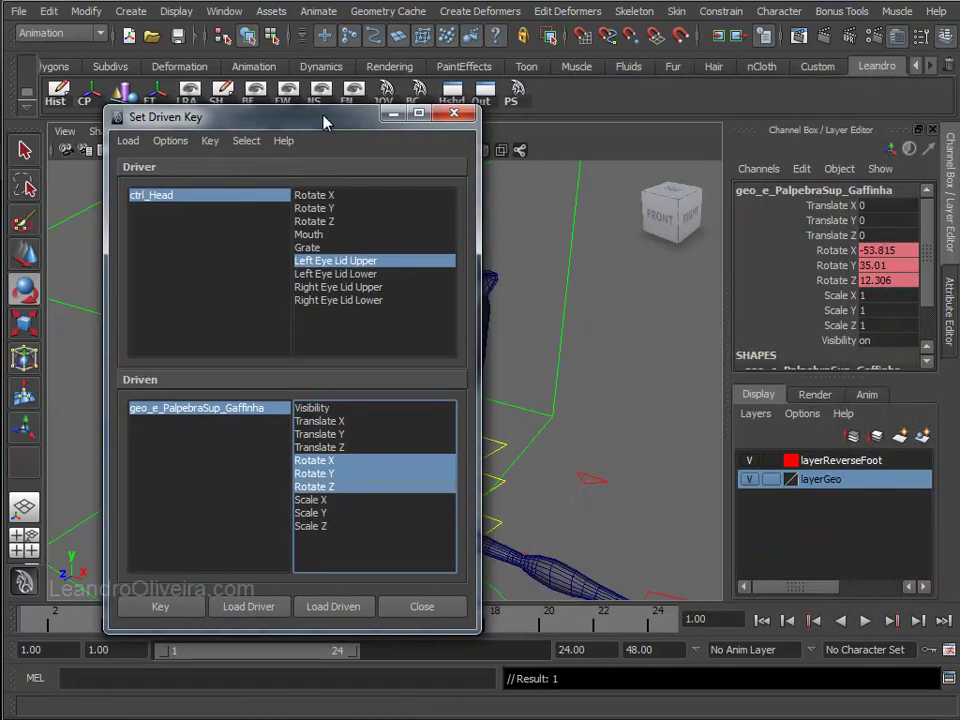
- Set ctrl_Head's Left Eye Lid Upper to 10 and frame the left eye
left_click(568, 253)
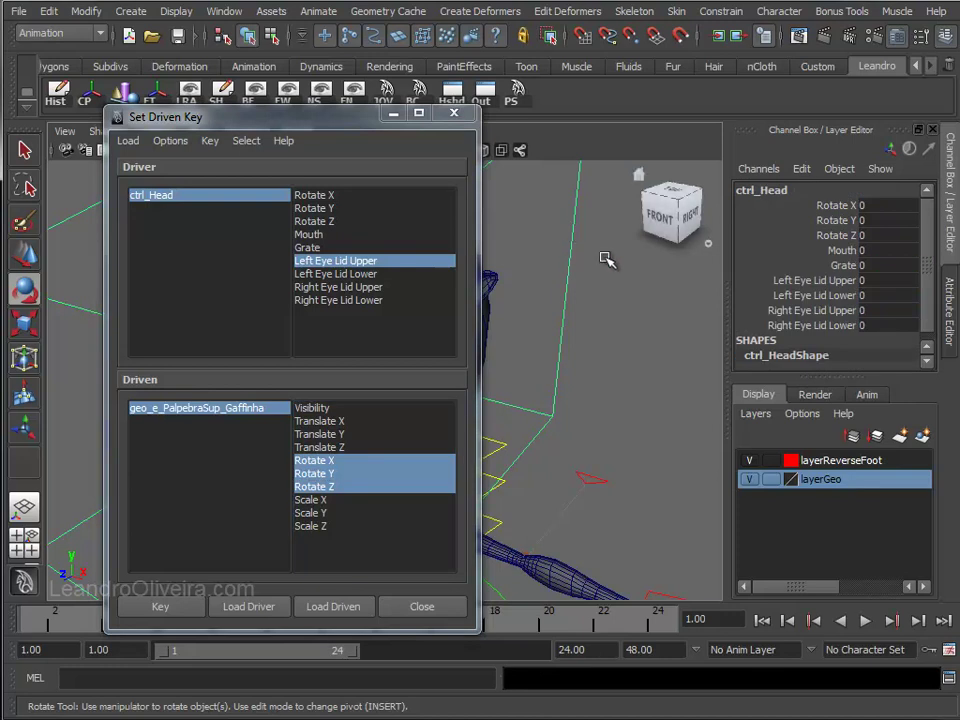
left_click(828, 281)
type("10")
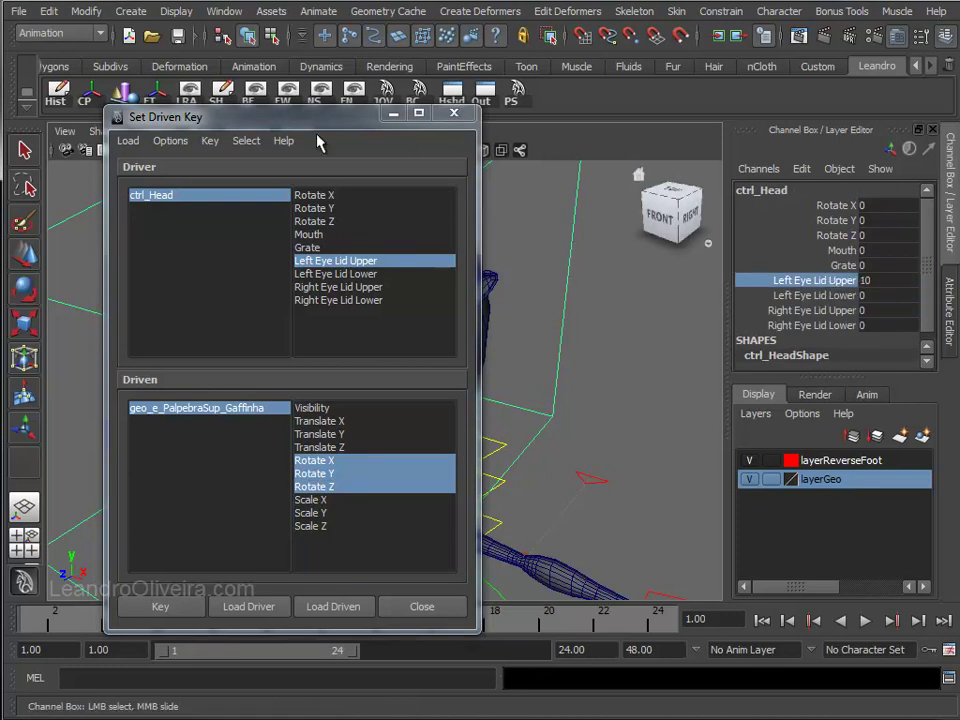
left_click_drag(322, 118, 882, 148)
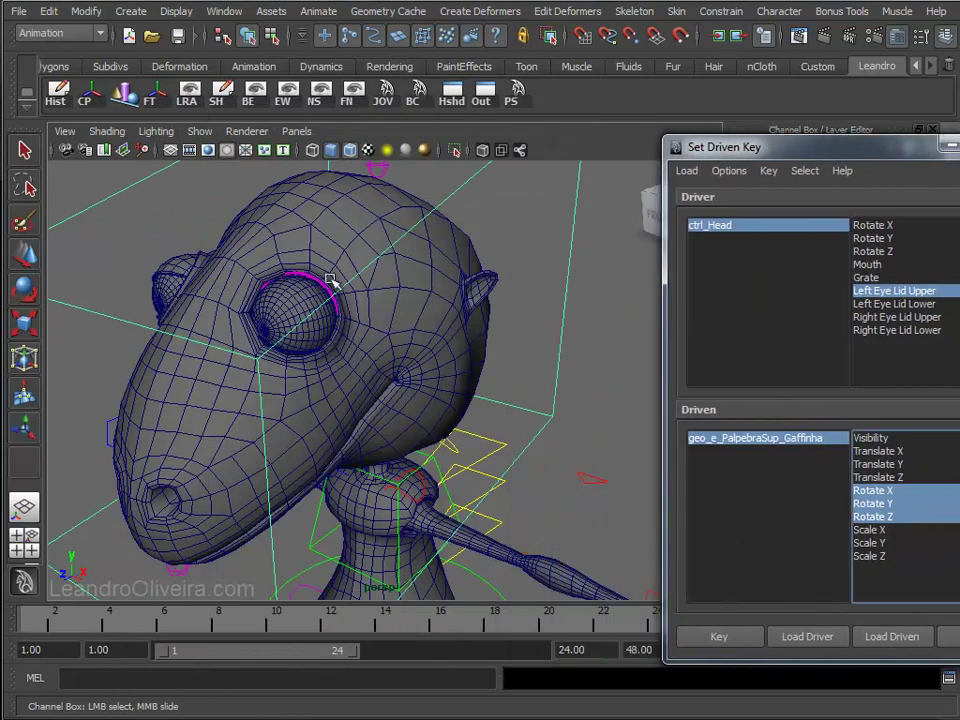
scroll(313, 265, "up", 2)
left_click_drag(310, 250, 418, 317, "alt")
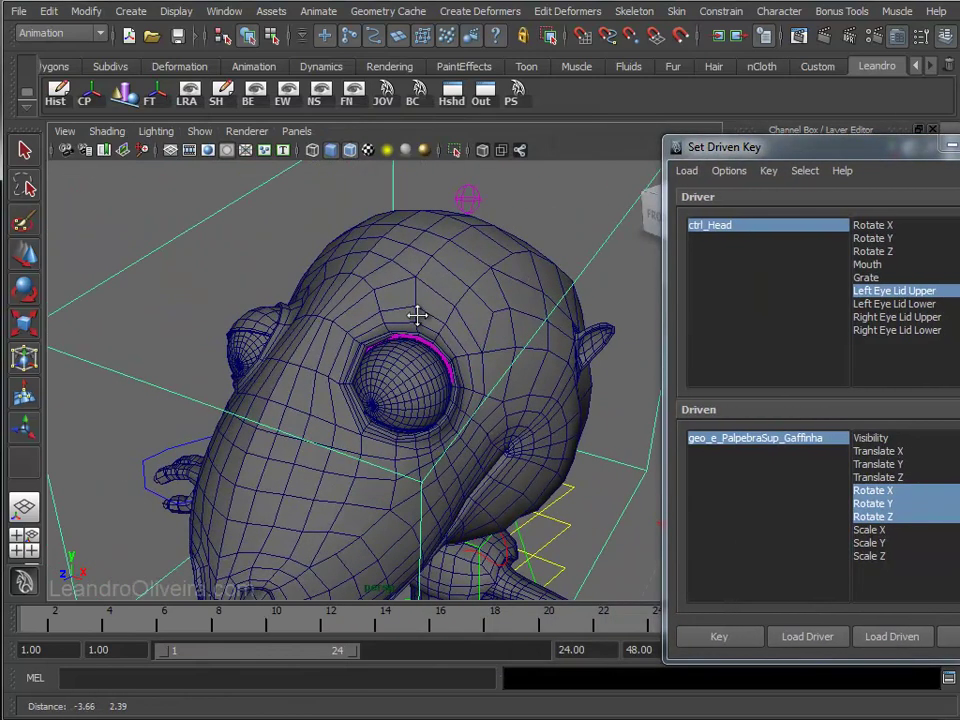
scroll(469, 385, "up", 5)
left_click_drag(469, 385, 484, 254, "alt")
- Rotate the left upper eyelid shut to 61.03, 18.981, -9.753, key it, and close Set Driven Key
left_click(477, 263)
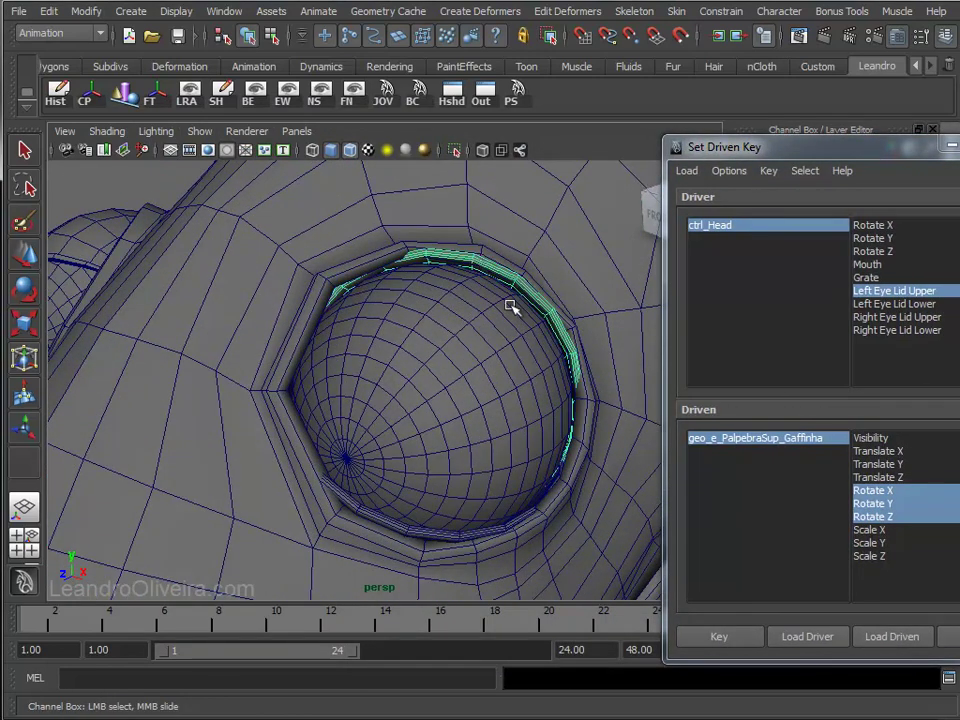
scroll(478, 266, "down", 3)
scroll(478, 289, "down", 2)
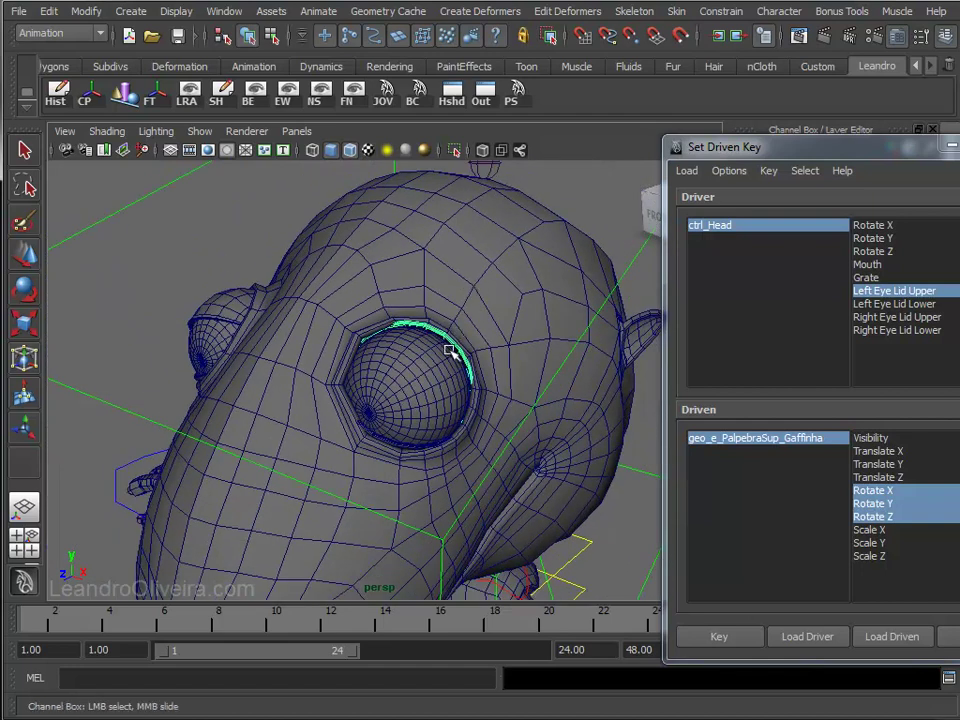
key("e")
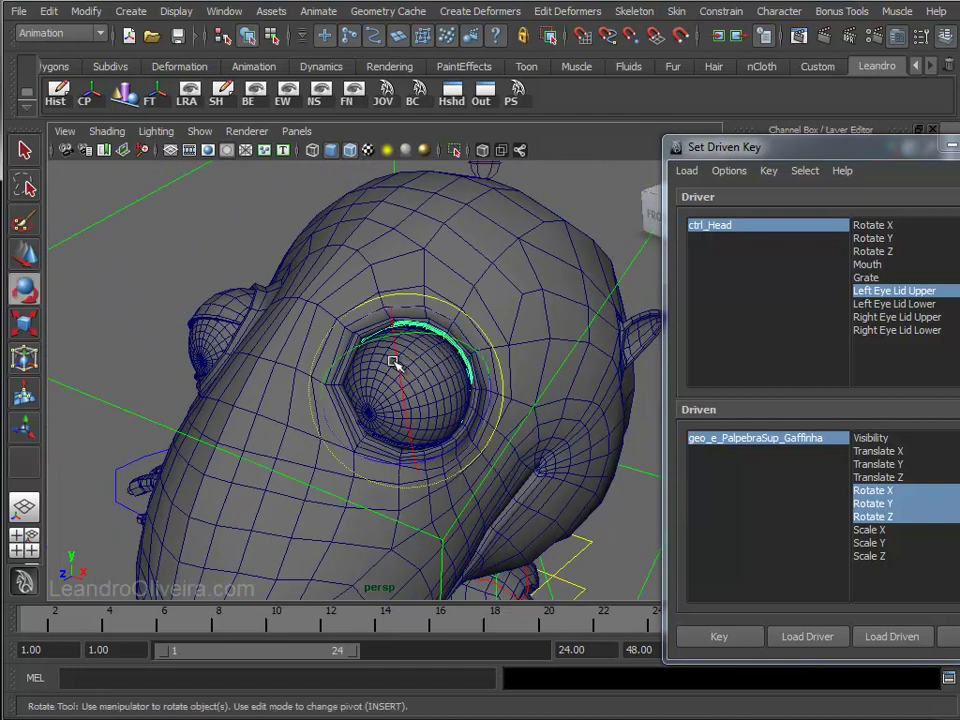
left_click_drag(393, 362, 440, 442)
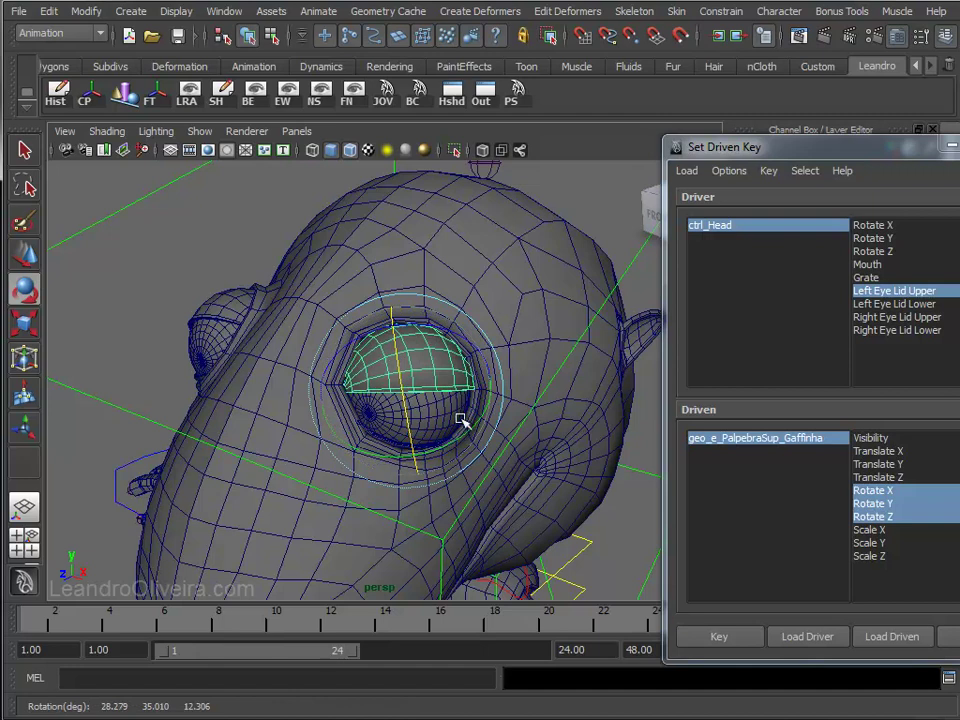
mouse_move(445, 441)
left_mouse_down()
mouse_move(374, 447)
mouse_move(465, 340)
mouse_move(478, 280)
mouse_move(460, 308)
left_mouse_up()
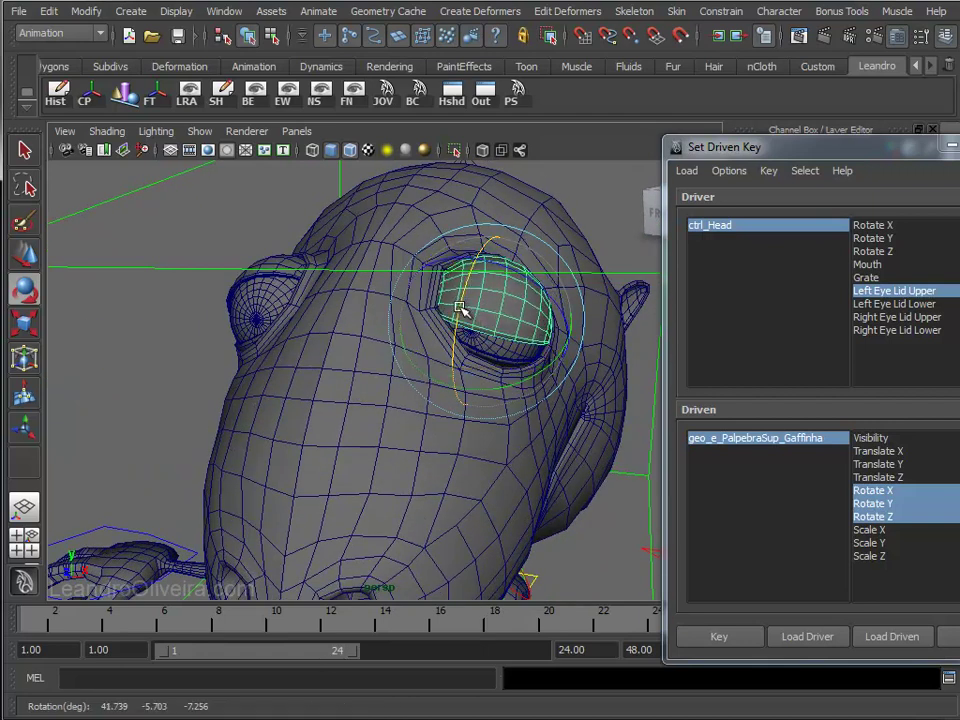
mouse_move(546, 296)
left_mouse_down()
mouse_move(568, 328)
mouse_move(560, 330)
left_mouse_up()
mouse_move(498, 325)
left_mouse_down()
mouse_move(493, 318)
mouse_move(482, 330)
left_mouse_up()
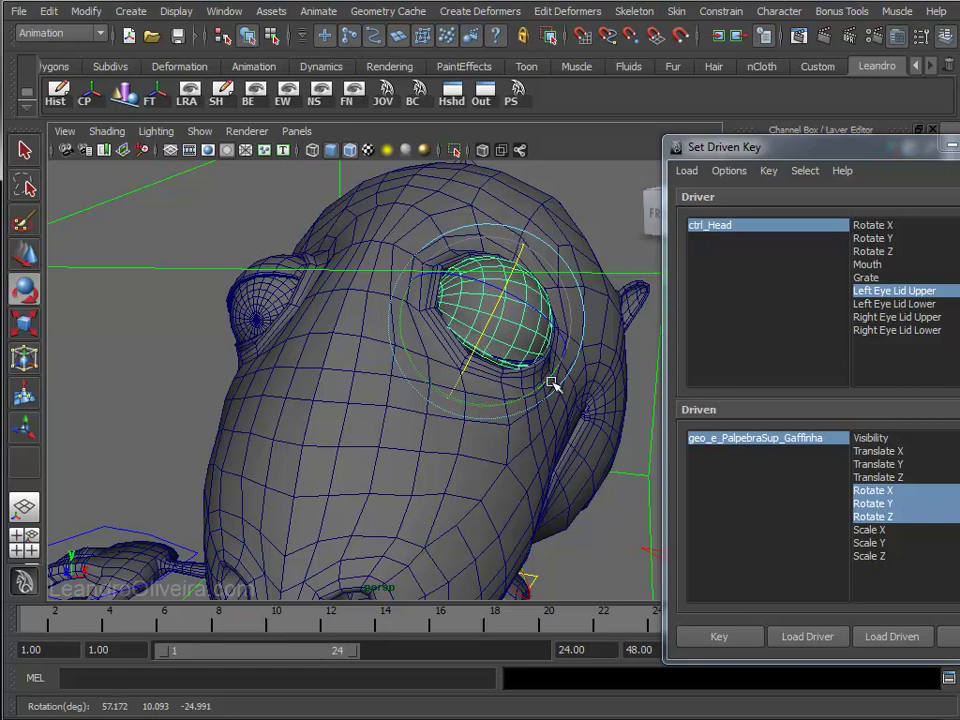
mouse_move(533, 396)
left_mouse_down()
mouse_move(560, 380)
mouse_move(358, 321)
mouse_move(394, 347)
mouse_move(420, 311)
mouse_move(399, 300)
mouse_move(393, 315)
left_mouse_up()
scroll(429, 360, "down", 3)
scroll(440, 365, "down", 2)
left_click(726, 637)
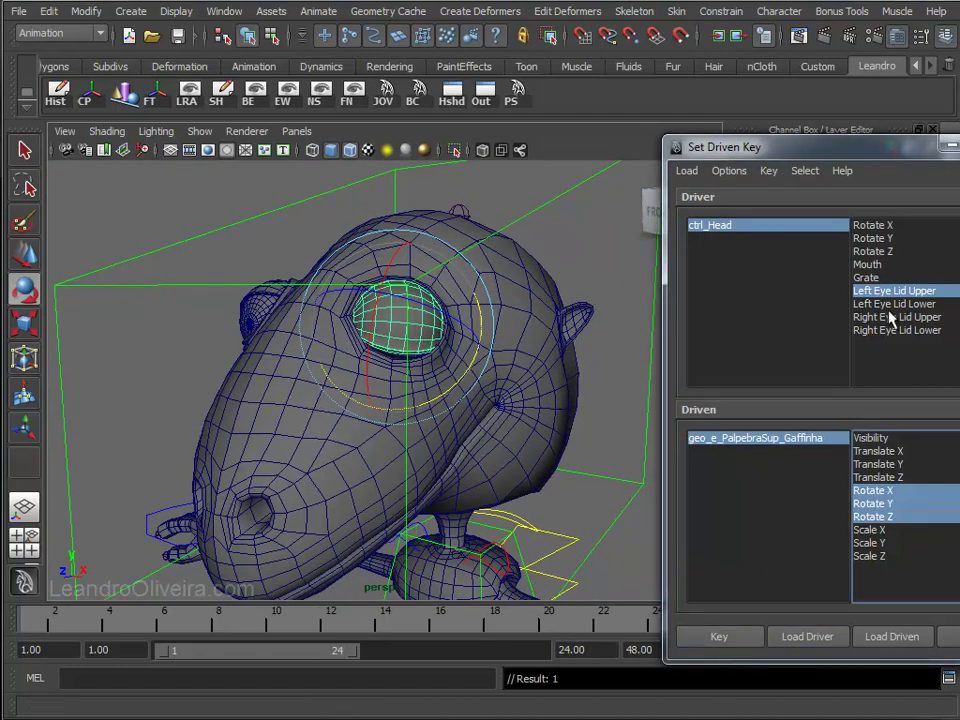
left_click(950, 150)
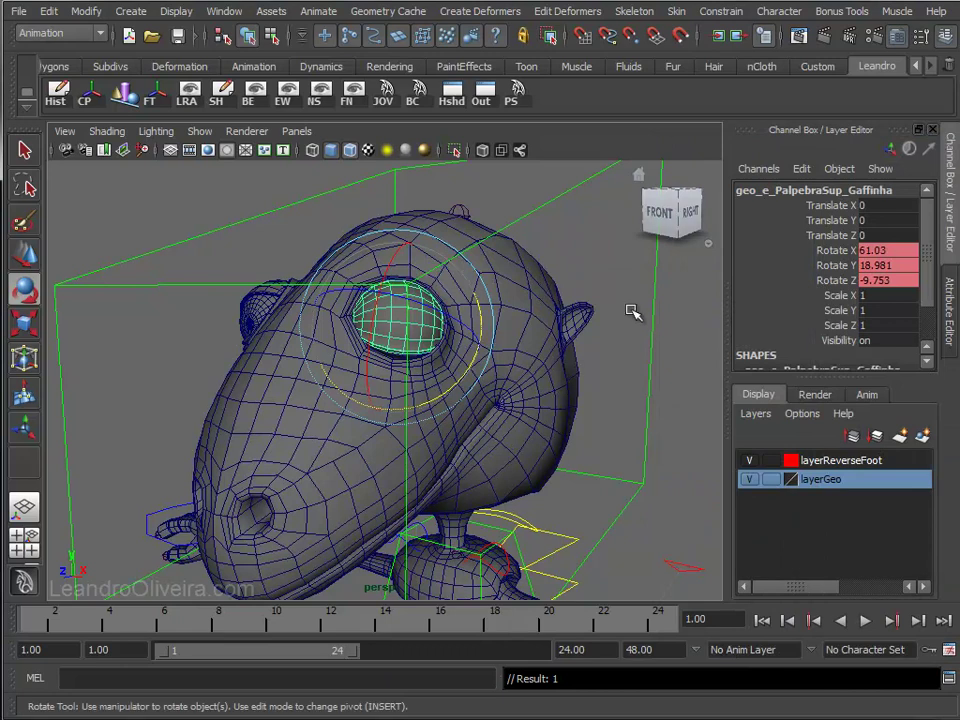
- Slide ctrl_Head's Left Eye Lid Upper to test the blink, leaving it at 0
left_click(651, 307)
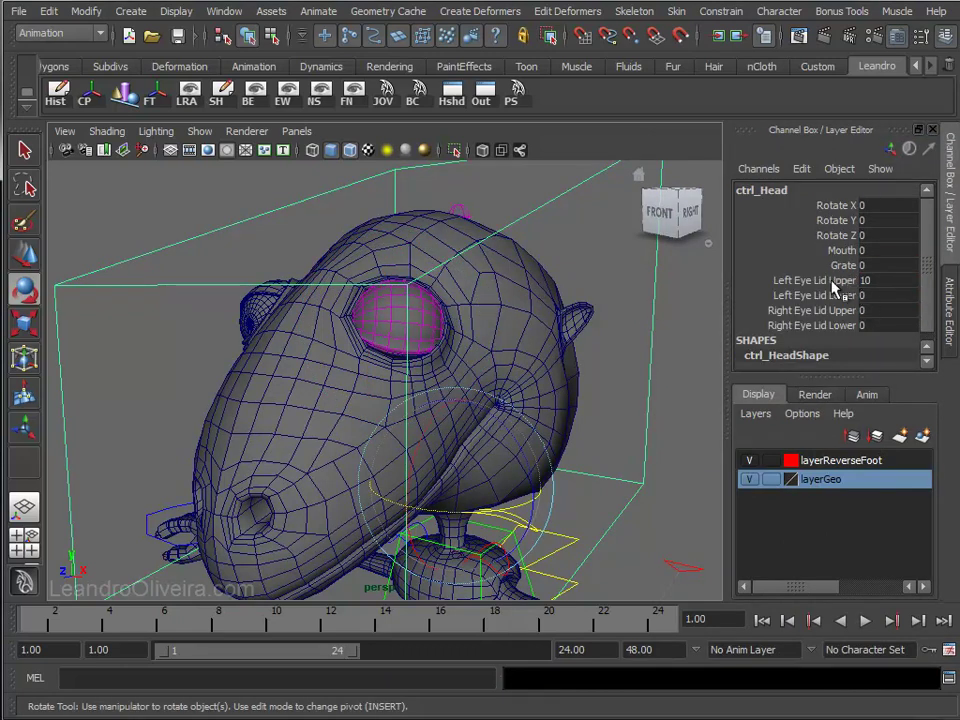
left_click(831, 281)
mouse_move(613, 268)
middle_mouse_down()
mouse_move(533, 273)
mouse_move(634, 274)
mouse_move(441, 274)
mouse_move(643, 274)
mouse_move(400, 274)
mouse_move(619, 274)
mouse_move(518, 275)
middle_mouse_up()
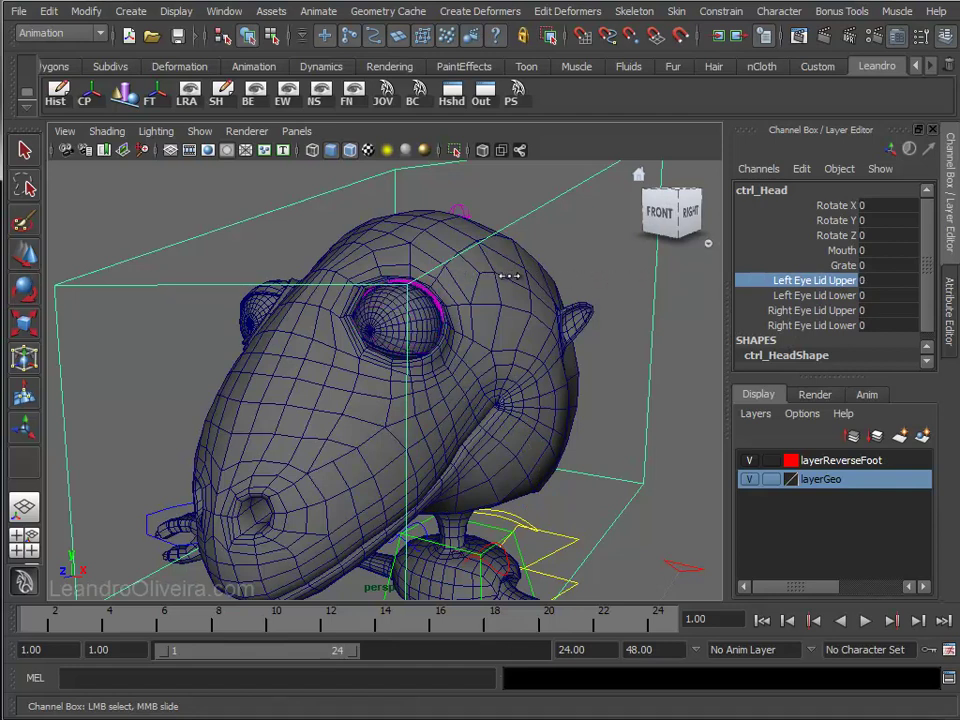
- Deselect, frame the left eye, and place the reopened Set Driven Key window beside it
left_click(574, 251)
mouse_move(574, 251)
left_mouse_down("alt")
mouse_move(510, 272)
mouse_move(529, 278)
left_mouse_up("alt")
right_click_drag(529, 278, 553, 311, "alt")
left_click_drag(553, 311, 514, 315, "alt")
middle_click_drag(514, 315, 538, 246, "alt")
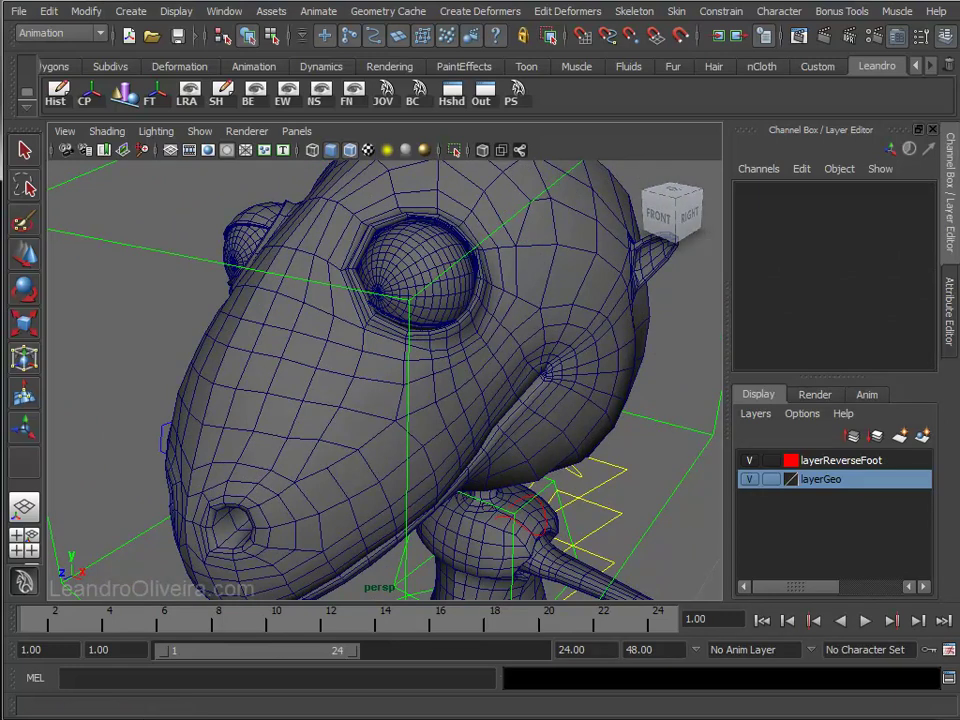
left_click_drag(800, 160, 637, 68)
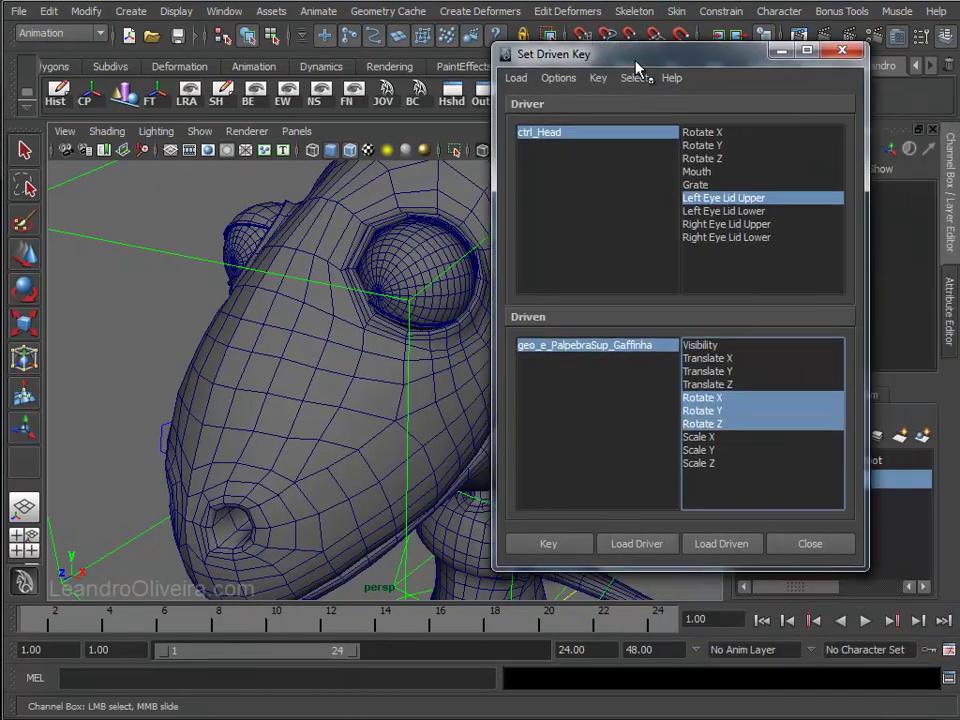
- Drive the lower eyelid's Rotate X, Y, Z from Left Eye Lid Lower and key its rest pose
left_click(722, 211)
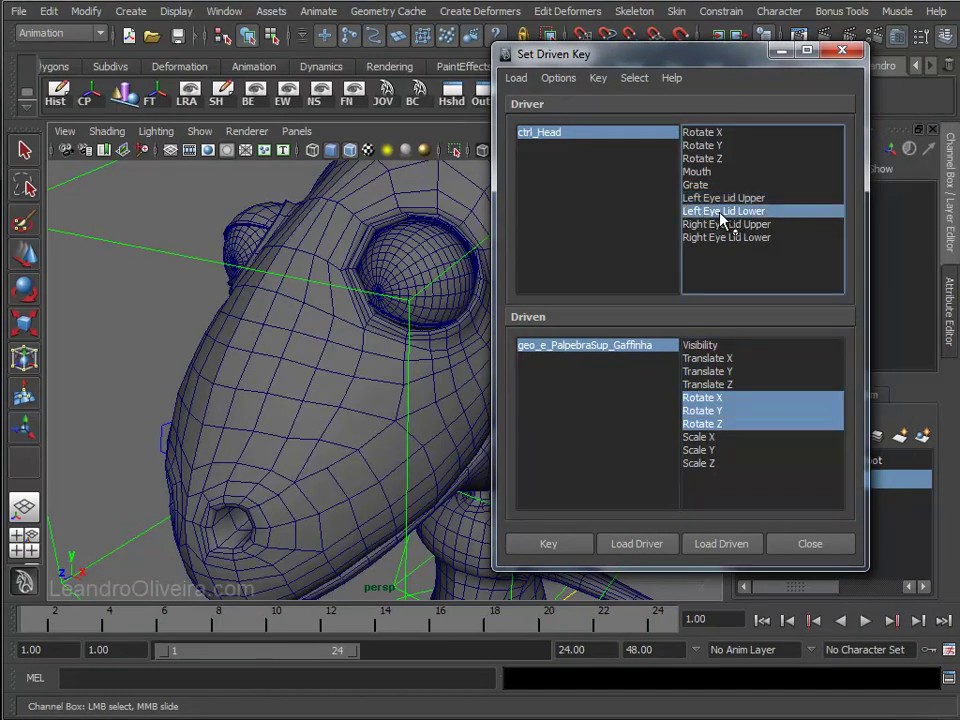
left_click(395, 318)
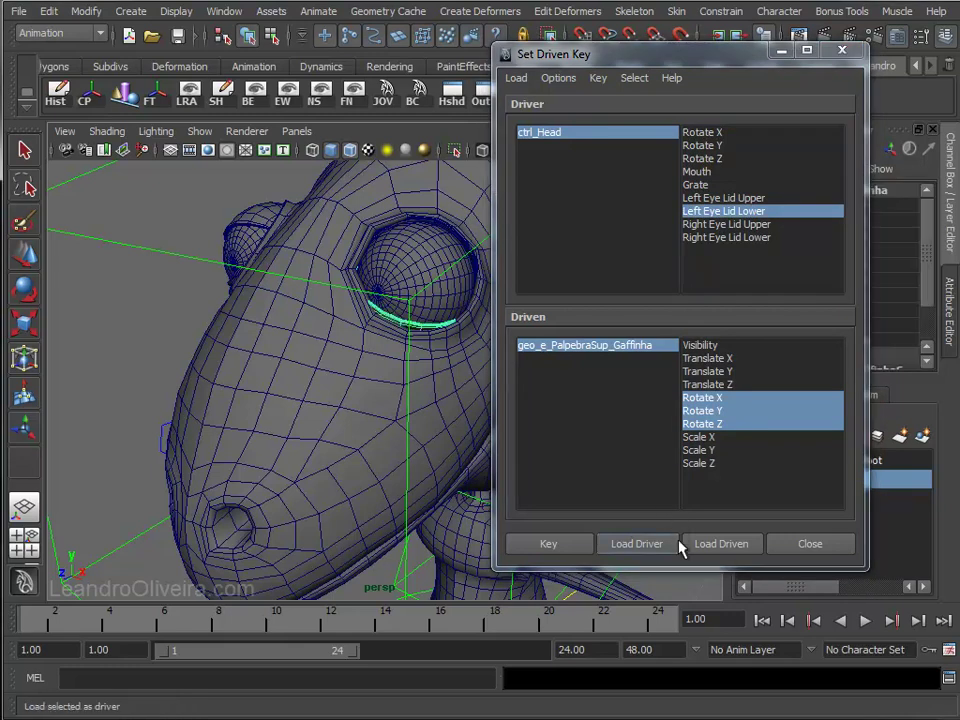
left_click(725, 544)
left_click(700, 397)
left_click_drag(698, 410, 699, 428)
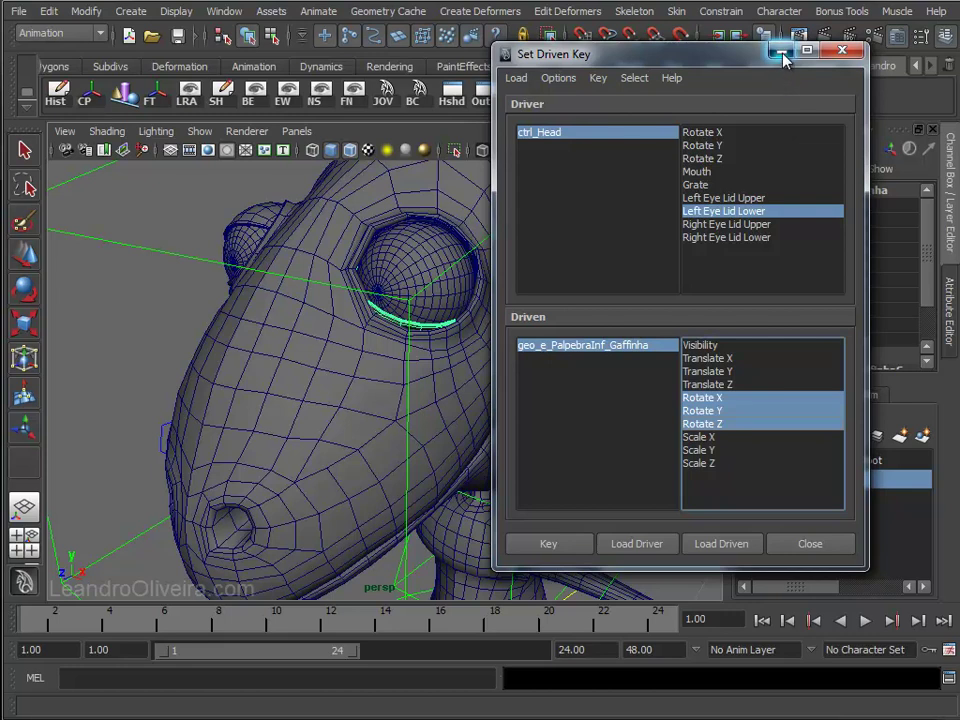
left_click_drag(698, 71, 680, 70)
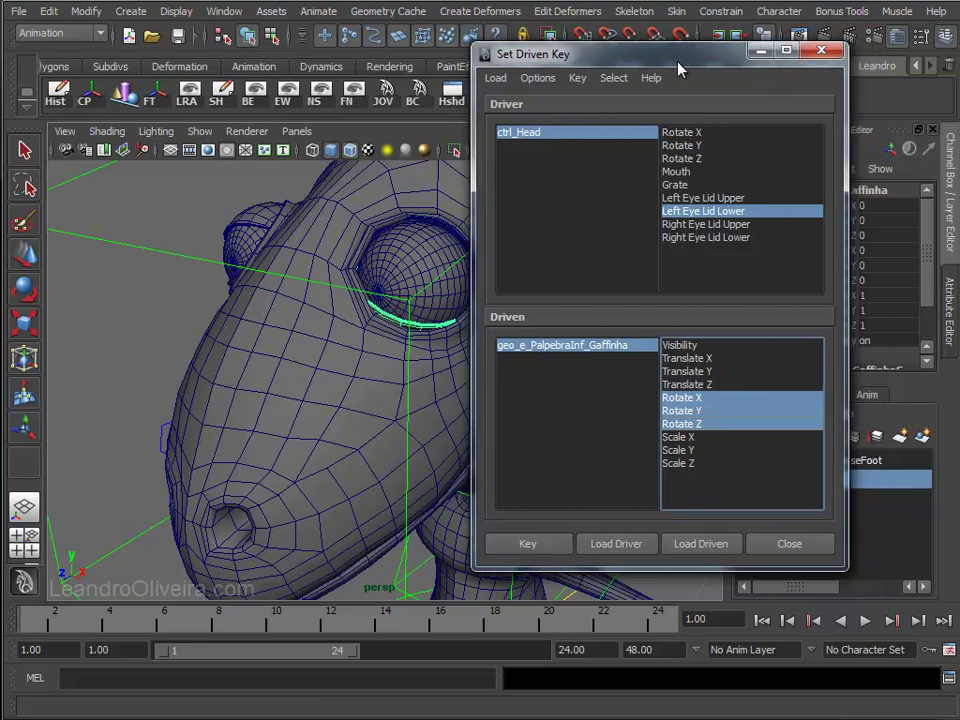
left_click(550, 545)
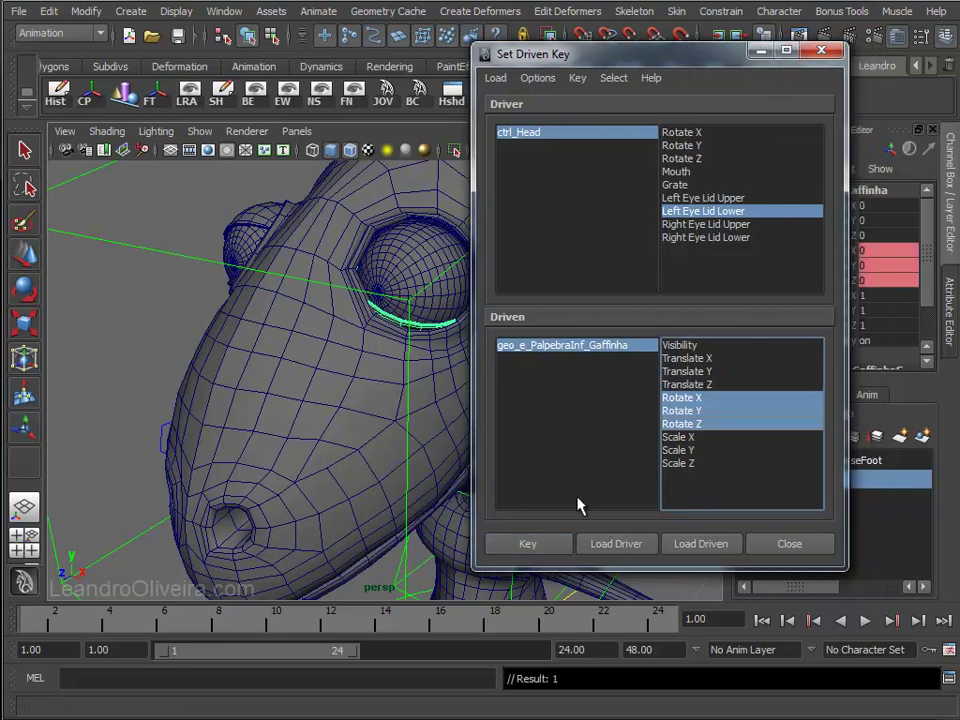
left_click(759, 54)
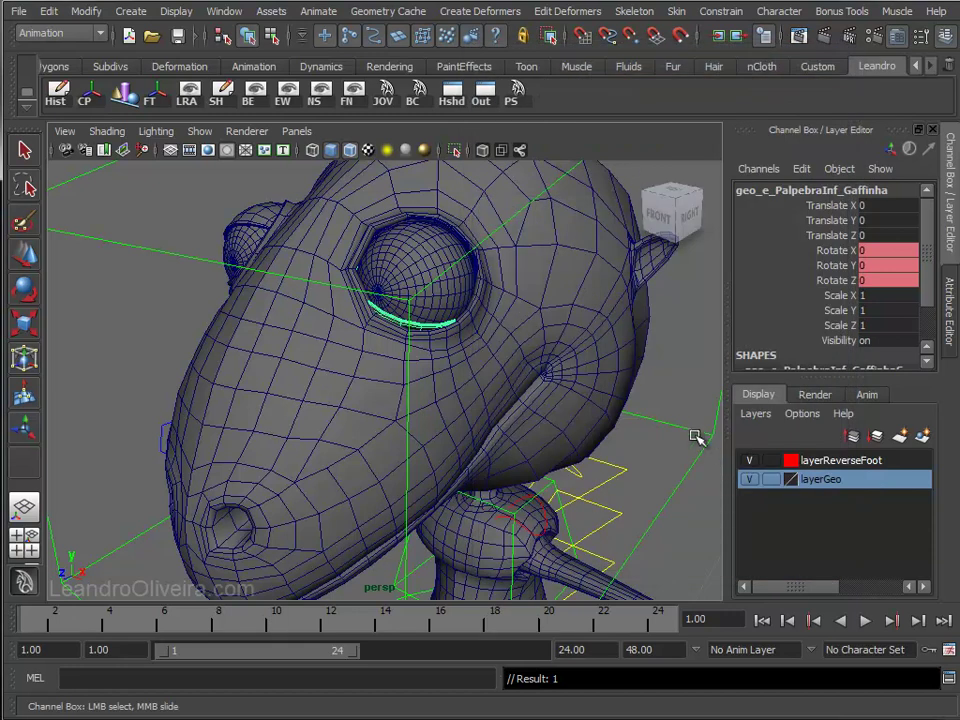
- Set Left Eye Lid Lower to 10 and start rotating the lower eyelid, Rotate X -20.163
left_click(693, 430)
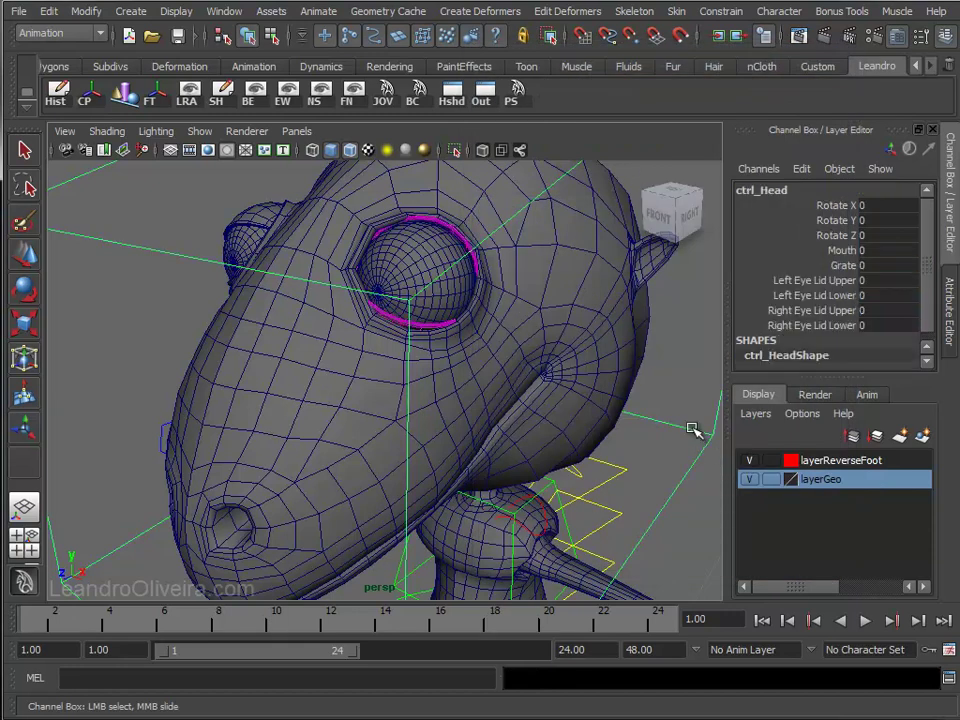
left_click(822, 297)
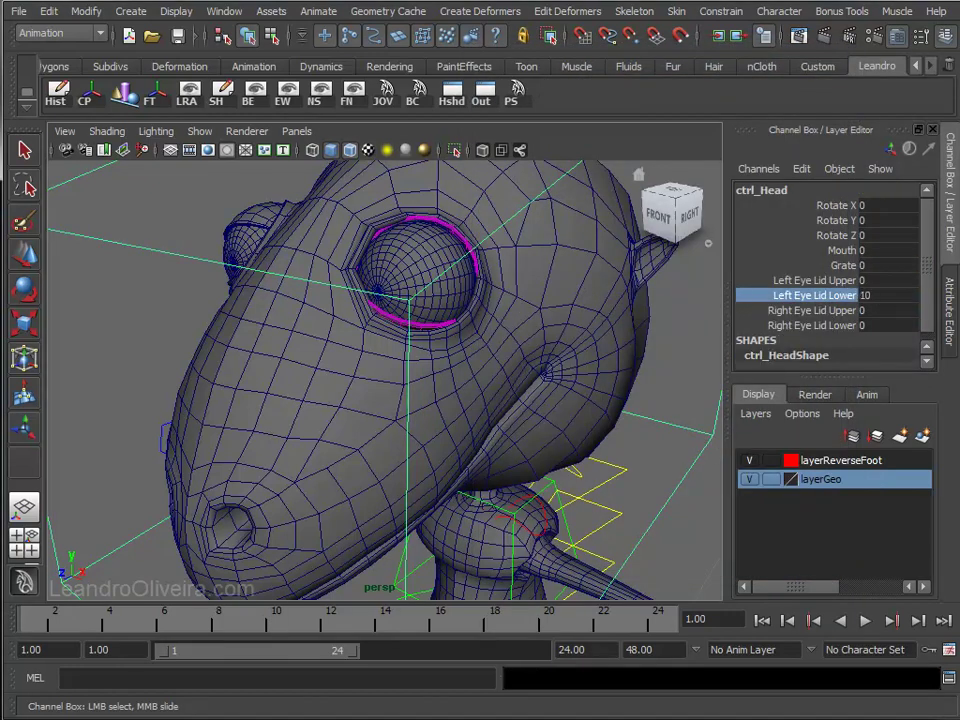
left_click(437, 325)
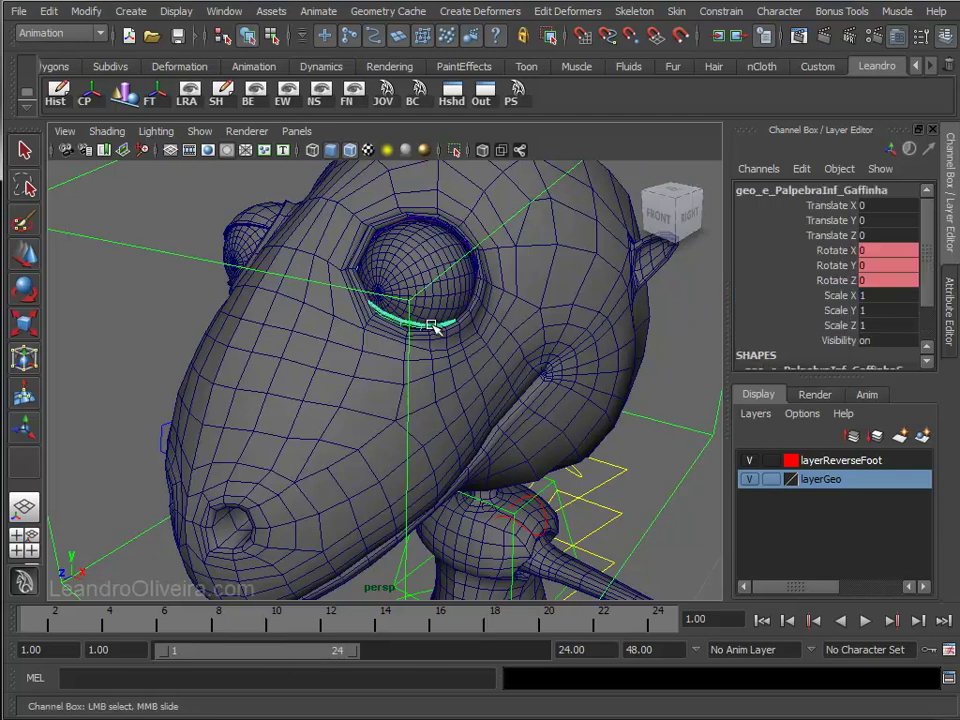
key("e")
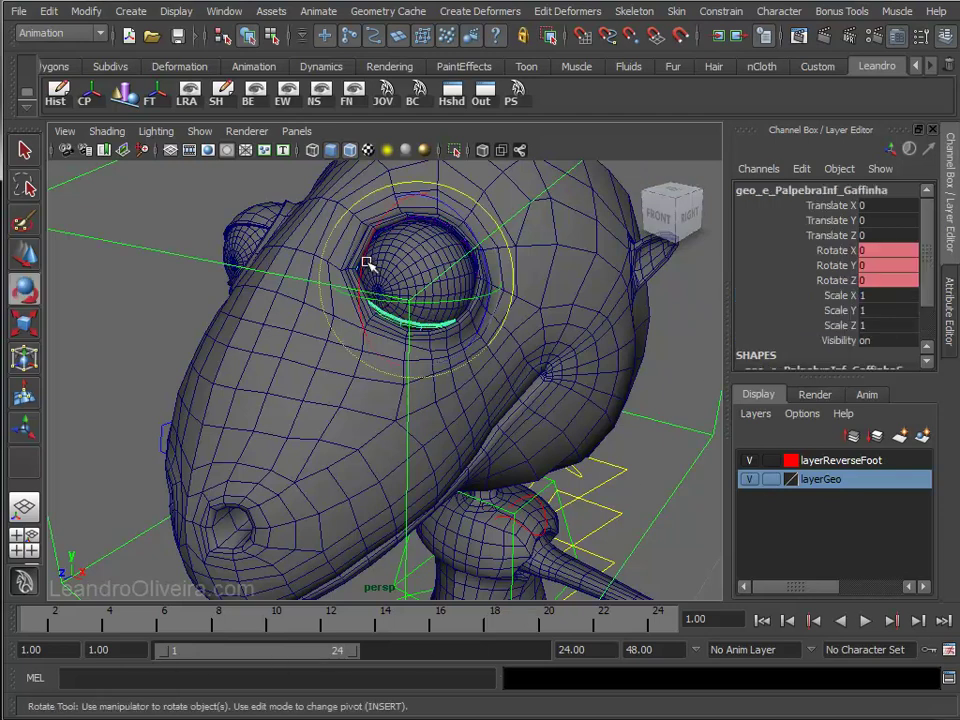
left_click_drag(364, 258, 376, 228)
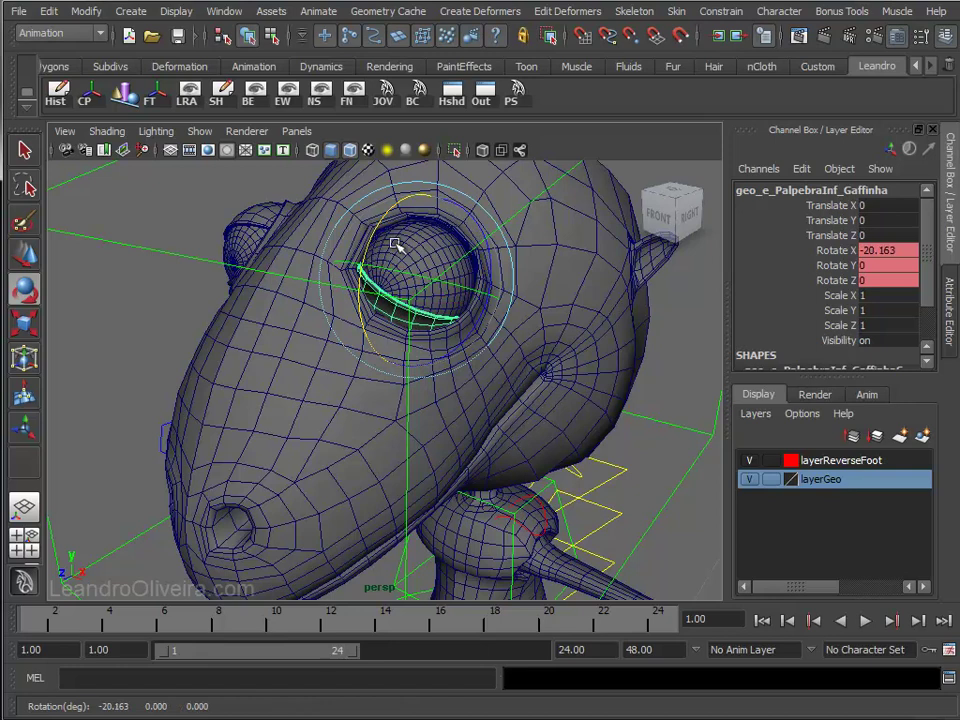
- Rotate the lower left eyelid closed to -4.633, 7.897, 22.194 and record the driven key
left_click_drag(467, 336, 497, 311)
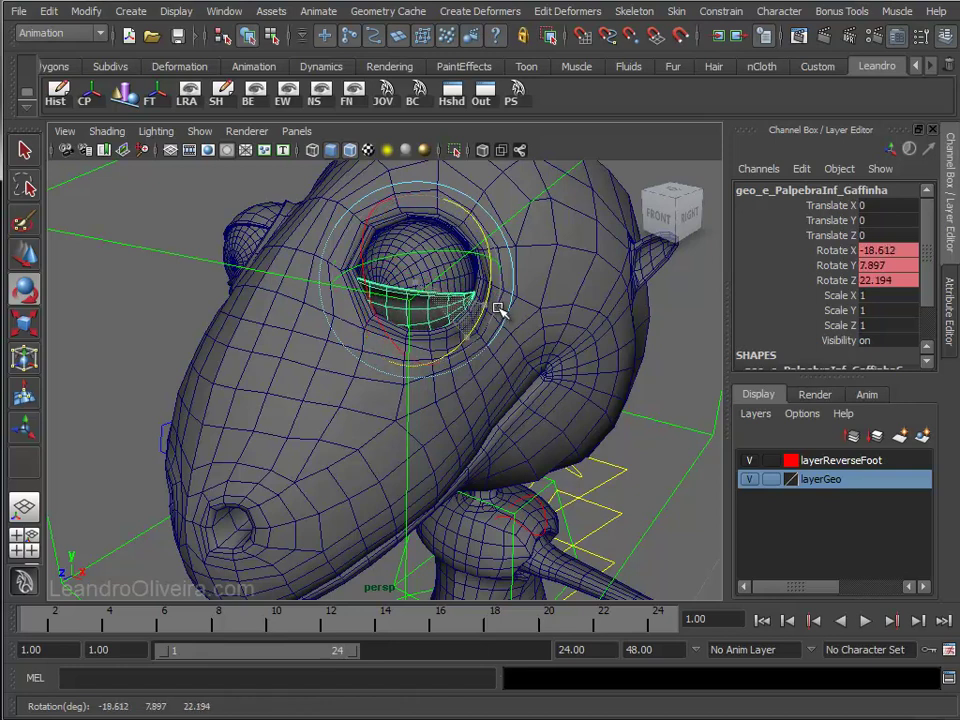
left_click_drag(370, 302, 378, 320)
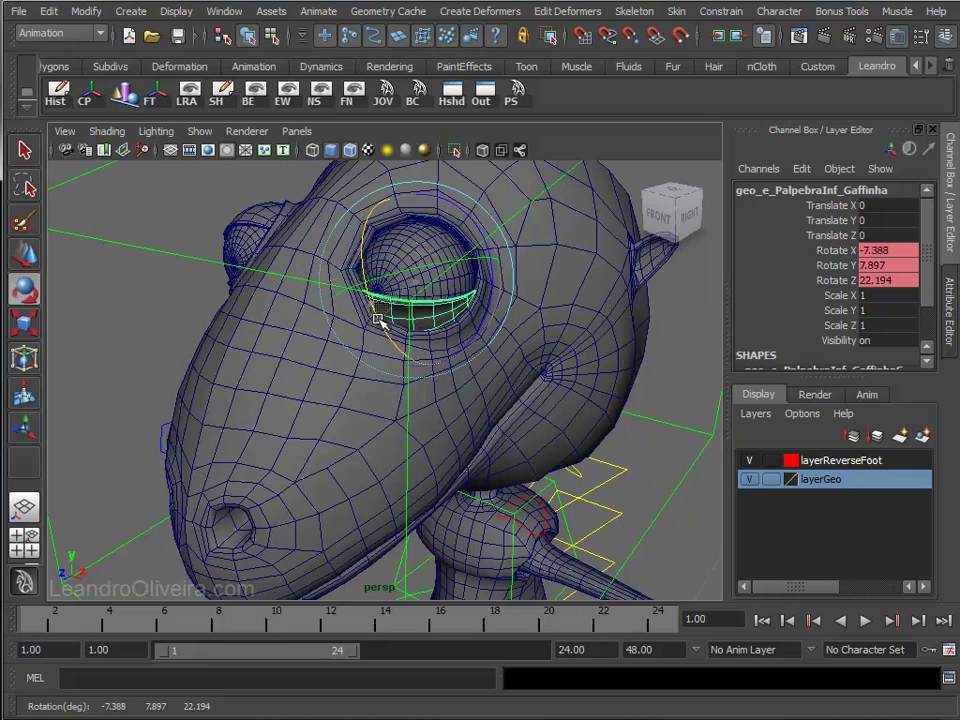
mouse_move(527, 263)
left_mouse_down("alt")
mouse_move(579, 257)
mouse_move(540, 265)
left_mouse_up("alt")
left_click_drag(489, 302, 488, 294)
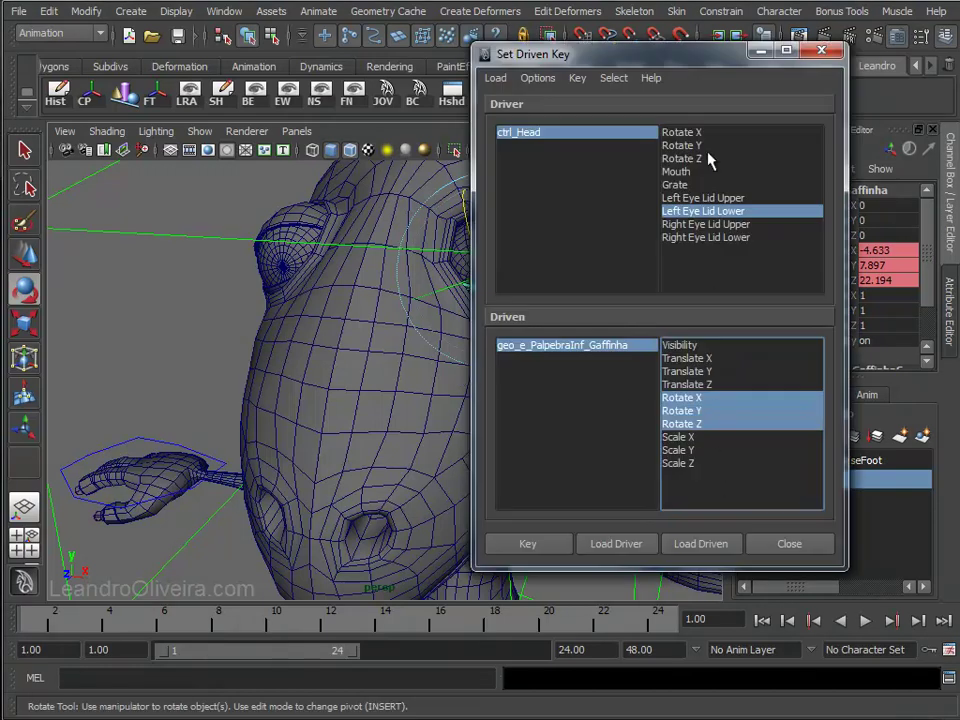
left_click_drag(697, 64, 650, 60)
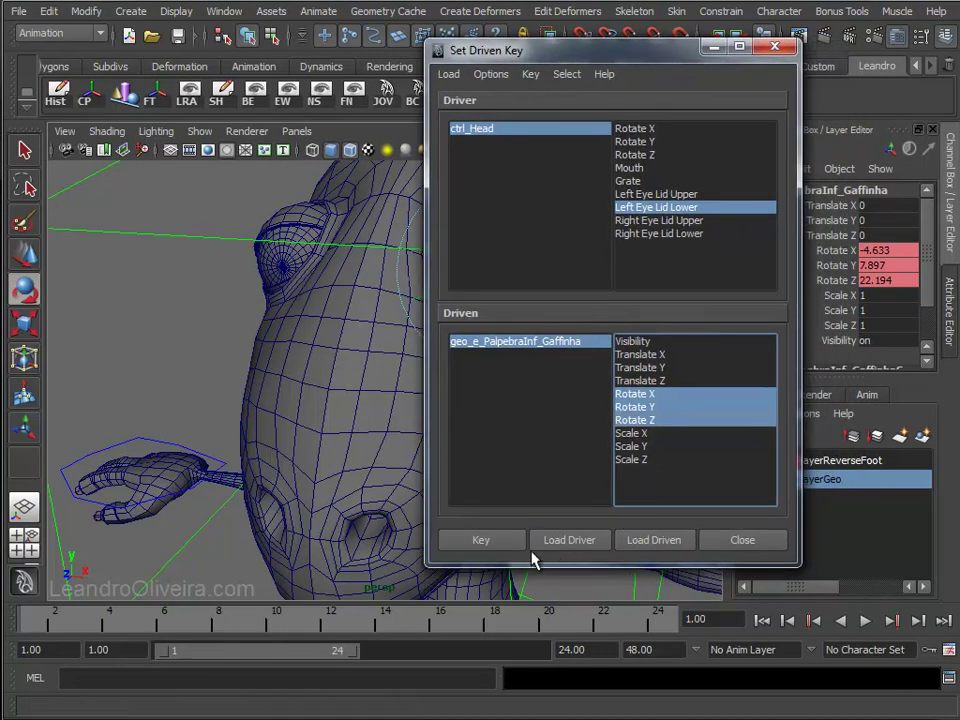
left_click(494, 550)
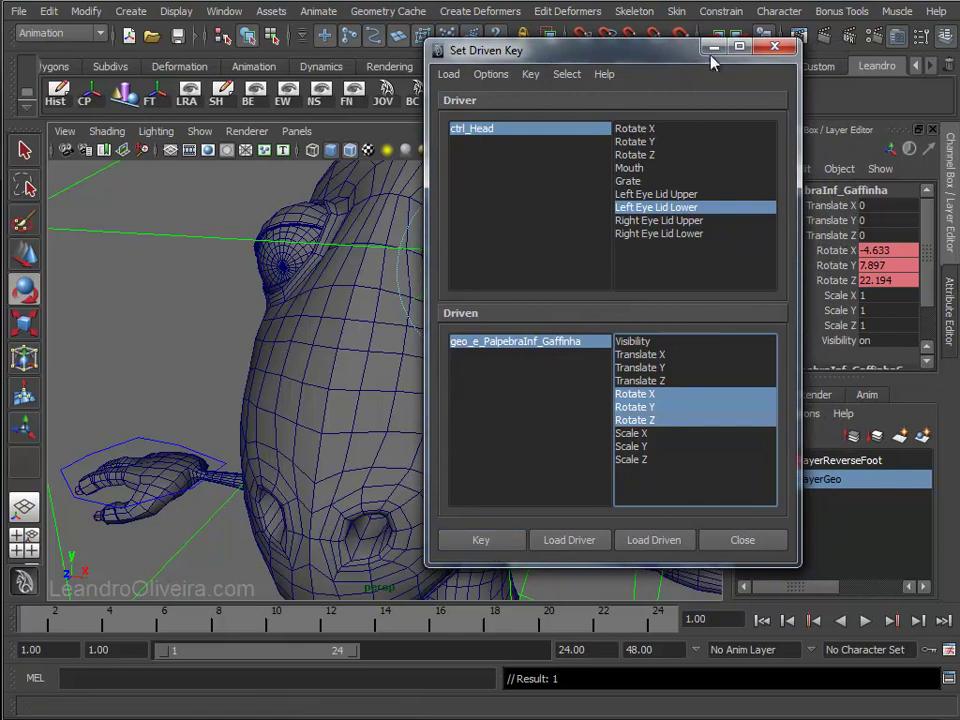
left_click(714, 47)
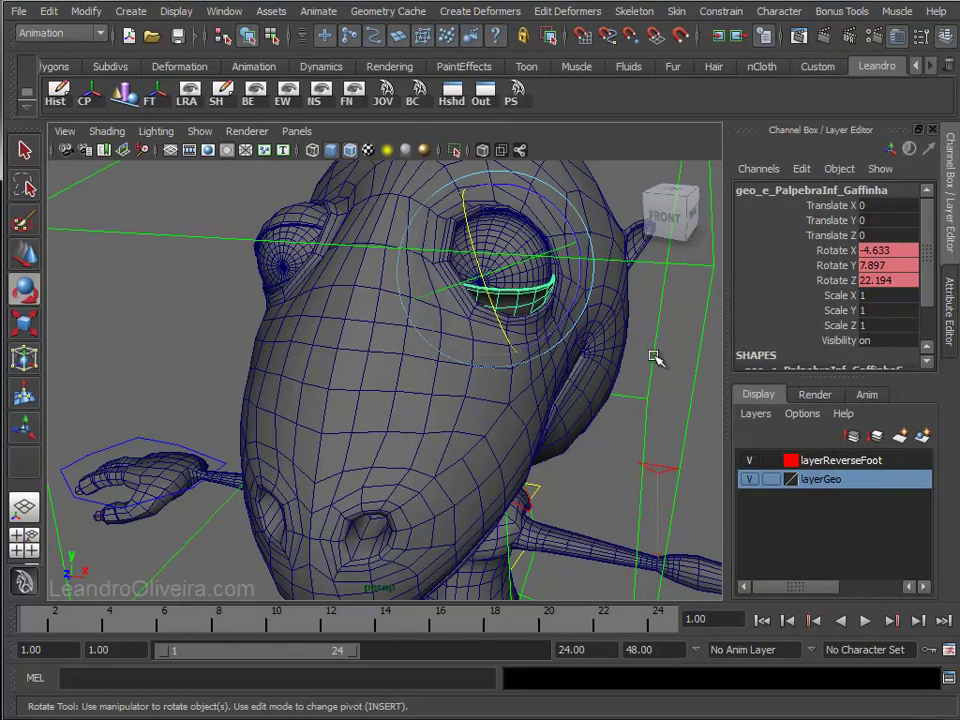
- Test the lid channels, leaving Left Eye Lid Upper at 7.9 and Left Eye Lid Lower at 10
left_click(563, 400)
left_click(840, 296)
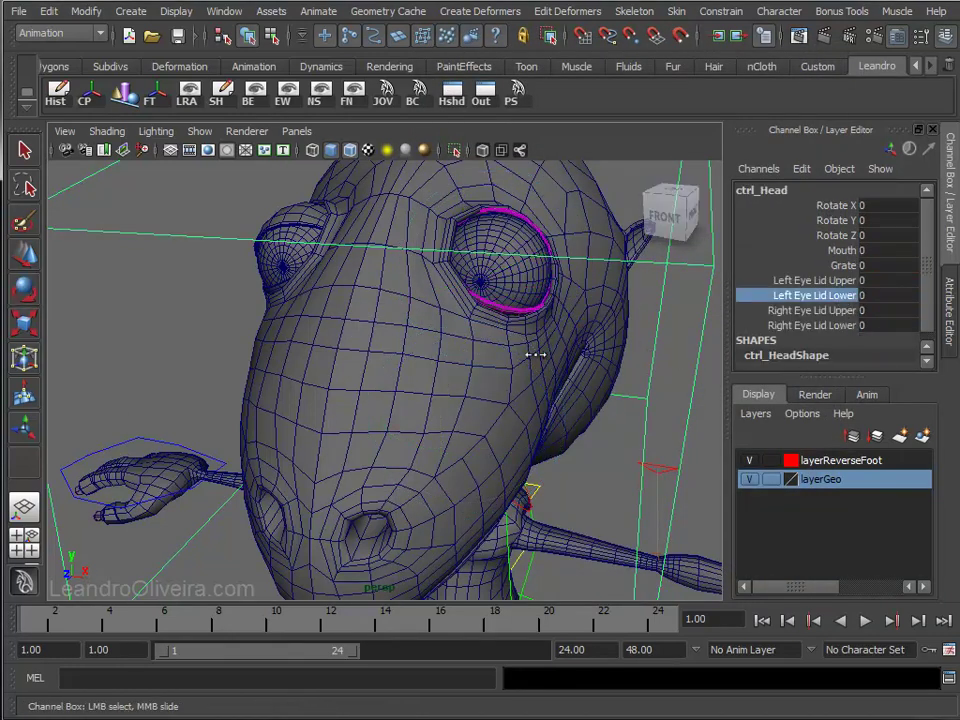
mouse_move(705, 355)
middle_mouse_down()
mouse_move(510, 349)
mouse_move(681, 313)
mouse_move(639, 315)
middle_mouse_up()
left_click(750, 280)
left_click(815, 295)
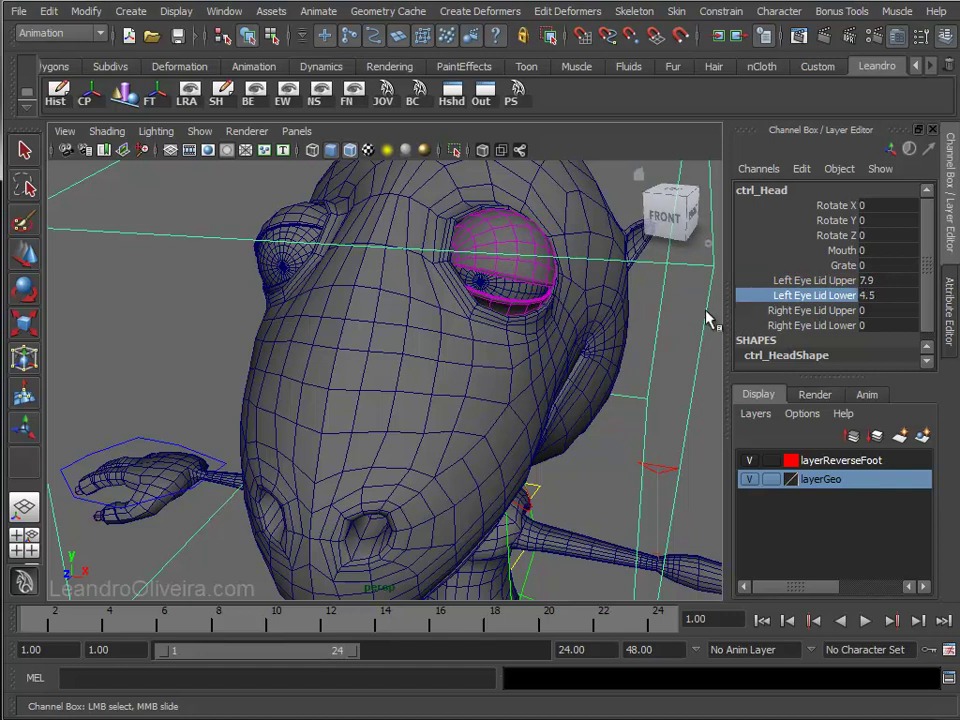
left_click(815, 280)
mouse_move(700, 318)
middle_mouse_down()
mouse_move(589, 343)
mouse_move(598, 344)
middle_mouse_up()
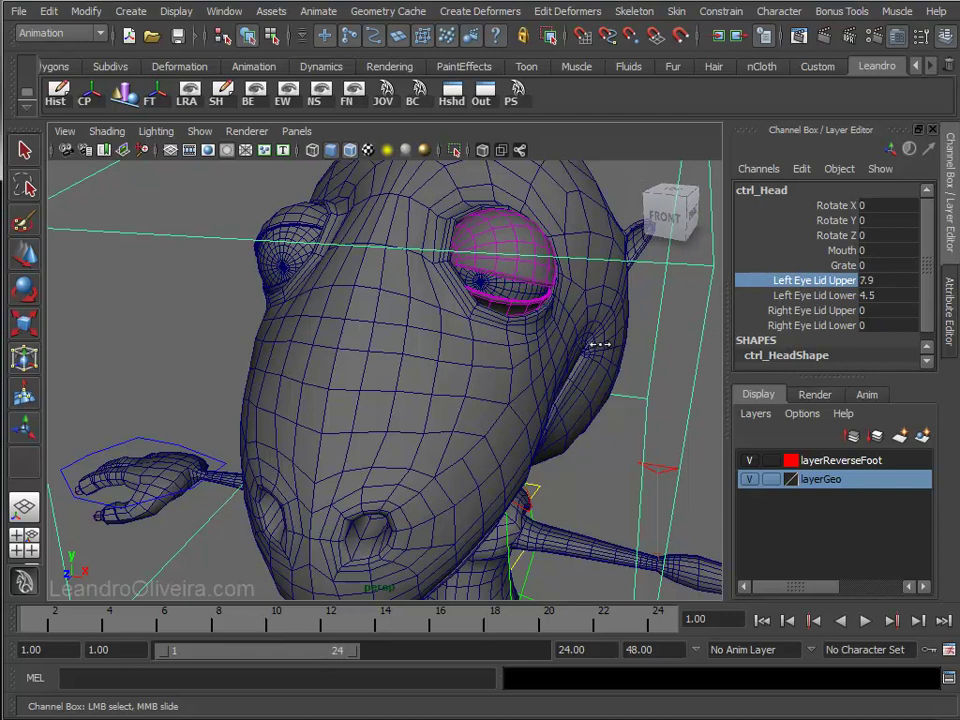
left_click(815, 297)
mouse_move(708, 312)
middle_mouse_down()
mouse_move(624, 336)
mouse_move(664, 335)
mouse_move(709, 308)
middle_mouse_up()
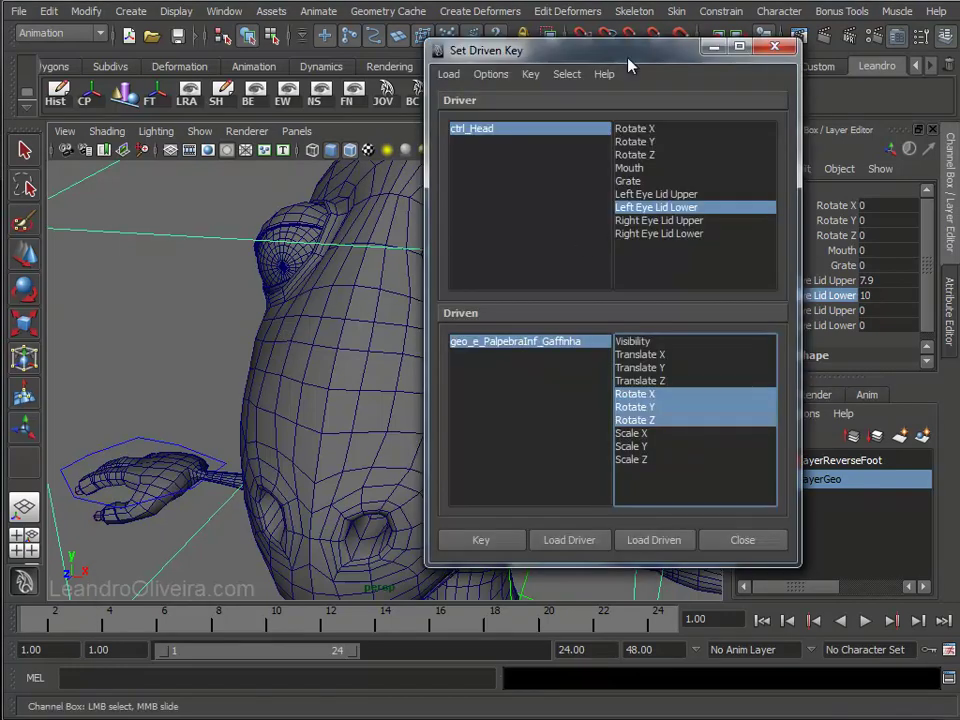
- Rotate the left lower eyelid up to meet the closed upper lid (-18.861, 8.148, 13.812) and key it
left_click_drag(628, 60, 496, 62)
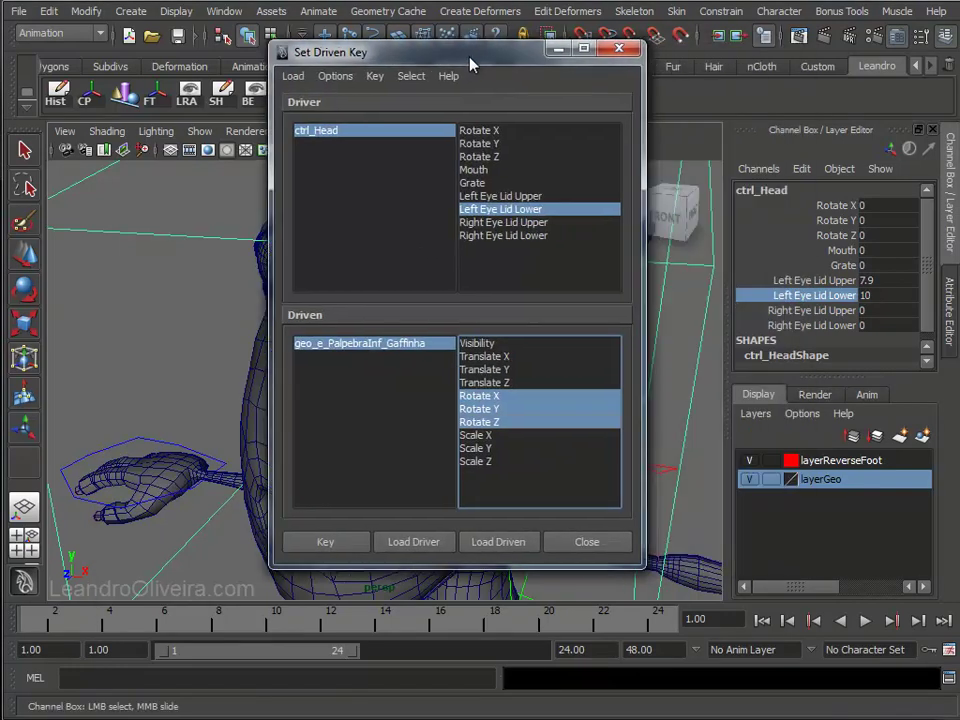
left_click(522, 50)
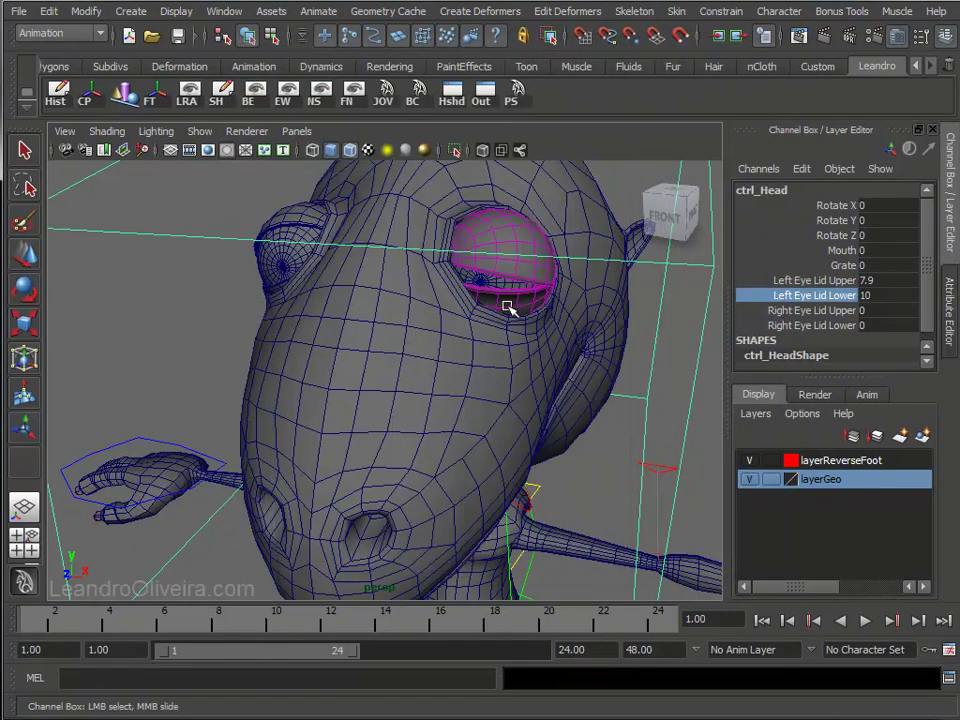
left_click(509, 306)
key("e")
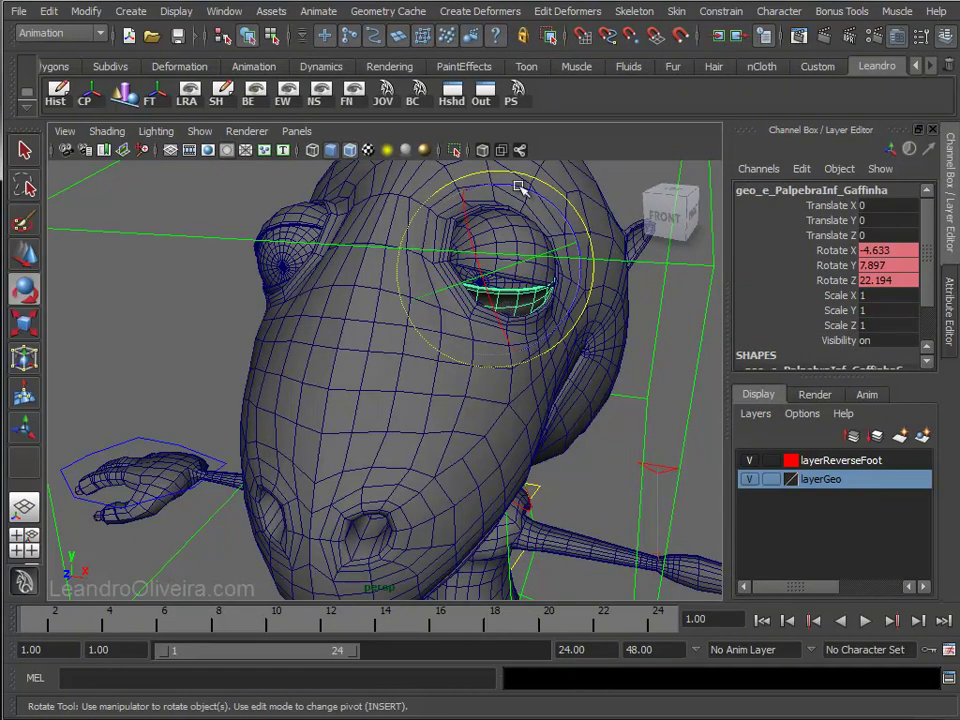
left_click_drag(503, 194, 540, 196)
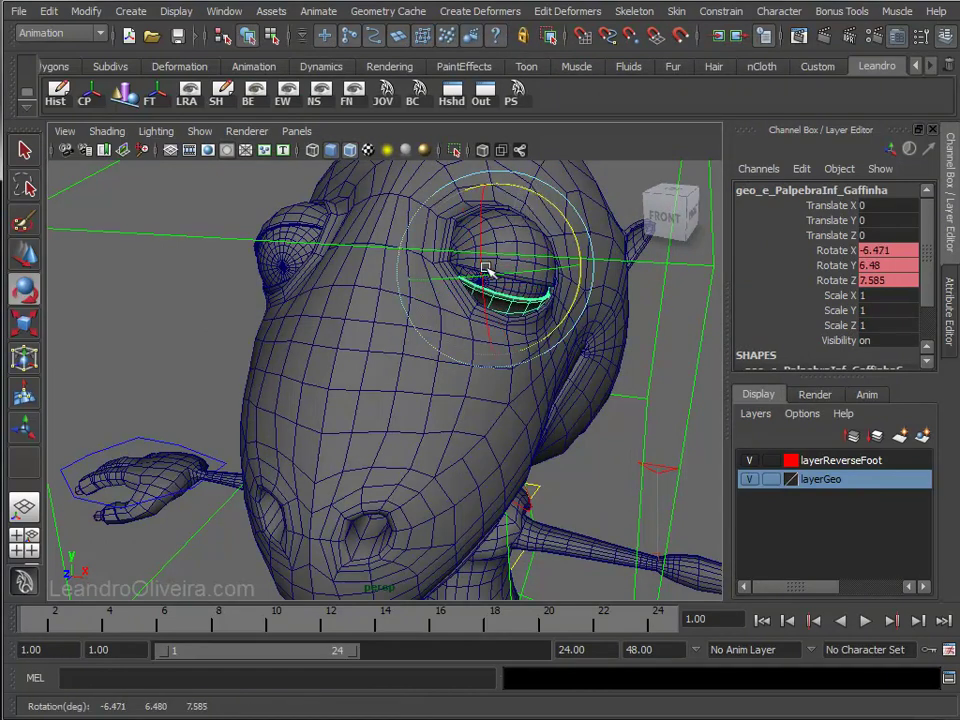
left_click_drag(490, 266, 422, 258)
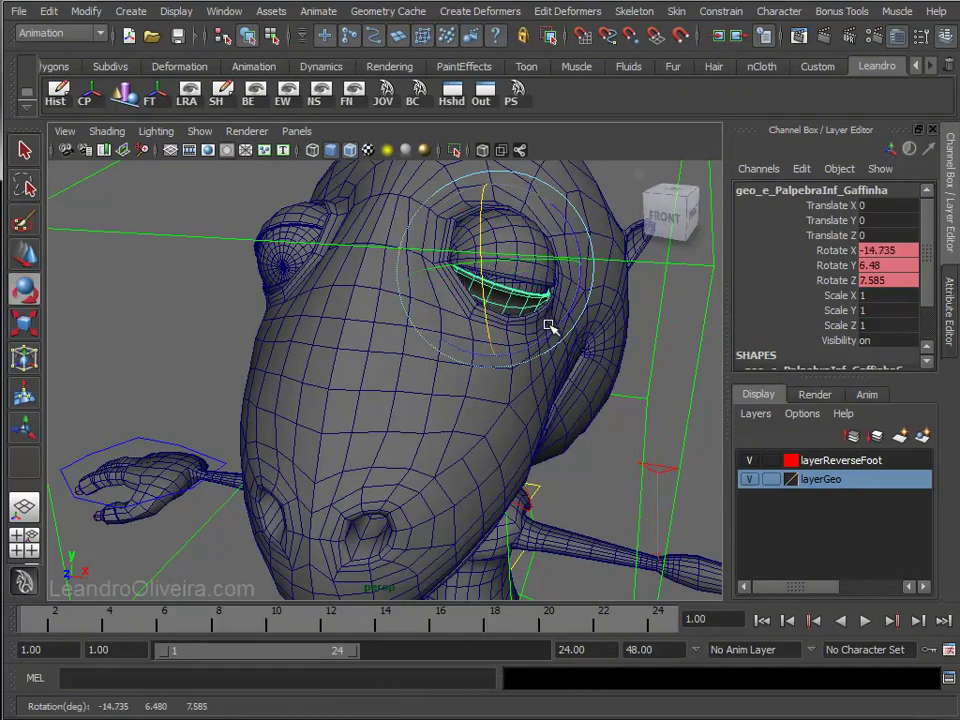
left_click_drag(549, 337, 555, 331)
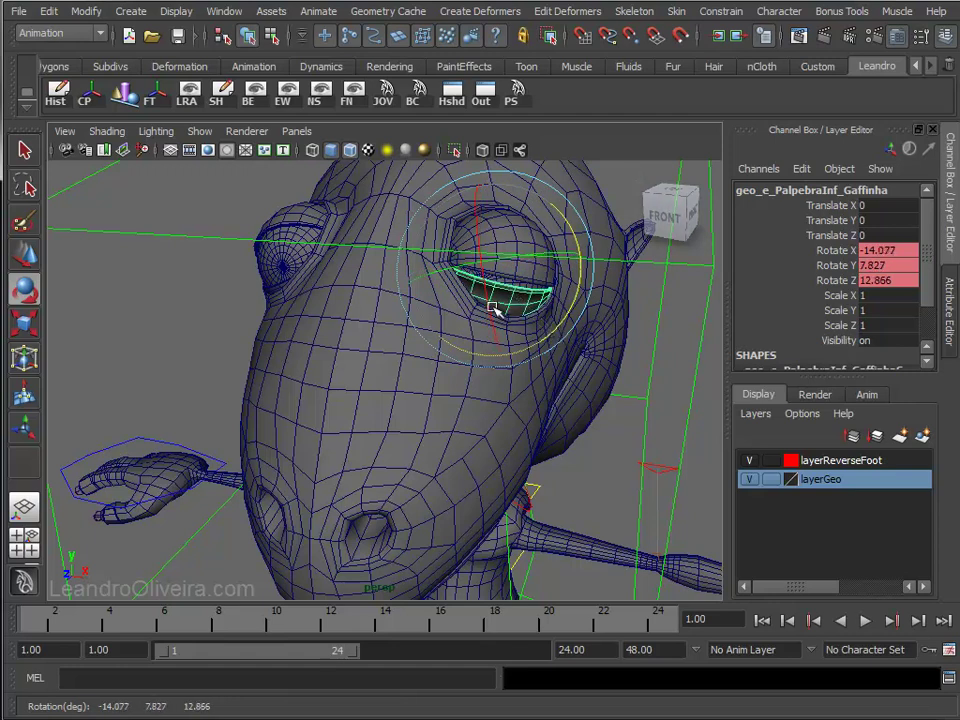
left_click_drag(486, 304, 487, 300)
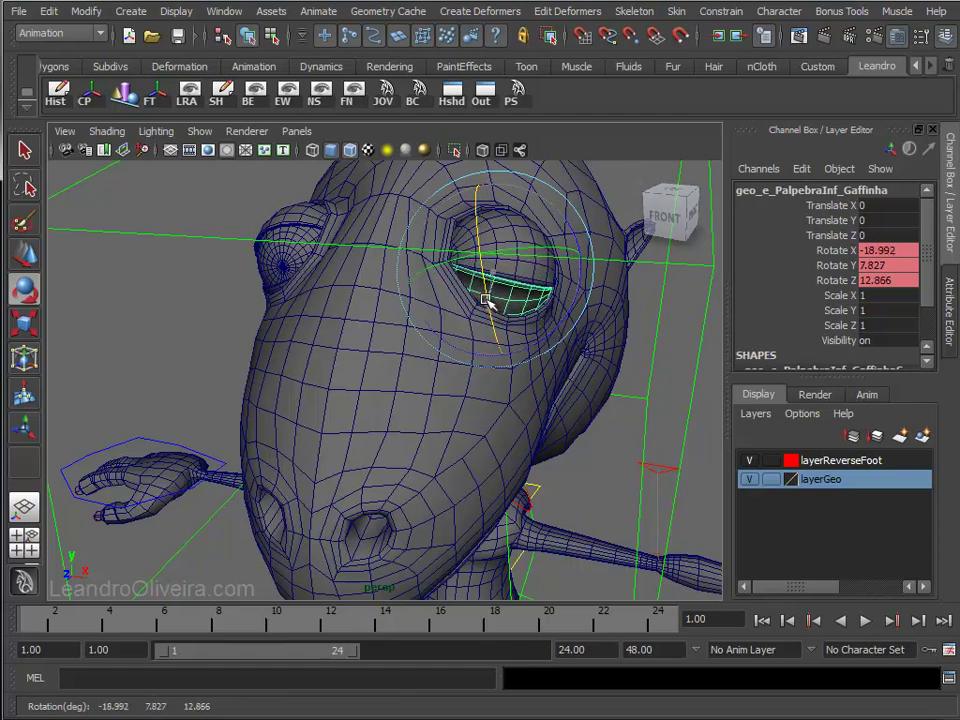
left_click_drag(574, 303, 574, 300)
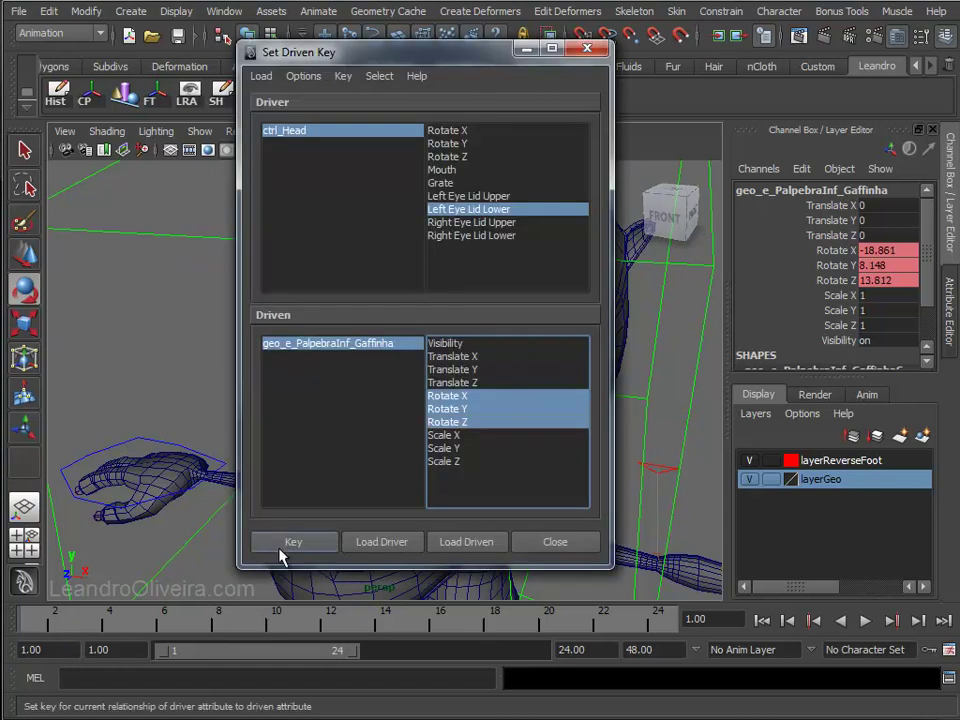
left_click(291, 545)
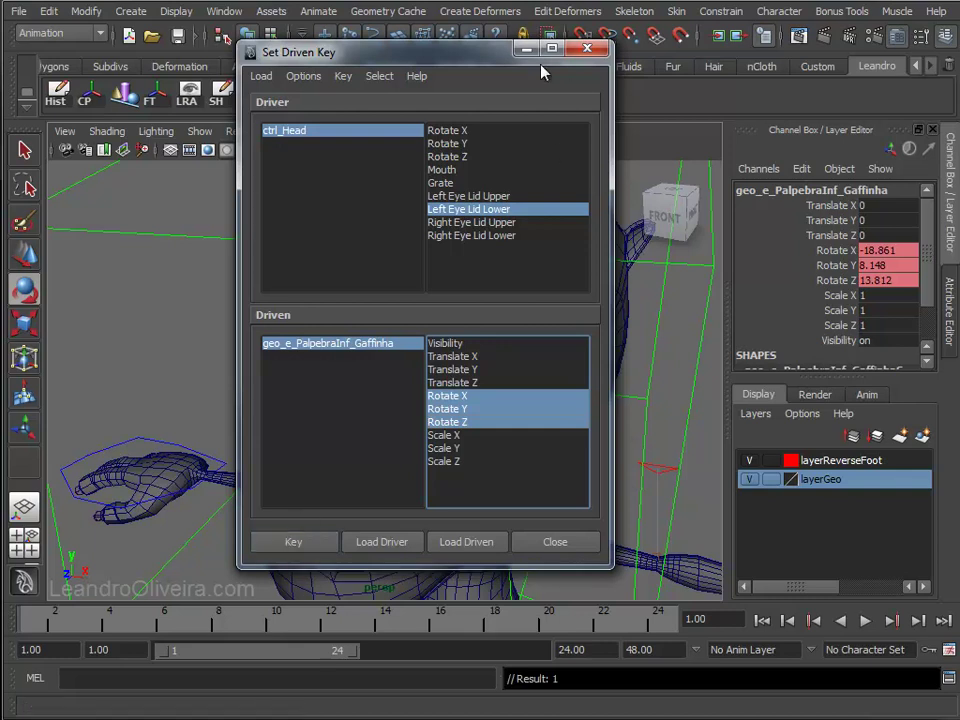
- Reselect ctrl_Head and pick its Left Eye Lid Lower attribute
left_click(527, 48)
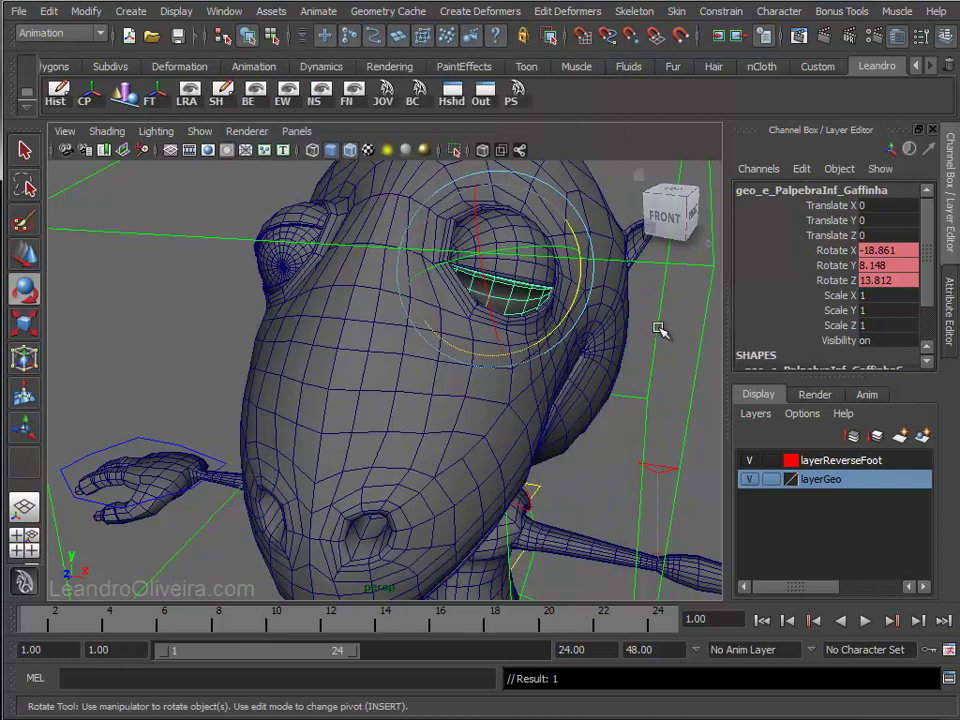
left_click(660, 330)
left_click(836, 296)
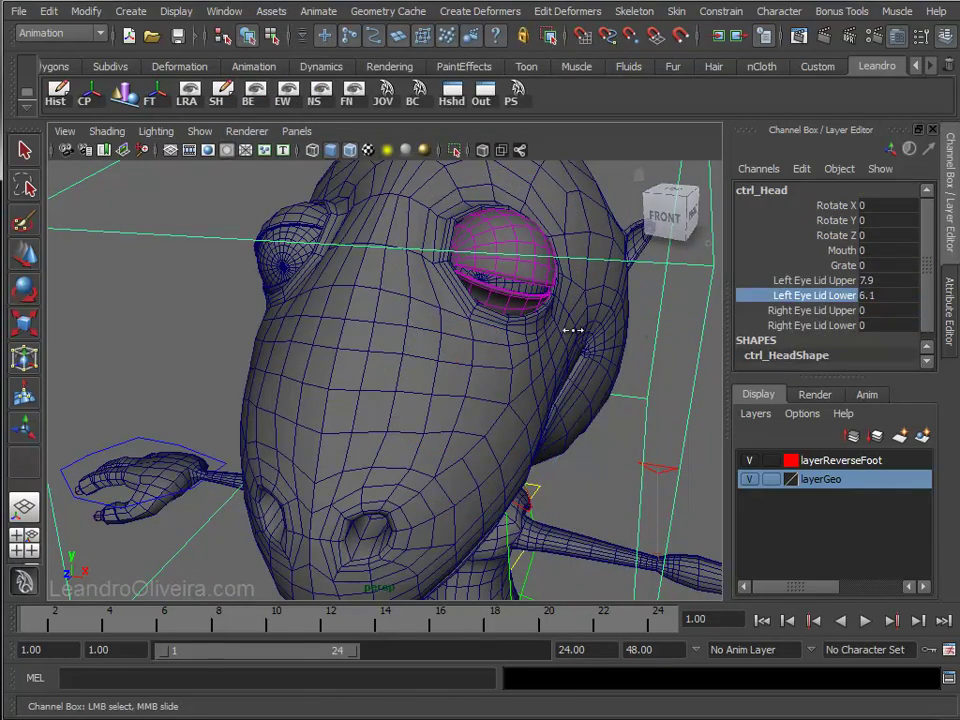
- Slide Left Eye Lid Lower and Left Eye Lid Upper back to 0 to test the left blink
middle_click_drag(677, 329, 648, 300)
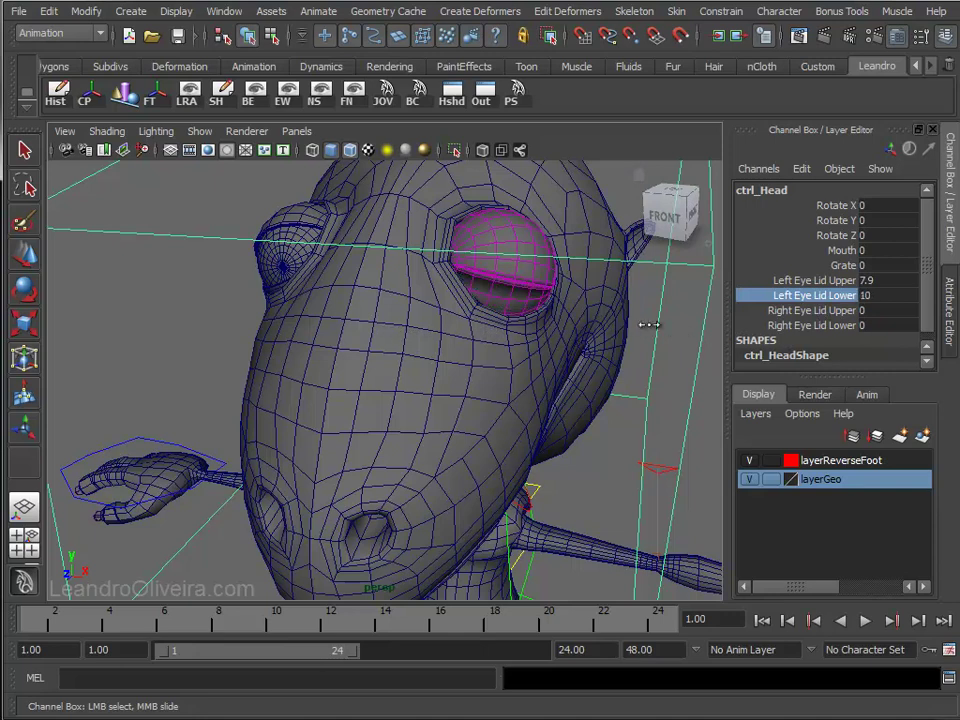
left_click(836, 281)
mouse_move(617, 300)
middle_mouse_down()
mouse_move(643, 300)
mouse_move(530, 318)
mouse_move(594, 321)
mouse_move(465, 321)
middle_mouse_up()
- Turn toward the right eye and load ctrl_Head's Right Eye Lid Upper as the driver
mouse_move(592, 258)
left_mouse_down("alt")
mouse_move(495, 326)
mouse_move(216, 253)
mouse_move(296, 278)
mouse_move(439, 279)
left_mouse_up("alt")
left_click(223, 219)
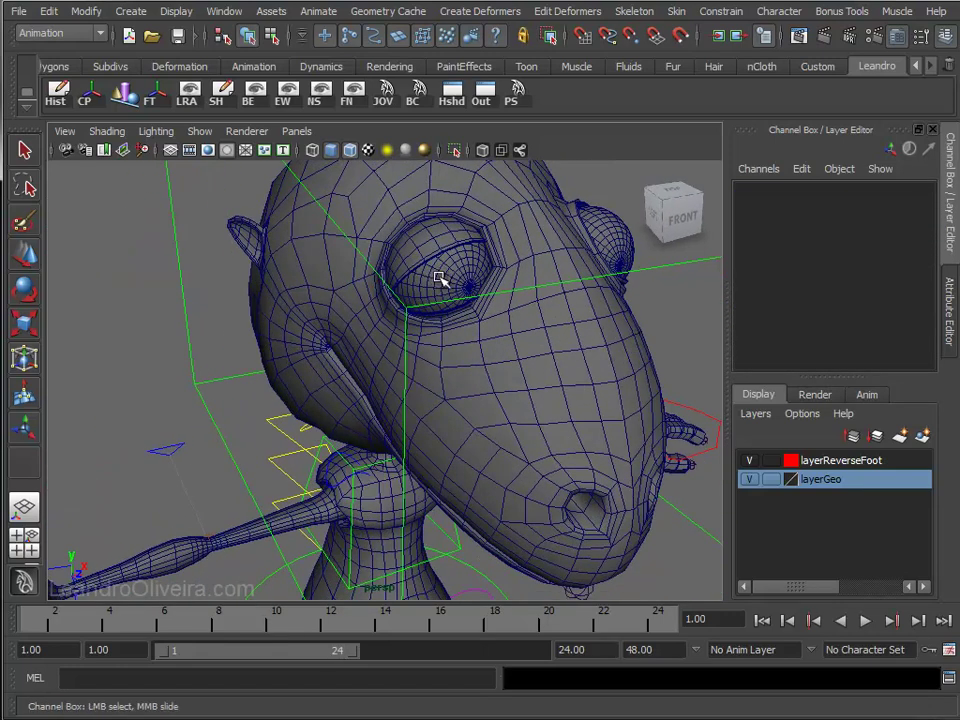
left_click(680, 266)
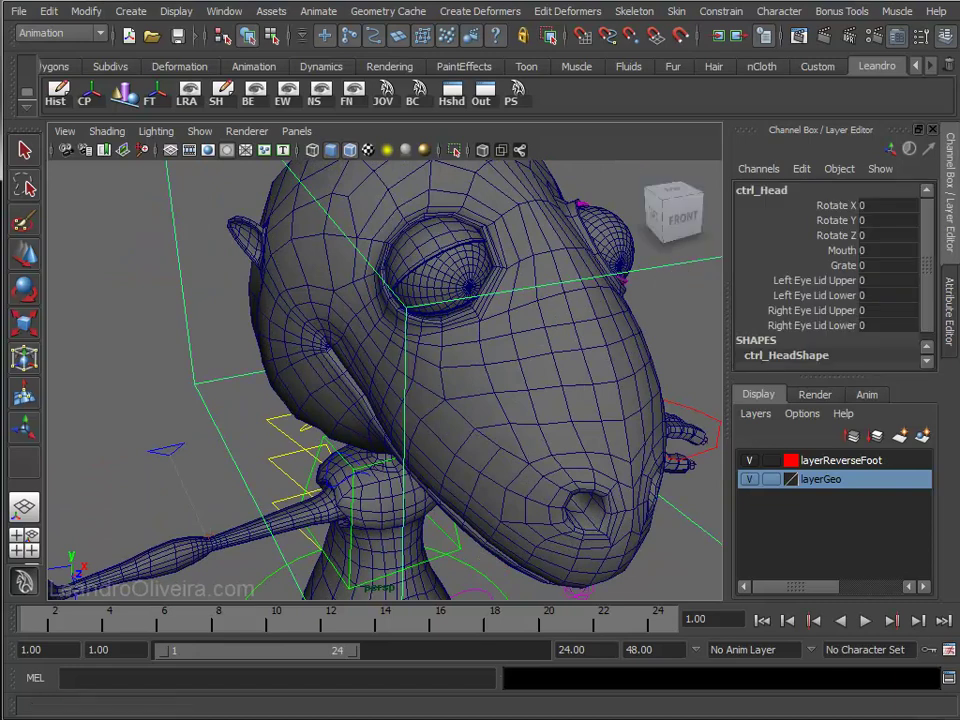
left_click_drag(453, 60, 557, 58)
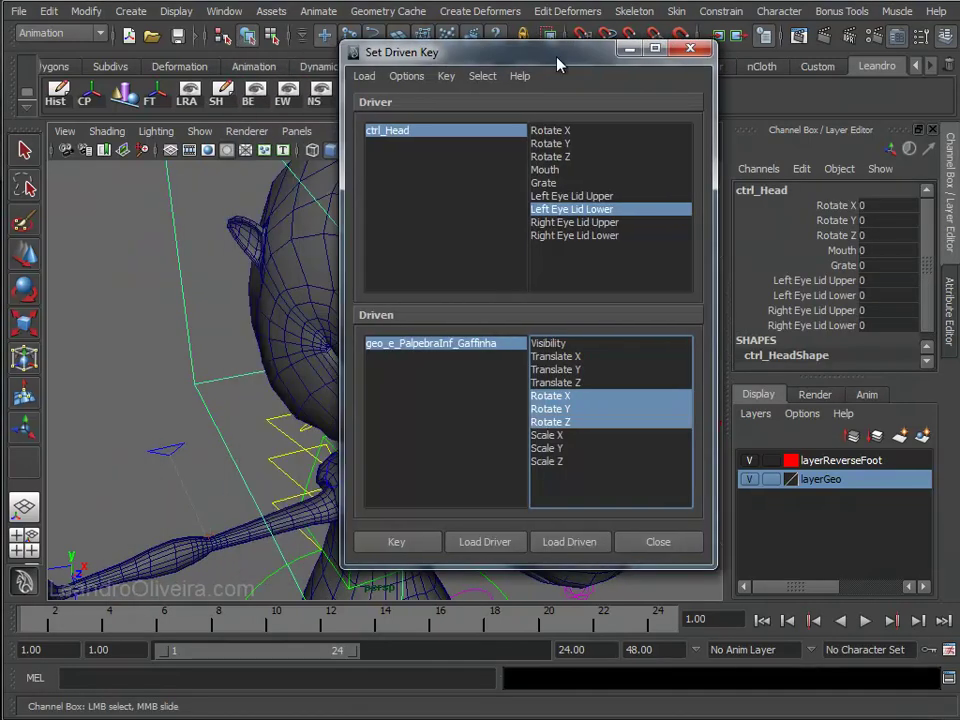
left_click(594, 222)
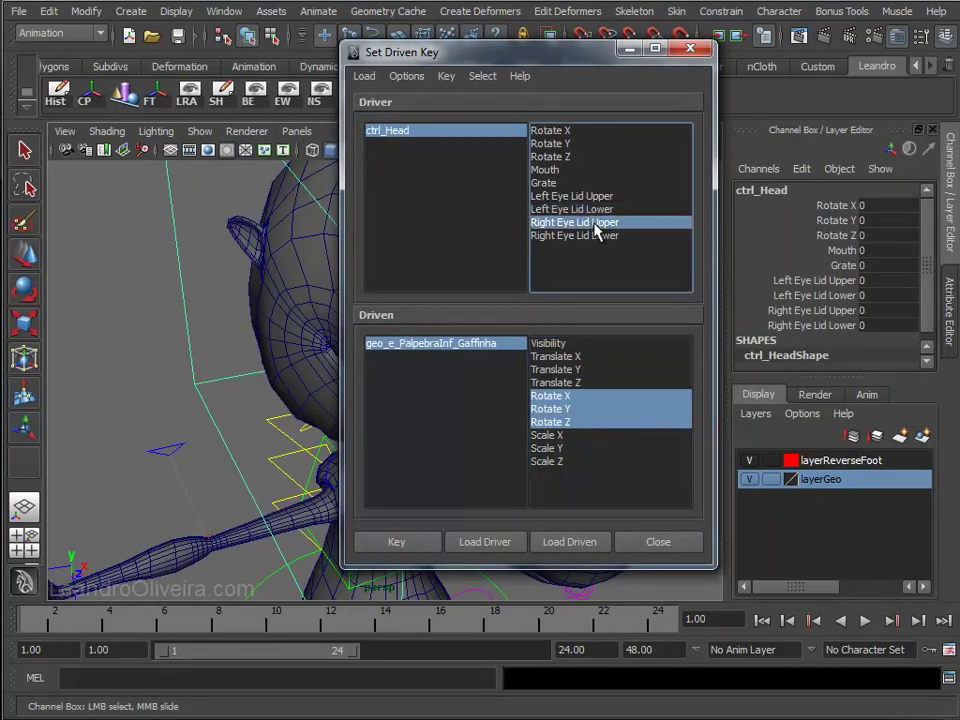
- Load geo_d_PalpebraSup_Gaffinha as driven with Rotate X, Y and Z selected
left_click_drag(477, 62, 667, 76)
left_click(416, 236)
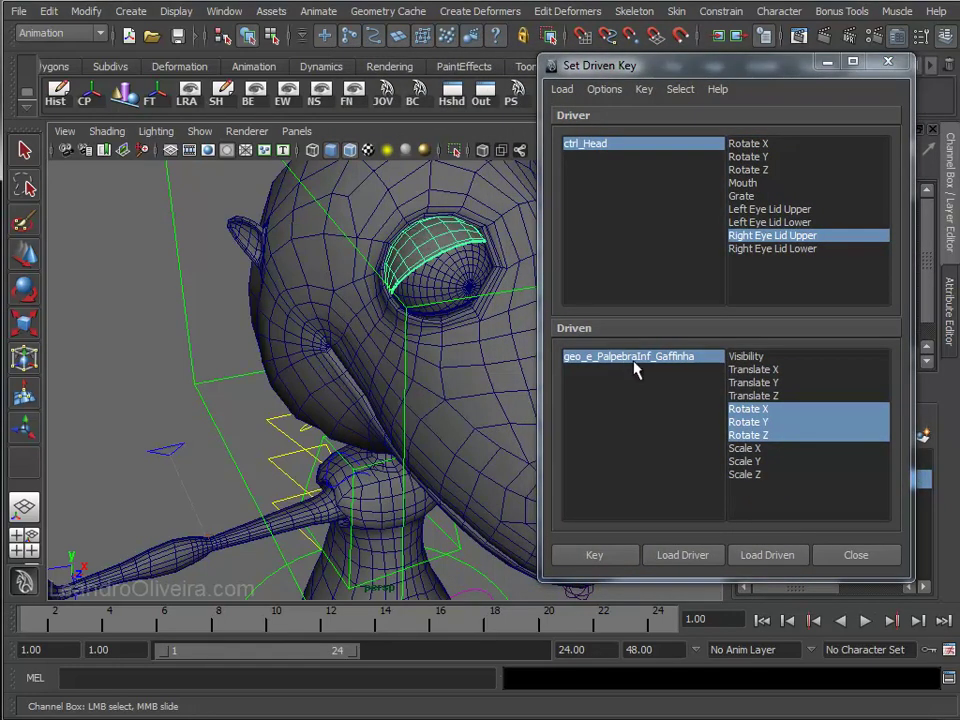
left_click(763, 556)
left_click(753, 410)
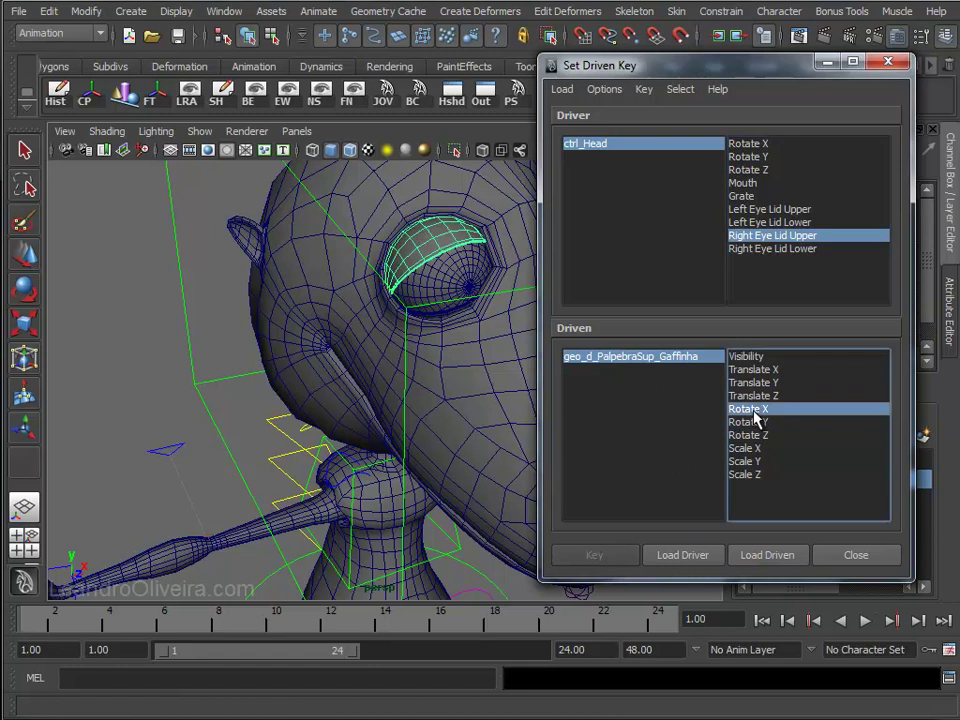
left_click_drag(753, 415, 753, 436)
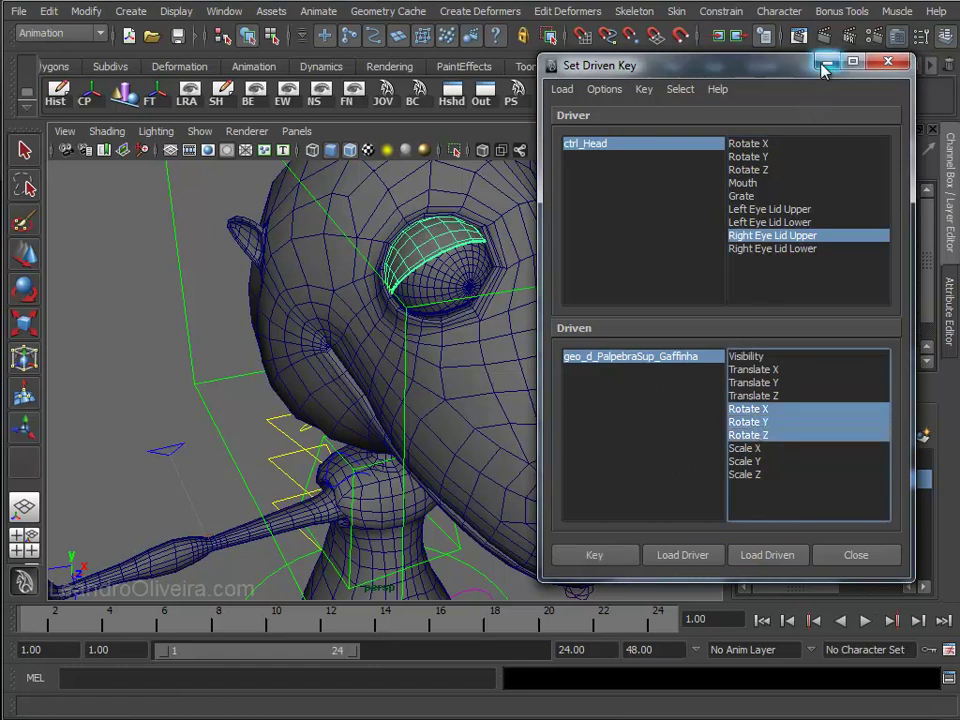
left_click(824, 64)
- Rotate the right upper eyelid to -17.14, -29.842, -68.739
key("e")
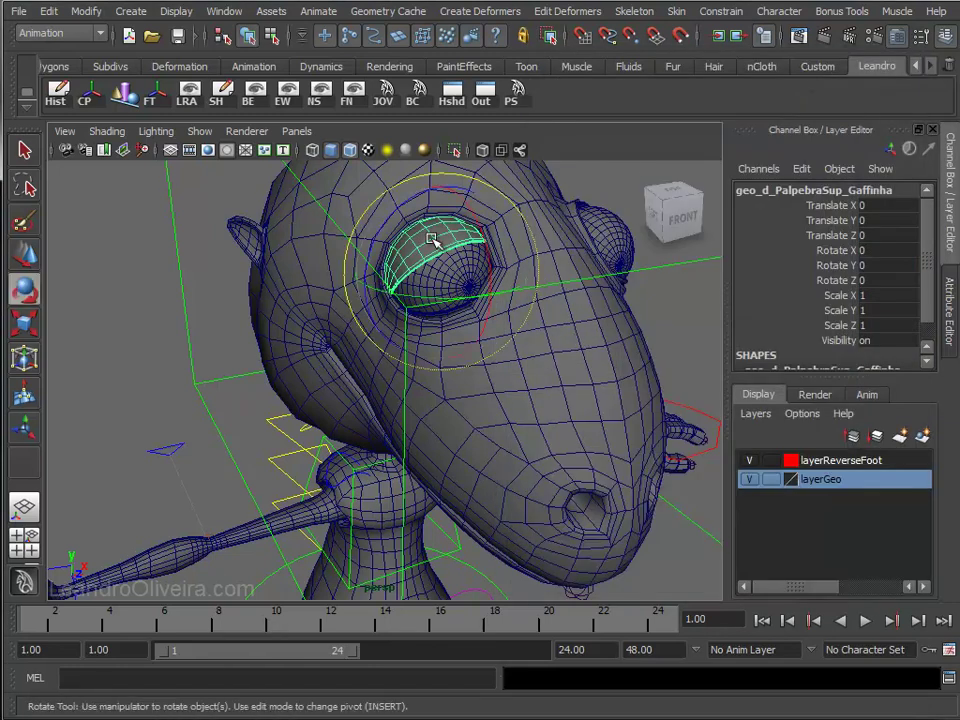
mouse_move(434, 238)
left_mouse_down("alt")
mouse_move(512, 345)
mouse_move(508, 306)
left_mouse_up("alt")
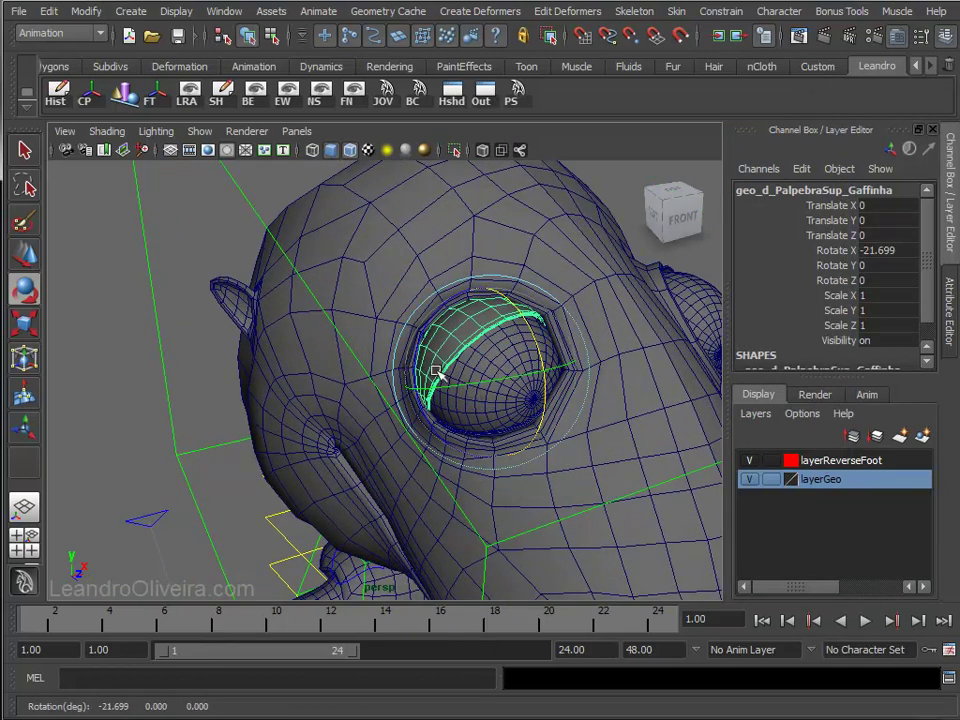
mouse_move(421, 350)
left_mouse_down()
mouse_move(523, 338)
mouse_move(476, 340)
left_mouse_up()
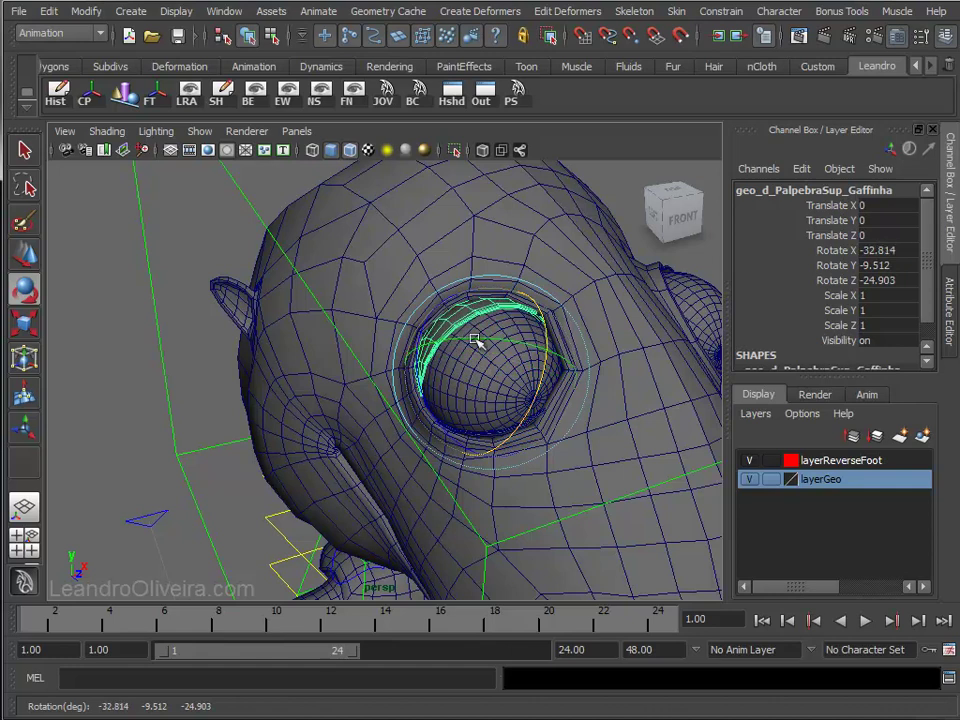
left_click_drag(420, 372, 420, 316)
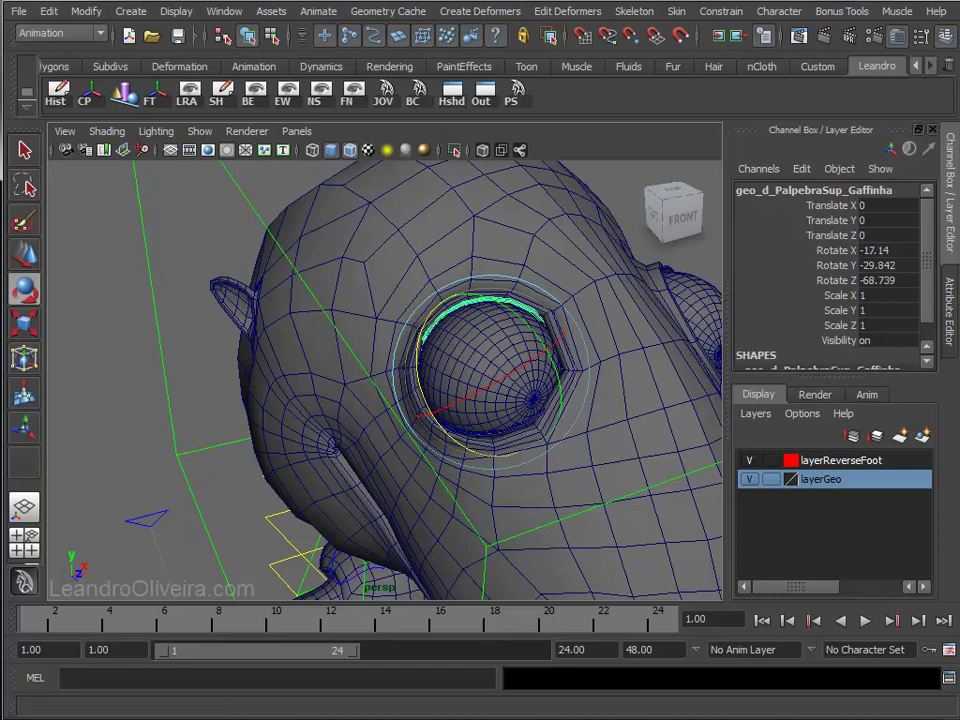
- Key that eyelid pose to Right Eye Lid Upper, then reselect ctrl_Head
key("alt+Tab")
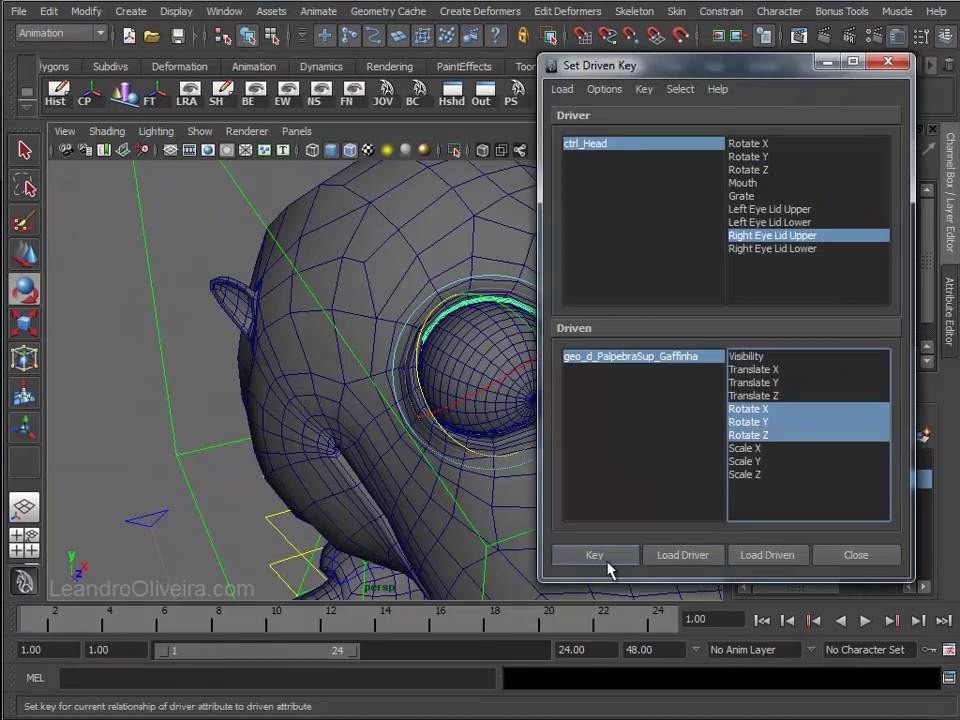
left_click(607, 567)
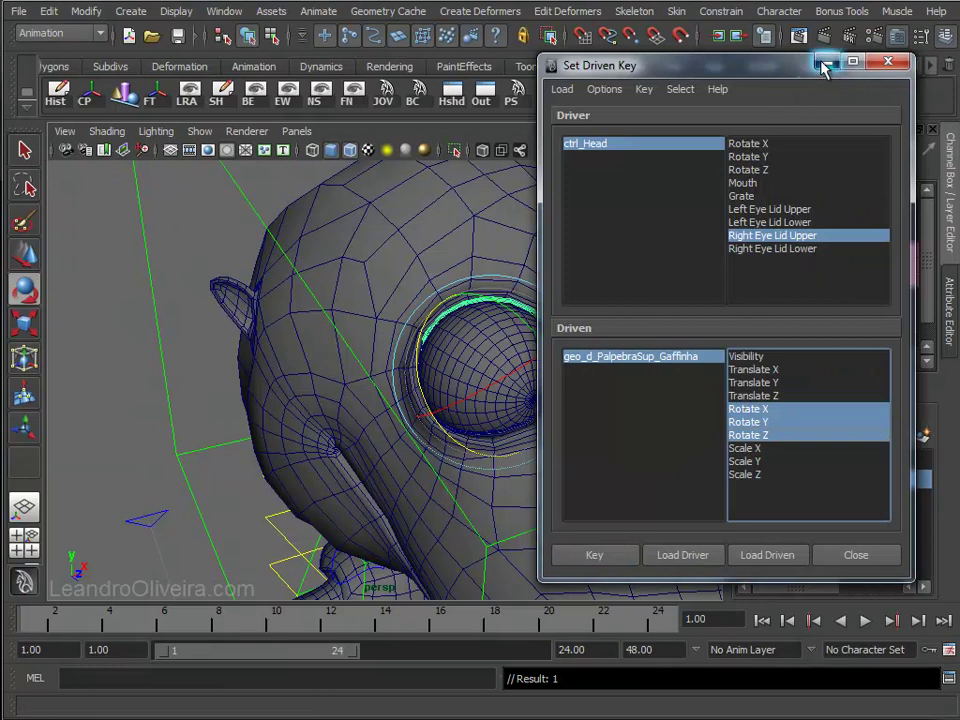
left_click(826, 62)
left_click(238, 183)
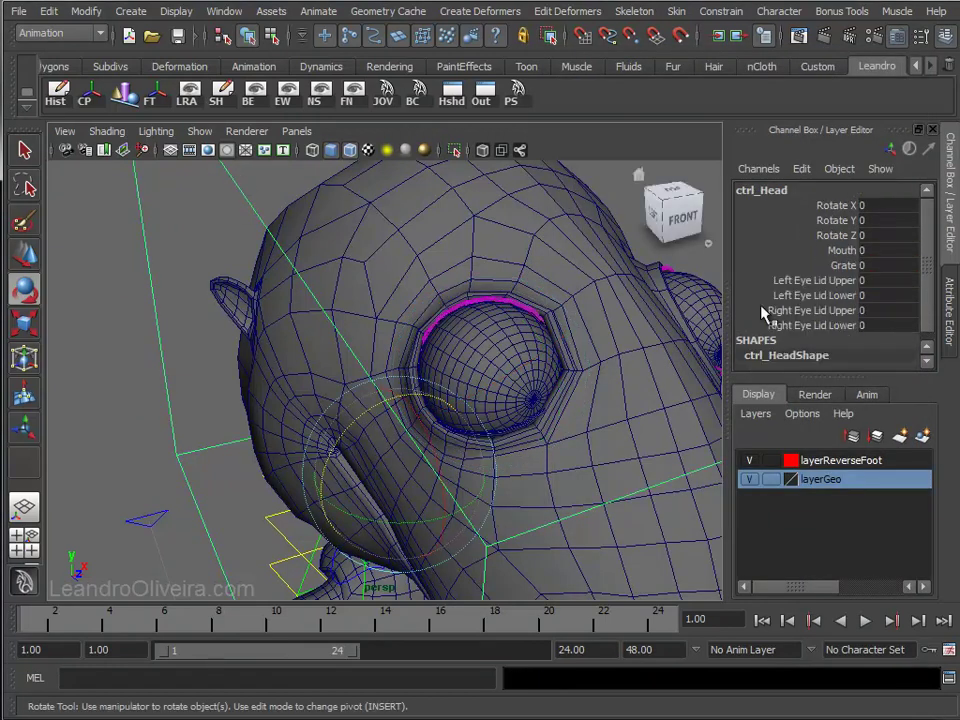
- Set ctrl_Head's Right Eye Lid Upper to 10 and select the right upper eyelid with the Rotate tool
left_click(808, 311)
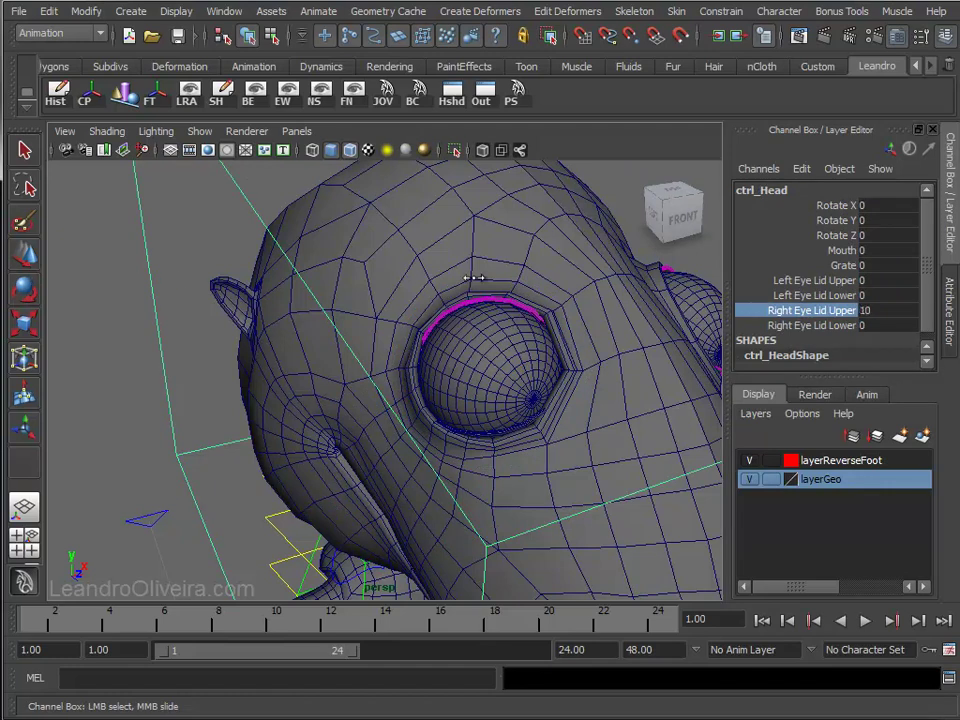
left_click(461, 306)
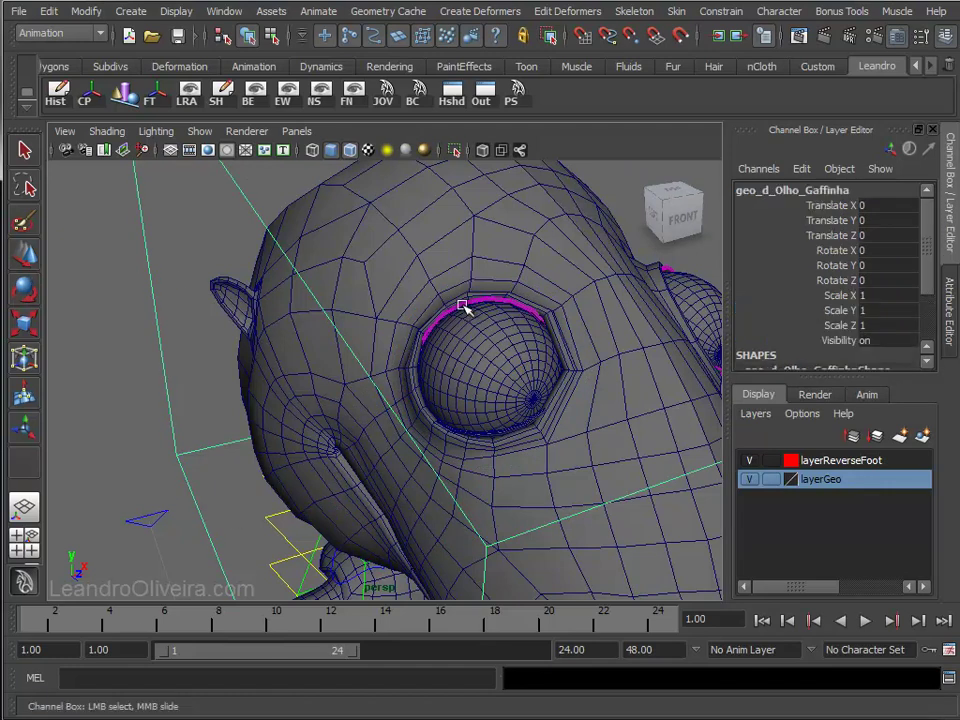
right_click_drag(463, 321, 471, 398, "alt")
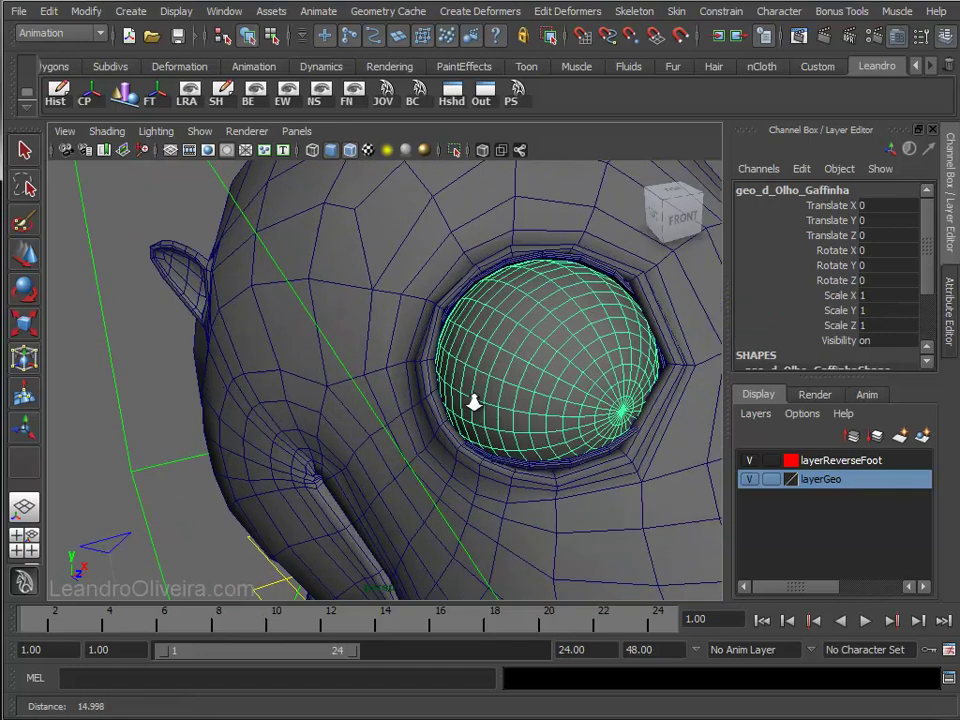
left_click(525, 226)
right_click_drag(551, 296, 516, 306, "alt")
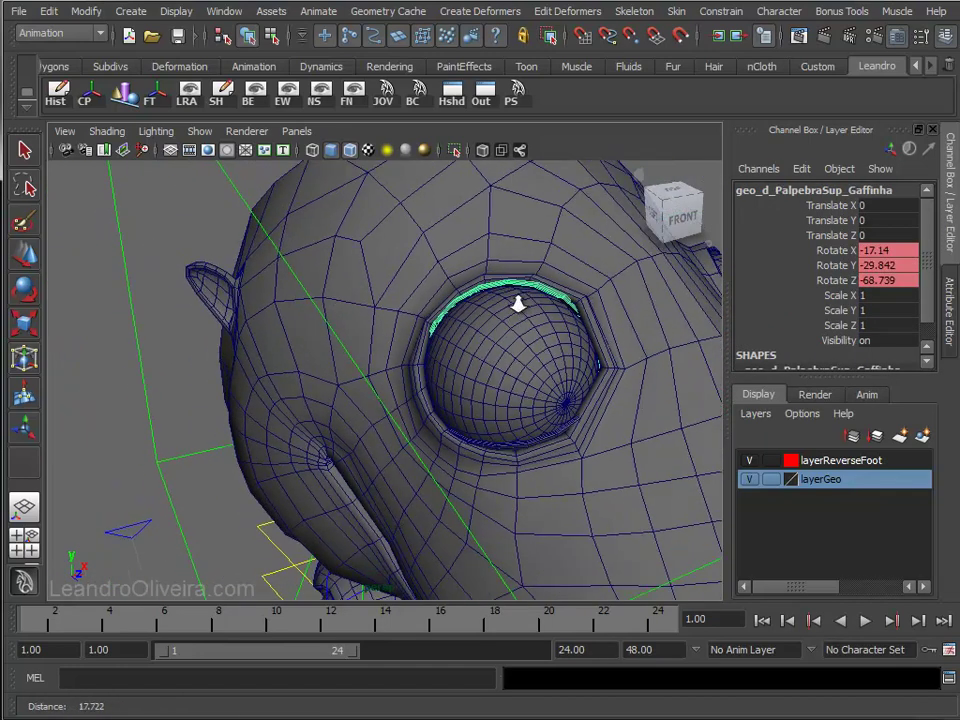
left_click_drag(516, 306, 521, 300, "alt")
key("e")
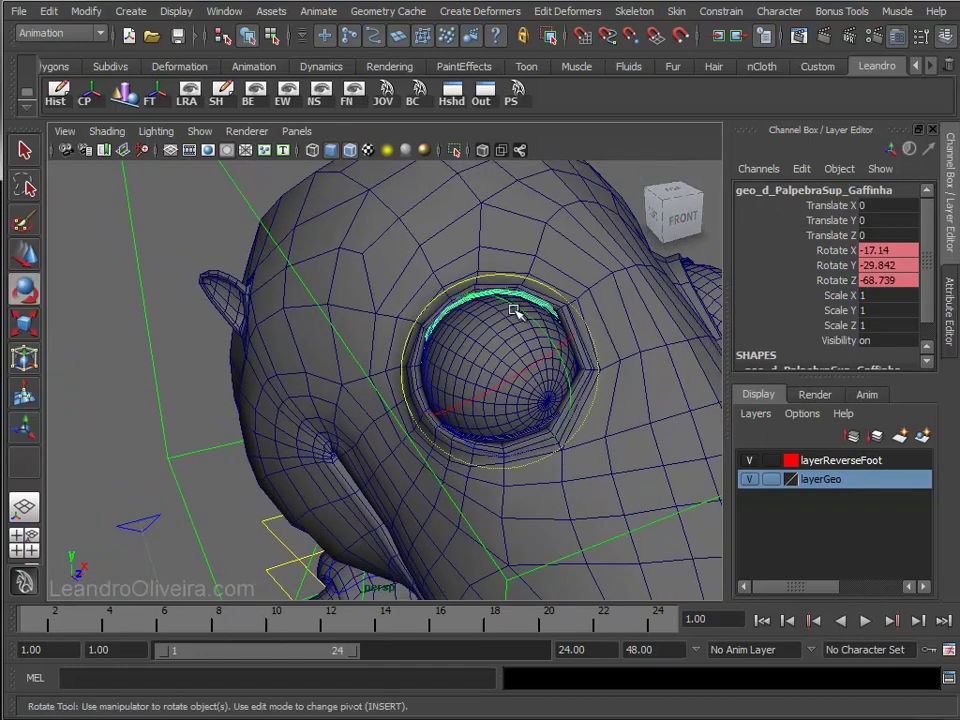
- Rotate the right upper eyelid shut to 54.513, 12.705, 16.978 and key it
left_click_drag(518, 307, 561, 386)
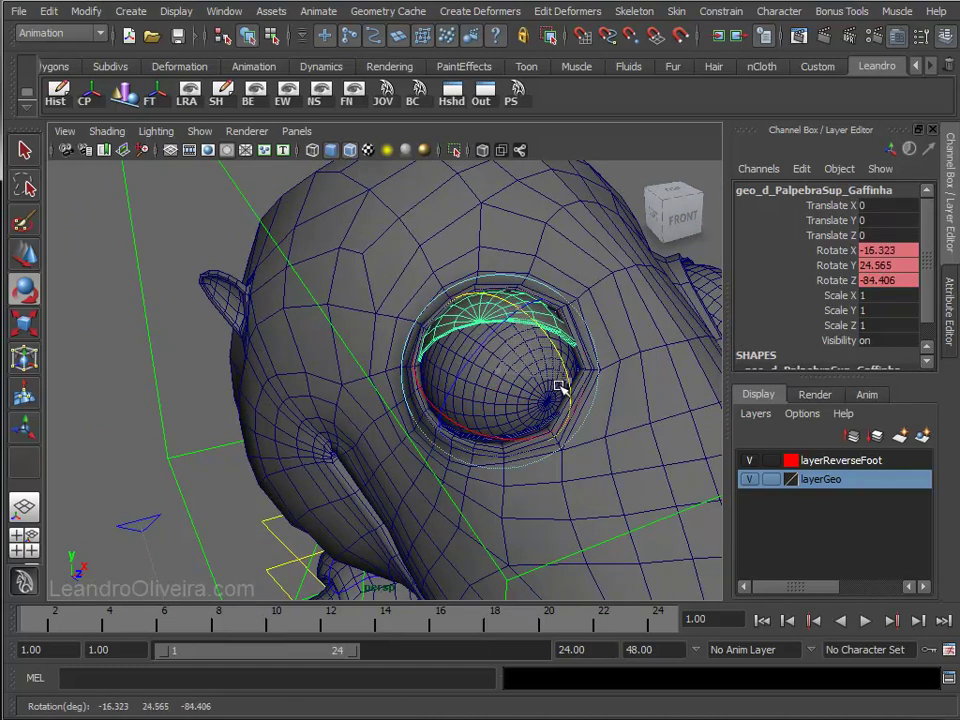
left_click_drag(489, 343, 401, 407)
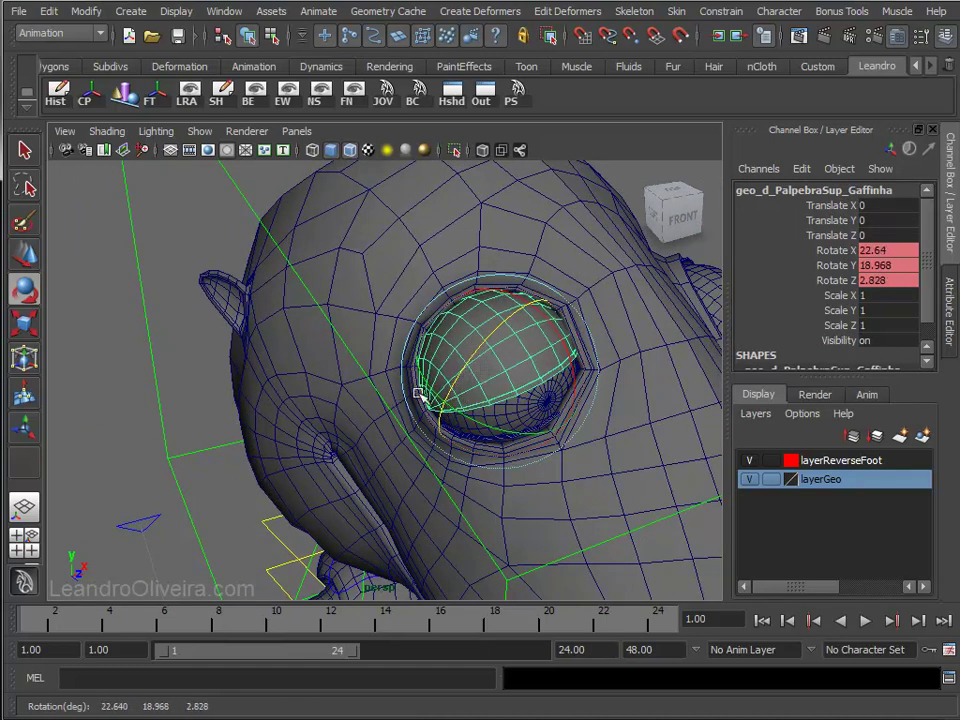
mouse_move(475, 355)
left_mouse_down()
mouse_move(456, 371)
mouse_move(450, 304)
mouse_move(456, 345)
left_mouse_up()
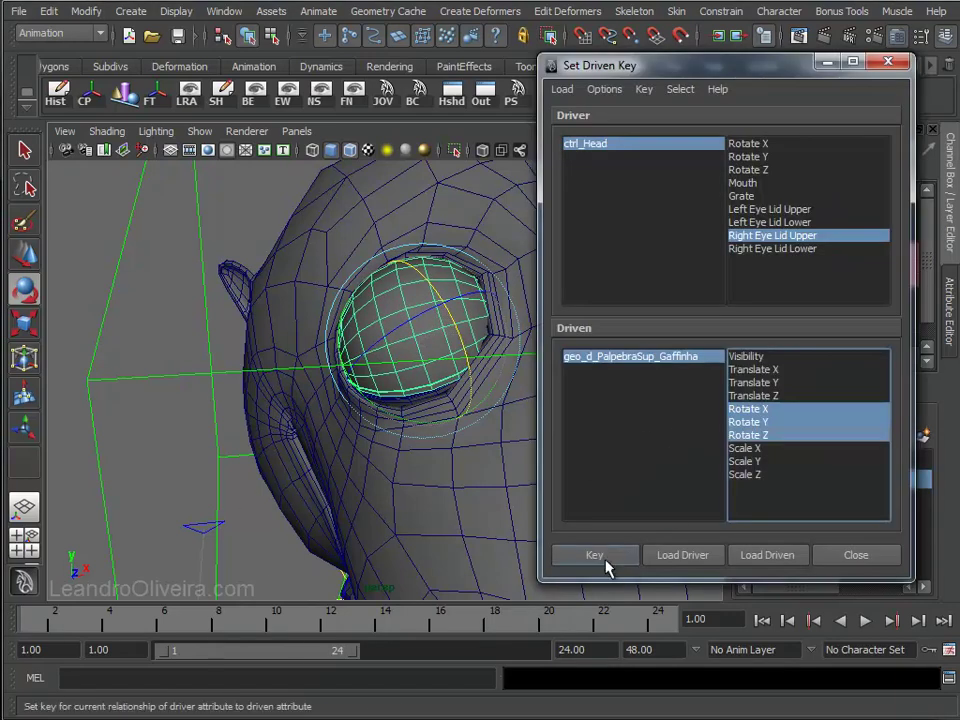
left_click(598, 557)
left_click(824, 58)
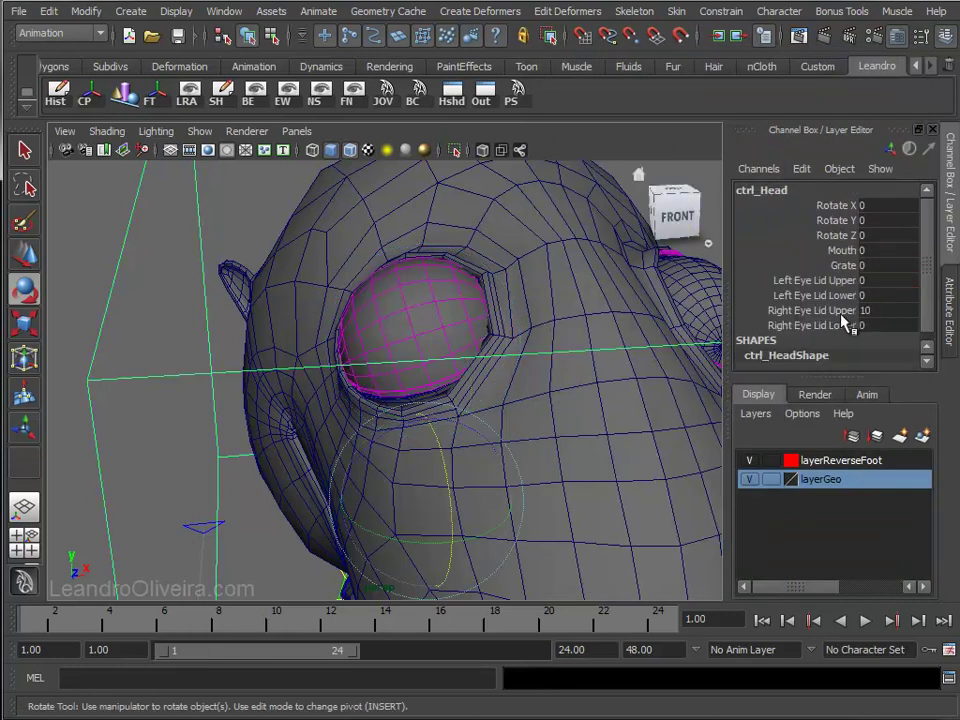
- Scrub Right Eye Lid Upper to test the right upper blink, then reselect the head control
left_click(835, 311)
mouse_move(600, 290)
middle_mouse_down()
mouse_move(392, 274)
mouse_move(480, 279)
middle_mouse_up()
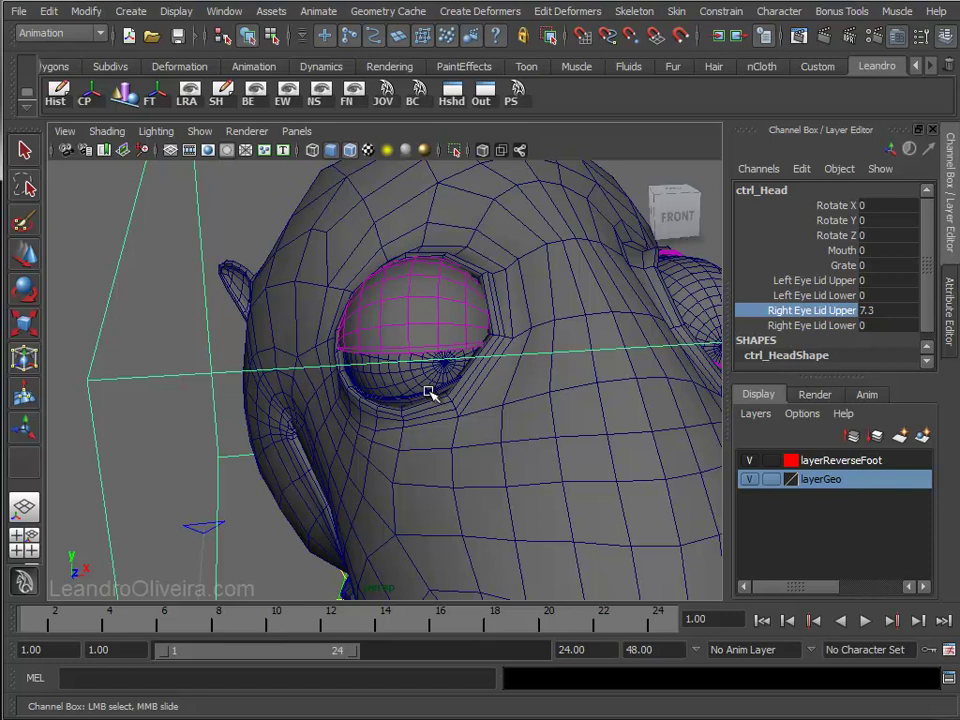
left_click(112, 596)
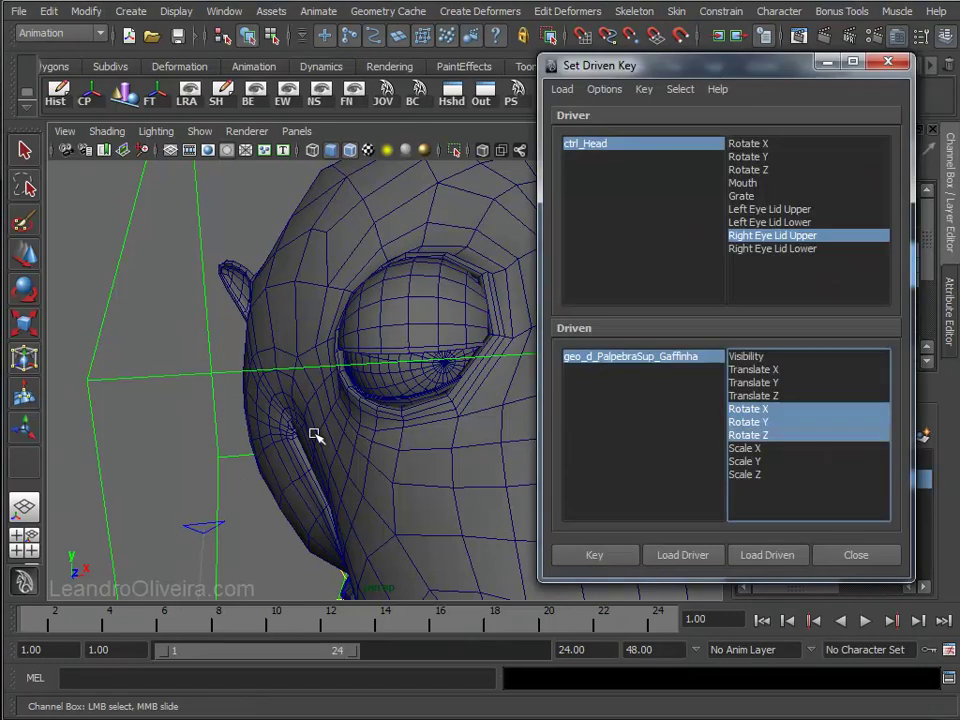
- Key geo_d_PalpebraInf_Gaffinha's Rotate X, Y, Z at rest (0, 0, 0) to Right Eye Lid Lower
left_click(752, 249)
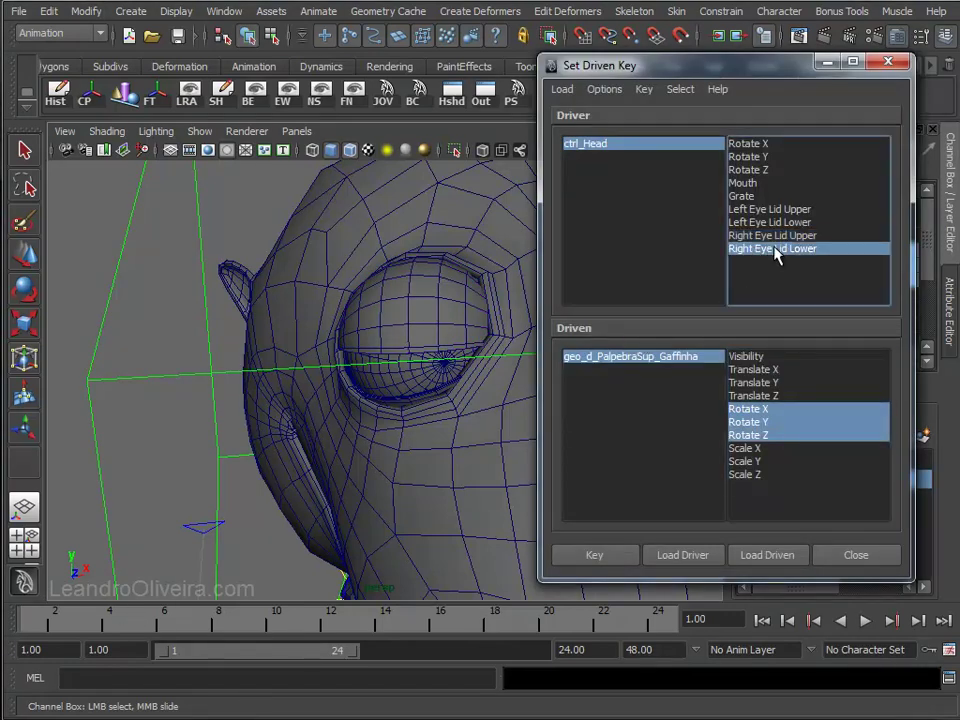
left_click(415, 400)
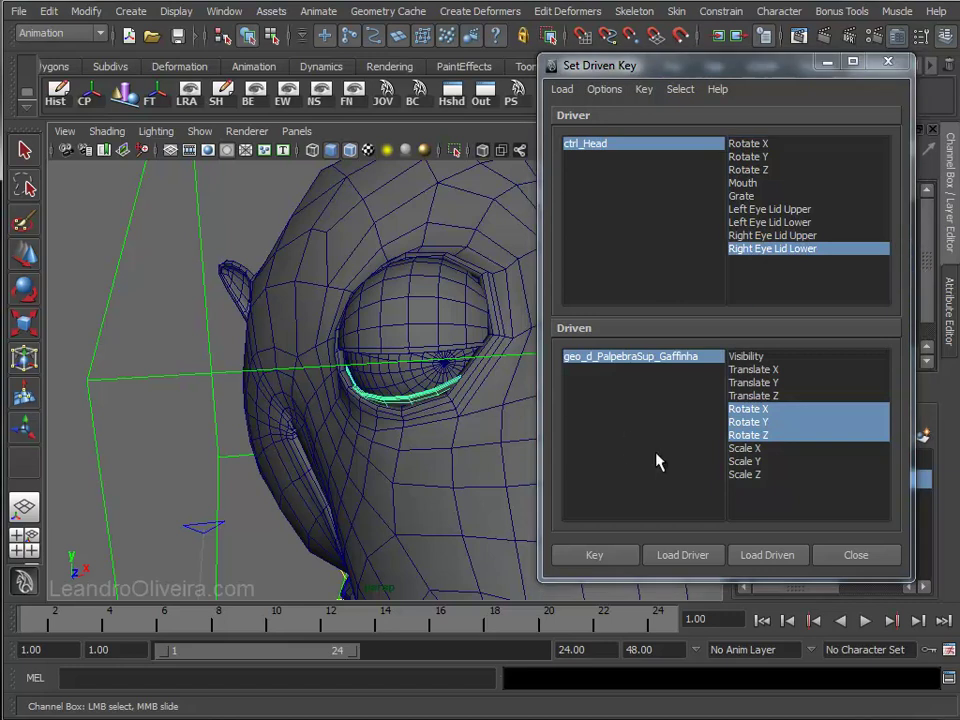
left_click(765, 556)
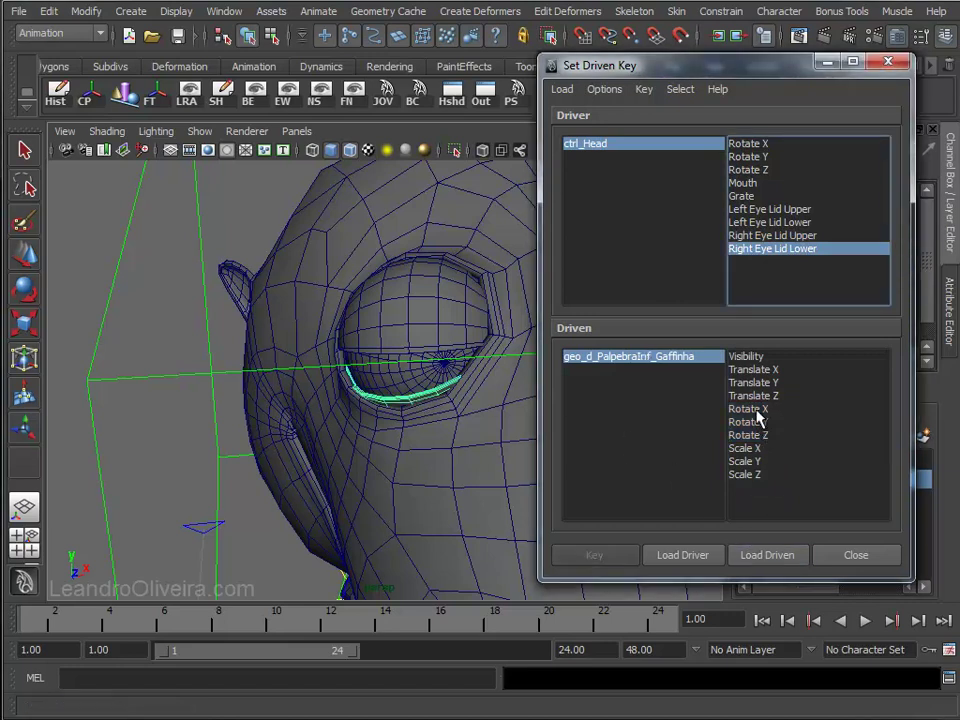
left_click_drag(757, 411, 757, 434)
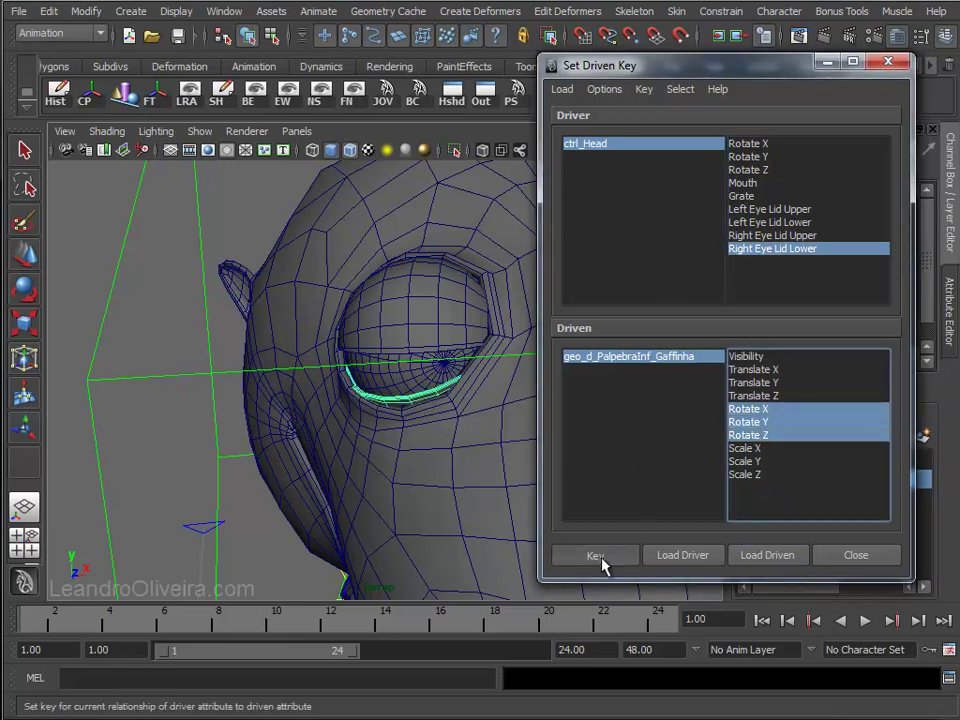
left_click(600, 557)
left_click(823, 63)
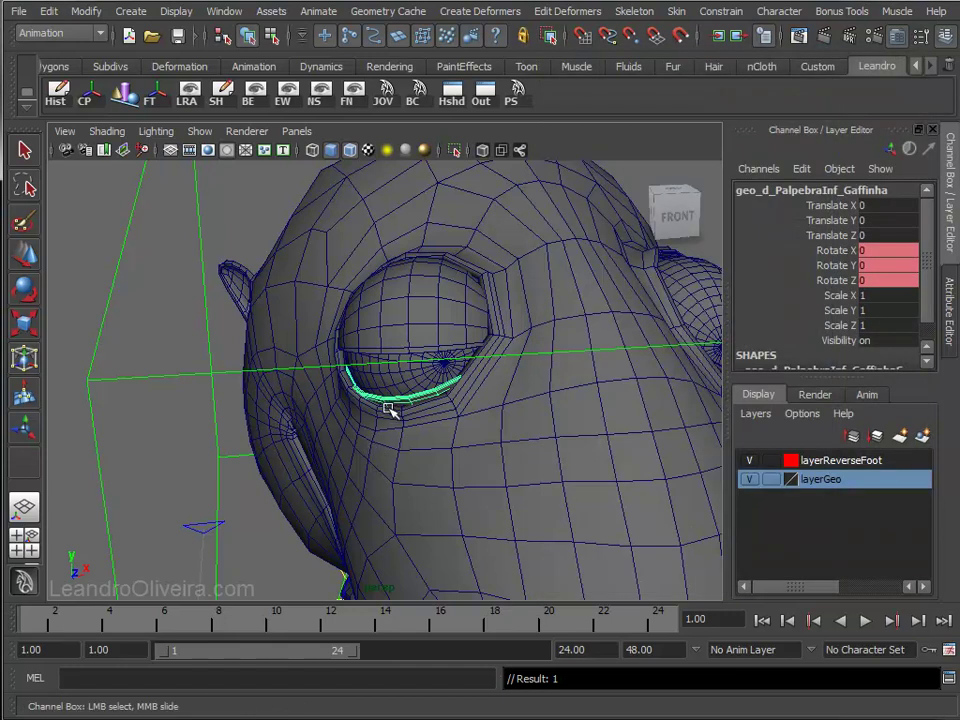
- Set ctrl_Head's Right Eye Lid Lower to 10 and select the right lower eyelid for rotating
left_click(122, 261)
left_click(820, 326)
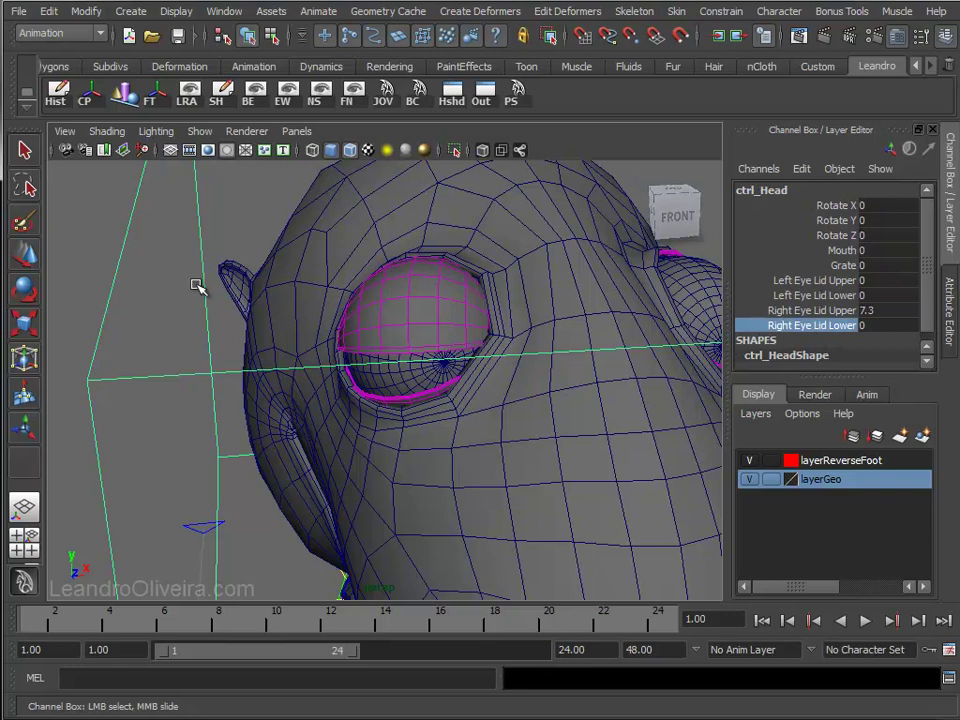
left_click(383, 402)
key("e")
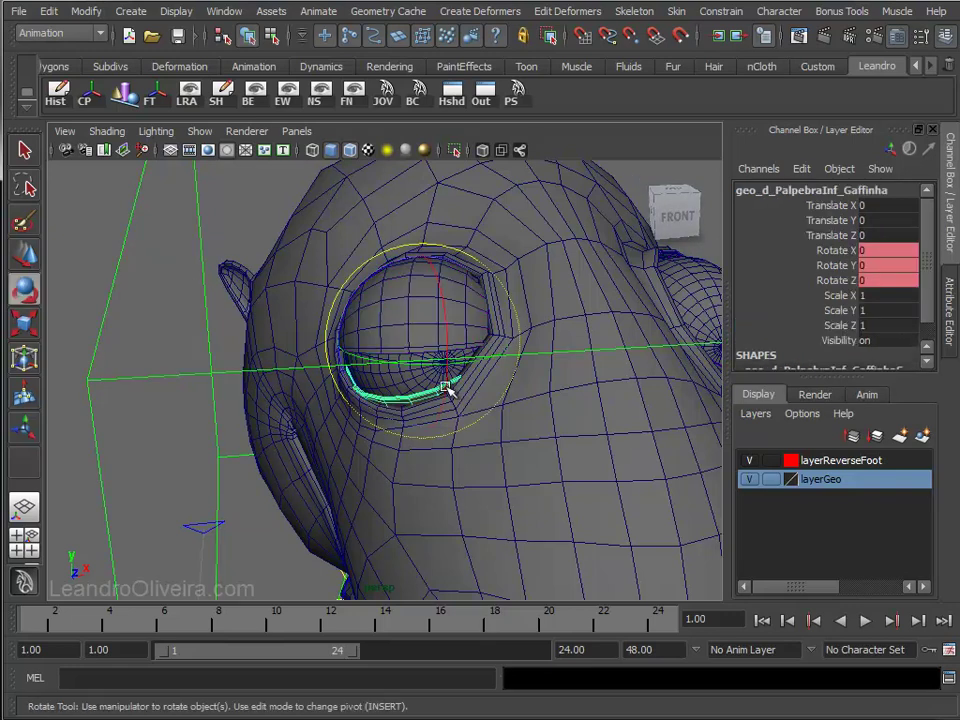
- Rotate the right lower eyelid up to -19.82, -5.217, -24.297 and key it
left_click_drag(445, 388, 443, 381)
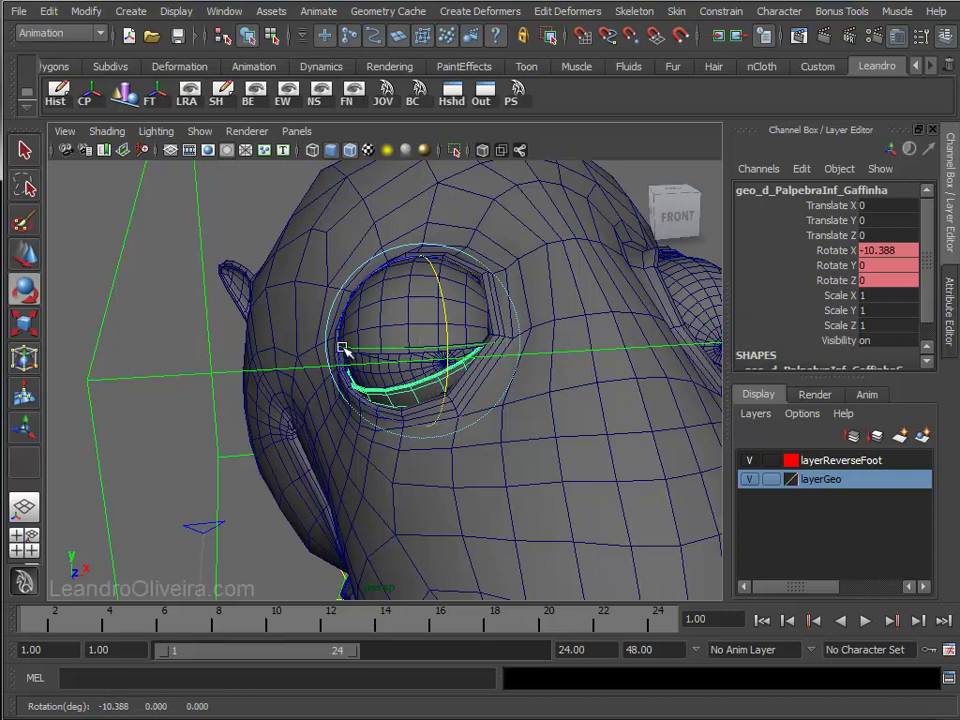
left_click_drag(345, 316, 357, 296)
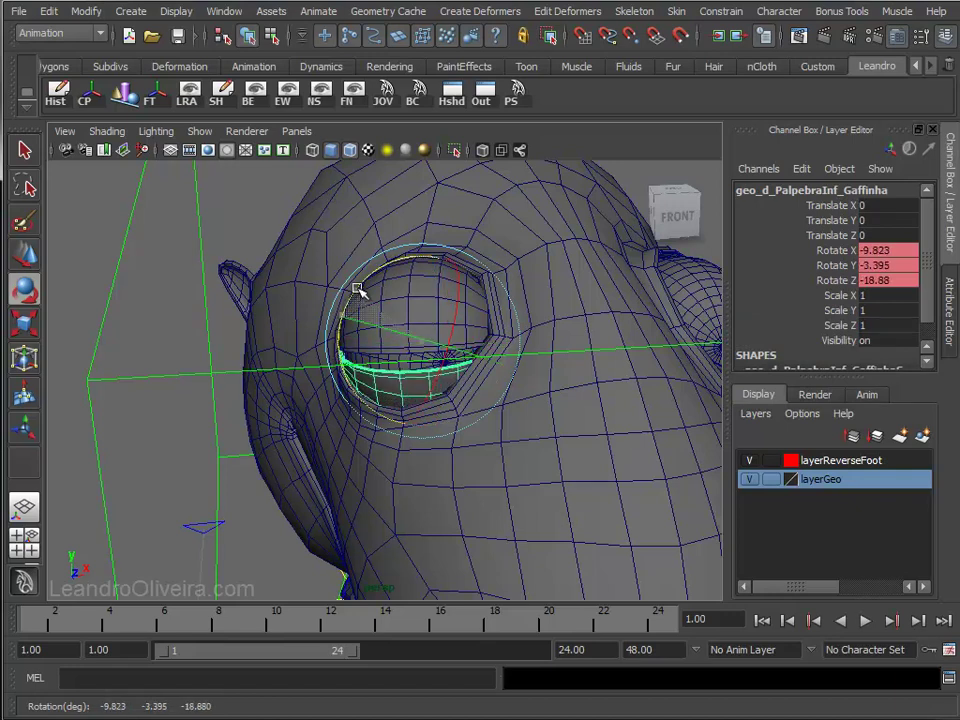
left_click_drag(437, 384, 437, 372)
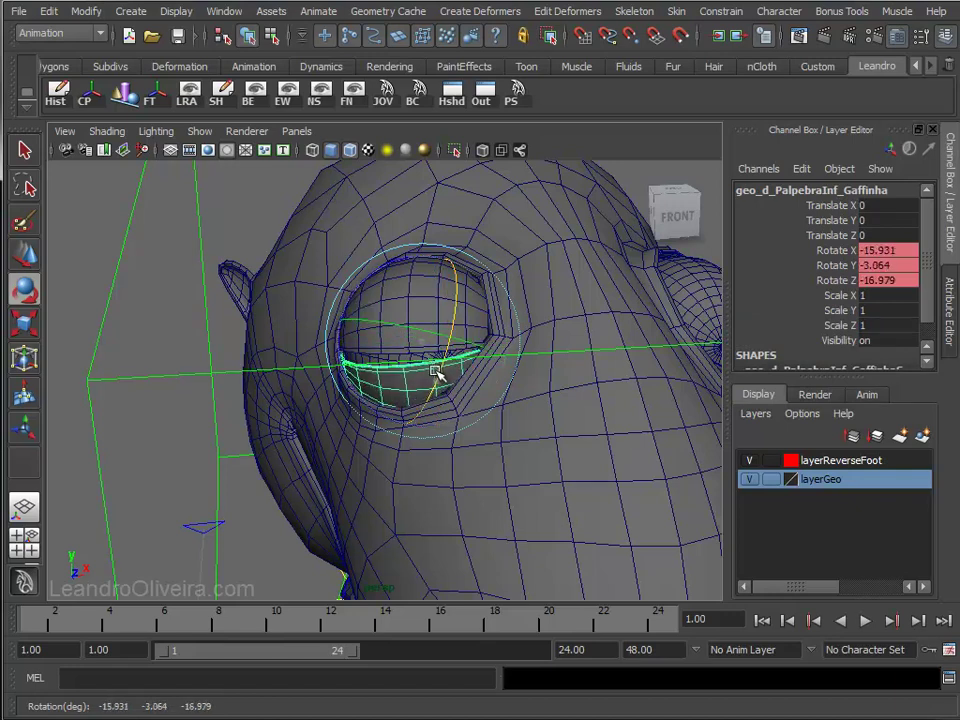
left_click_drag(341, 332, 440, 360)
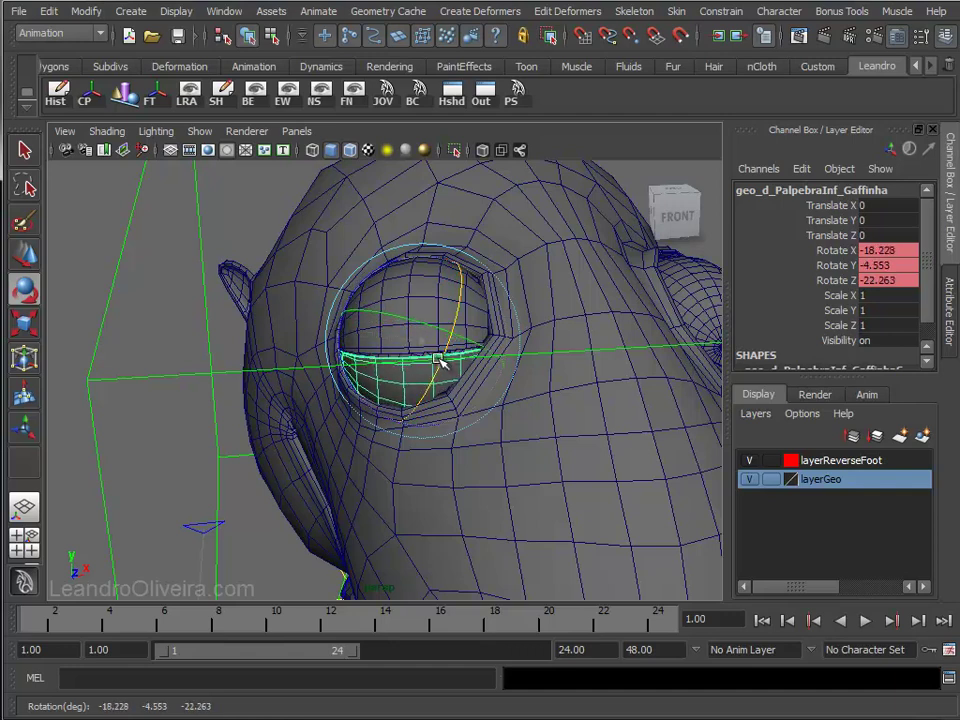
left_click_drag(342, 333, 341, 330)
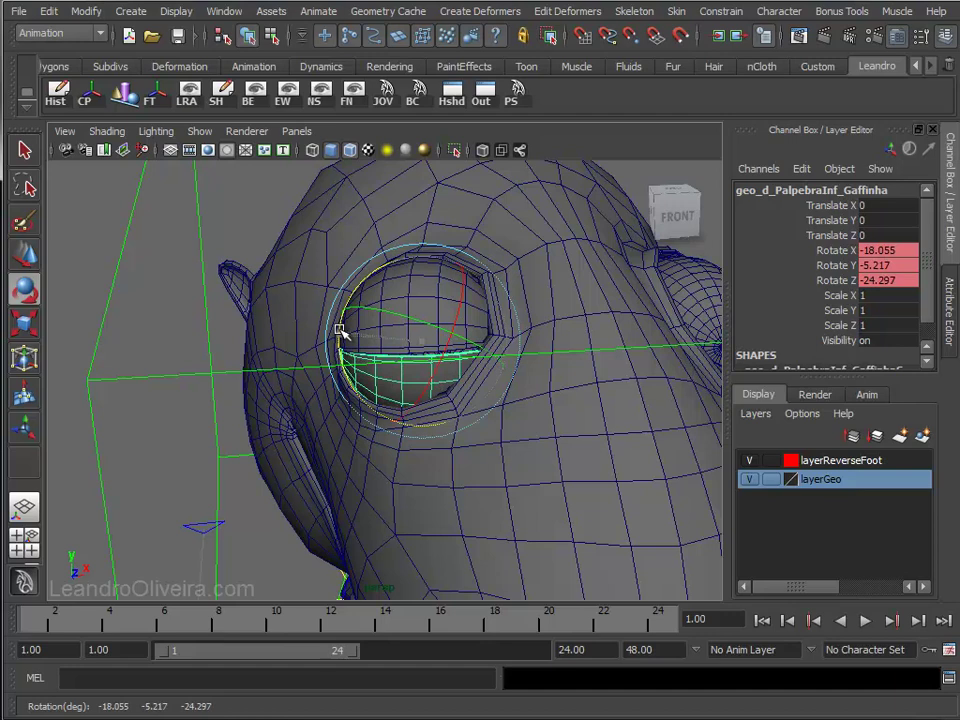
left_click_drag(437, 360, 443, 358)
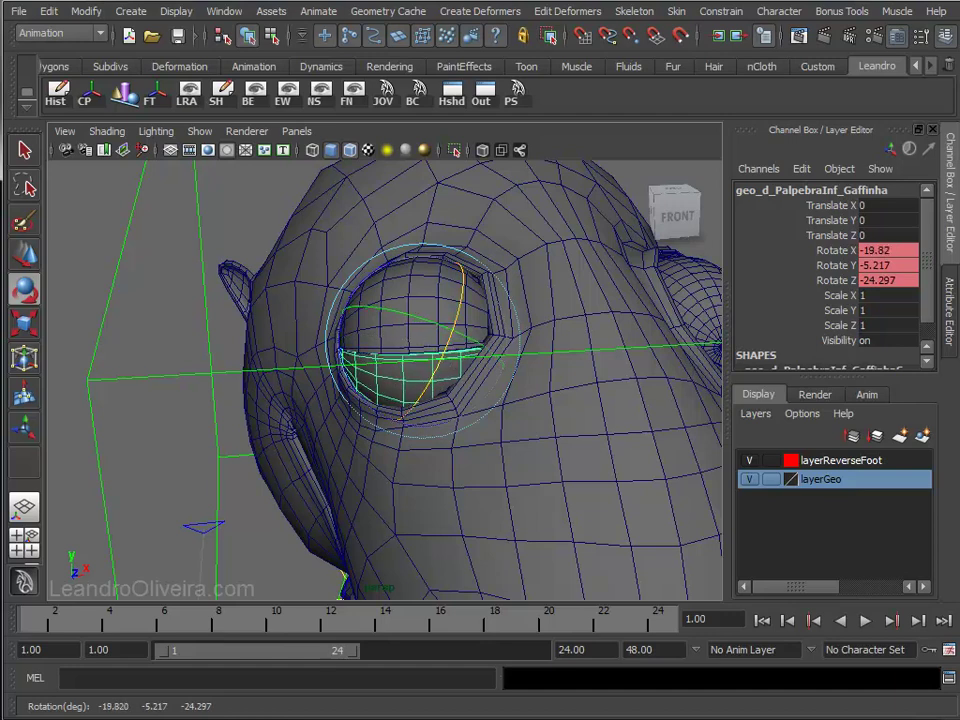
left_click(76, 575)
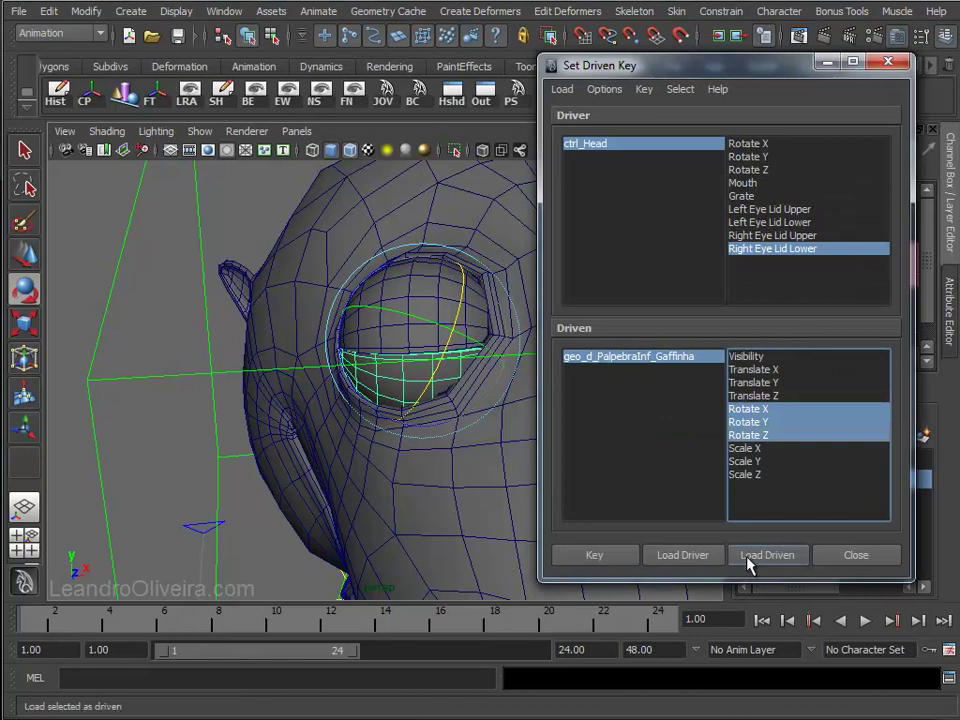
left_click(600, 560)
left_click(822, 62)
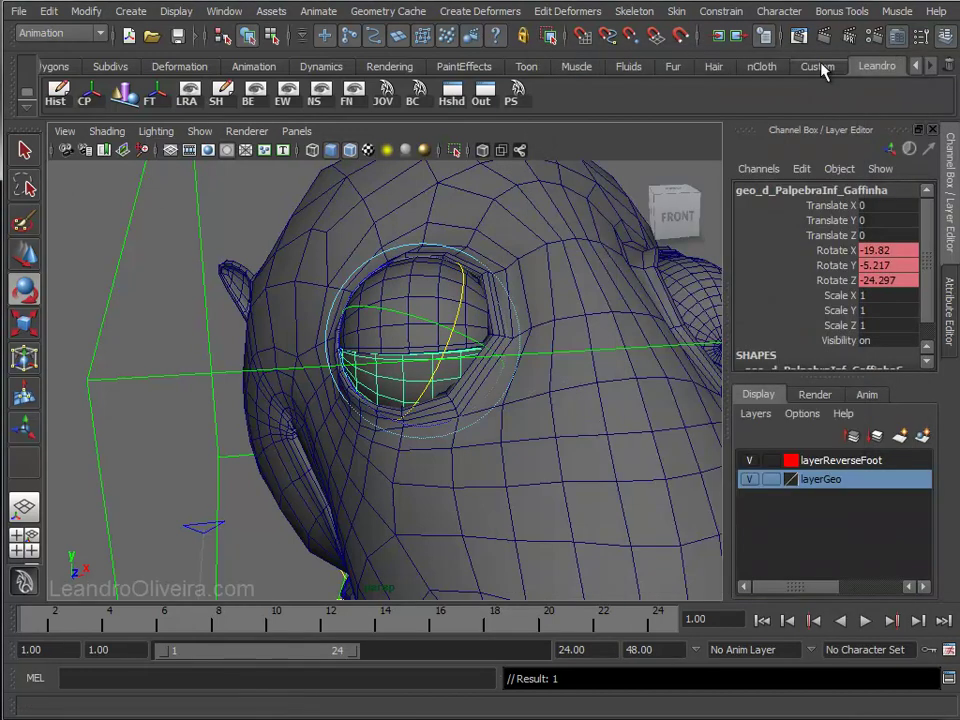
- Set ctrl_Head's Right Eye Lid Lower and Right Eye Lid Upper back to 0
left_click(118, 274)
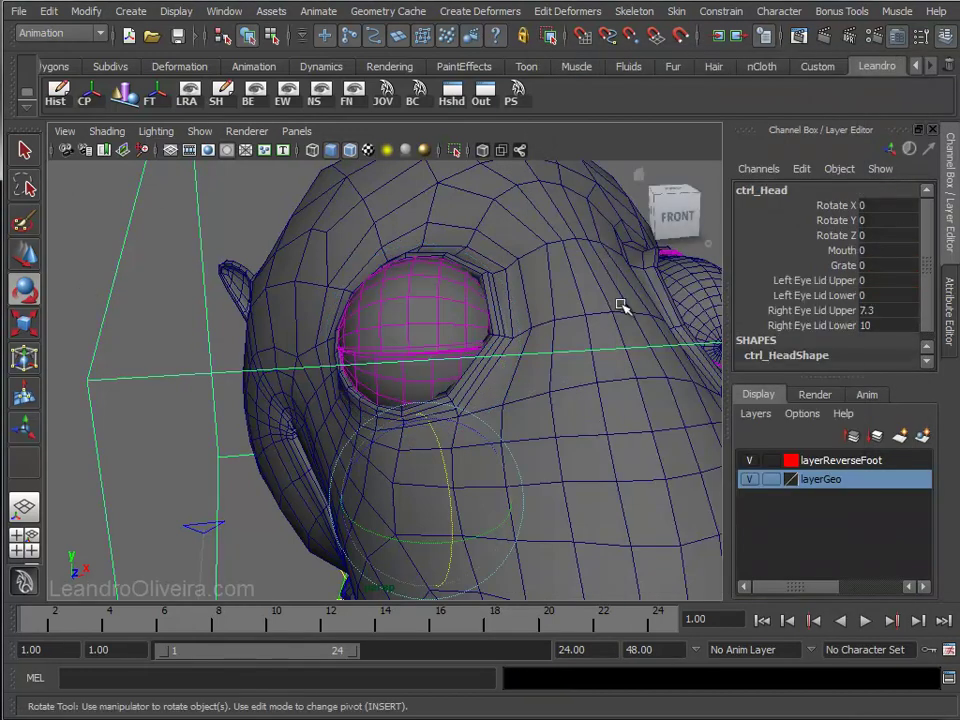
left_click(838, 327)
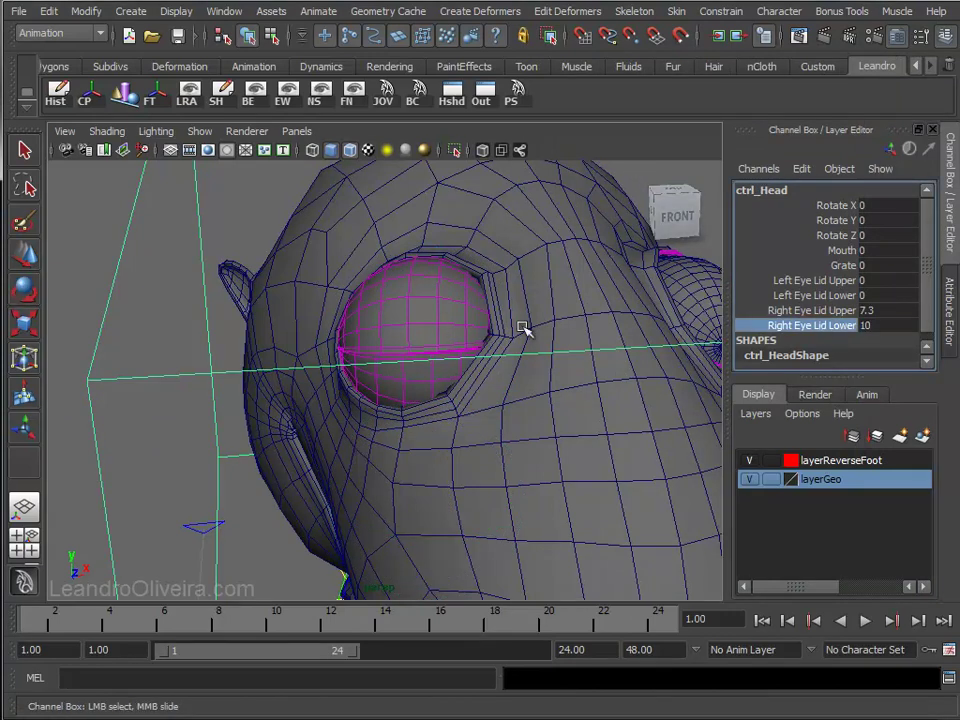
middle_click_drag(600, 300, 375, 300)
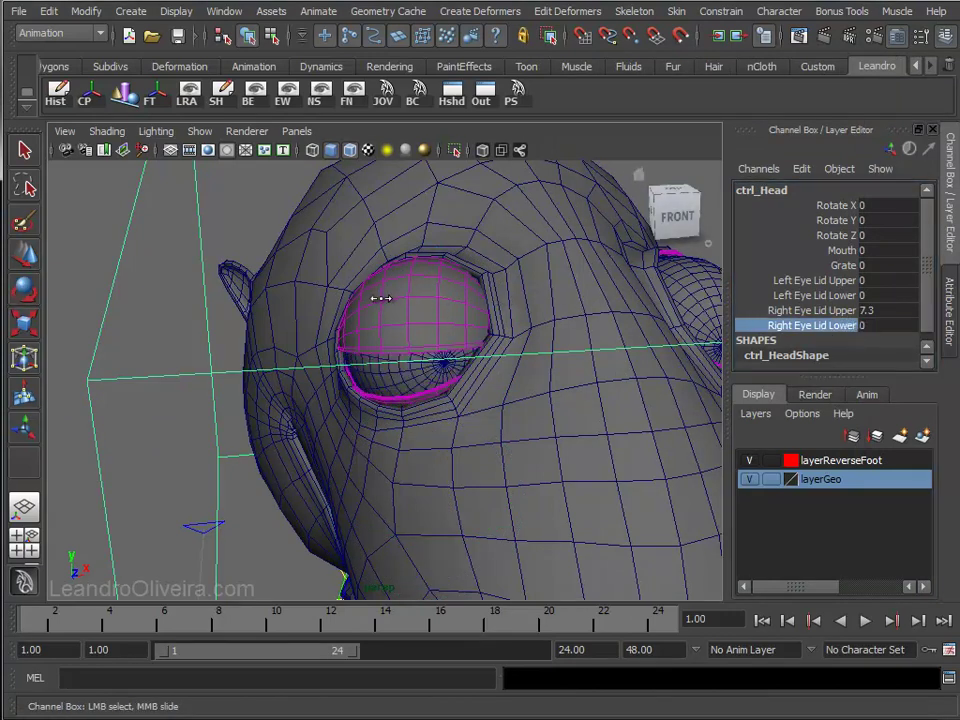
left_click(797, 310)
middle_click_drag(549, 309, 538, 320)
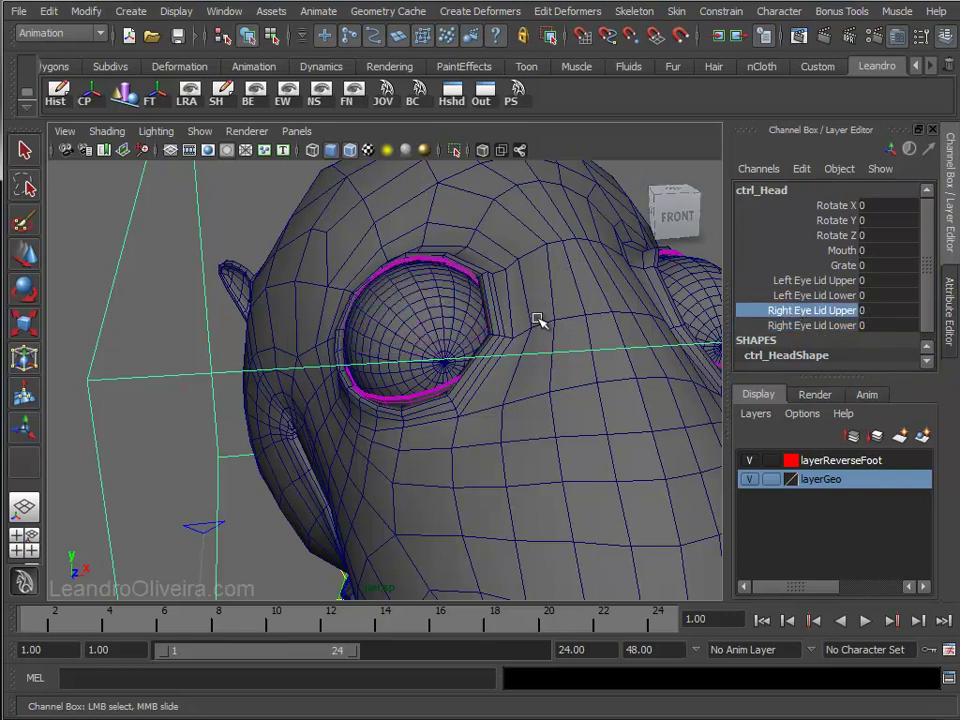
- Frame the whole head and save the scene
right_click_drag(538, 320, 392, 270, "alt")
left_click_drag(392, 270, 302, 274, "alt")
left_click(233, 197)
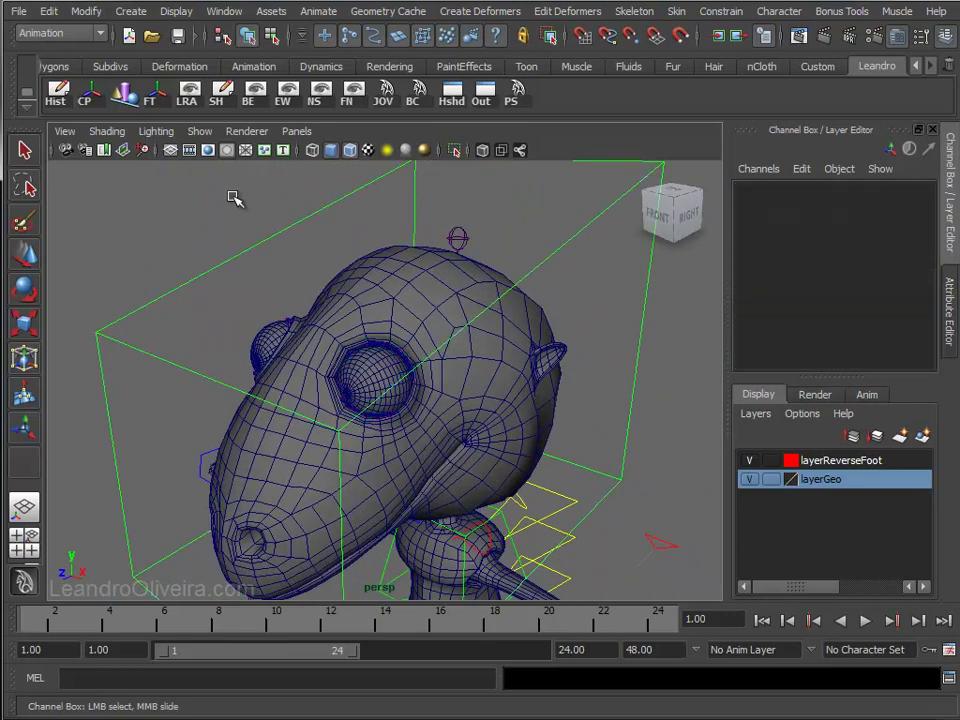
right_click_drag(233, 197, 386, 281, "alt")
mouse_move(386, 281)
left_mouse_down("alt")
mouse_move(411, 249)
mouse_move(388, 236)
mouse_move(345, 246)
mouse_move(375, 264)
left_mouse_up("alt")
mouse_move(375, 264)
right_mouse_down("alt")
mouse_move(396, 246)
mouse_move(508, 294)
mouse_move(455, 275)
right_mouse_up("alt")
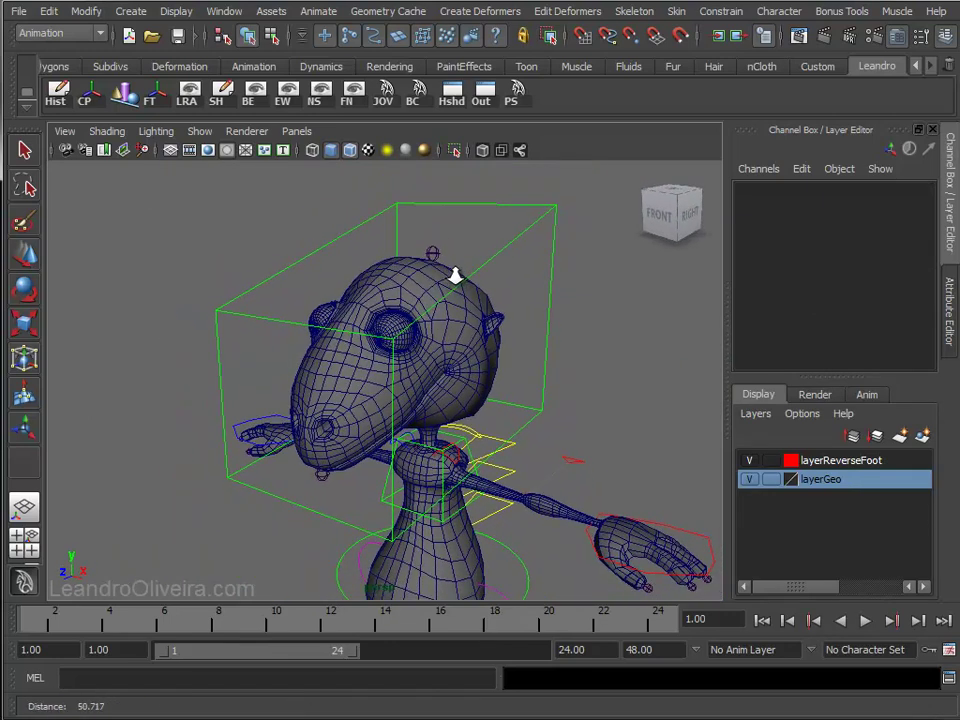
middle_click_drag(455, 275, 456, 257, "alt")
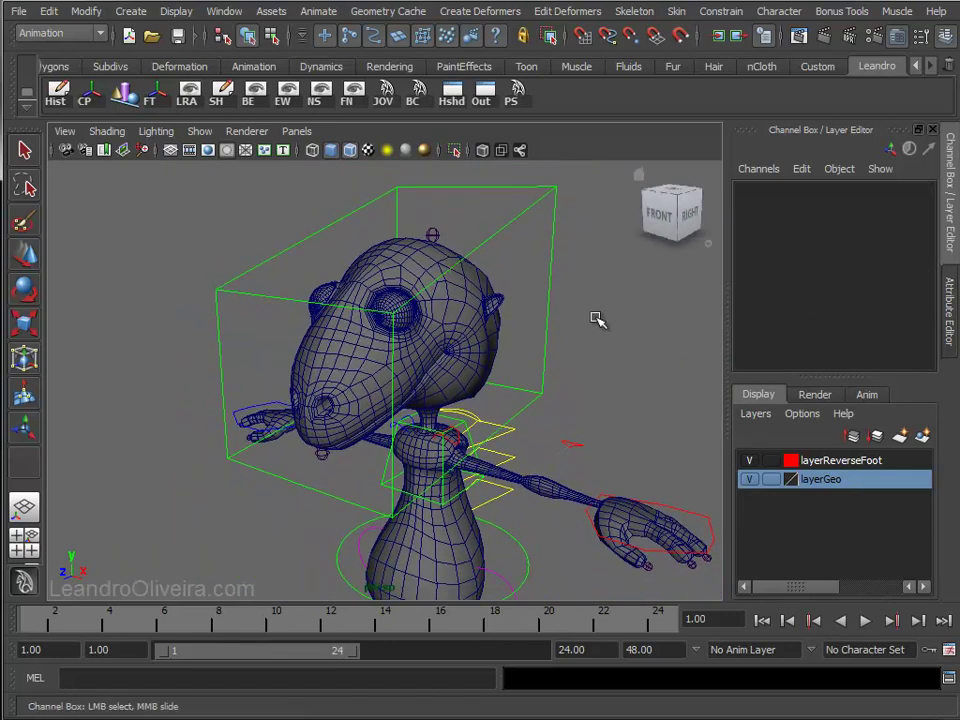
key("ctrl+s")
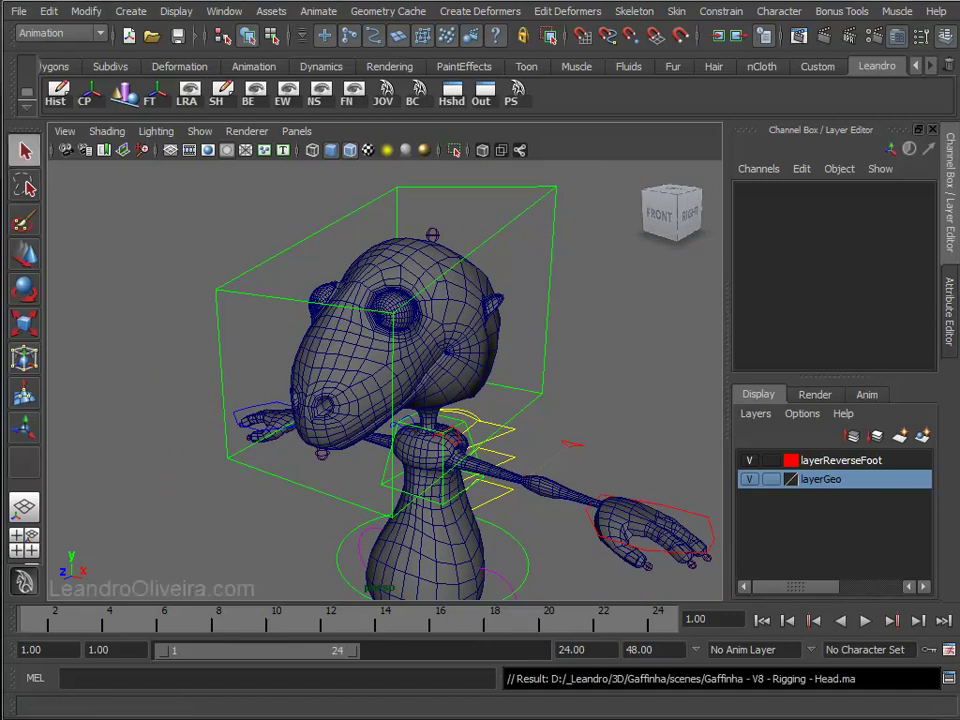
- Set layerGeo to a non-selectable reference layer and enable Wireframe on Shaded
left_click(772, 480)
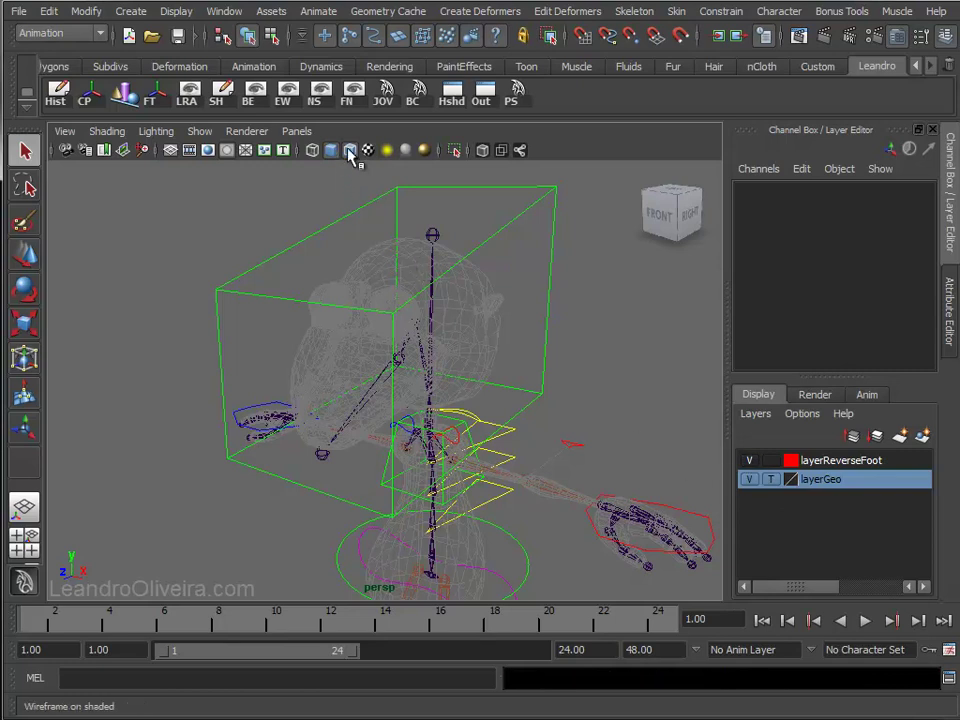
left_click(771, 480)
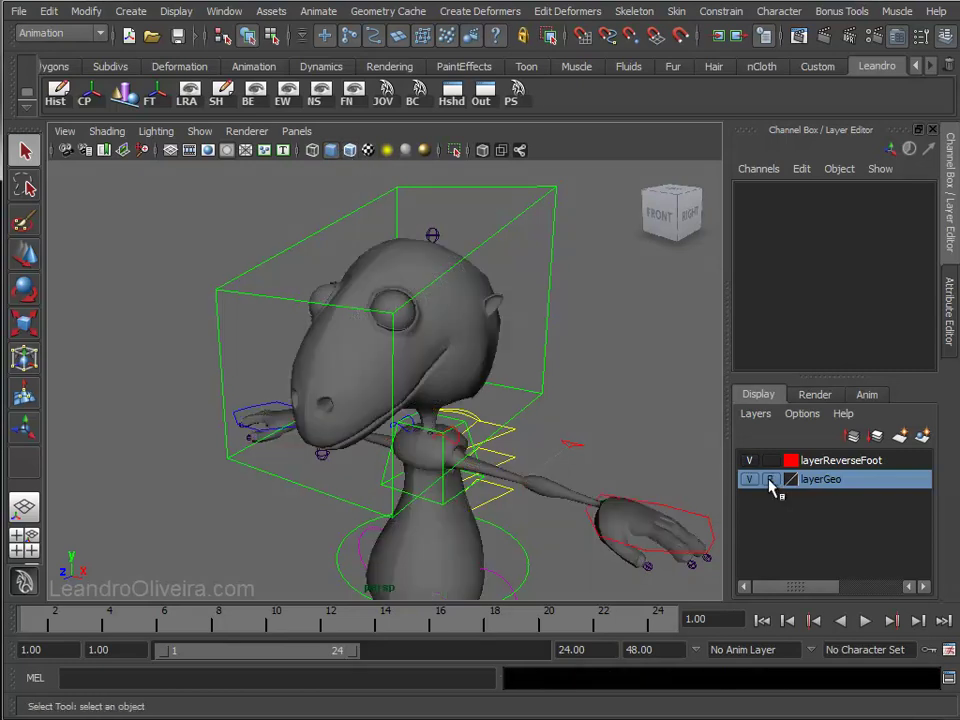
left_click(331, 150)
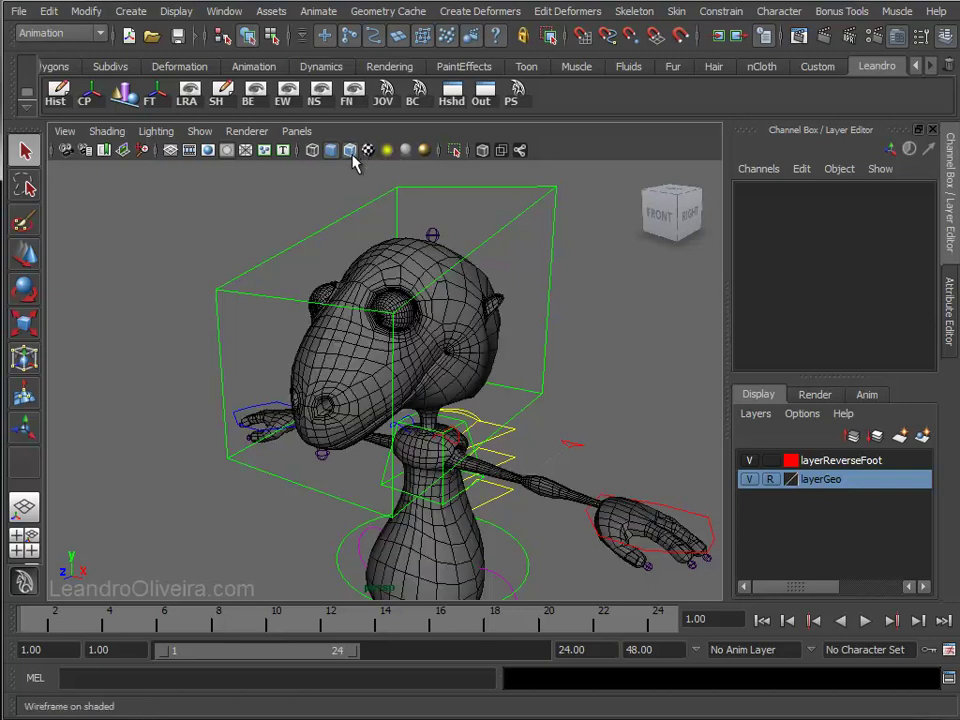
- Switch to the front view and frame the head
key("space")
left_click_drag(543, 355, 484, 388)
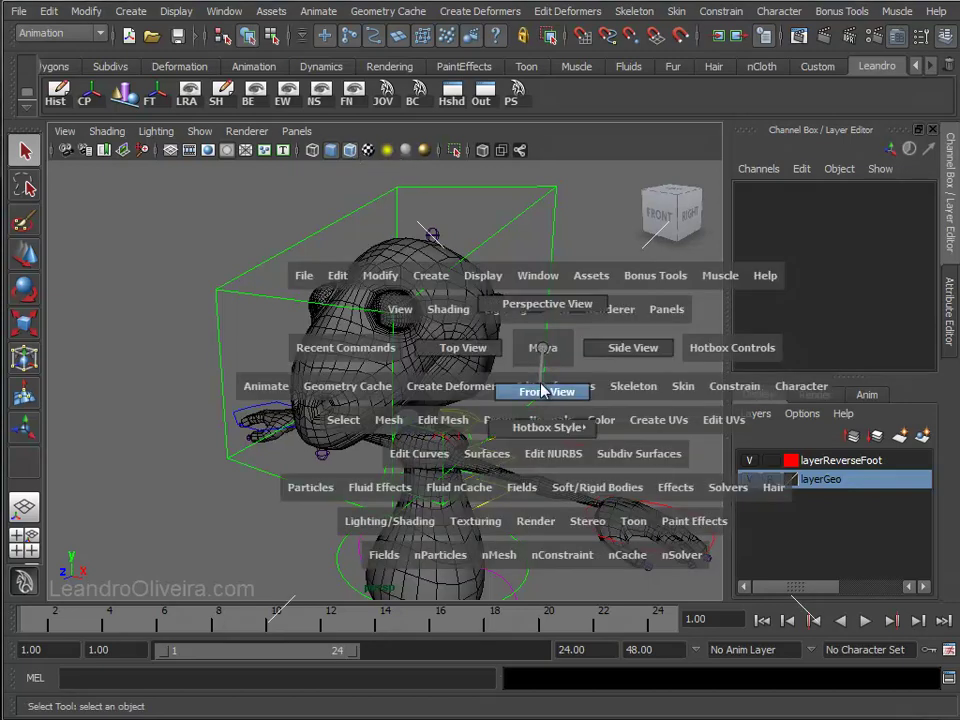
middle_click_drag(542, 388, 452, 455, "alt")
scroll(452, 455, "down", 3)
scroll(369, 392, "down", 2)
scroll(467, 422, "down", 1)
scroll(452, 437, "down", 1)
scroll(475, 465, "up", 2)
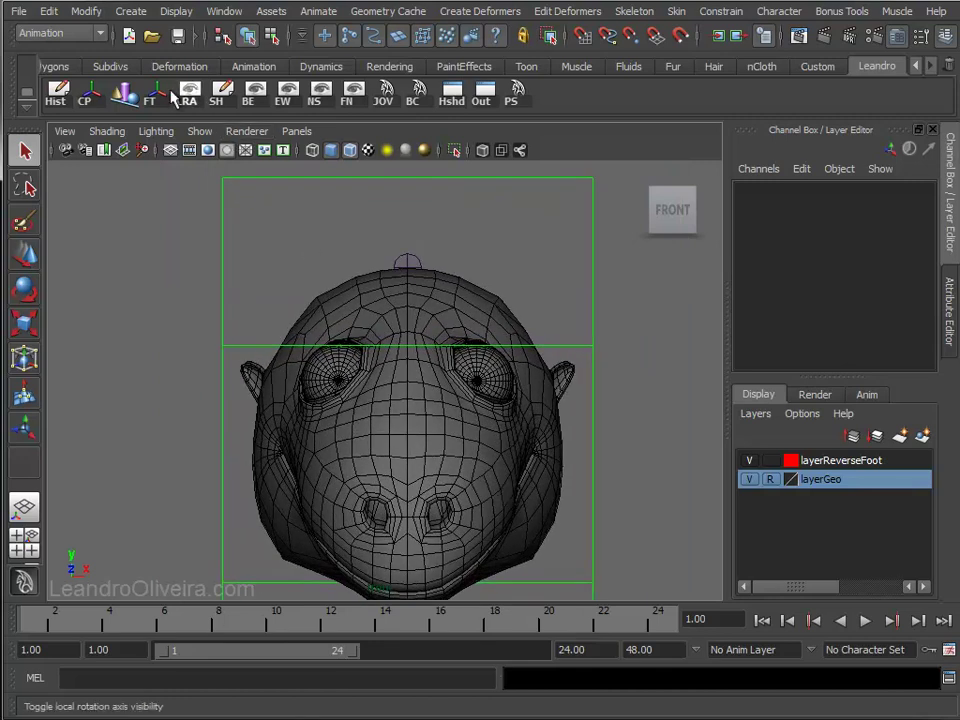
- Turn on Interactive Creation and draw a NURBS circle near the character's right eye
left_click(125, 12)
mouse_move(172, 39)
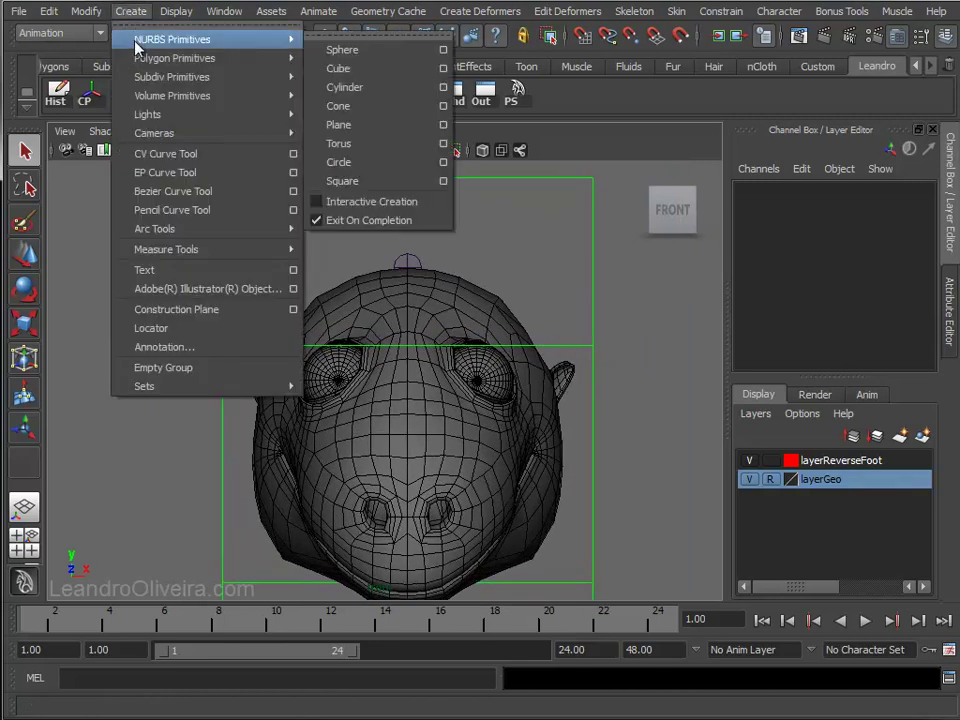
left_click(325, 203)
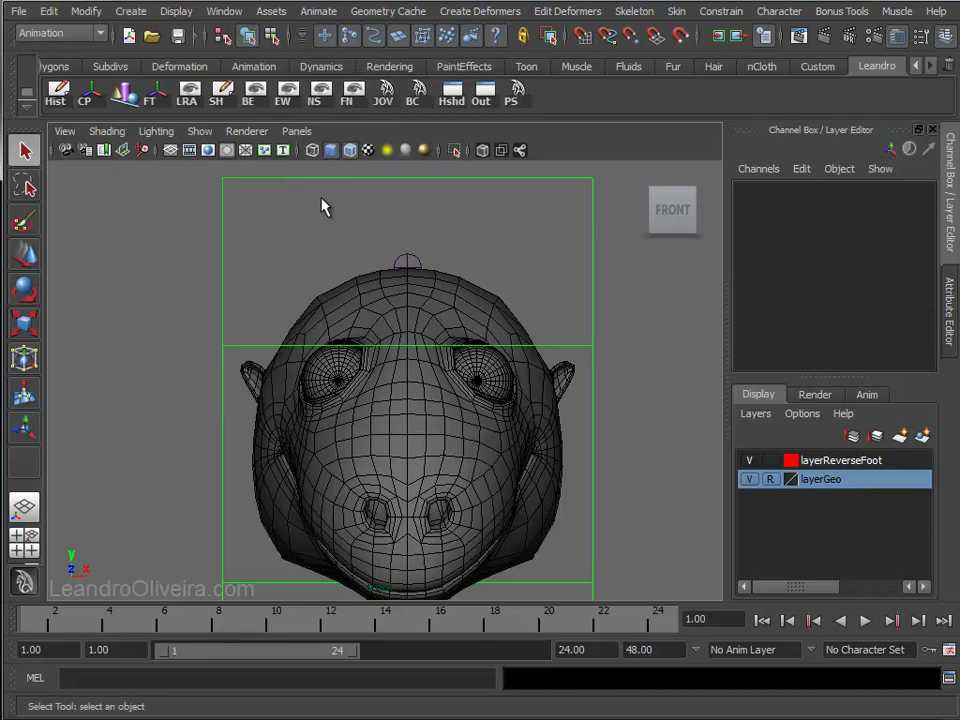
left_click(133, 12)
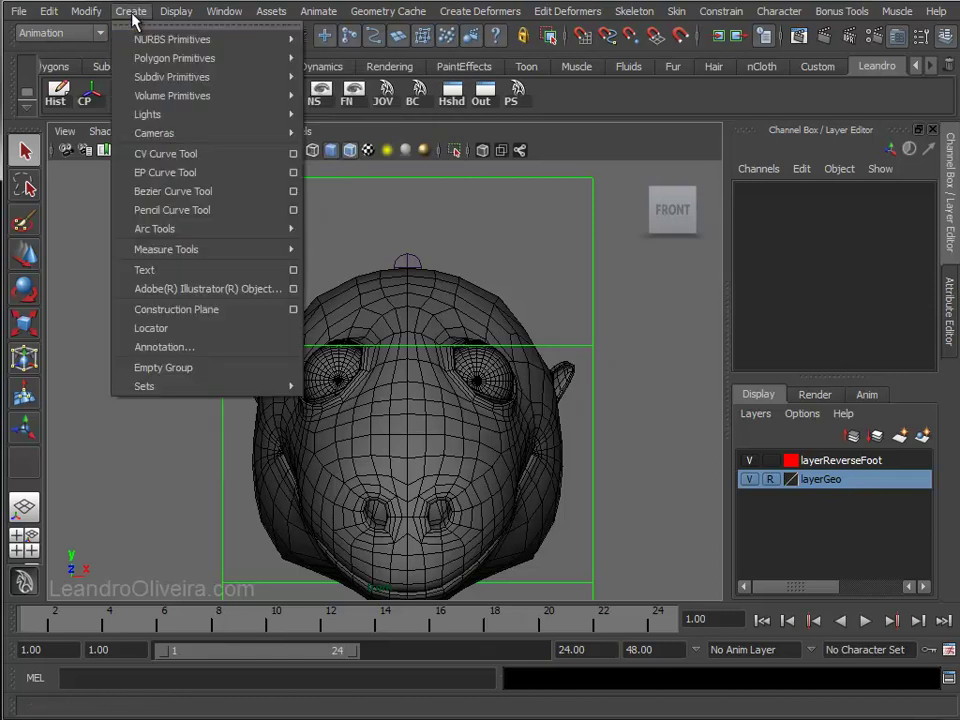
mouse_move(172, 39)
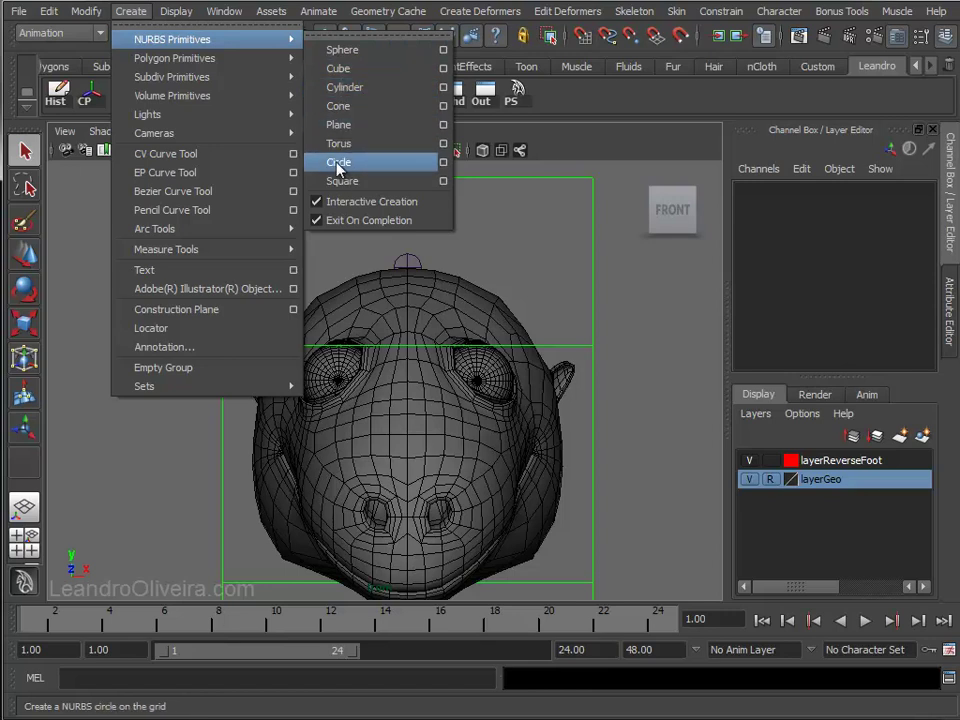
left_click(338, 164)
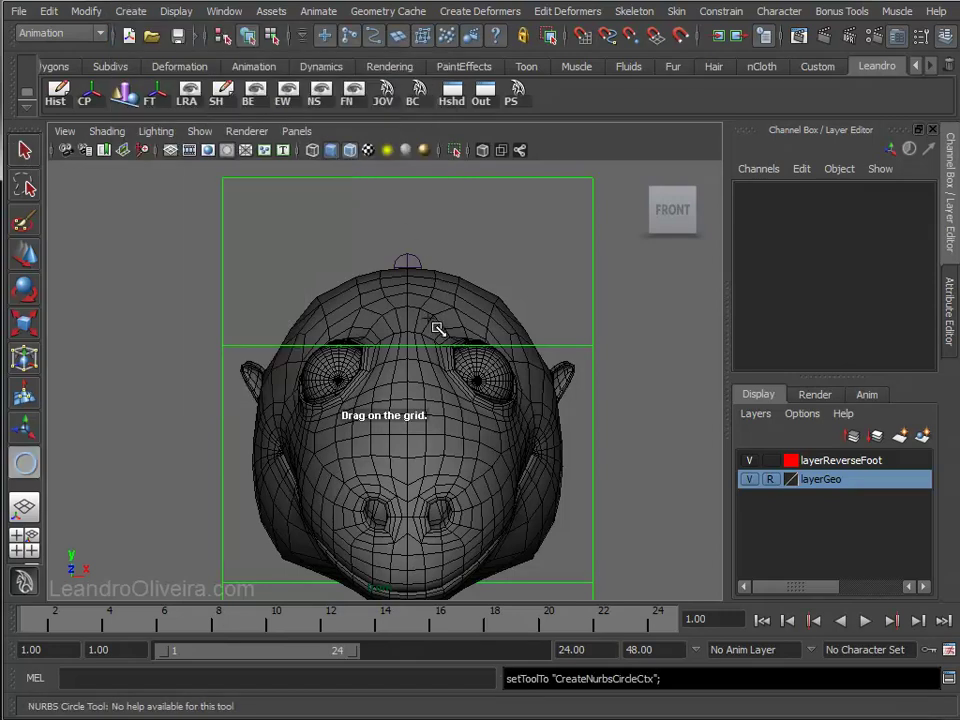
middle_click_drag(443, 321, 455, 291, "alt")
right_click_drag(455, 291, 407, 261, "alt")
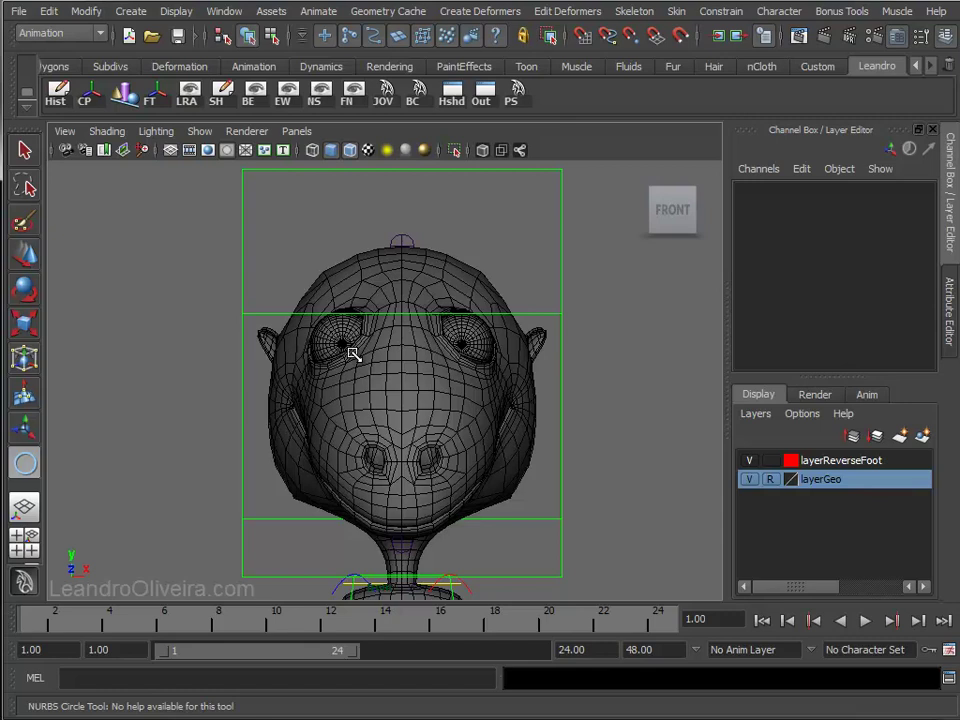
left_click_drag(393, 332, 372, 285)
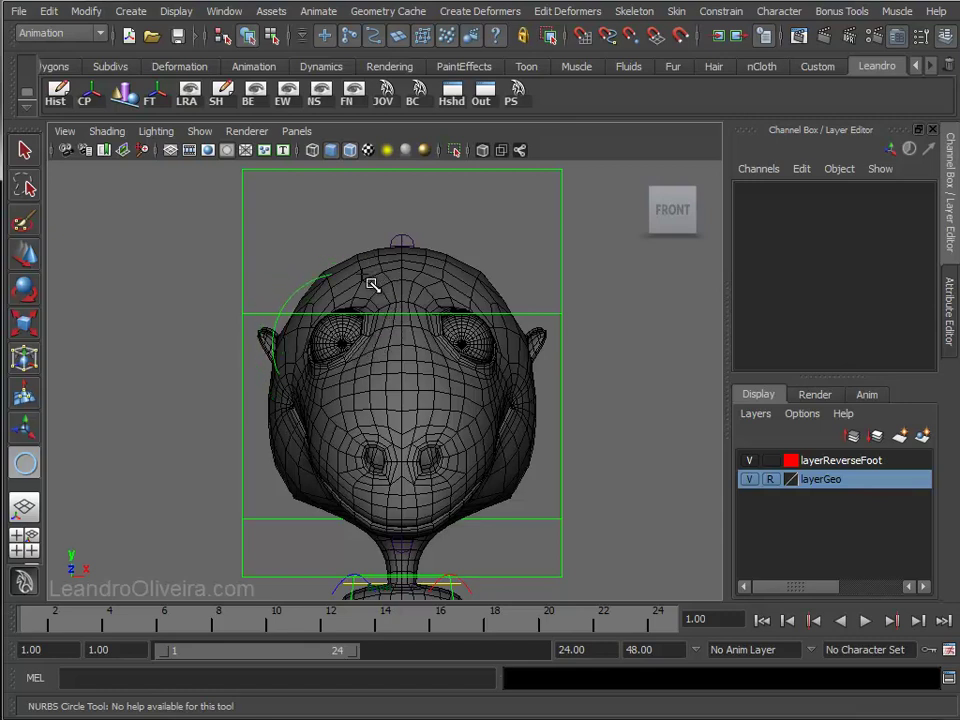
- Move the circle forward along Z in the perspective view, in front of the face
key("space")
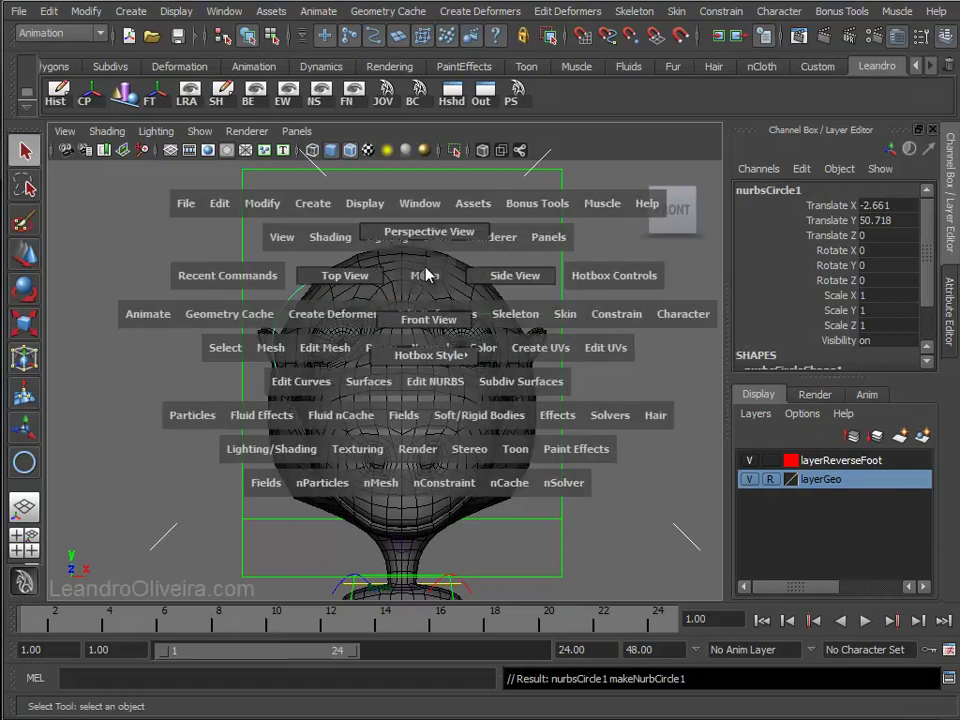
left_click_drag(428, 279, 428, 229)
key("w")
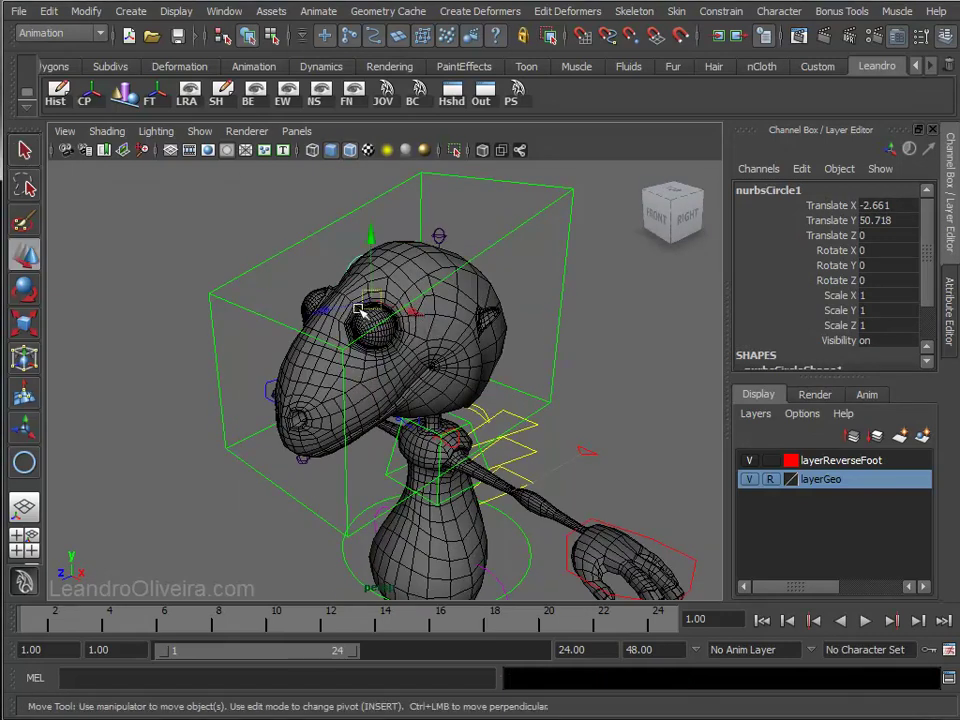
mouse_move(322, 308)
left_mouse_down()
mouse_move(272, 343)
mouse_move(107, 411)
left_mouse_up()
- Centre the circle on the right eye's pupil in the front view
key("space")
left_click_drag(229, 370, 229, 372)
right_click_drag(381, 300, 432, 352, "alt")
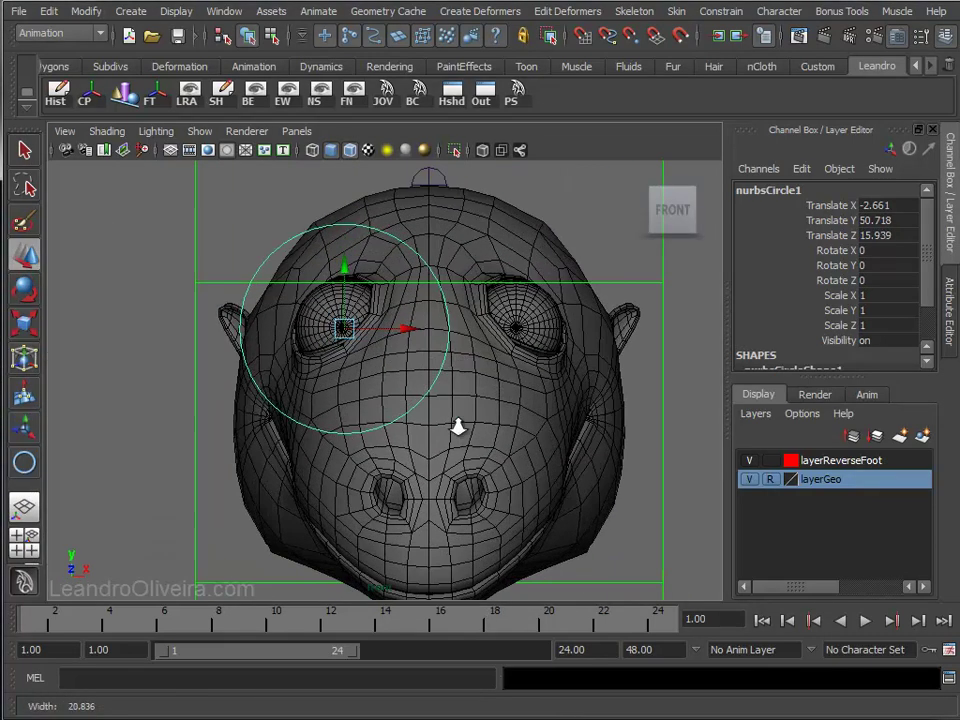
middle_click_drag(432, 352, 493, 401, "alt")
mouse_move(493, 401)
right_mouse_down("alt")
mouse_move(474, 413)
mouse_move(401, 345)
mouse_move(448, 396)
mouse_move(446, 382)
right_mouse_up("alt")
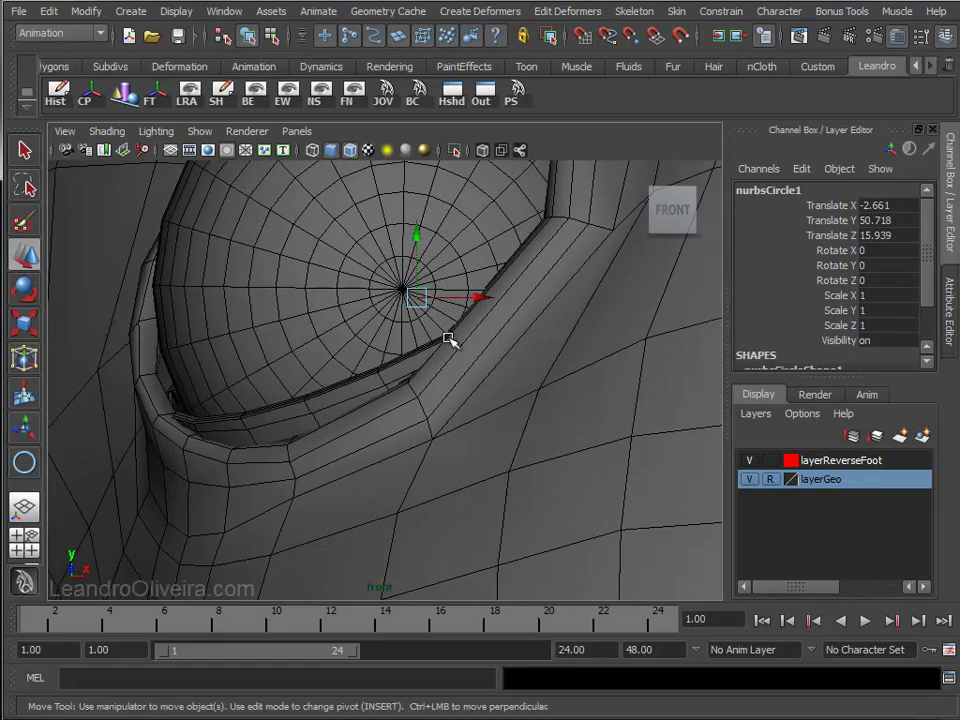
left_click_drag(418, 296, 413, 300)
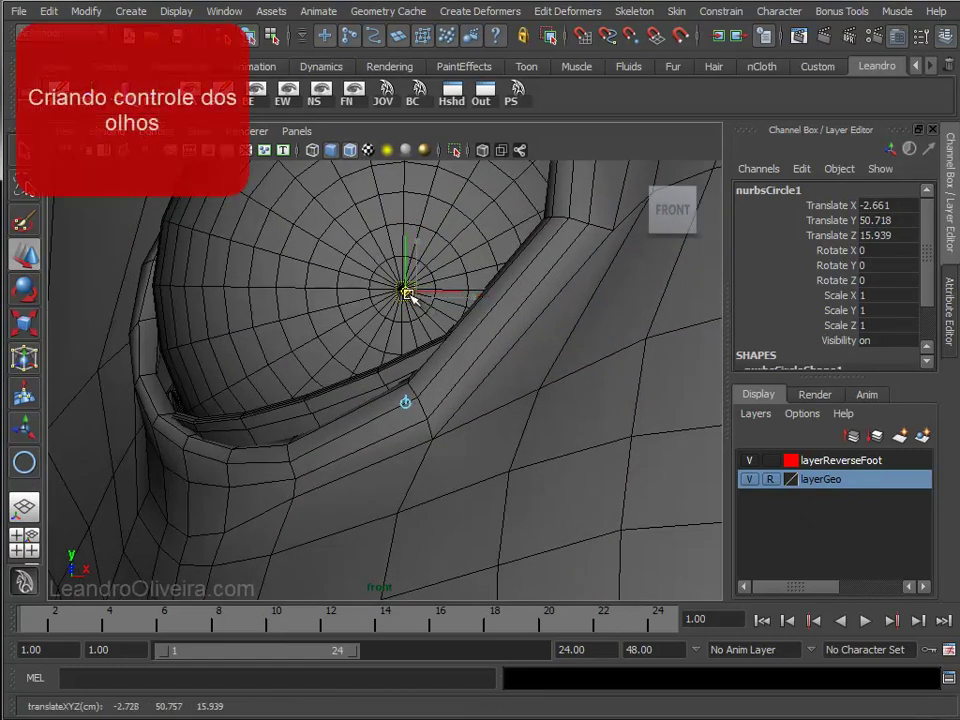
key("ctrl+z")
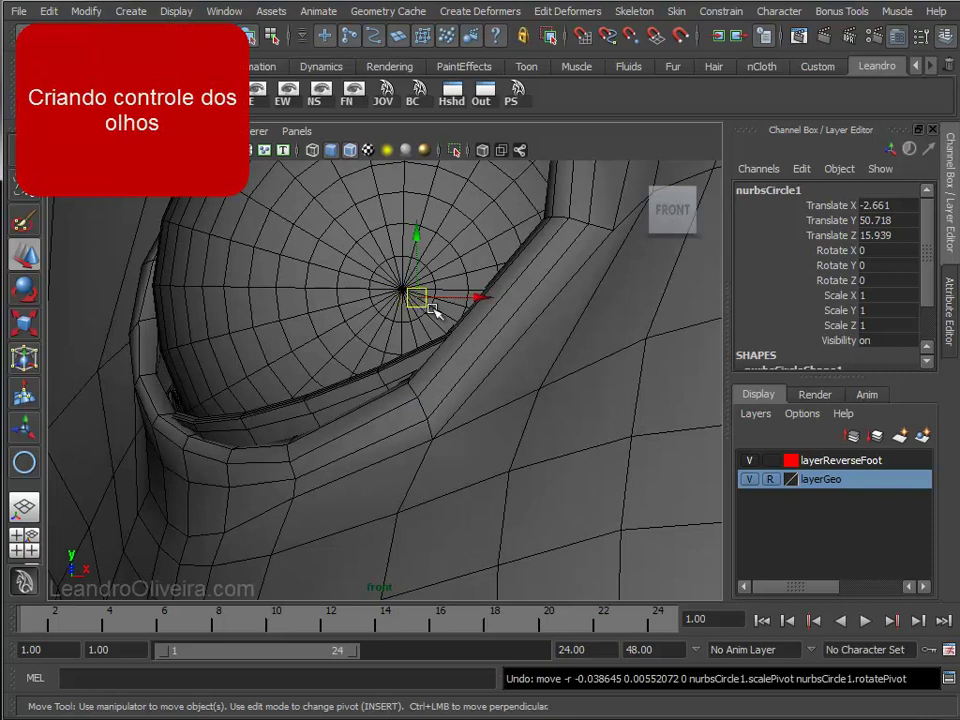
left_click_drag(415, 298, 403, 289)
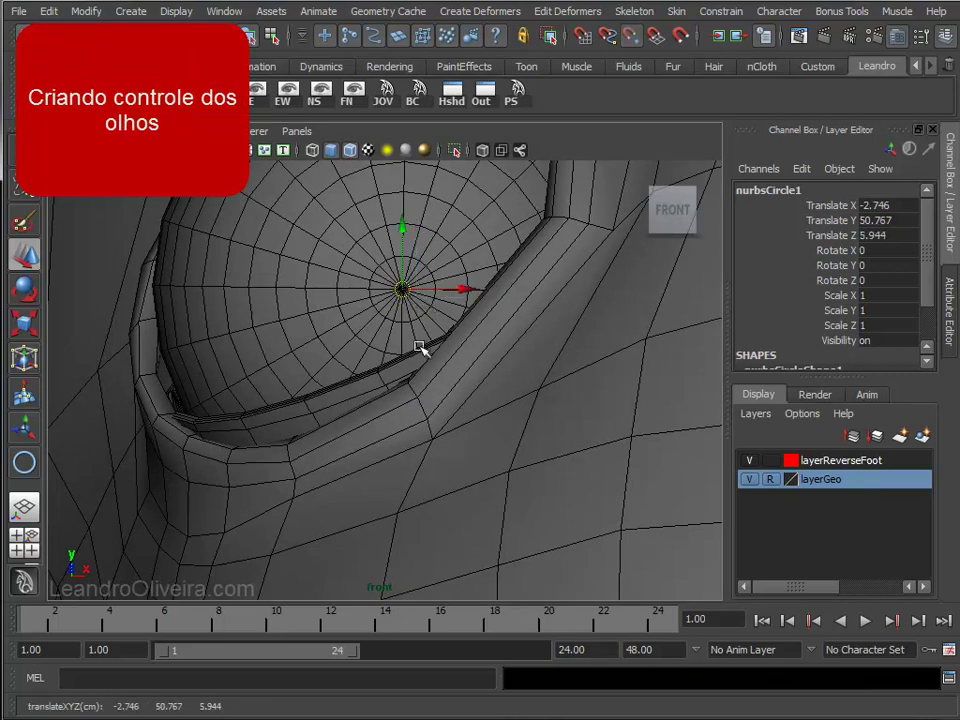
scroll(520, 340, "down", 3)
scroll(445, 332, "down", 3)
scroll(420, 314, "down", 1)
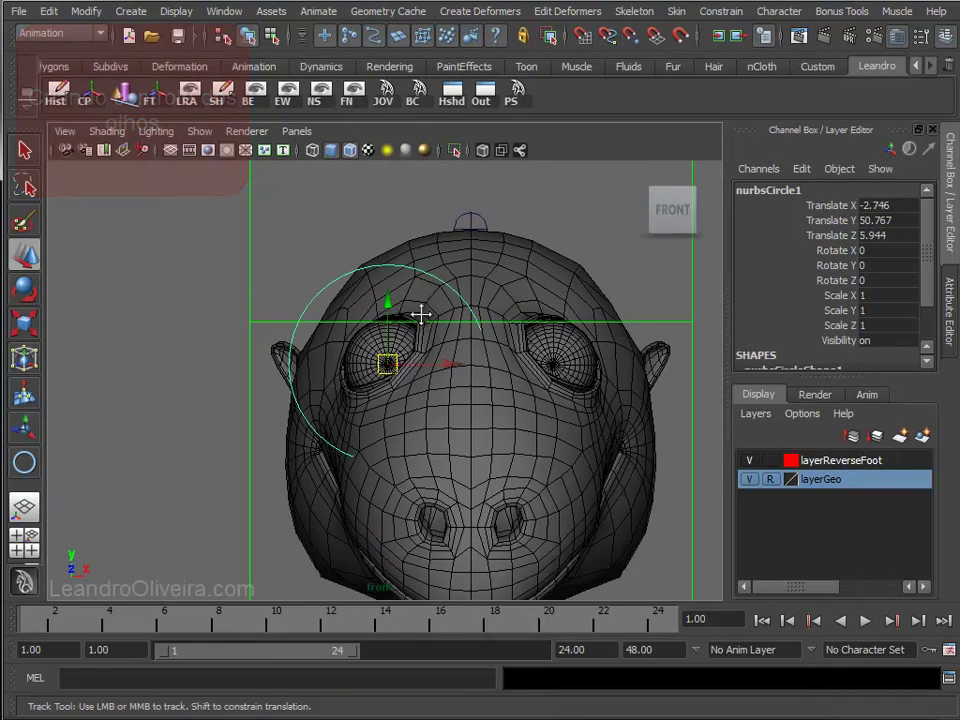
middle_click_drag(420, 314, 414, 314, "alt")
- Pull the circle further in front of the face and scale it to 0.536
key("space")
left_click_drag(450, 291, 452, 261)
mouse_move(259, 329)
left_mouse_down()
mouse_move(98, 378)
mouse_move(62, 370)
left_mouse_up()
key("space")
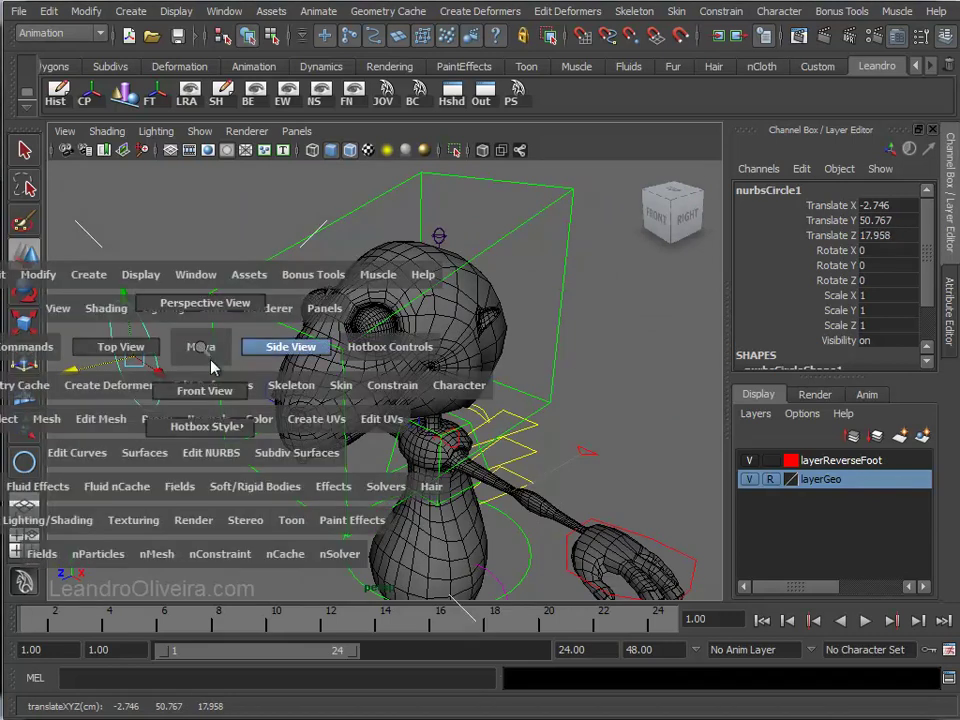
left_click_drag(212, 368, 206, 392)
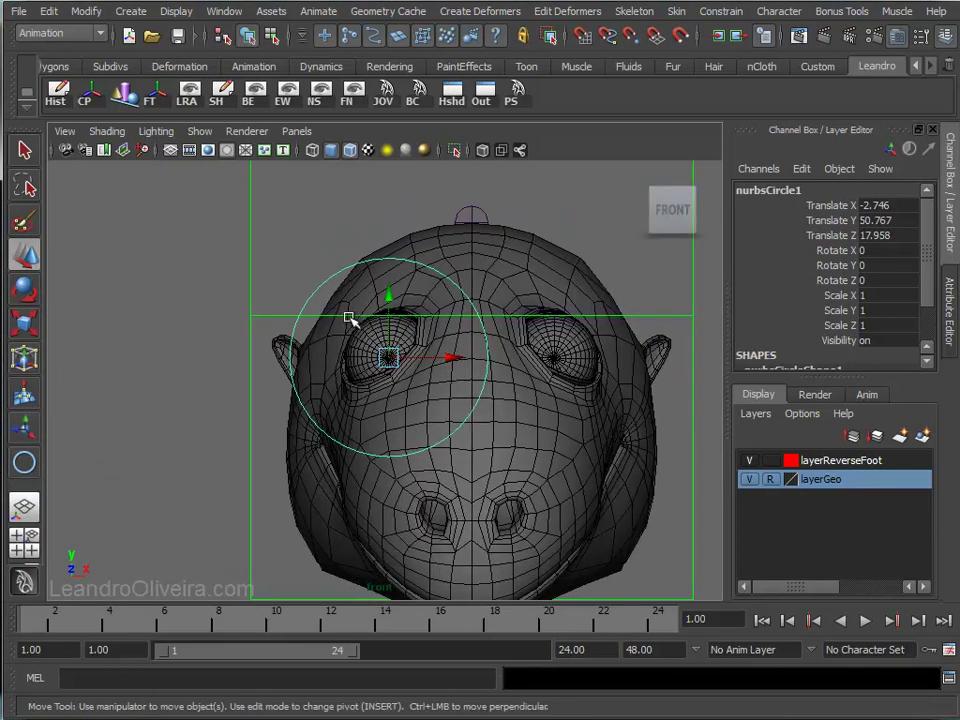
key("r")
left_click_drag(390, 355, 317, 372)
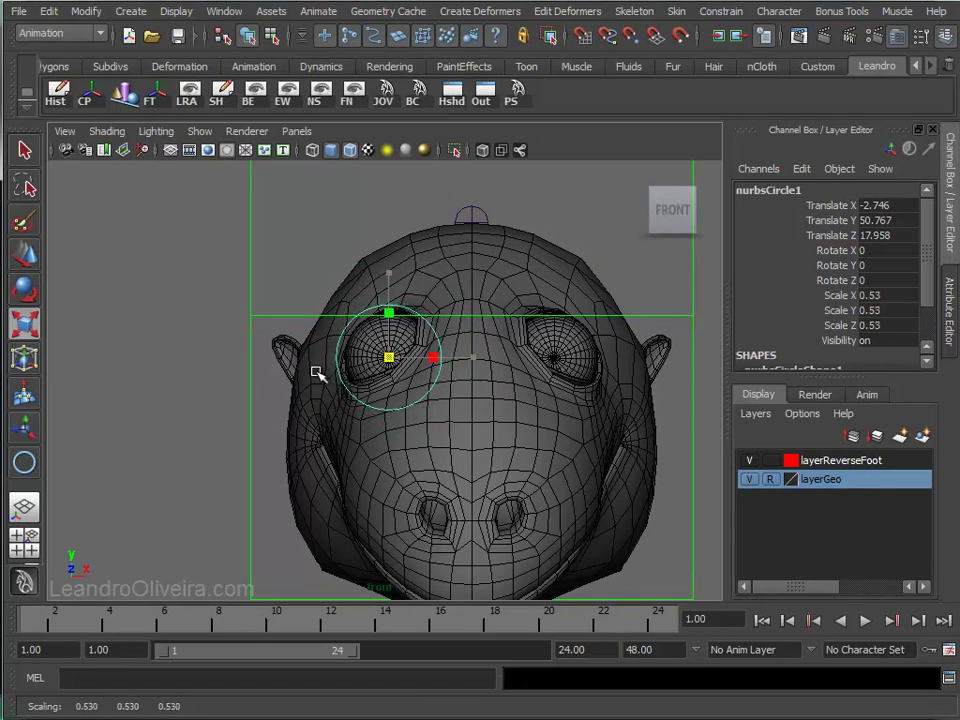
left_click(24, 150)
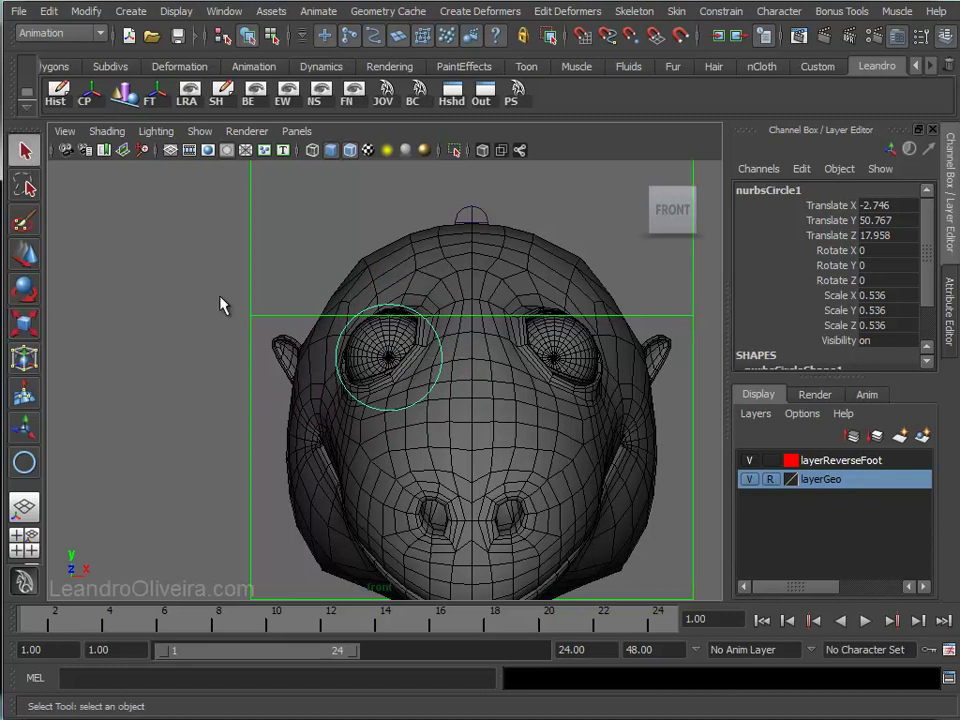
left_click(48, 11)
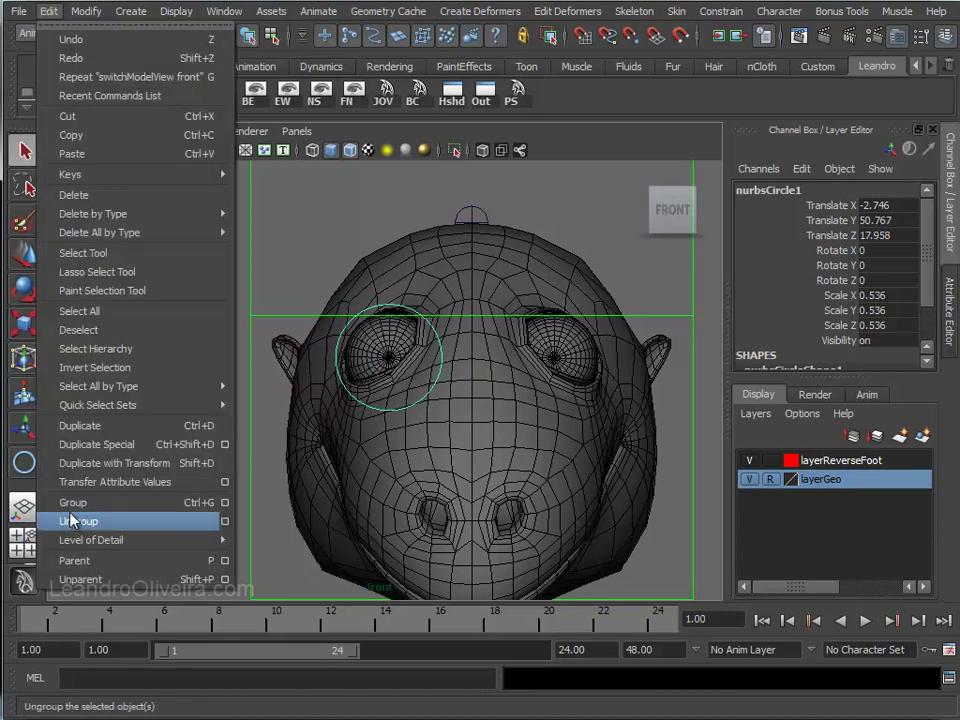
- Duplicate the left eye circle and point-snap the copy onto the right eye's centre
left_click(73, 426)
key("w")
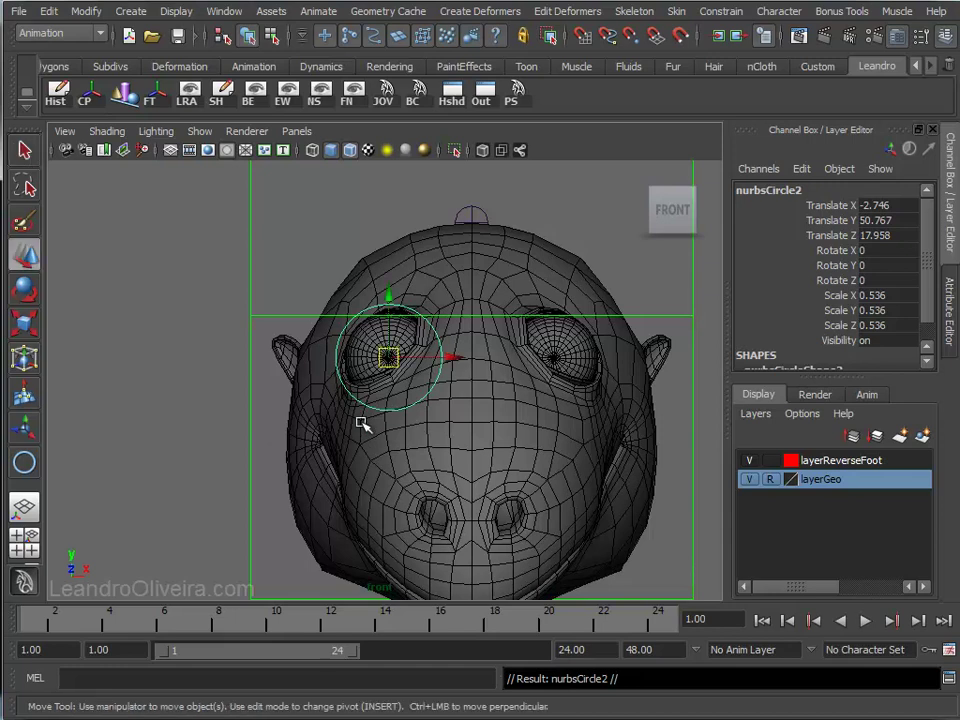
mouse_move(450, 362)
left_mouse_down()
mouse_move(536, 358)
mouse_move(508, 358)
left_mouse_up()
right_click_drag(508, 358, 609, 383, "alt")
middle_click_drag(609, 383, 381, 403, "alt")
right_click_drag(381, 403, 574, 568, "alt")
scroll(529, 465, "up", 2)
scroll(540, 463, "up", 2)
scroll(540, 463, "up", 1)
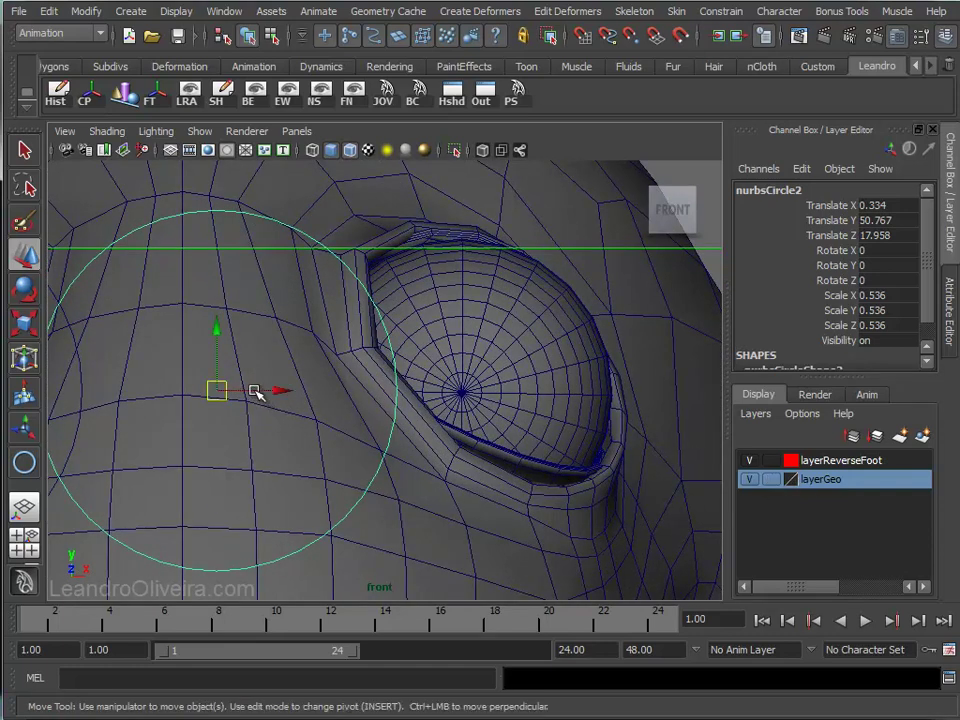
key("v")
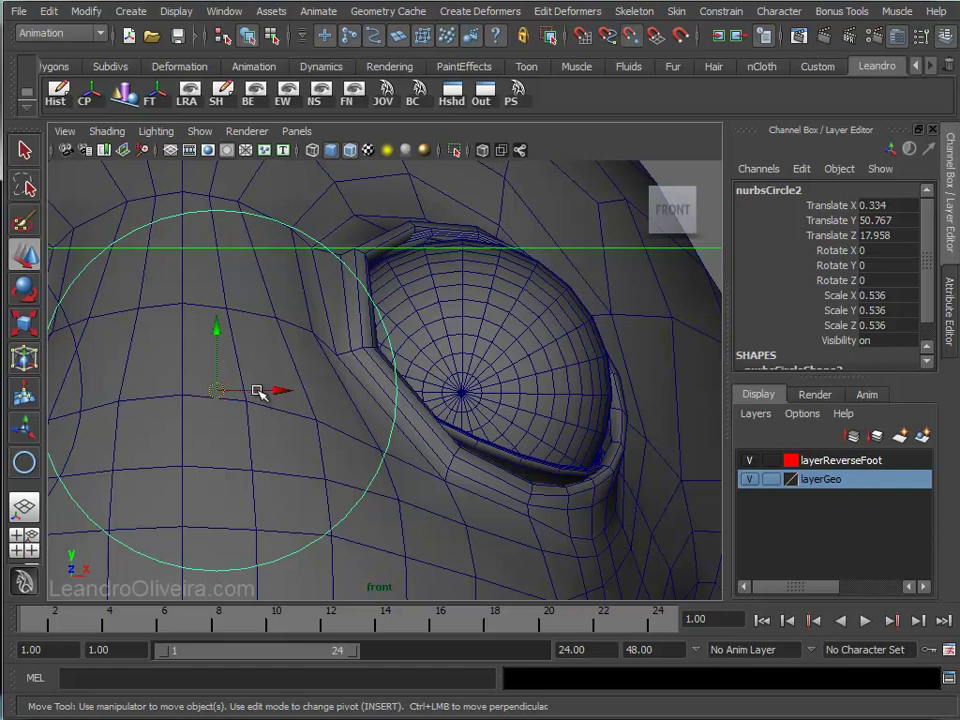
mouse_move(258, 392)
left_mouse_down()
mouse_move(439, 392)
mouse_move(465, 395)
mouse_move(461, 404)
left_mouse_up()
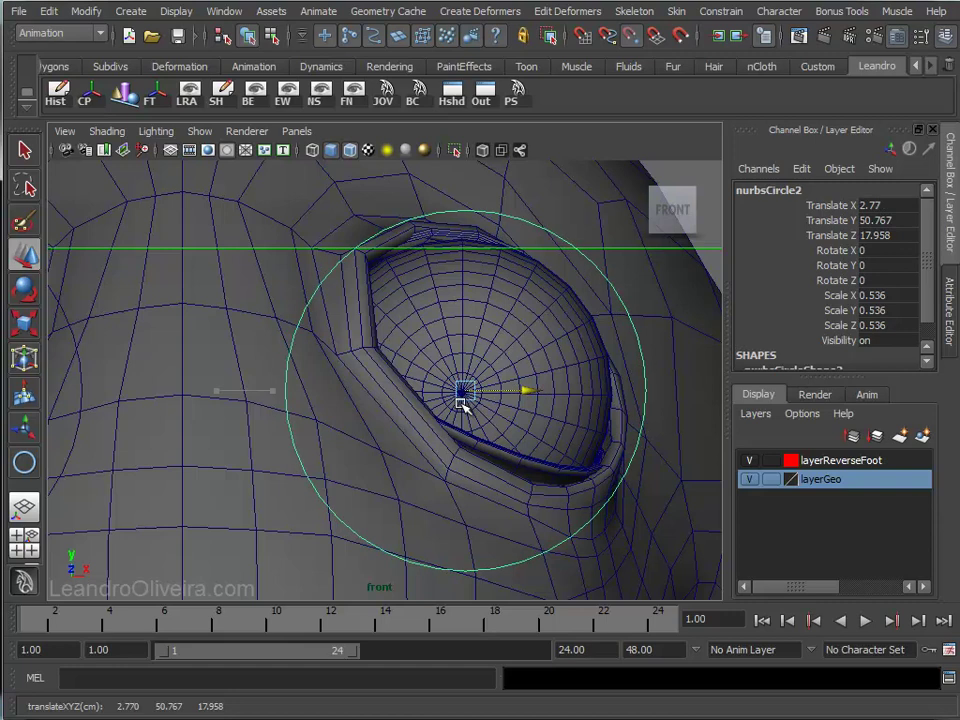
key("ctrl+z")
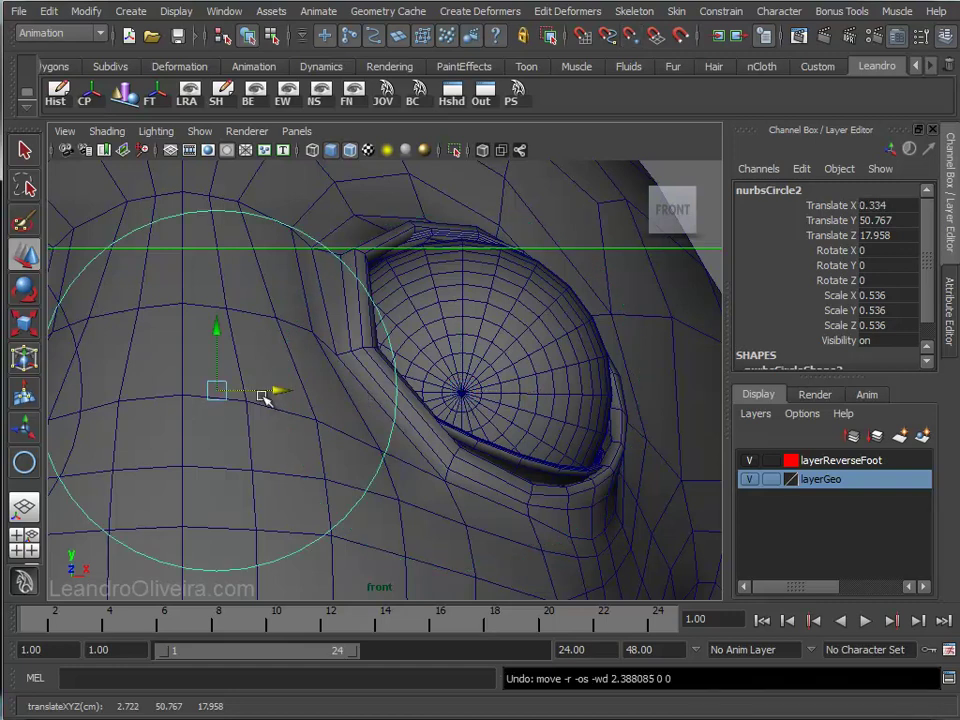
left_click_drag(258, 391, 461, 393)
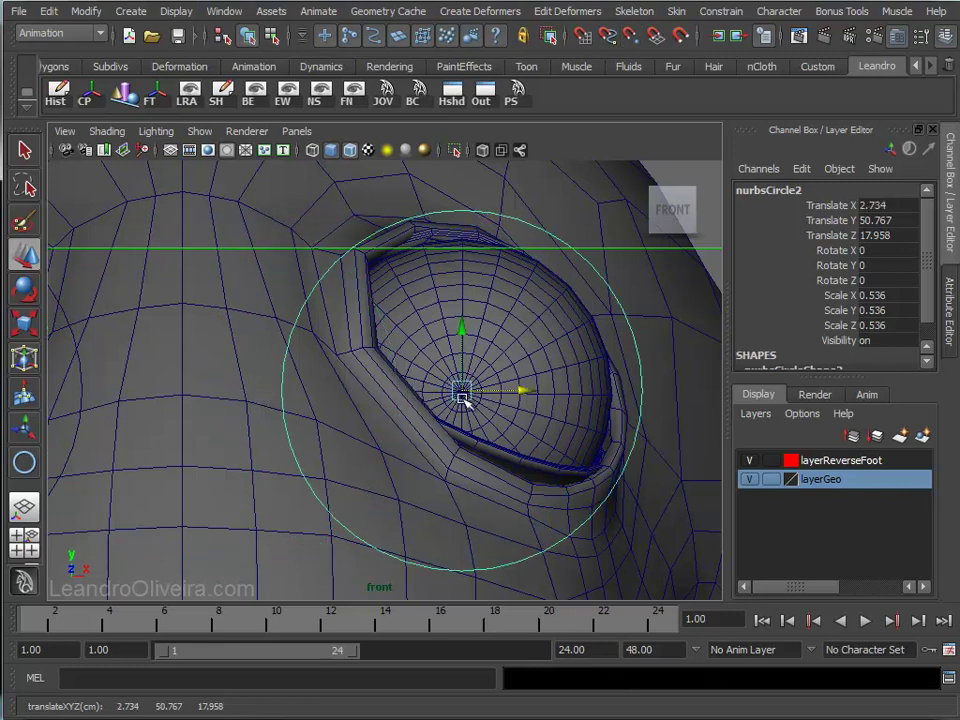
- Frame the whole head and orbit to a near-front perspective view
key("a")
key("space")
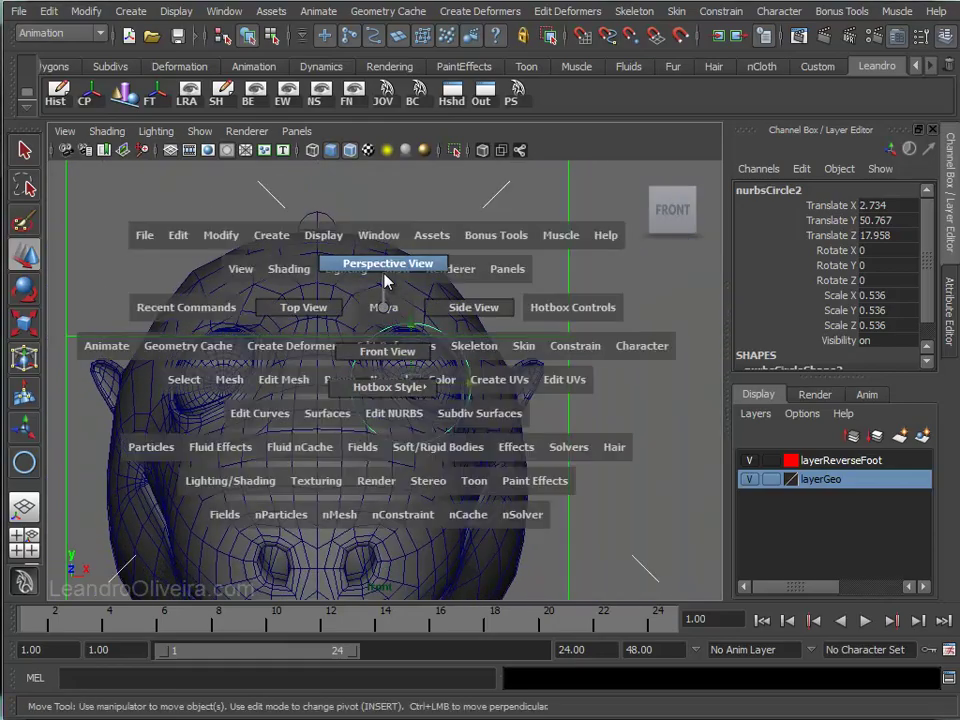
left_click(385, 281)
mouse_move(418, 321)
left_mouse_down("alt")
mouse_move(381, 356)
mouse_move(484, 327)
mouse_move(499, 306)
mouse_move(478, 330)
left_mouse_up("alt")
right_click_drag(478, 330, 463, 383, "alt")
mouse_move(463, 383)
left_mouse_down("alt")
mouse_move(424, 399)
mouse_move(455, 353)
left_mouse_up("alt")
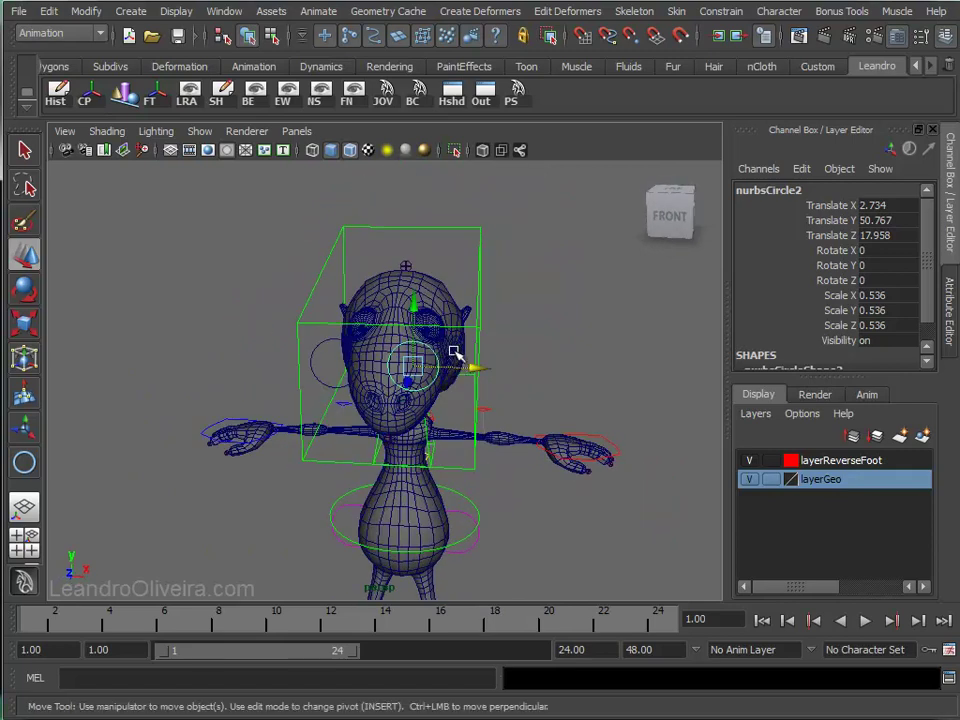
- In the front view, duplicate the left eye circle with Edit > Duplicate
left_click(555, 338)
key("space")
left_click_drag(556, 341, 551, 378)
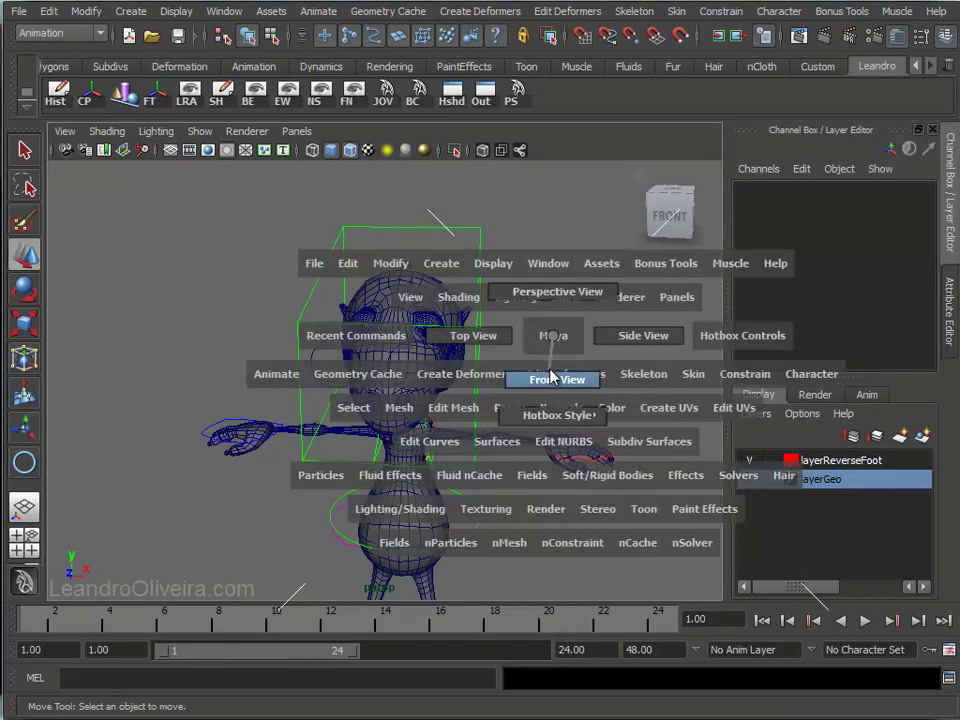
mouse_move(546, 371)
right_mouse_down("alt")
mouse_move(598, 371)
mouse_move(553, 399)
mouse_move(355, 318)
right_mouse_up("alt")
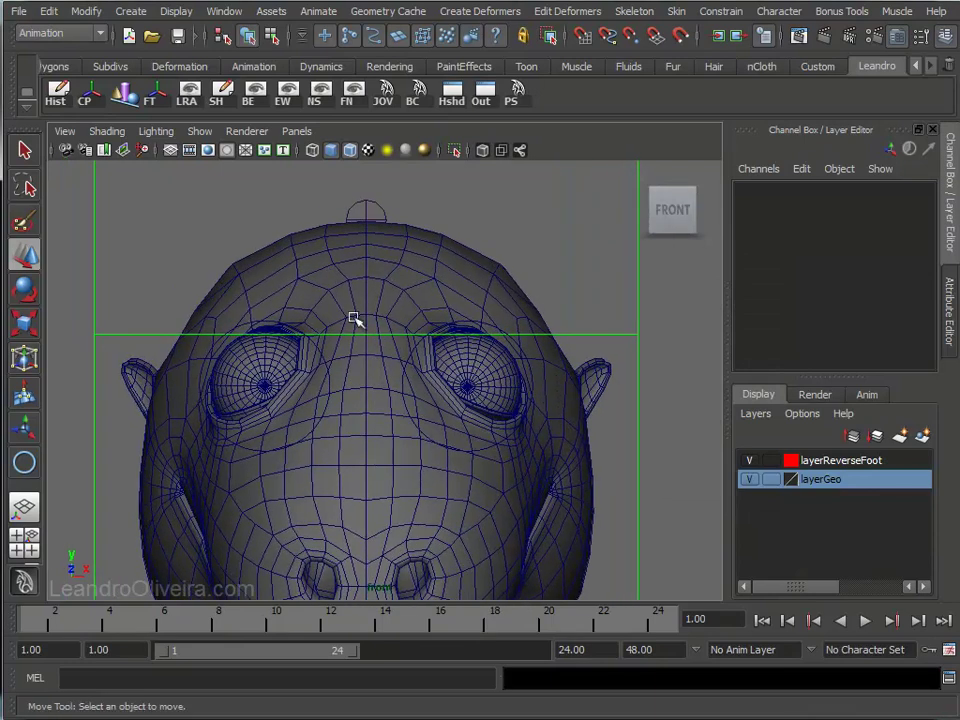
left_click(330, 388)
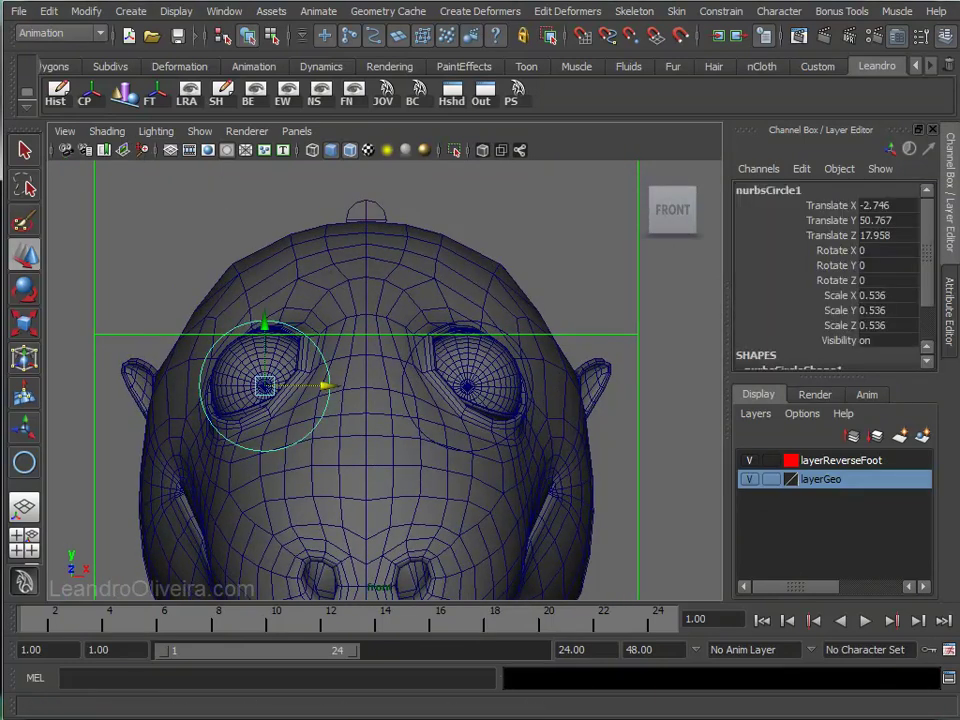
left_click(49, 11)
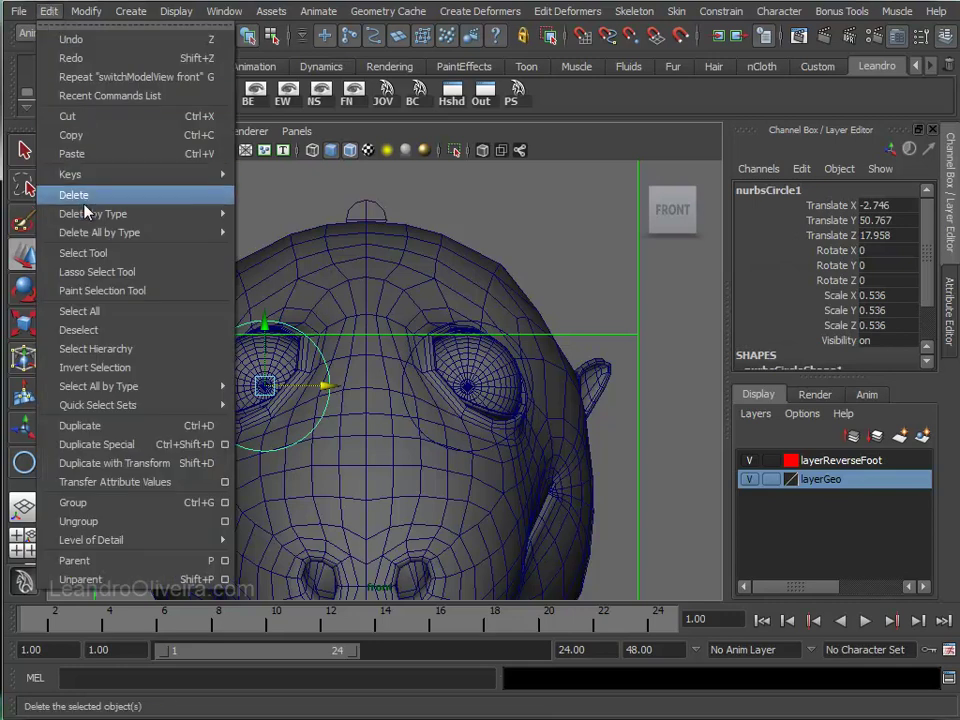
left_click(75, 425)
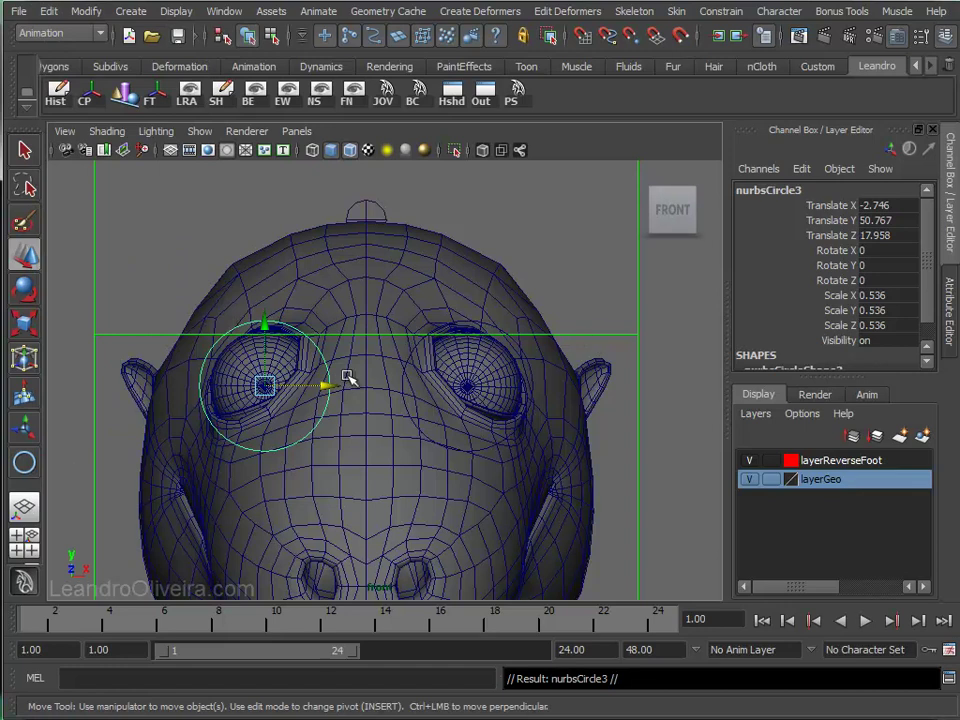
- Centre the copied circle at Translate X 0, with the head mesh made unselectable
left_click_drag(323, 387, 406, 390)
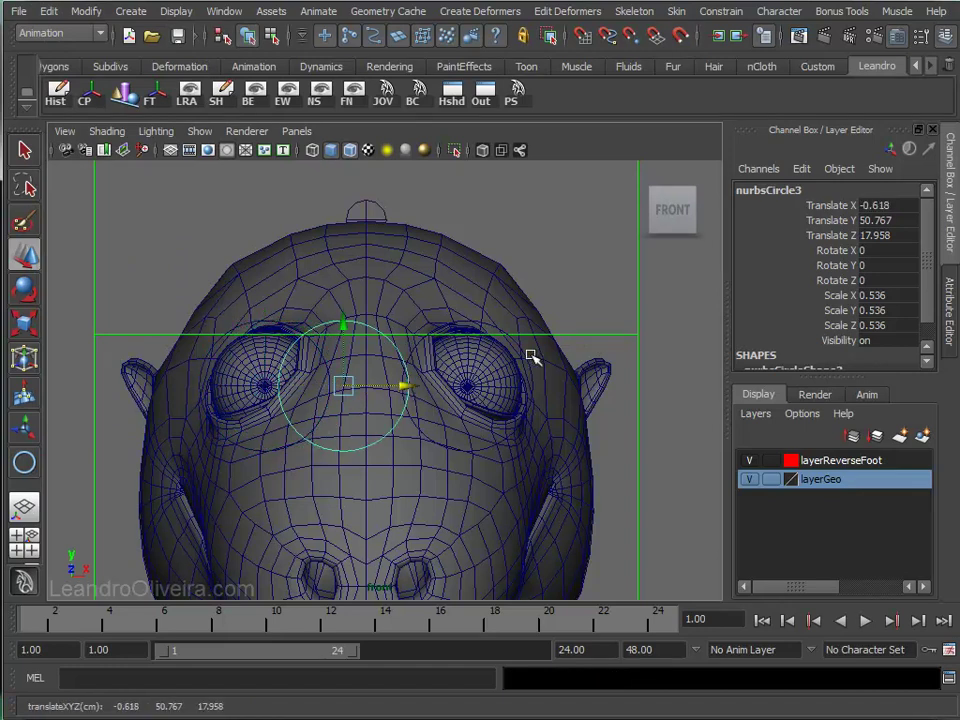
left_click(885, 204)
type("0")
key("Return")
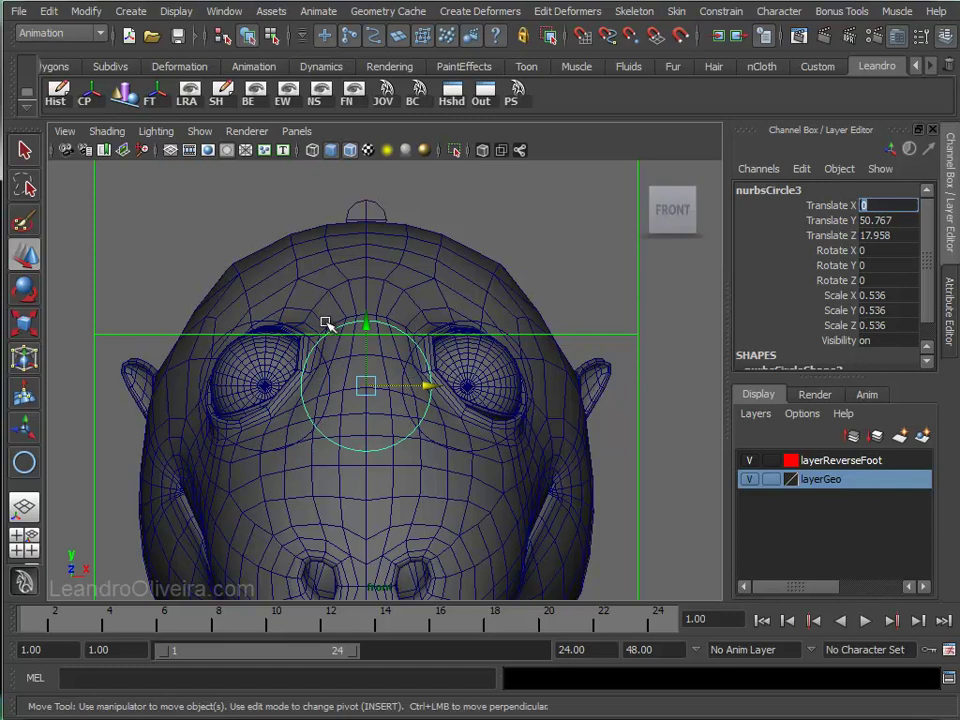
left_click(773, 480)
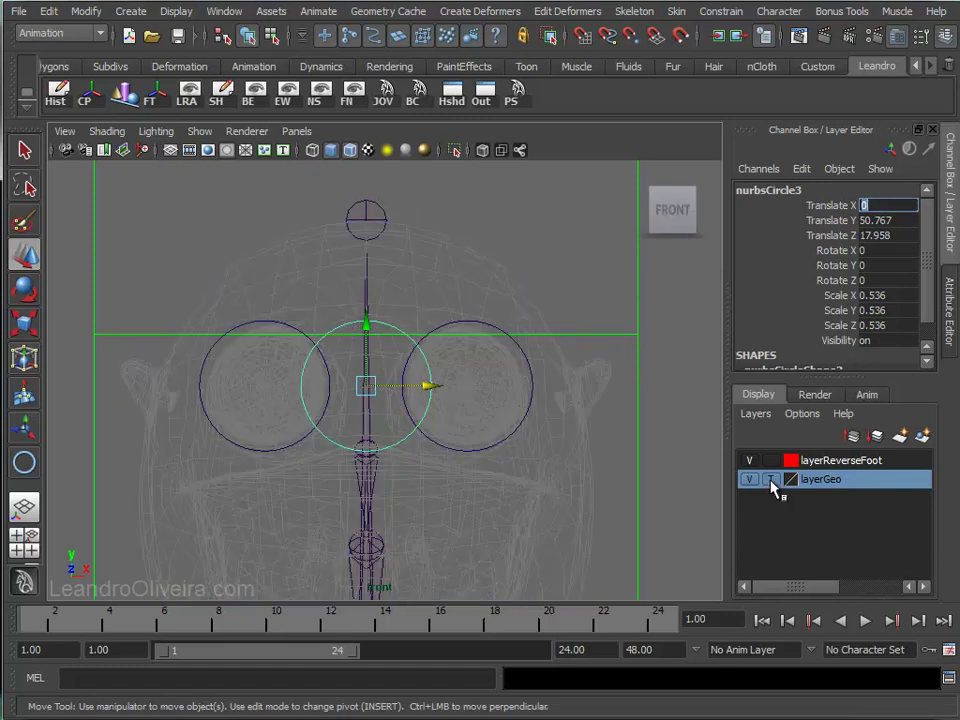
left_click(772, 480)
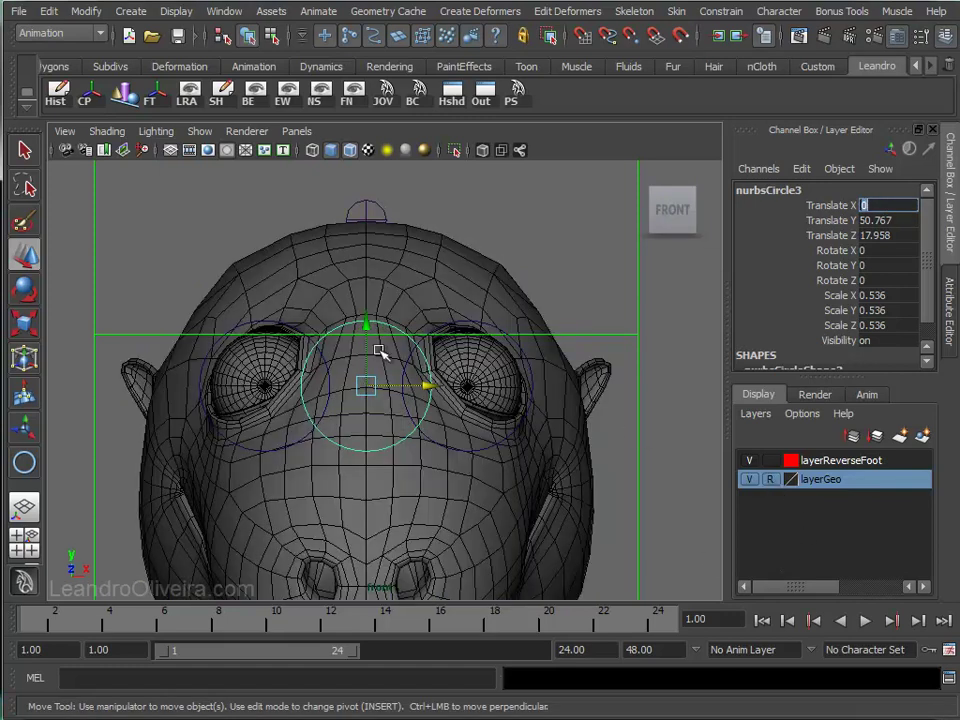
type("r")
key("Return")
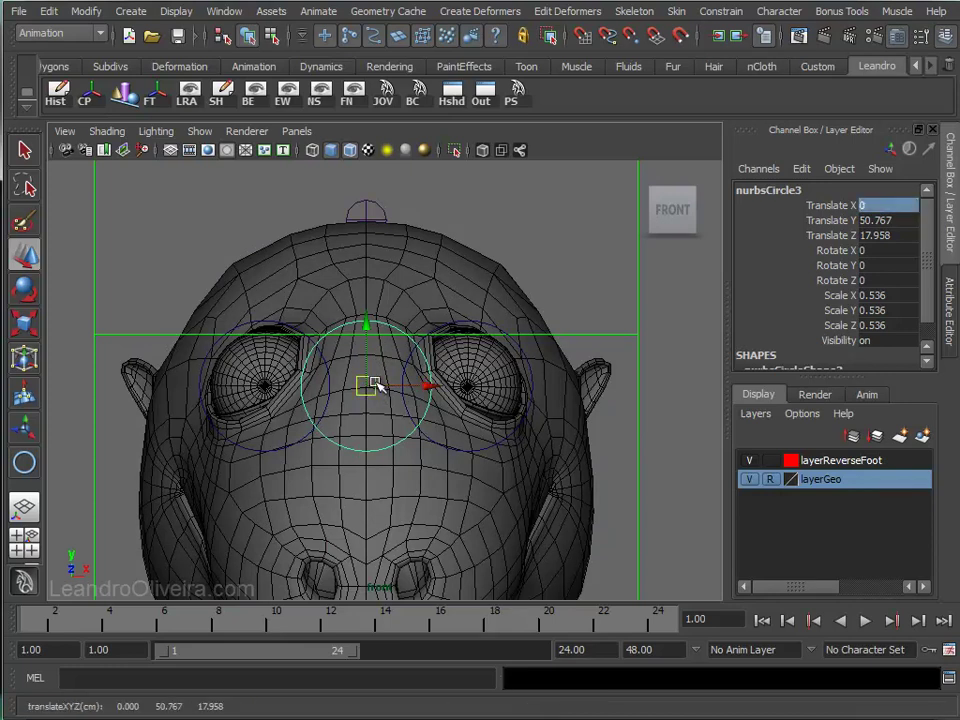
- Scale the circle into a wide oval (about 1.633 × 0.738) enclosing both eyes
key("r")
left_click_drag(366, 387, 574, 392)
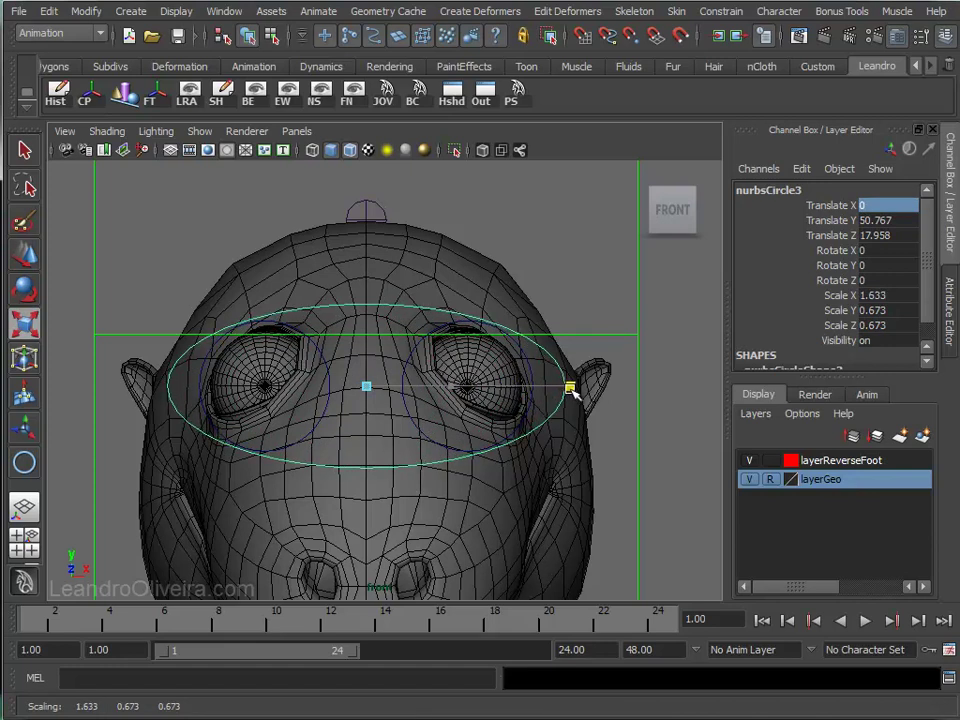
left_click_drag(368, 301, 366, 293)
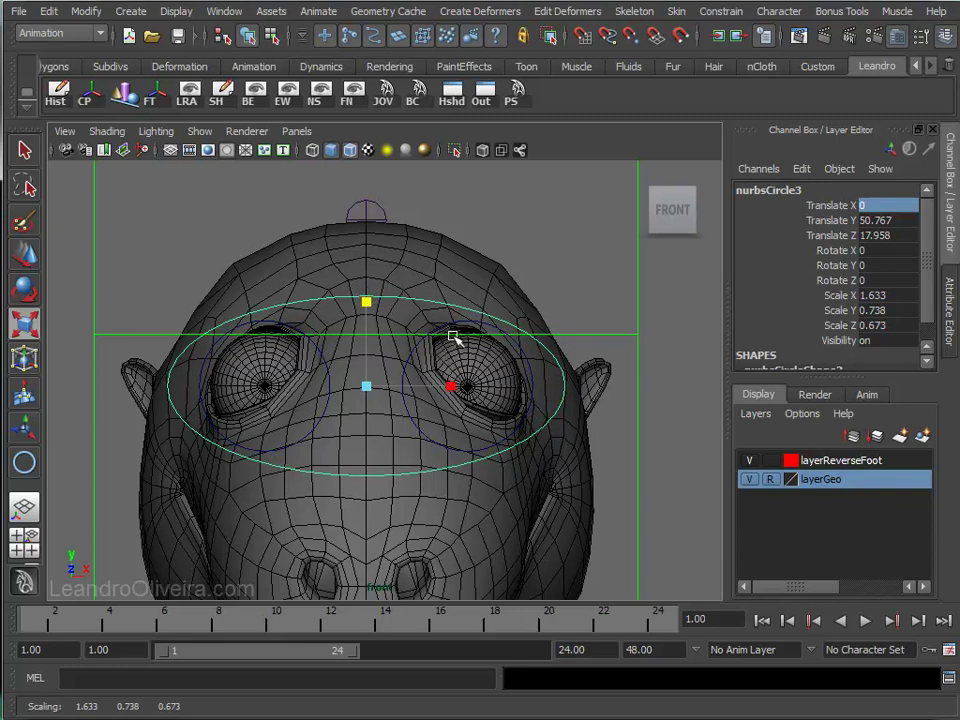
left_click(518, 231)
- In perspective view, rename the oval circle to ctrl_Eyes in the Channel Box
key("space")
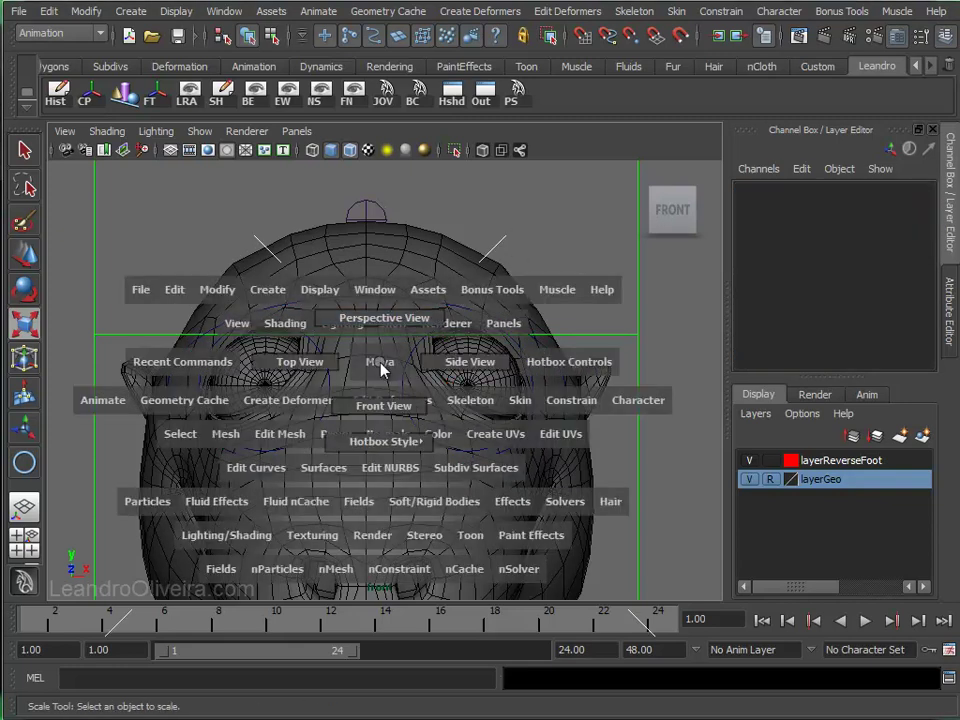
mouse_move(381, 321)
left_mouse_down("alt")
mouse_move(398, 338)
mouse_move(306, 336)
mouse_move(311, 375)
mouse_move(372, 371)
mouse_move(315, 332)
left_mouse_up("alt")
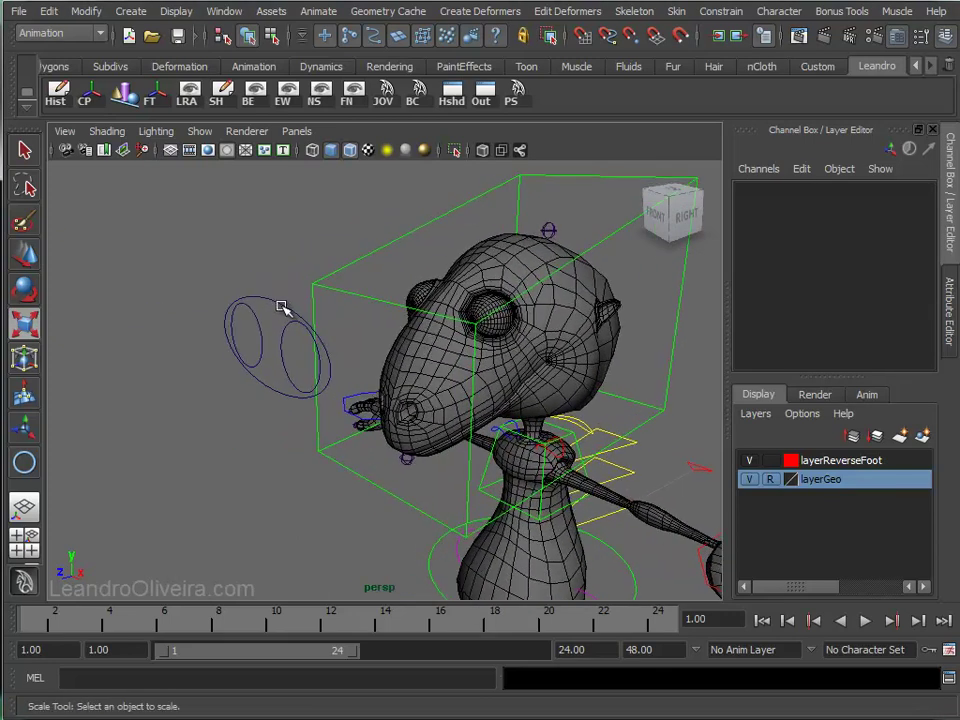
left_click(279, 302)
left_click(779, 192)
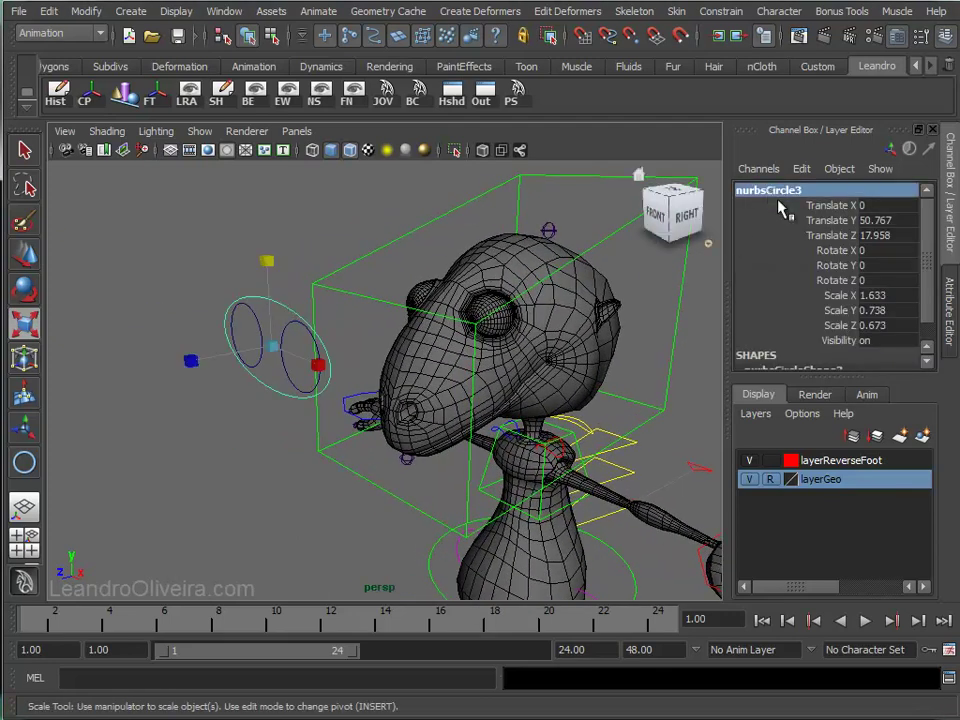
double_click(783, 191)
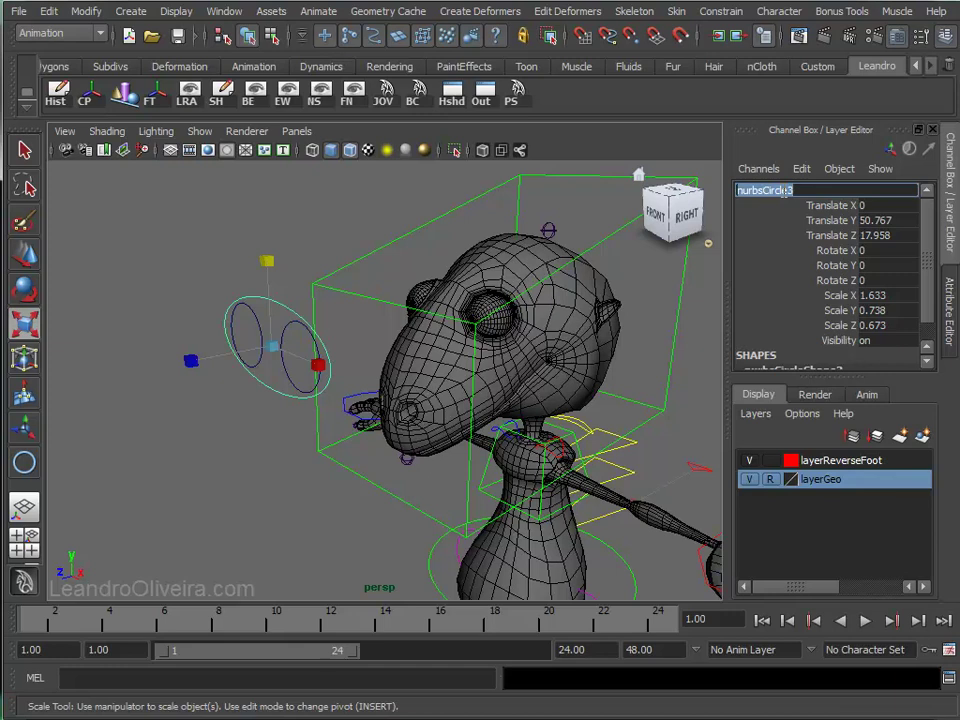
type("ctrl_Eyes")
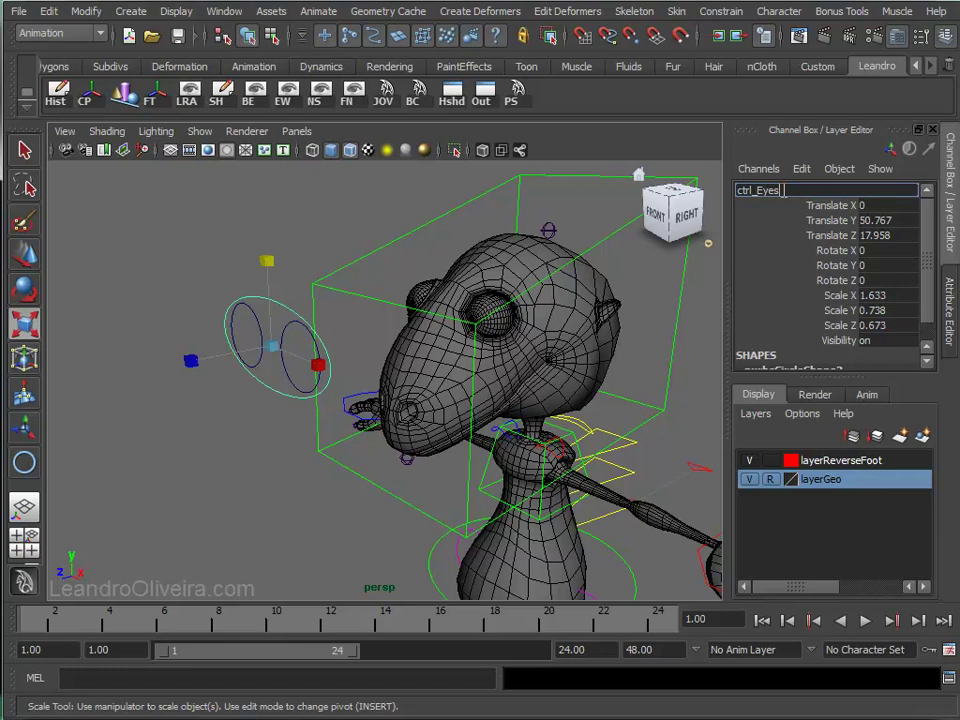
key("Return")
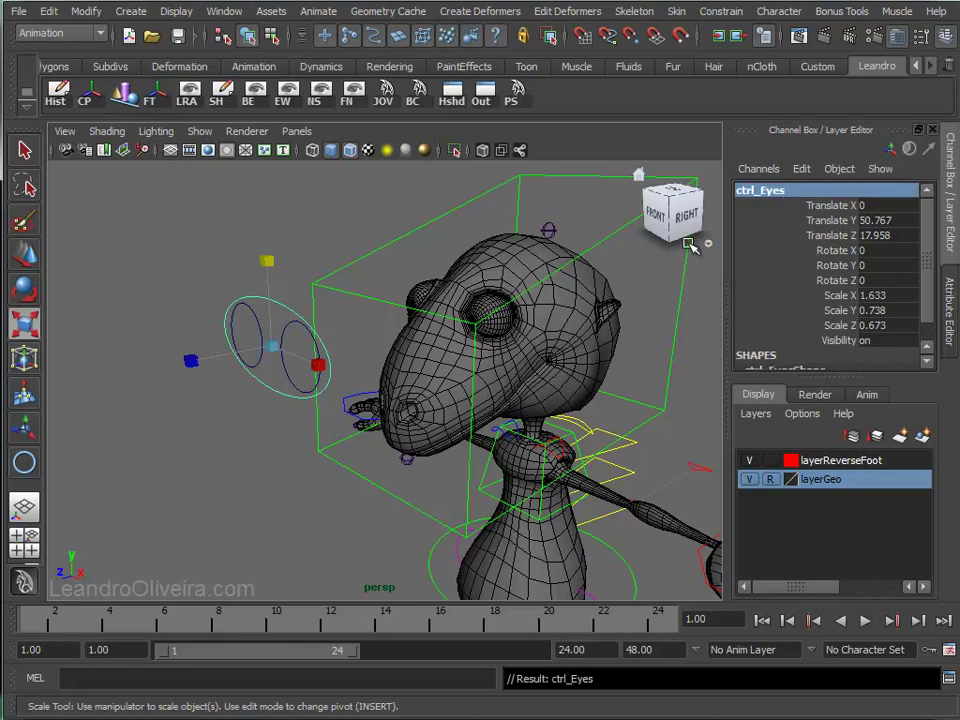
- Select the left eye circle, nurbsCircle1, and start typing its new name
left_click(251, 306)
double_click(756, 190)
type("c")
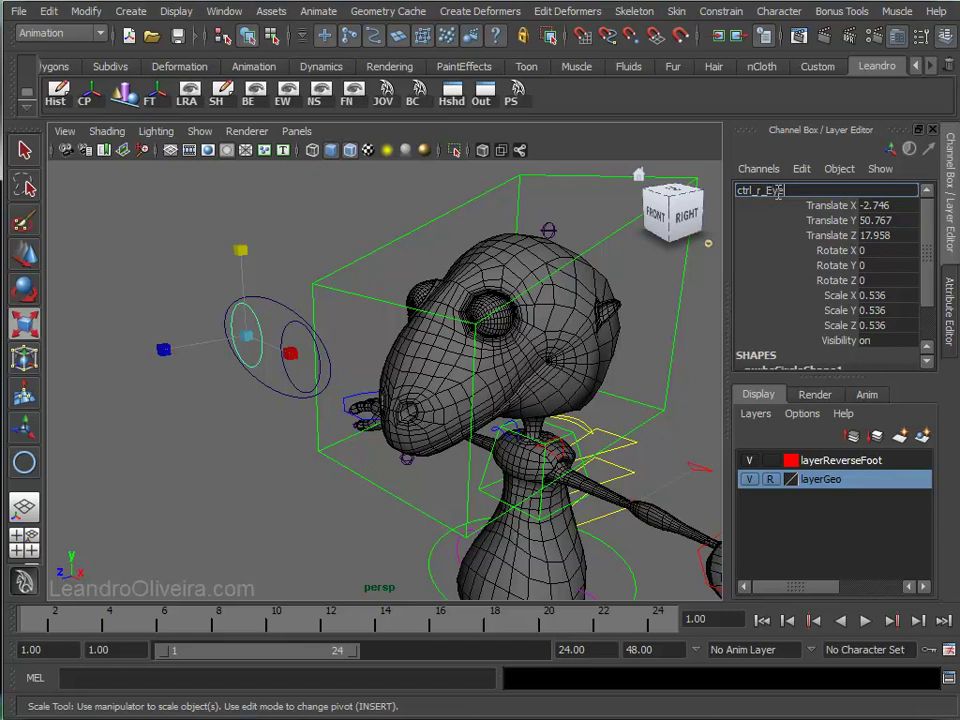
- Name the right inner eye circle ctrl_r_Eye in the Channel Box
key("Return")
left_click(777, 192)
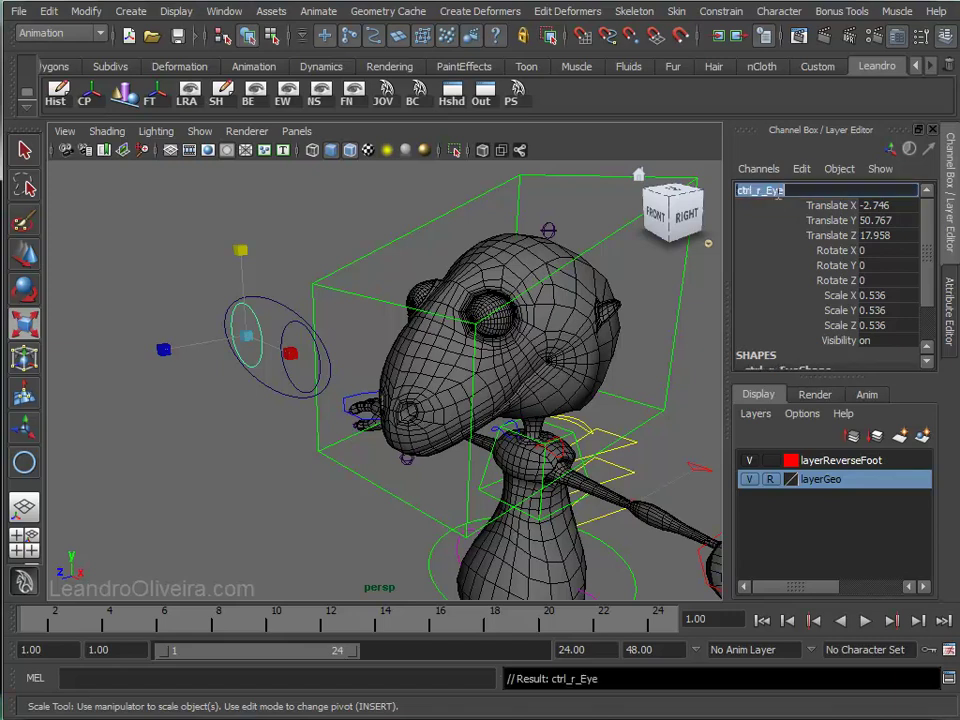
type("q")
left_click(288, 331)
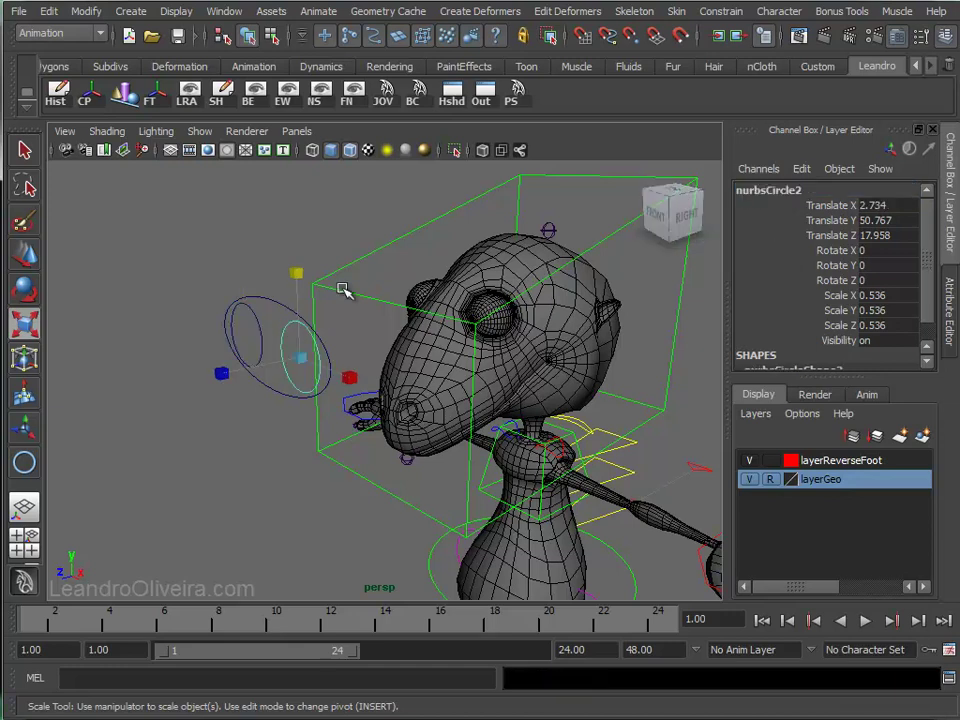
left_click(256, 317)
mouse_move(673, 212)
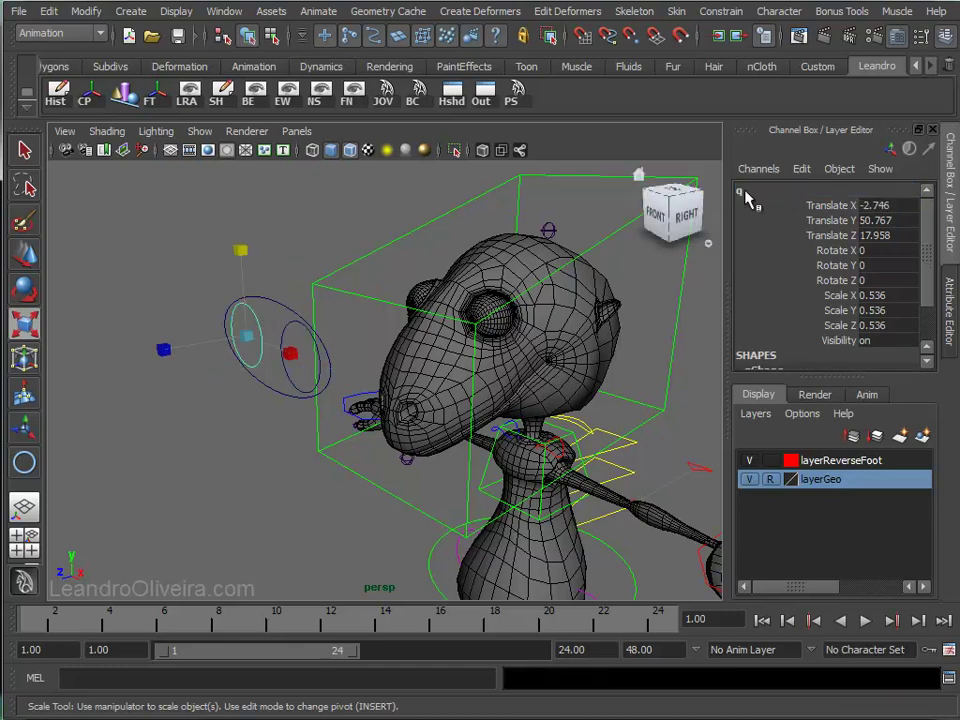
double_click(742, 191)
key("Return")
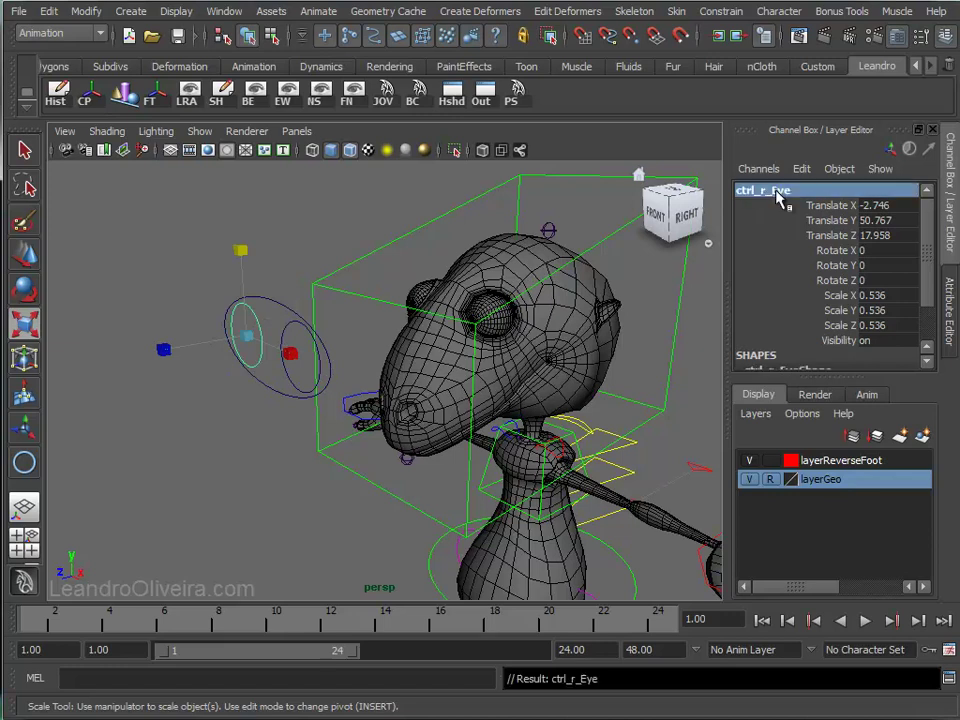
- Rename the other inner circle, nurbsCircle2, to ctrl_l_Eye and add the outer ctrl_Eyes ellipse to the selection
left_click(289, 333)
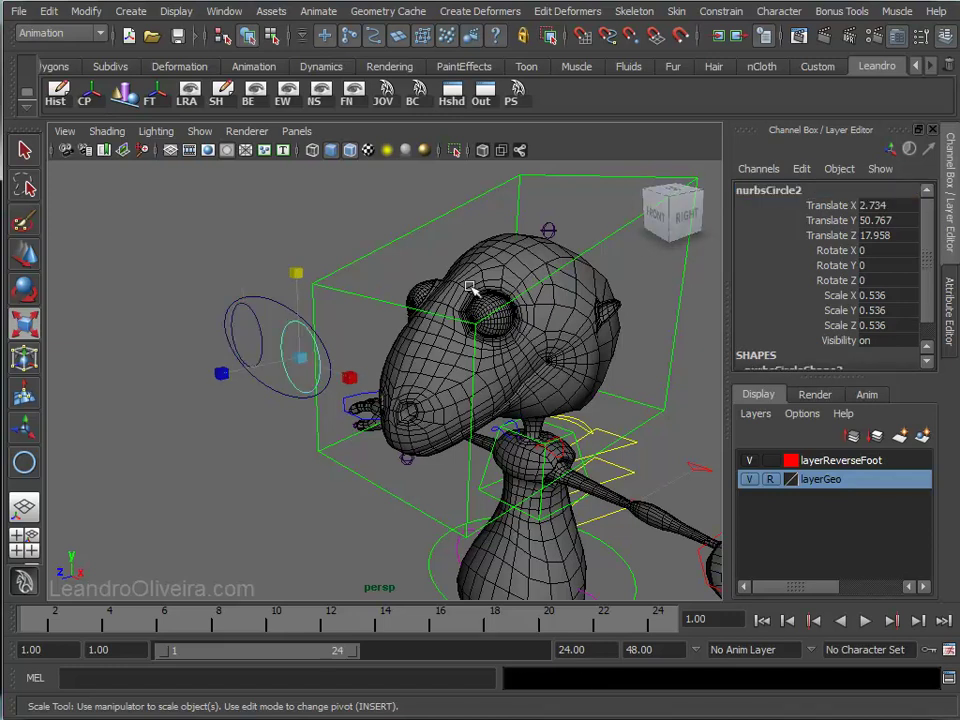
double_click(755, 190)
type("ctrl_r_Eye")
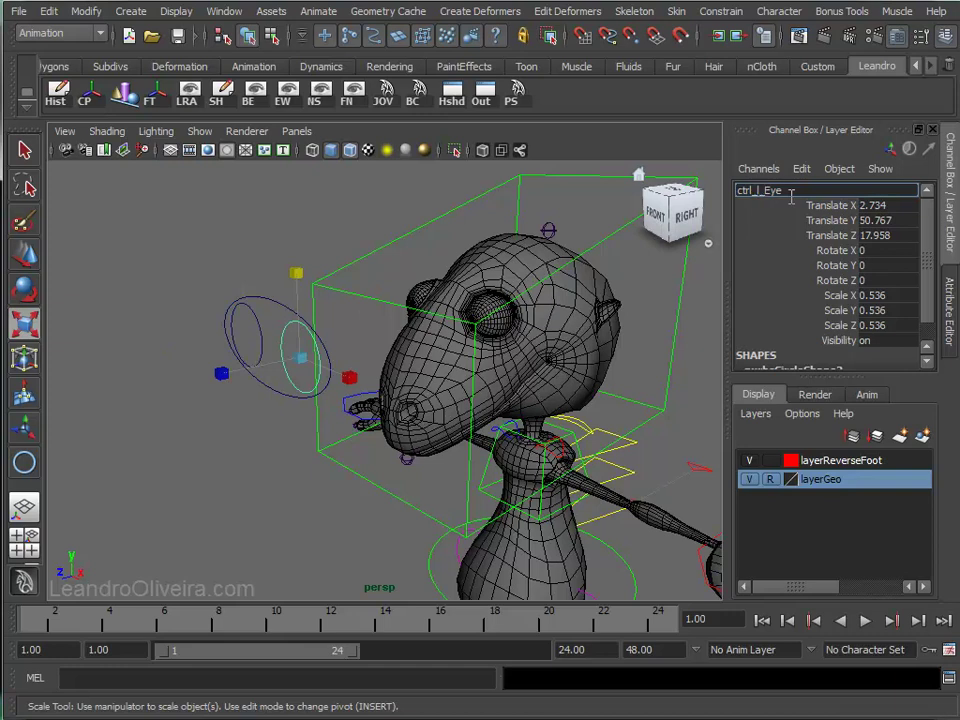
key("Return")
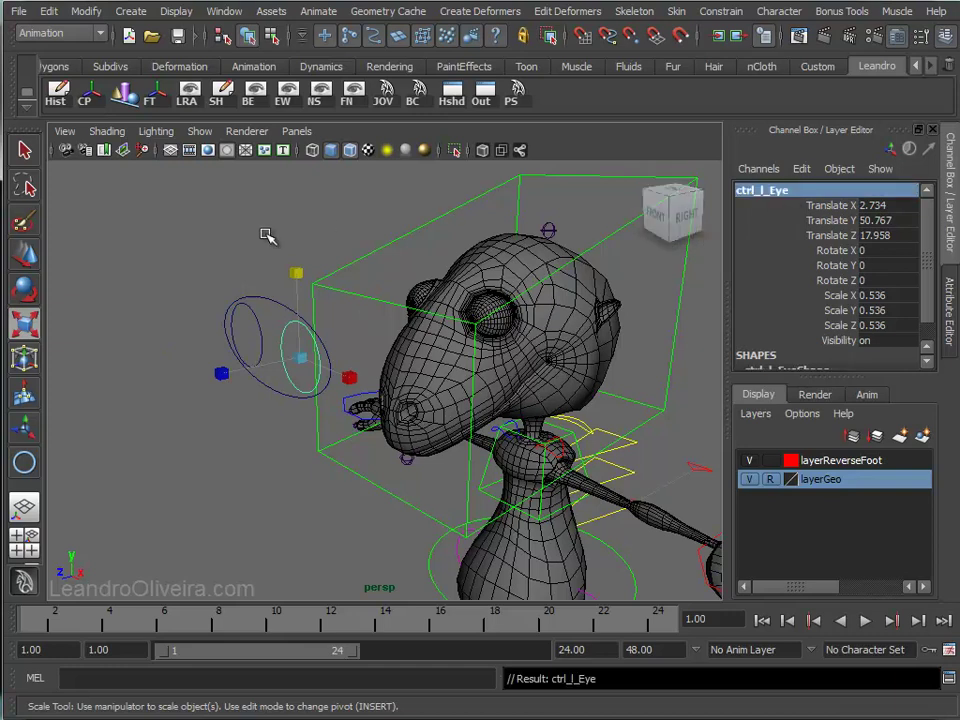
left_click(268, 300)
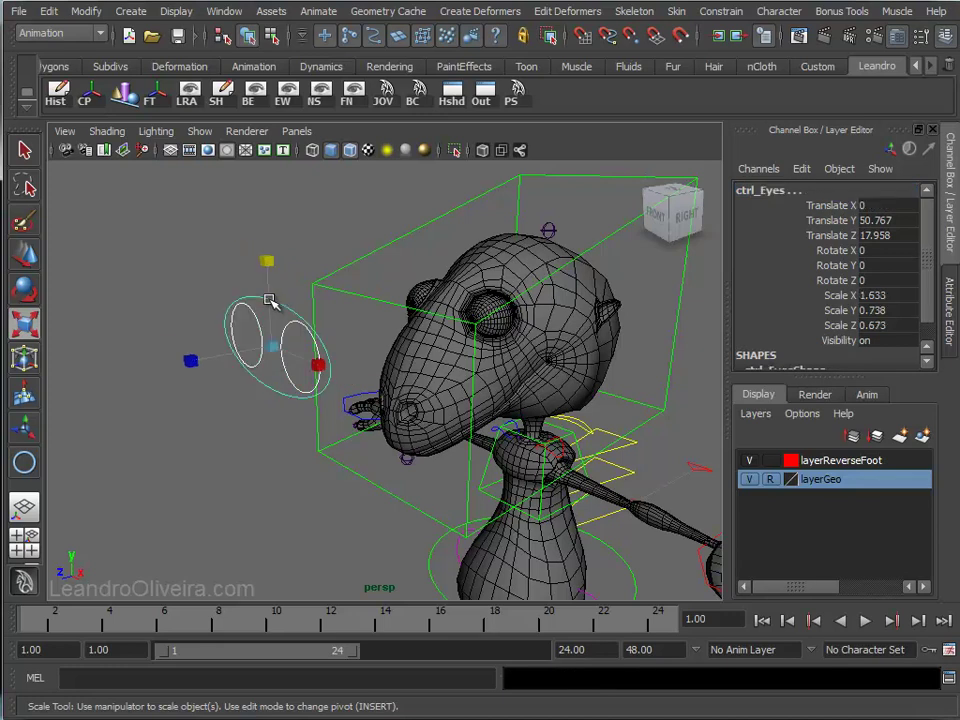
- Apply Modify > Freeze Transformations to the selected eye controls
left_click(20, 12)
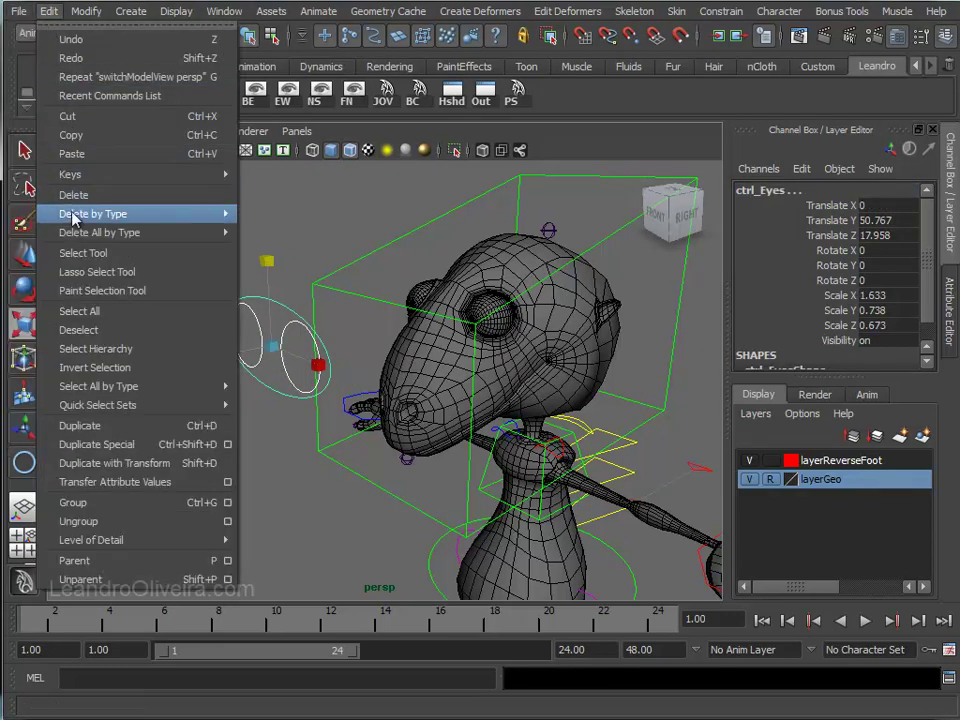
mouse_move(93, 214)
left_click(270, 226)
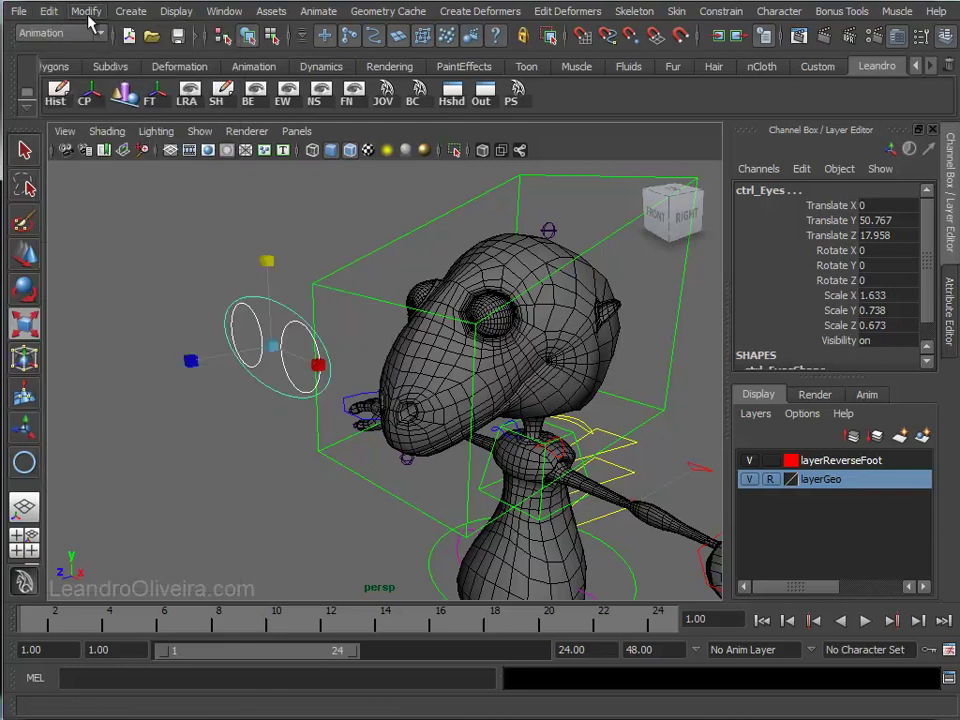
left_click(86, 12)
left_click(116, 77)
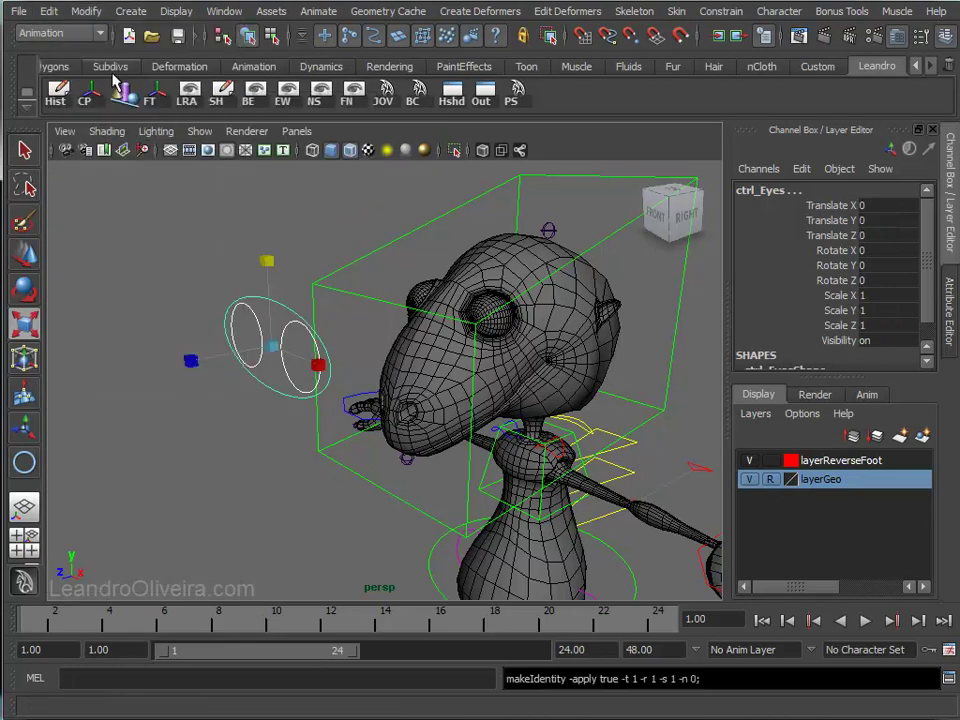
- Switch to the Select tool and click each eye control to check its zeroed values
left_click(167, 238)
key("q")
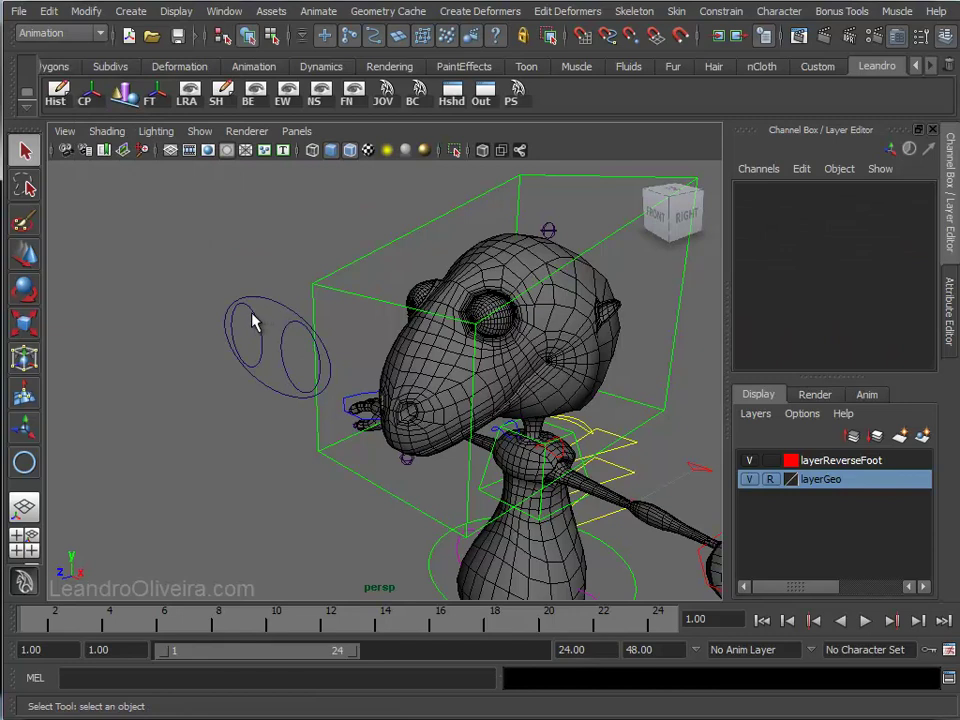
left_click(252, 320)
left_click(289, 343)
left_click(274, 303)
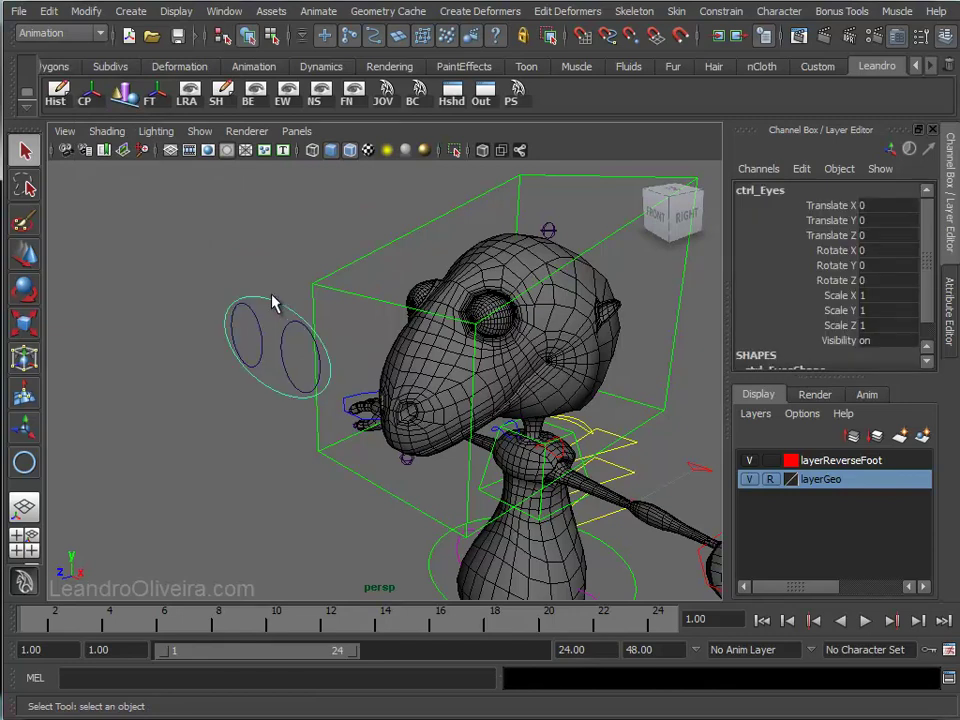
- Orbit to a three-quarter view of the character and select ctrl_l_Eye
mouse_move(240, 281)
right_mouse_down("alt")
mouse_move(261, 354)
mouse_move(326, 358)
right_mouse_up("alt")
mouse_move(326, 358)
left_mouse_down("alt")
mouse_move(401, 339)
mouse_move(369, 356)
left_mouse_up("alt")
right_click_drag(369, 356, 264, 321, "alt")
mouse_move(264, 321)
left_mouse_down("alt")
mouse_move(246, 293)
mouse_move(252, 310)
left_mouse_up("alt")
mouse_move(400, 376)
right_mouse_down("alt")
mouse_move(300, 289)
mouse_move(407, 261)
right_mouse_up("alt")
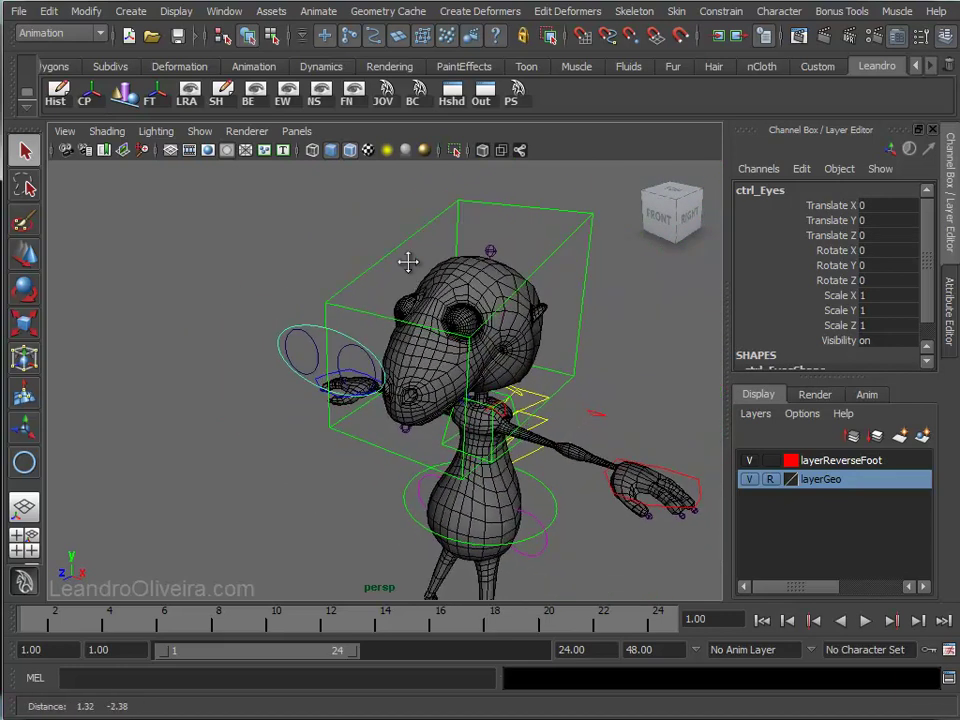
left_click_drag(407, 261, 349, 332, "alt")
left_click(352, 328)
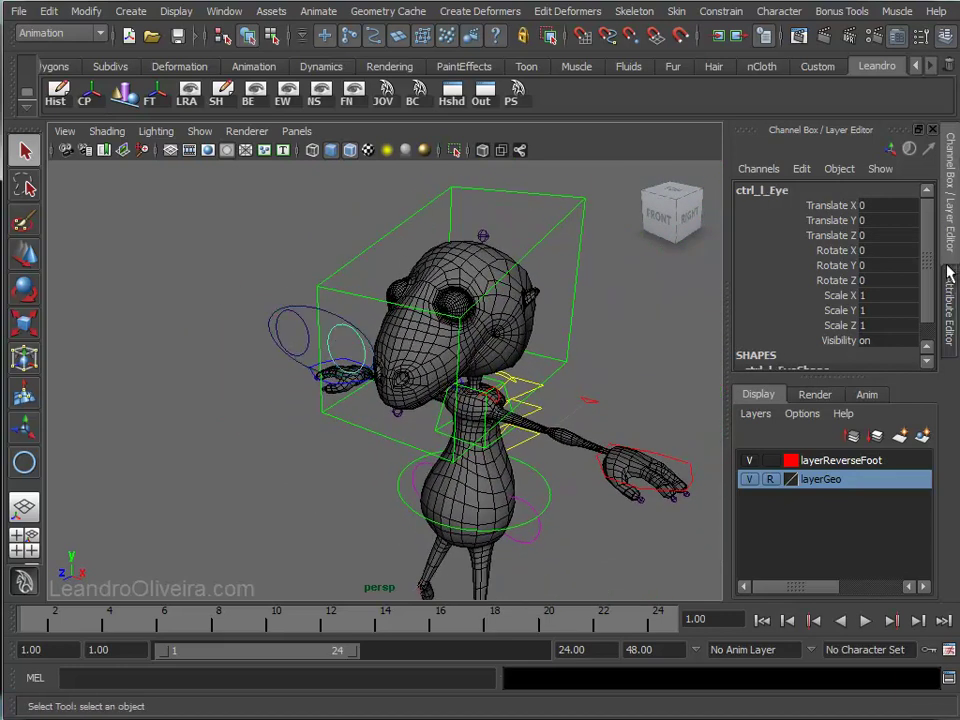
- Enable drawing overrides on ctrl_l_Eye in the Attribute Editor and set its colour to red
left_click(950, 278)
left_click(578, 188)
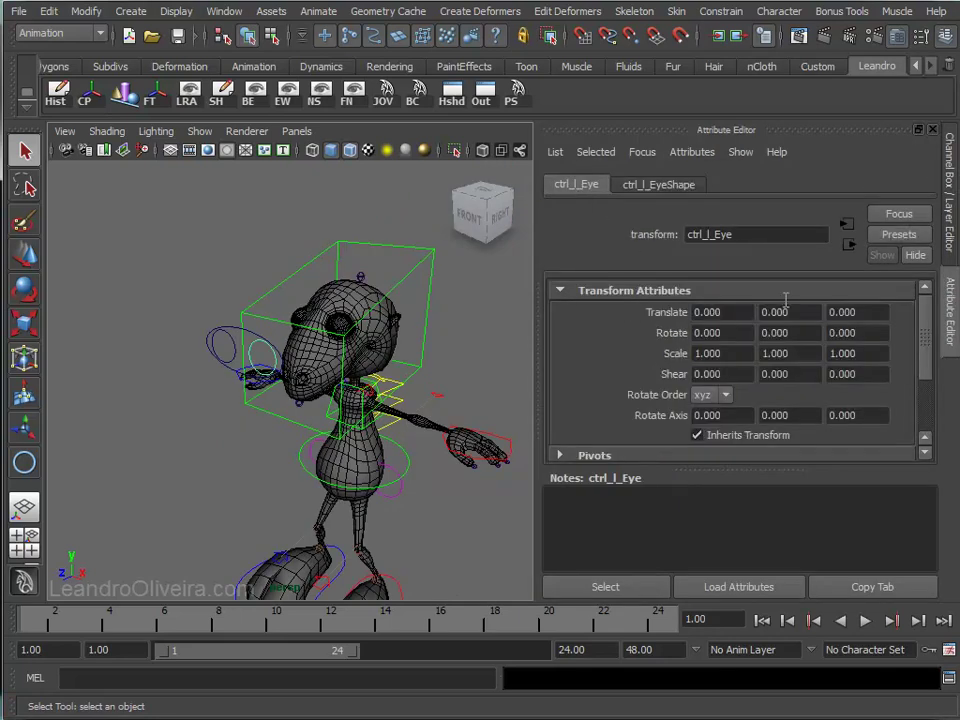
left_click_drag(923, 313, 926, 386)
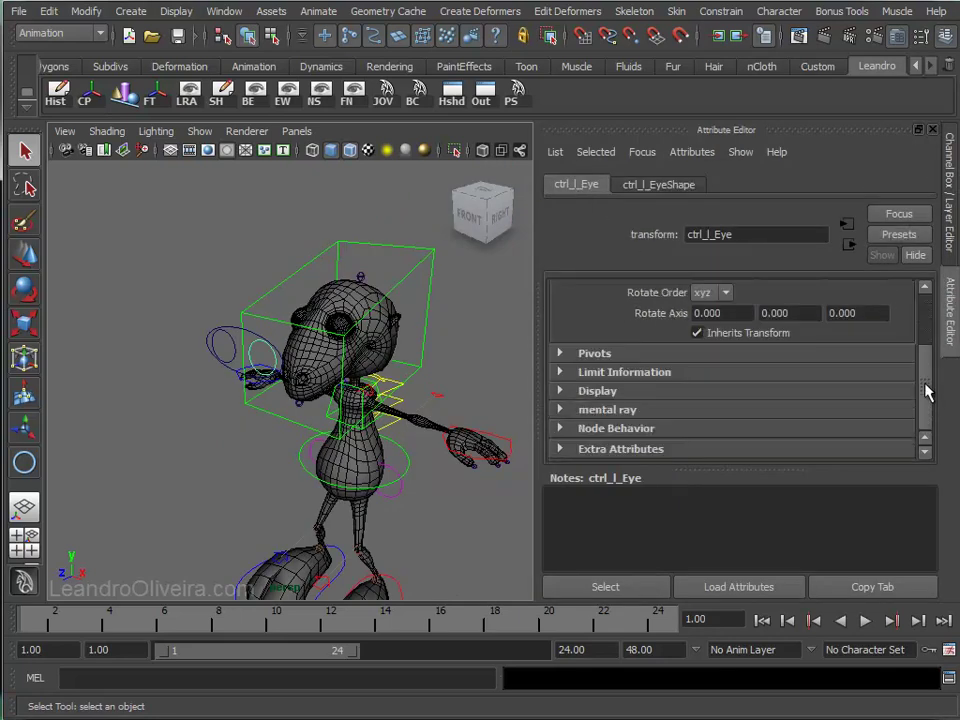
left_click(572, 392)
left_click_drag(926, 340, 926, 403)
left_click(562, 389)
left_click(716, 355)
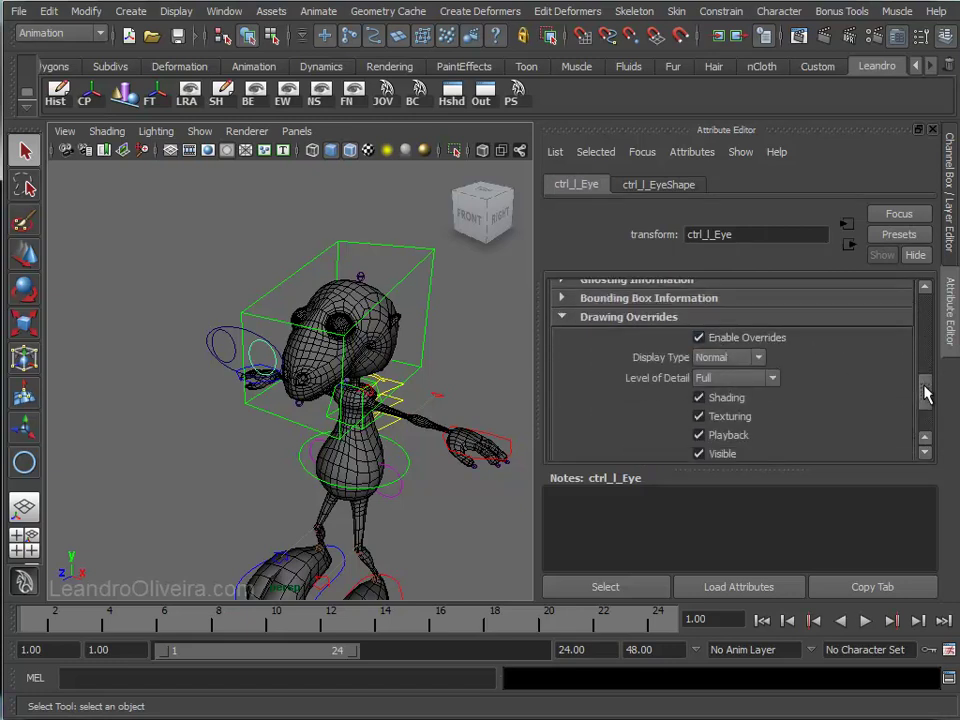
scroll(795, 397, "down", 3)
left_click_drag(766, 383, 811, 391)
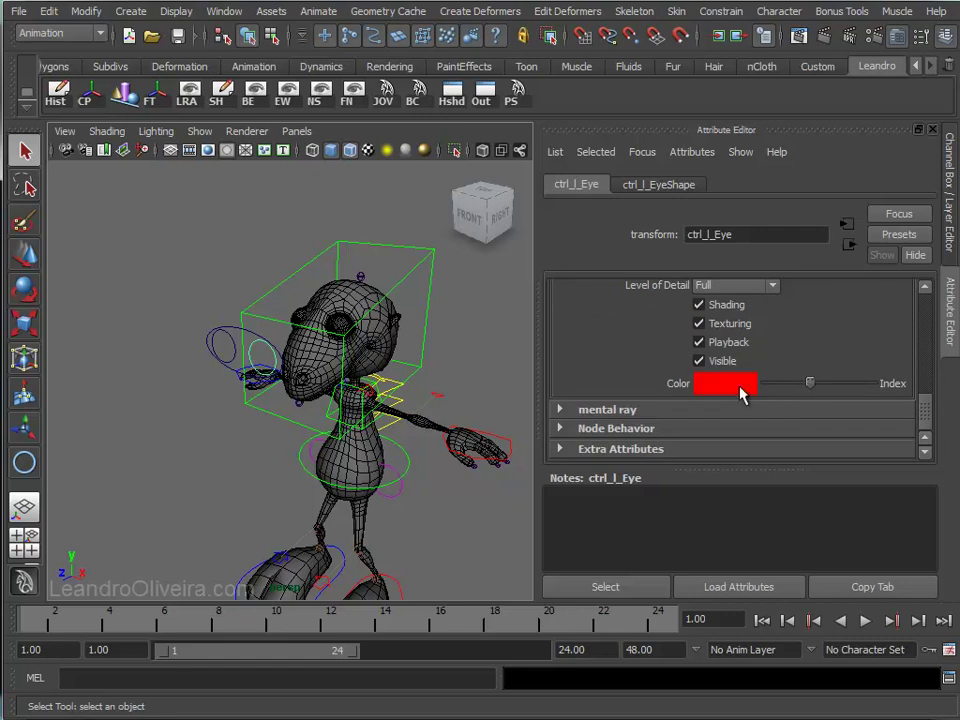
- Give ctrl_r_Eye a blue override colour
left_click(236, 350)
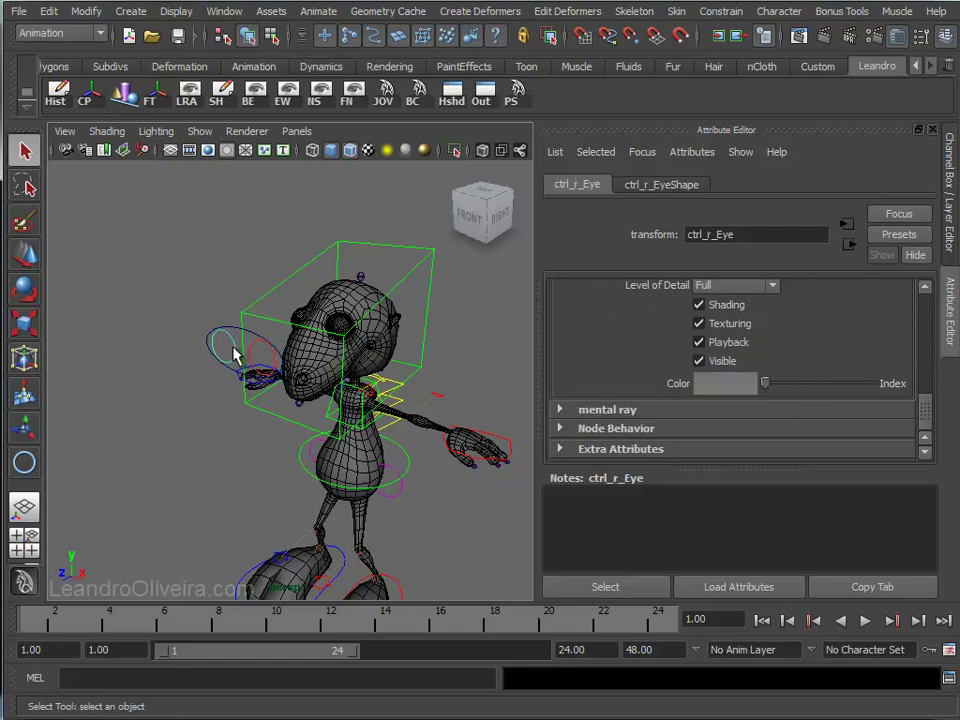
mouse_move(928, 408)
left_mouse_down()
mouse_move(926, 392)
mouse_move(707, 381)
left_mouse_up()
scroll(930, 403, "down", 2)
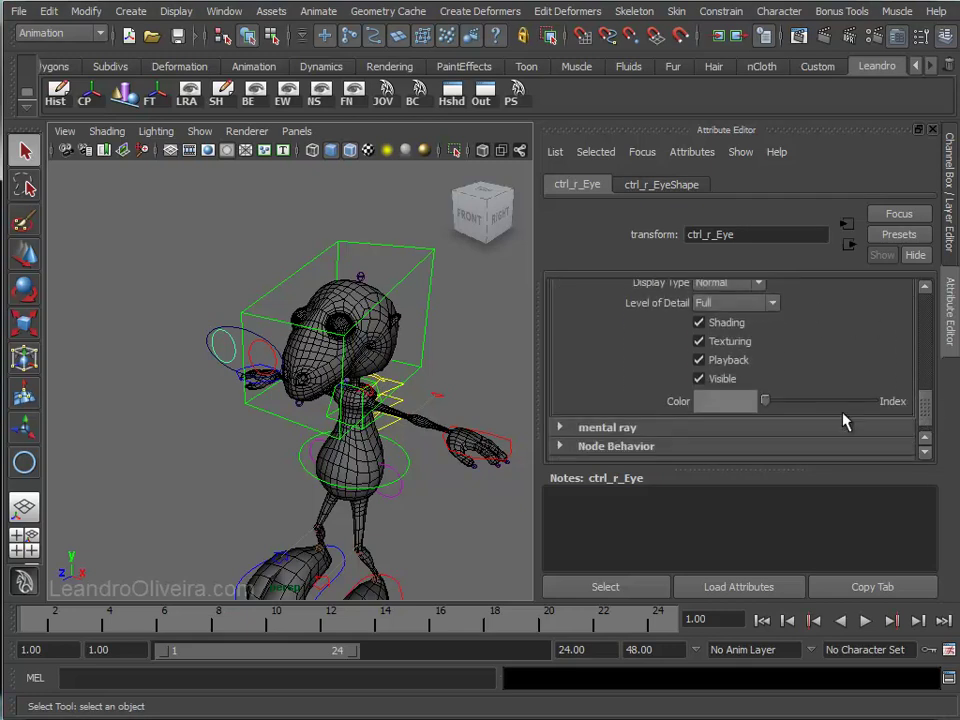
left_click_drag(774, 405, 787, 408)
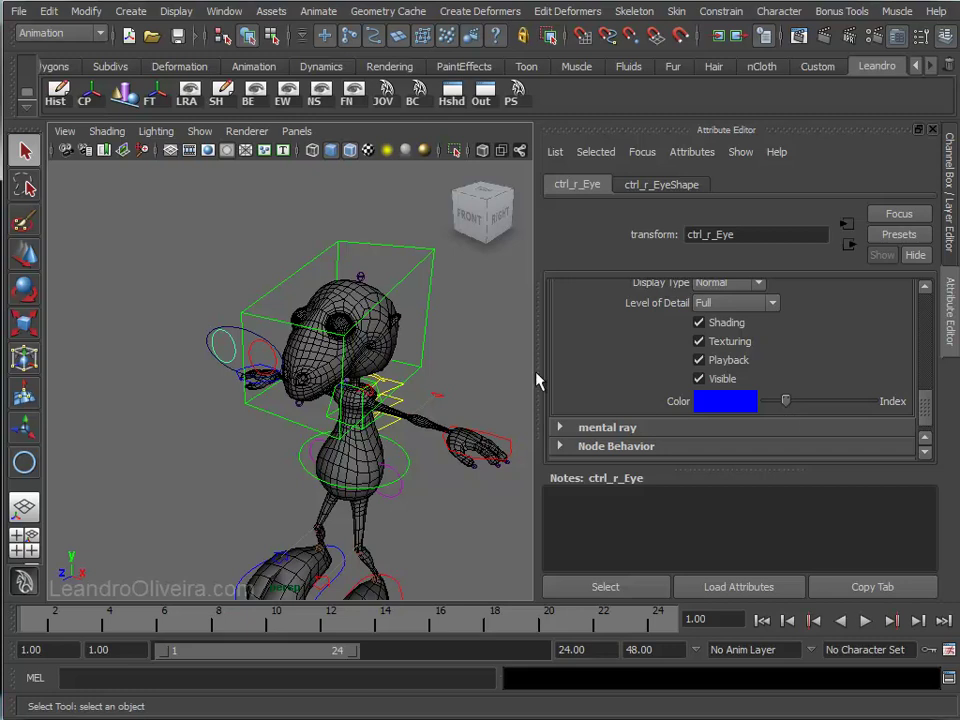
- Enable drawing overrides on ctrl_Eyes and set its colour to light blue
left_click(356, 364)
left_click(236, 332)
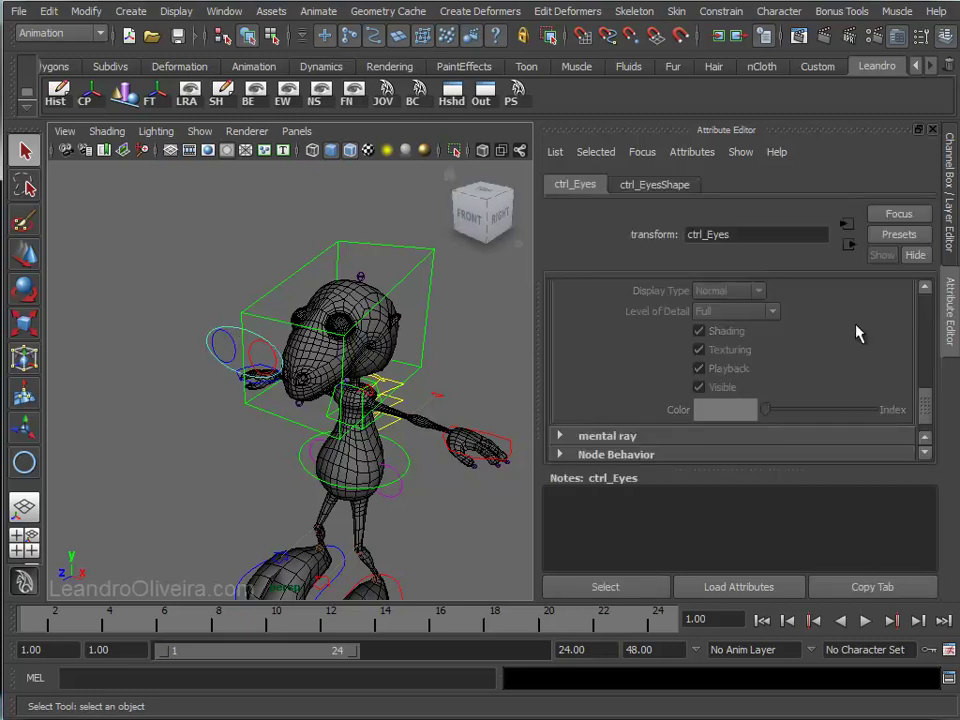
scroll(928, 400, "up", 1)
scroll(880, 390, "up", 2)
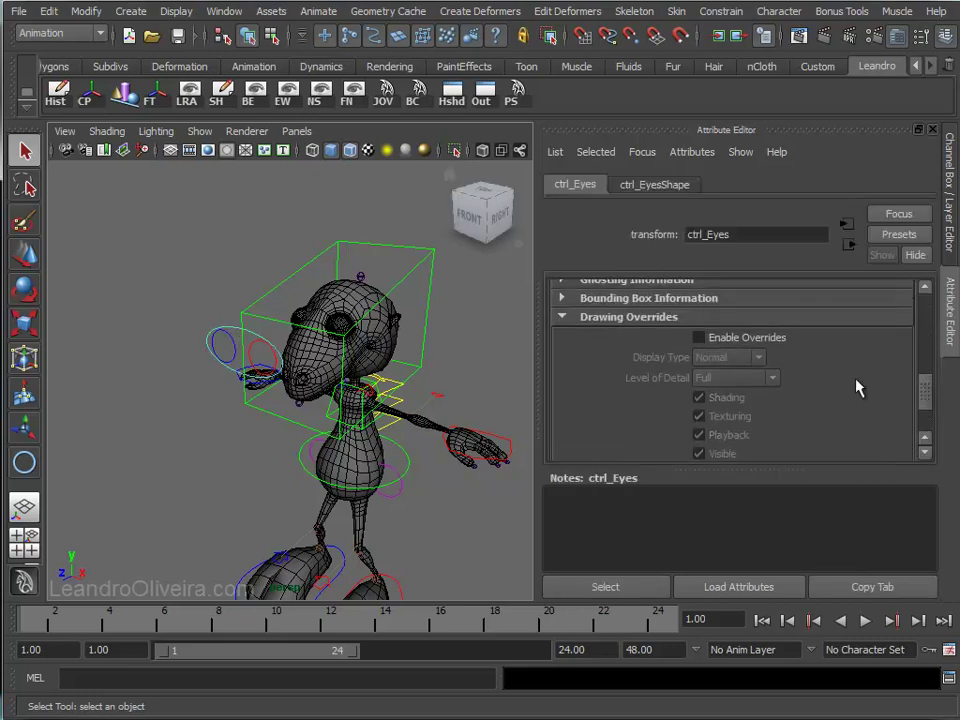
left_click(758, 343)
scroll(928, 420, "down", 2)
left_click_drag(776, 386, 826, 392)
- Deselect everything, zoom in on the head to check the colours, and restore the Channel Box panel
left_click(503, 342)
mouse_move(506, 336)
left_mouse_down("alt")
mouse_move(420, 313)
mouse_move(390, 320)
left_mouse_up("alt")
right_click_drag(390, 320, 365, 333, "alt")
middle_click_drag(365, 333, 401, 324, "alt")
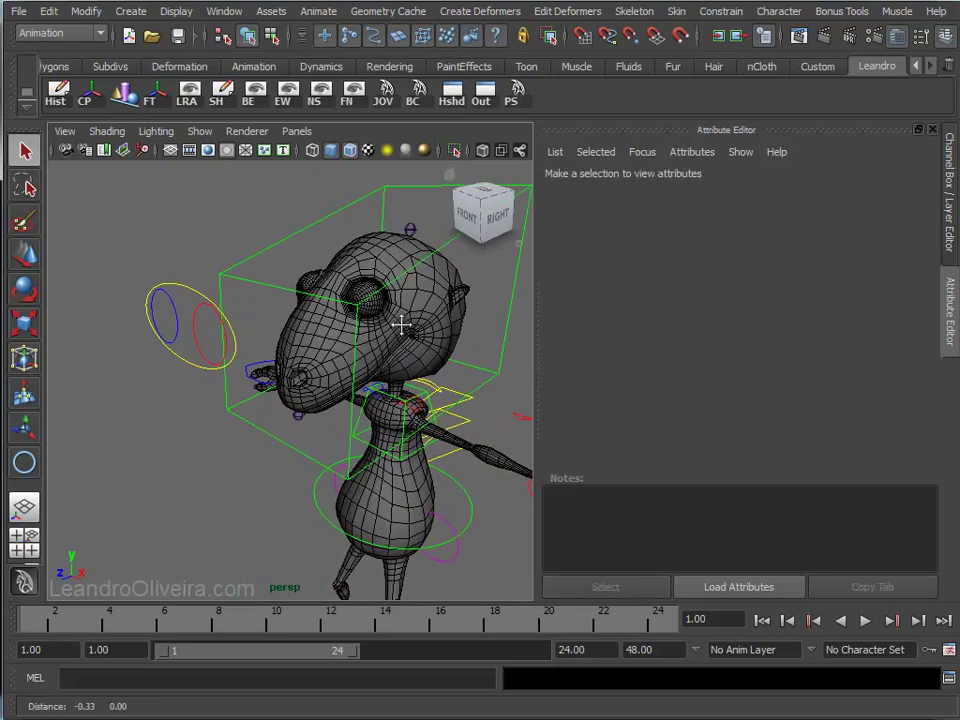
scroll(392, 343, "up", 1)
scroll(396, 343, "up", 3)
left_click_drag(445, 378, 383, 348, "alt")
mouse_move(484, 212)
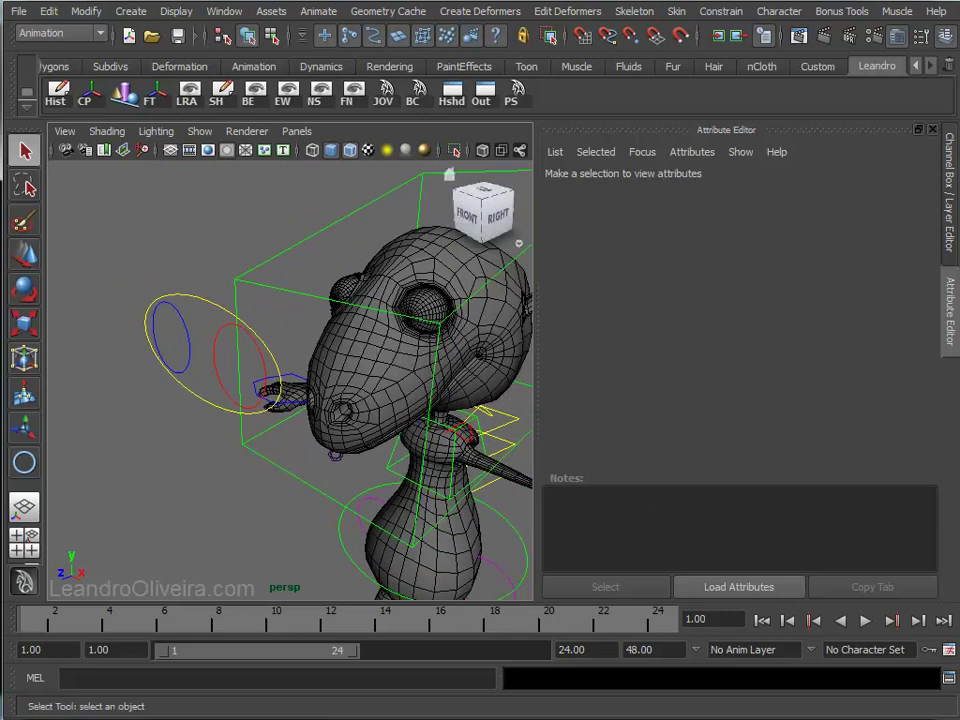
left_click(950, 240)
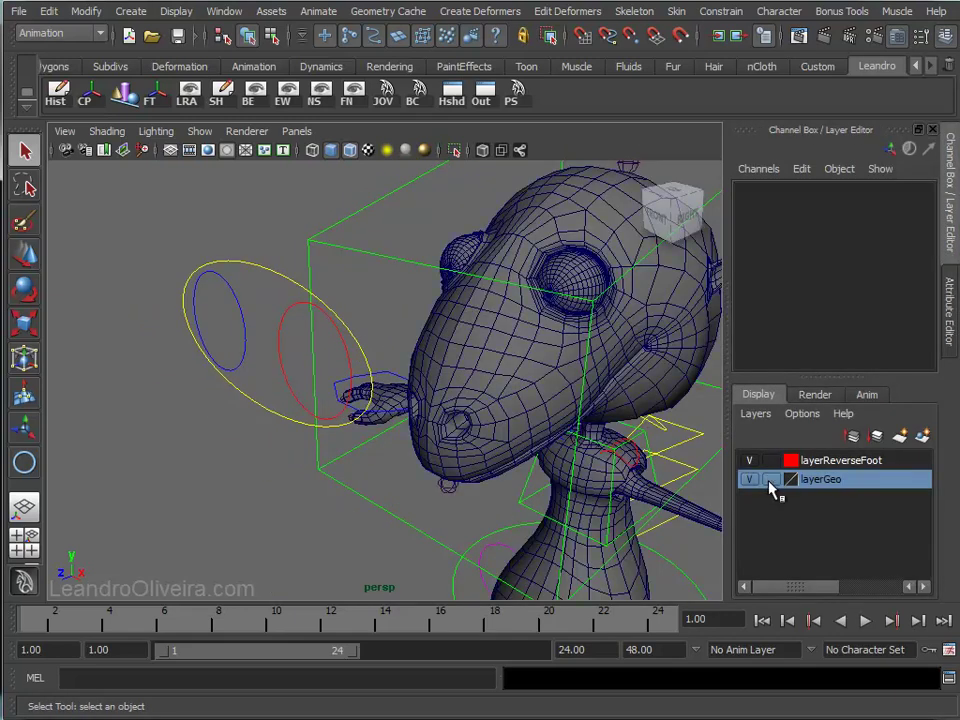
- Select ctrl_r_Eye, then add the right eye mesh geo_d_Olho_Gaffinha
right_click_drag(456, 332, 544, 358, "alt")
mouse_move(544, 358)
left_mouse_down("alt")
mouse_move(478, 317)
mouse_move(435, 316)
left_mouse_up("alt")
right_click_drag(418, 298, 439, 300, "alt")
left_click_drag(439, 300, 443, 321, "alt")
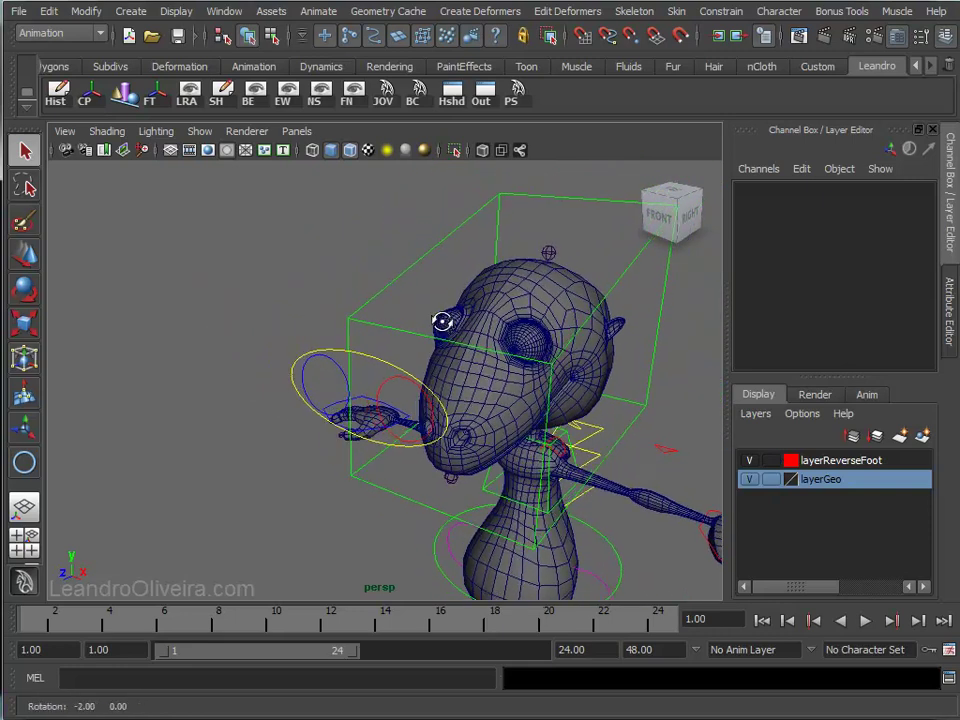
right_click_drag(443, 321, 469, 399, "alt")
mouse_move(469, 399)
left_mouse_down("alt")
mouse_move(393, 358)
mouse_move(311, 381)
left_mouse_up("alt")
left_click(311, 377)
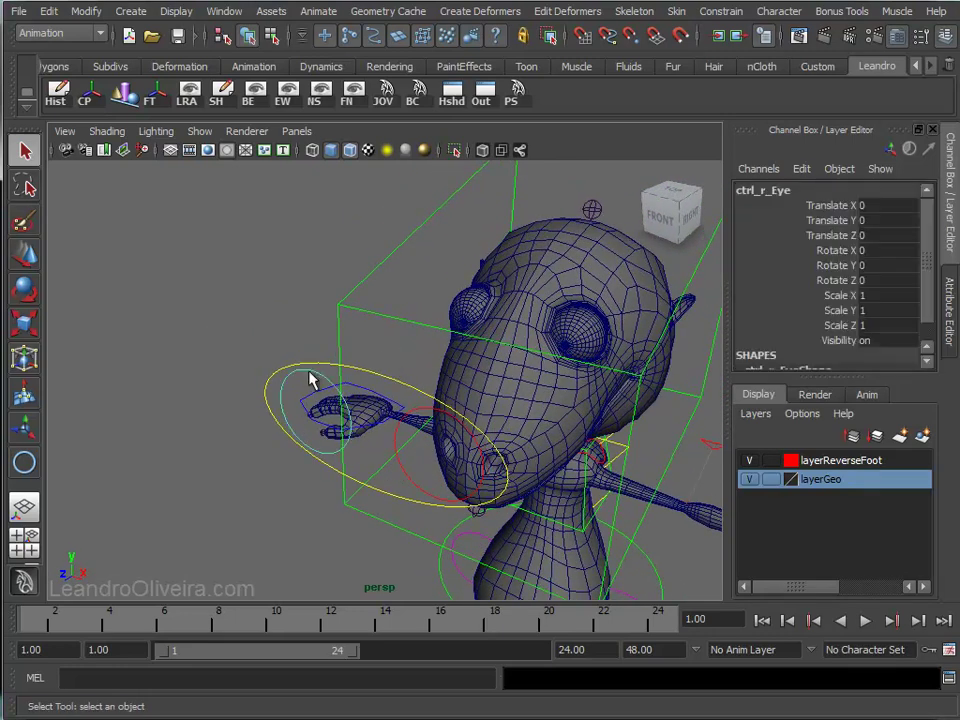
left_click(474, 314)
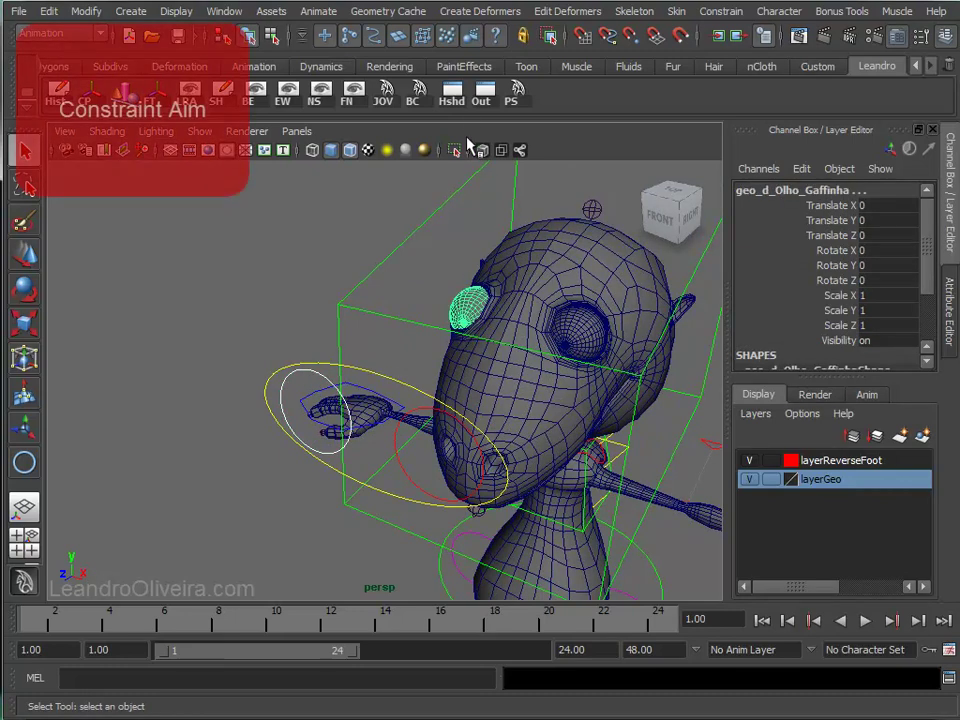
- Reset the Aim Constraint options to defaults and apply an aim constraint to the right eye
left_click(720, 11)
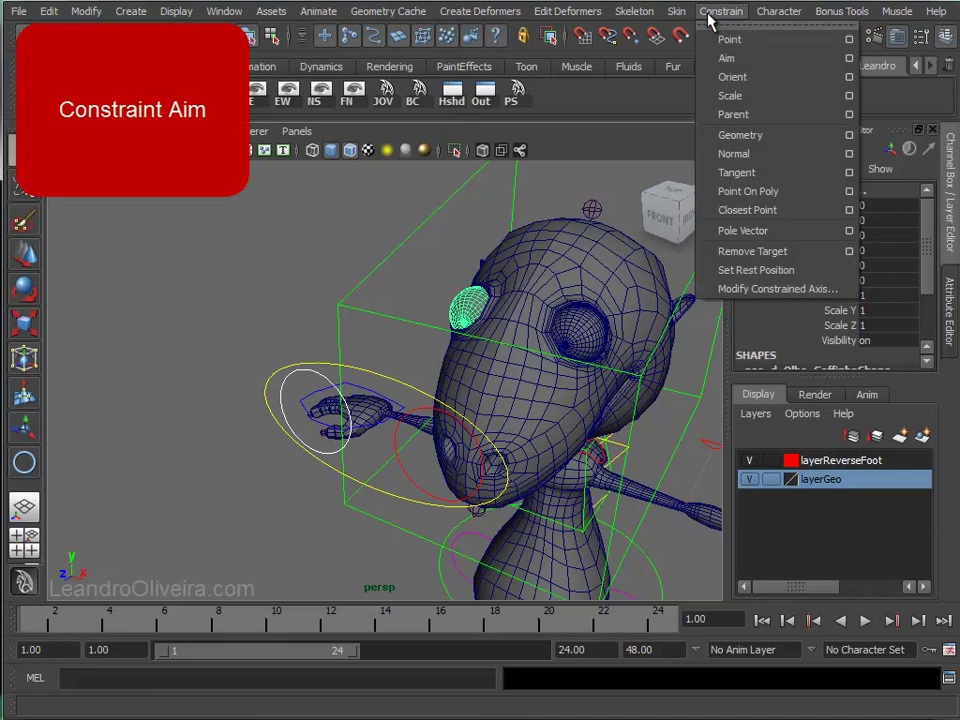
left_click(850, 62)
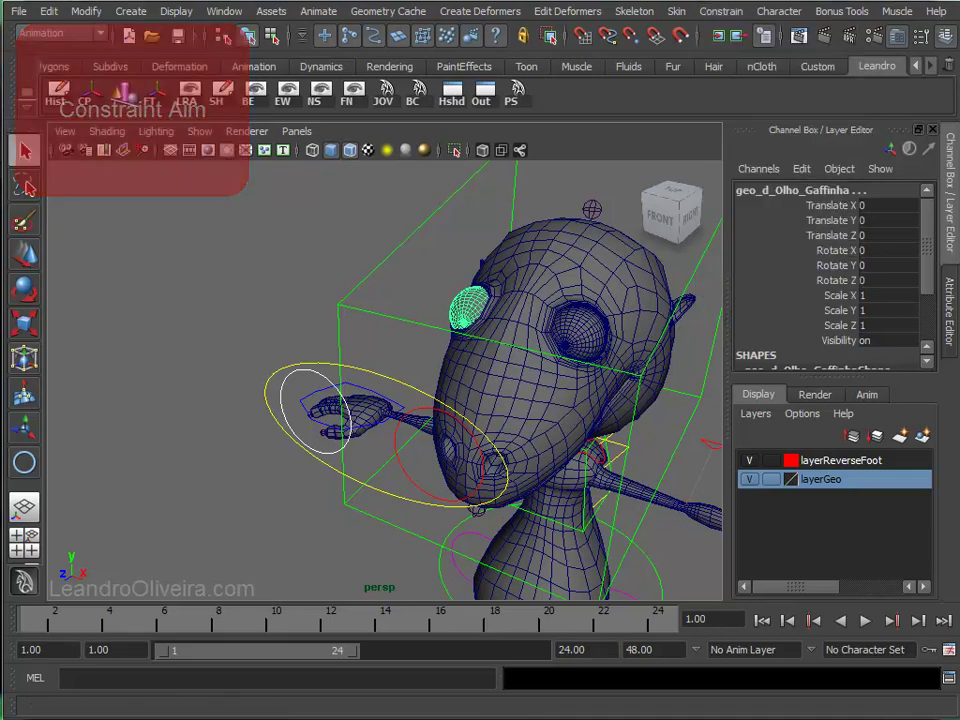
mouse_move(803, 73)
left_mouse_down()
mouse_move(387, 176)
mouse_move(361, 143)
left_mouse_up()
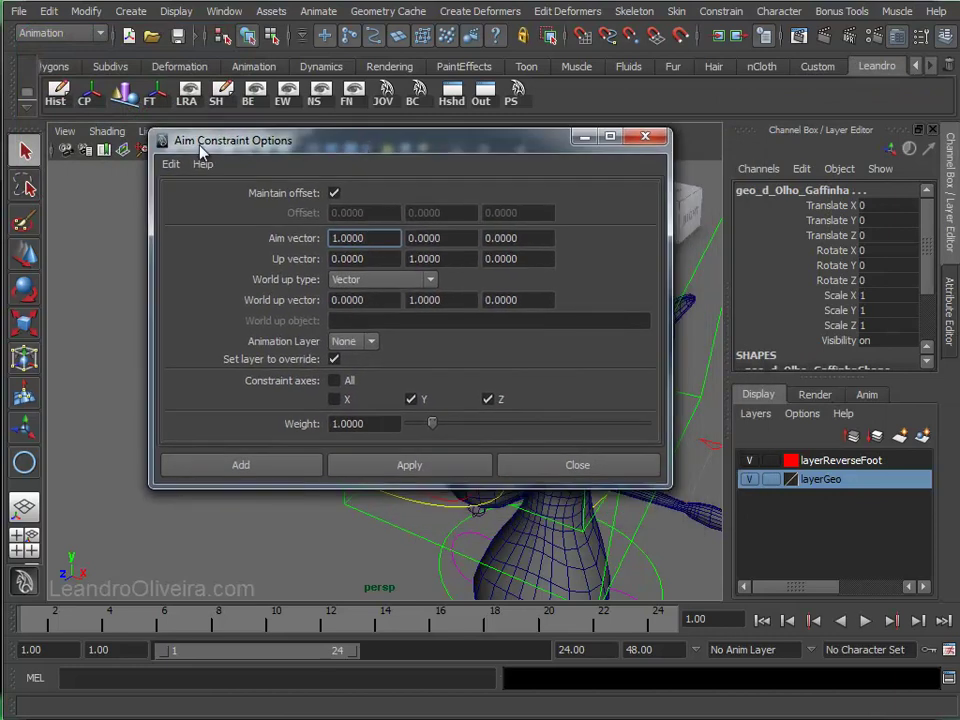
left_click(172, 163)
left_click(189, 204)
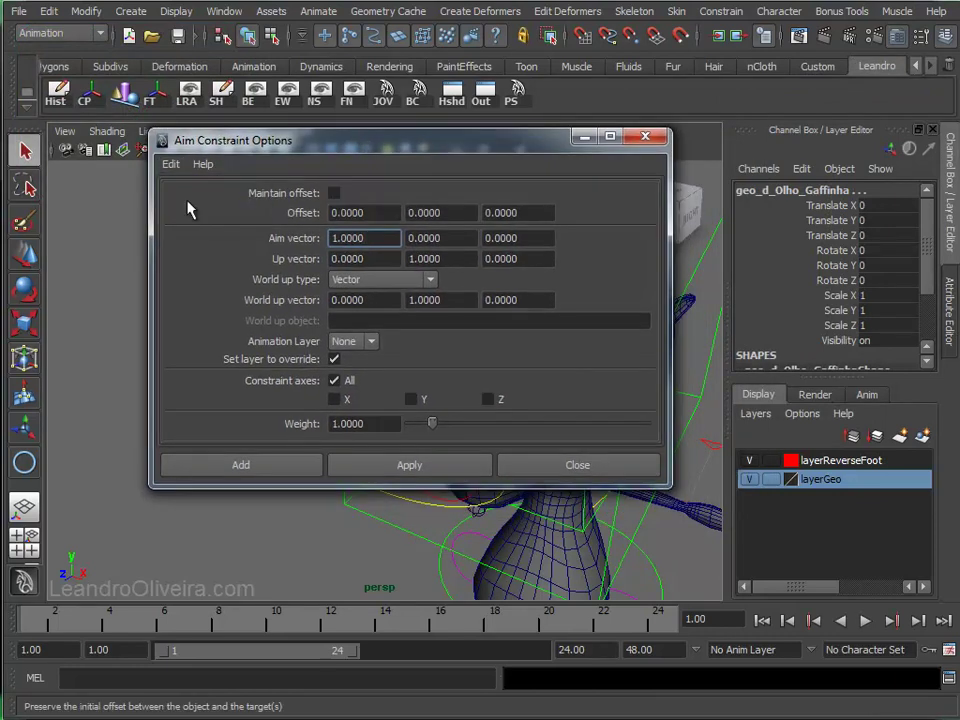
mouse_move(324, 146)
left_mouse_down()
mouse_move(346, 101)
mouse_move(782, 94)
mouse_move(775, 100)
left_mouse_up()
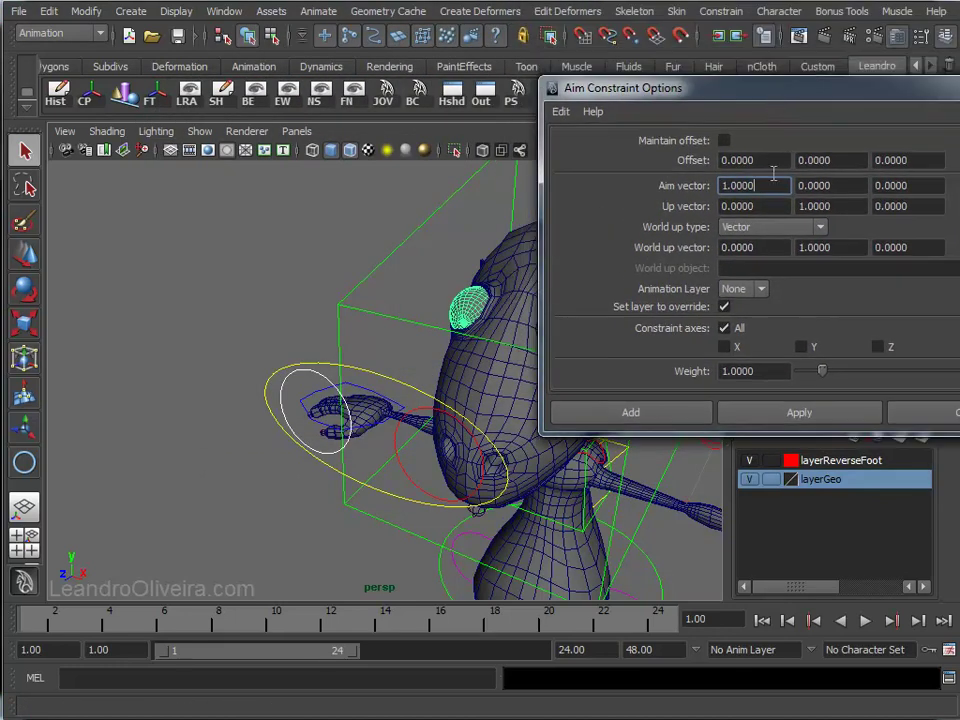
left_click(752, 424)
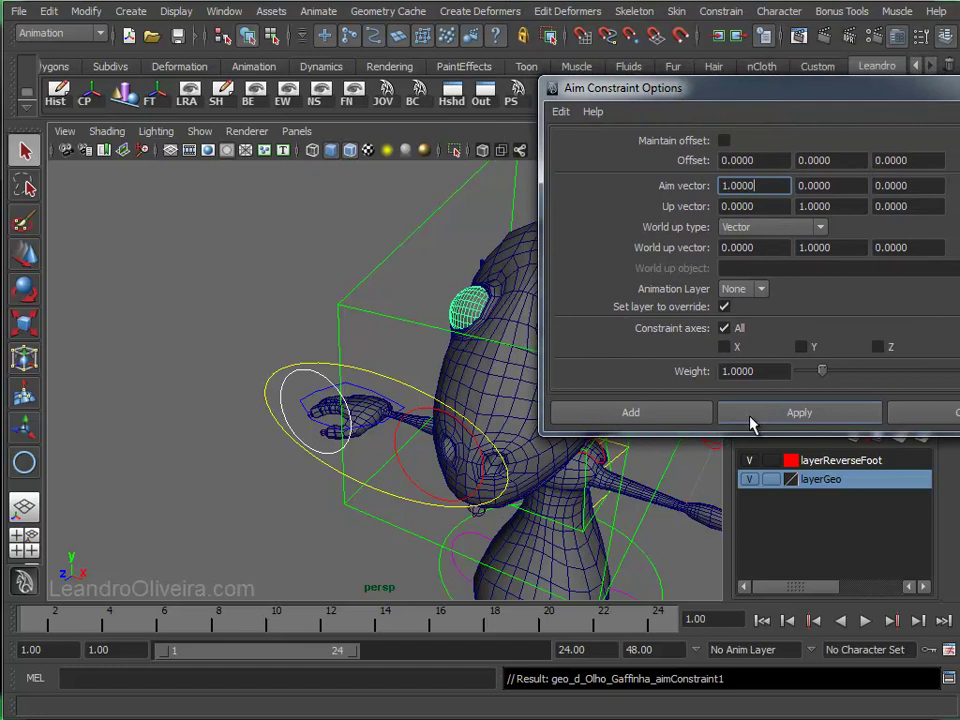
- Undo the flipped constraint and re-apply it with Maintain offset enabled
left_click(48, 11)
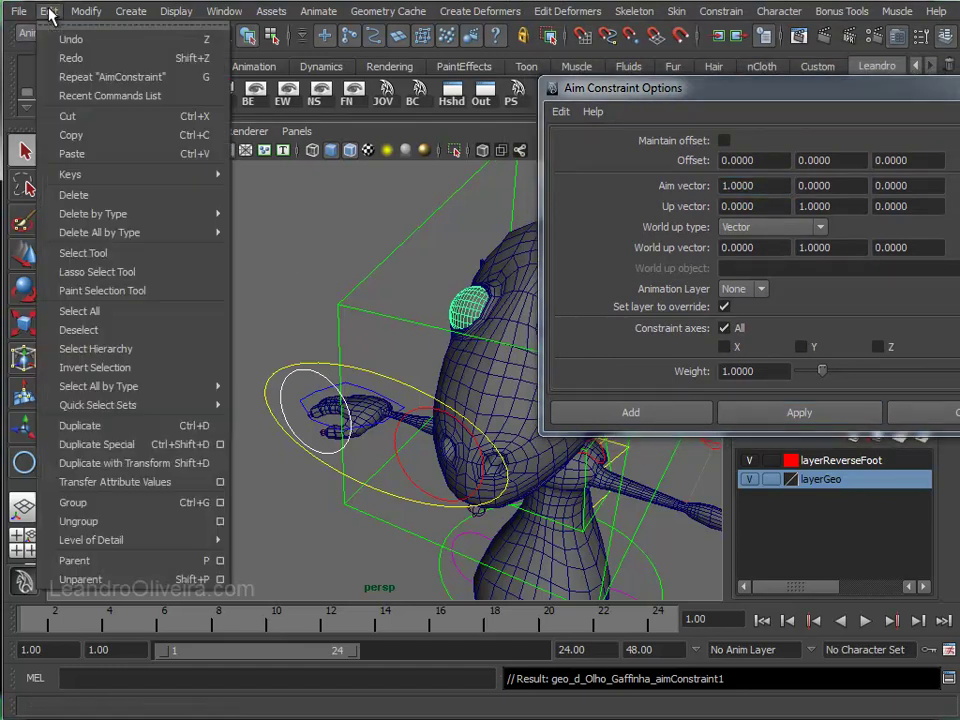
left_click(60, 37)
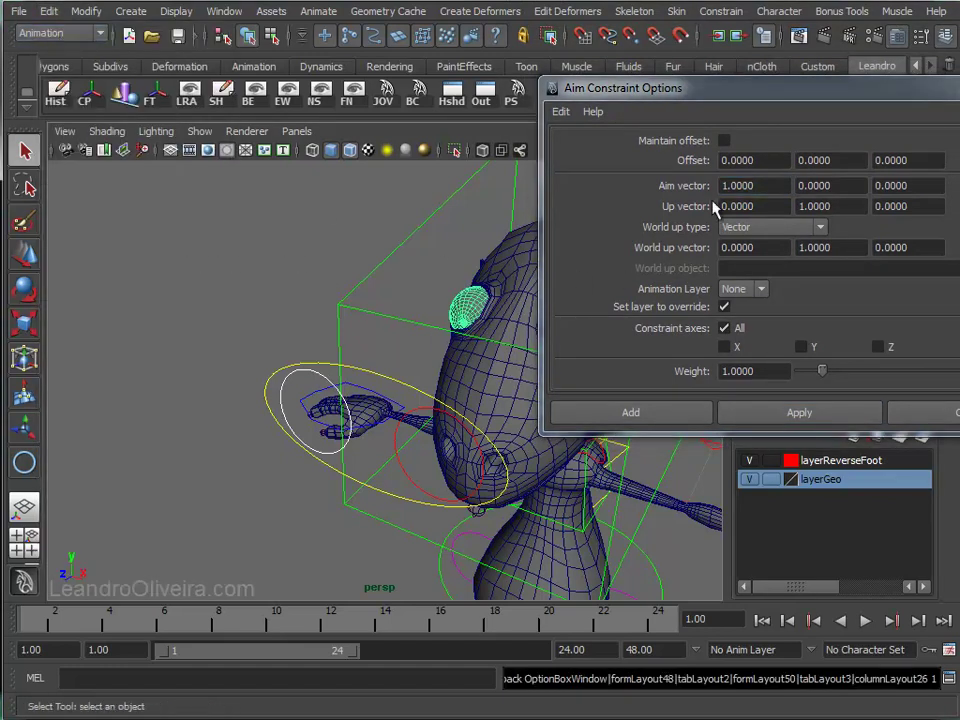
left_click(721, 142)
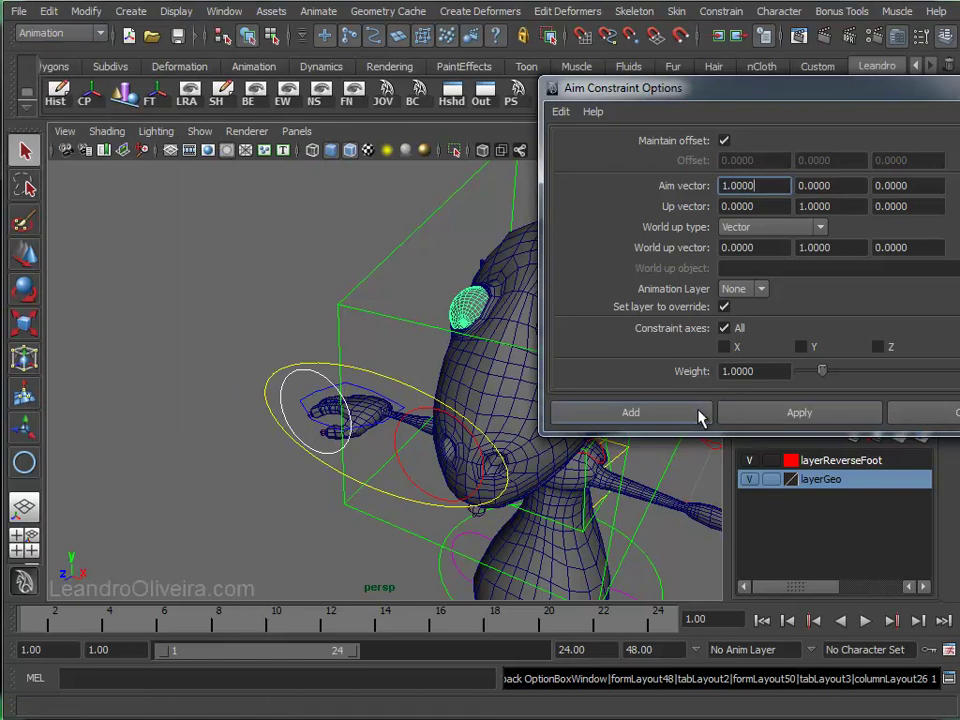
left_click(694, 415)
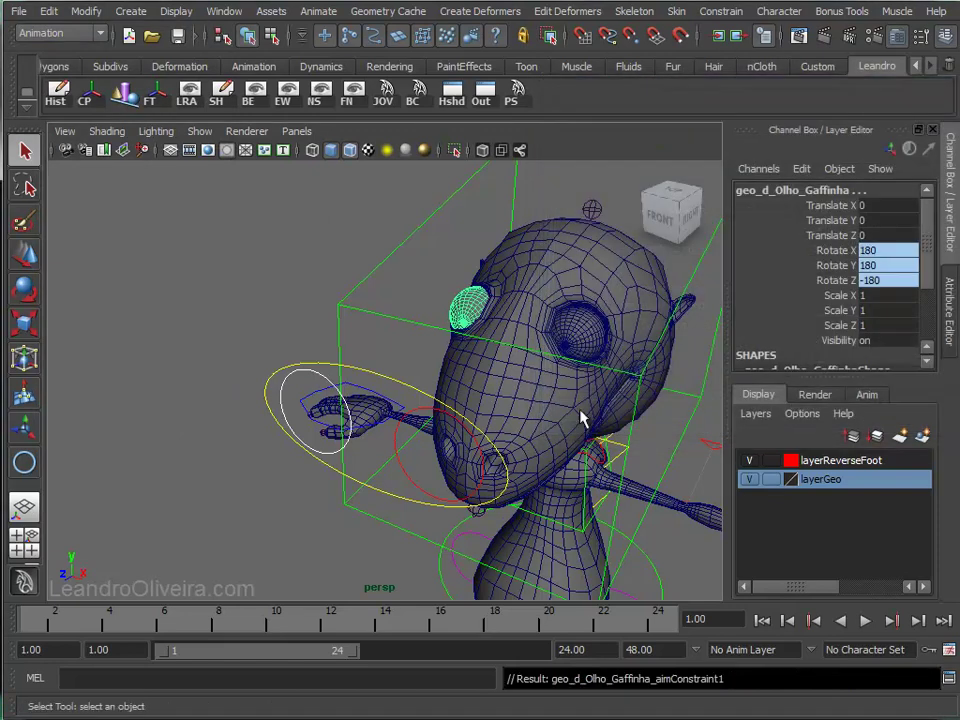
- Move ctrl_r_Eye to confirm the eye follows, then reset its Translate to 0, 0, 0
left_click(311, 377)
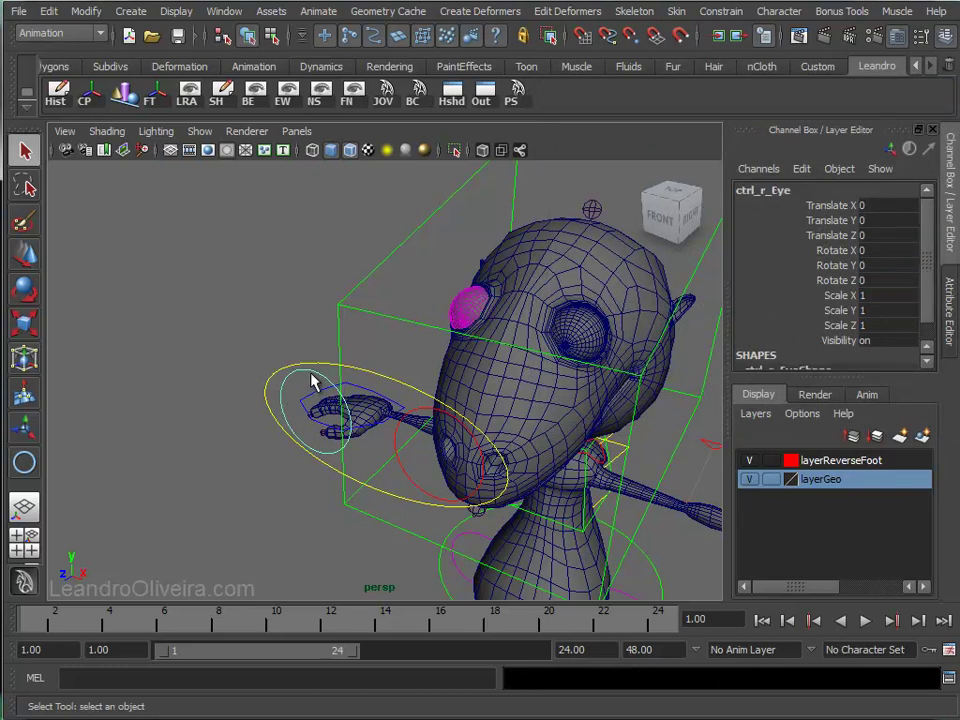
key("w")
mouse_move(315, 375)
left_mouse_down("alt")
mouse_move(392, 332)
mouse_move(476, 332)
mouse_move(500, 398)
mouse_move(407, 392)
left_mouse_up("alt")
mouse_move(520, 369)
left_mouse_down()
mouse_move(482, 381)
mouse_move(336, 378)
mouse_move(349, 221)
mouse_move(546, 221)
mouse_move(611, 439)
mouse_move(57, 470)
mouse_move(190, 140)
mouse_move(400, 150)
mouse_move(543, 345)
left_mouse_up()
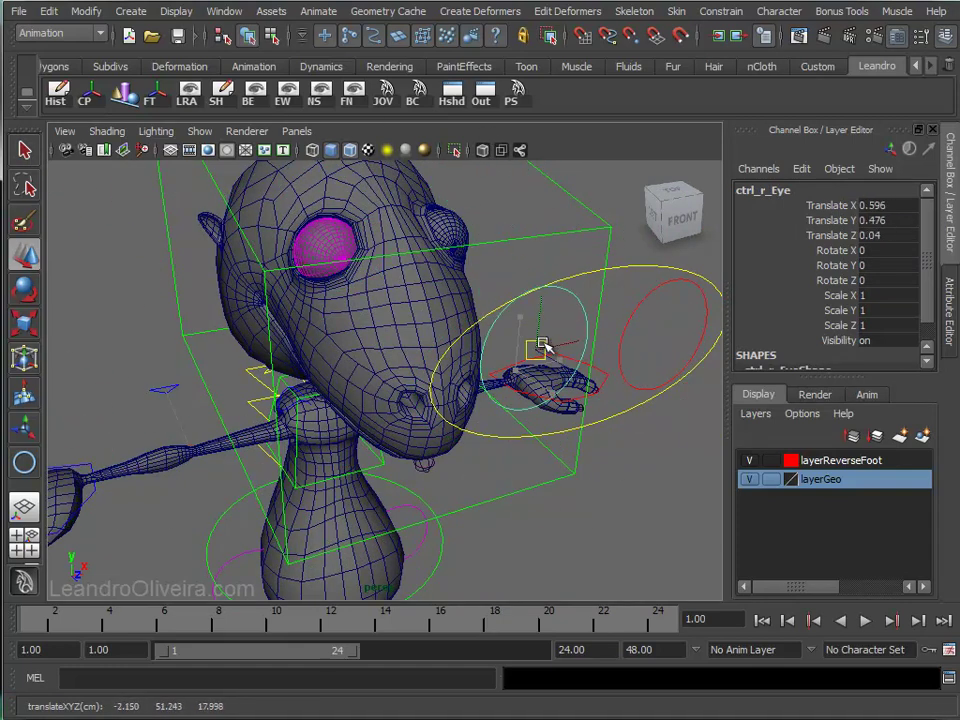
left_click_drag(876, 205, 878, 238)
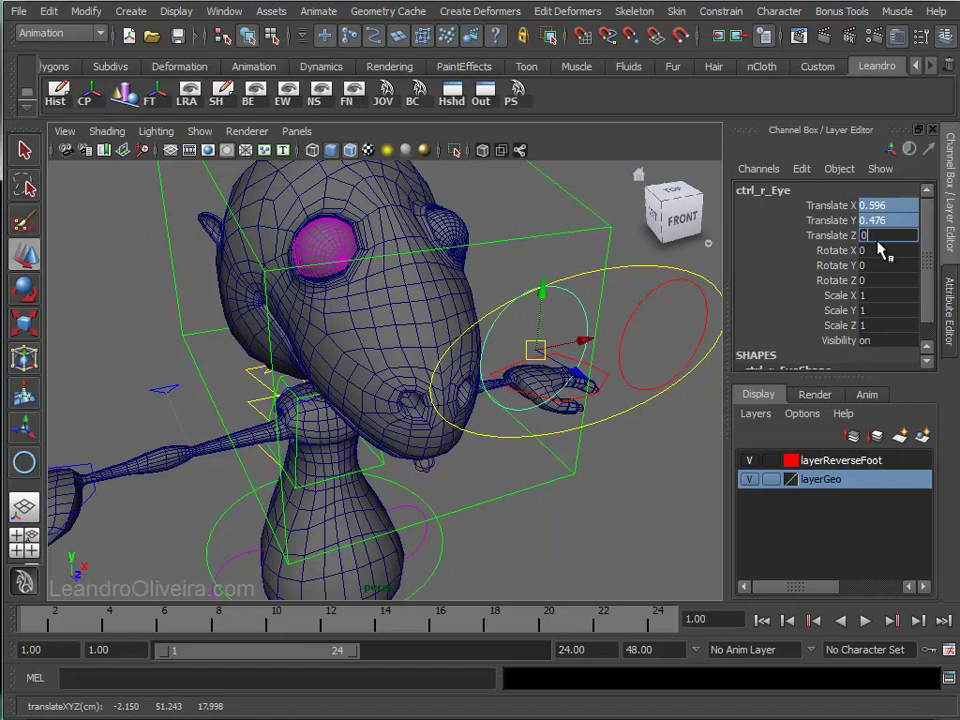
key("Return")
- Select ctrl_l_Eye, then add the left eye mesh
left_click_drag(591, 272, 491, 274, "alt")
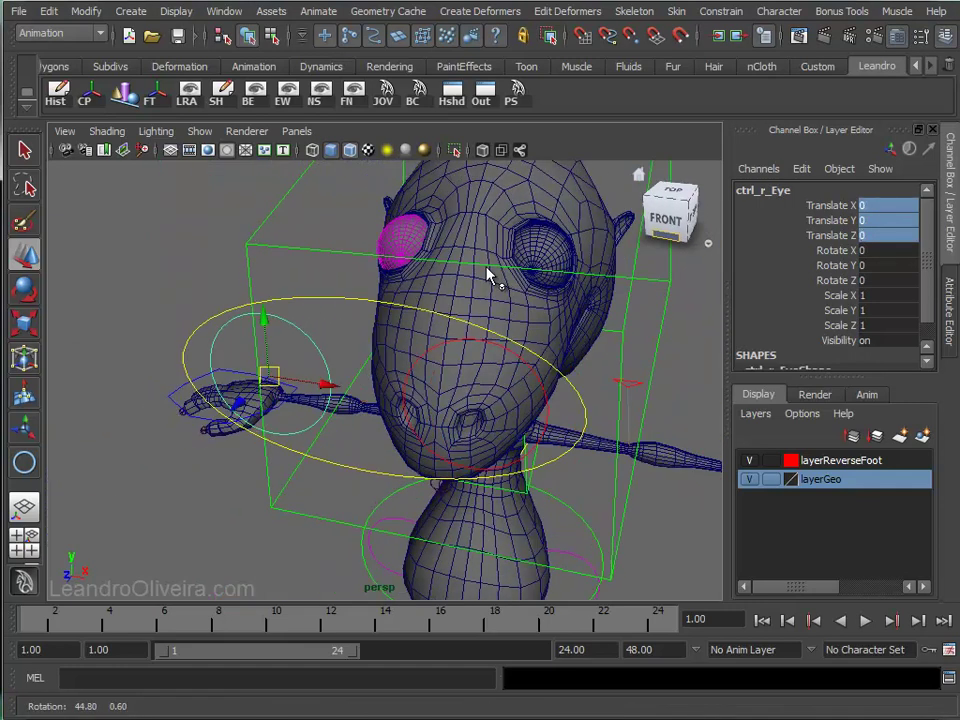
left_click(500, 349)
key("q")
left_click_drag(506, 377, 611, 392, "alt")
left_click(613, 385)
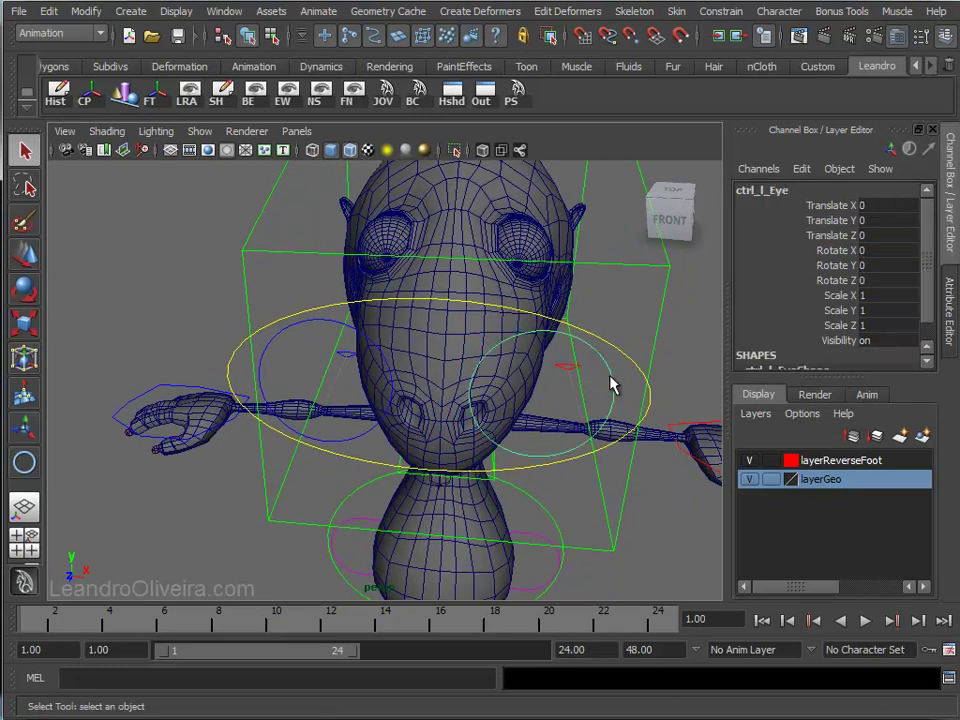
left_click(534, 245)
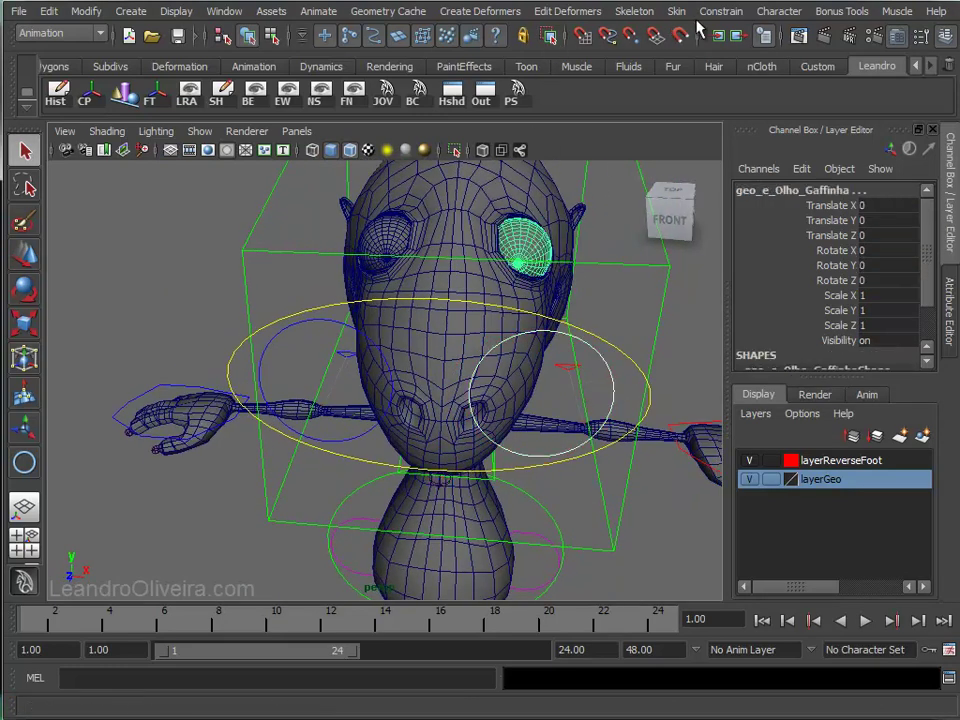
- Aim-constrain the left eye mesh to ctrl_l_Eye, then clear the selection
left_click(722, 12)
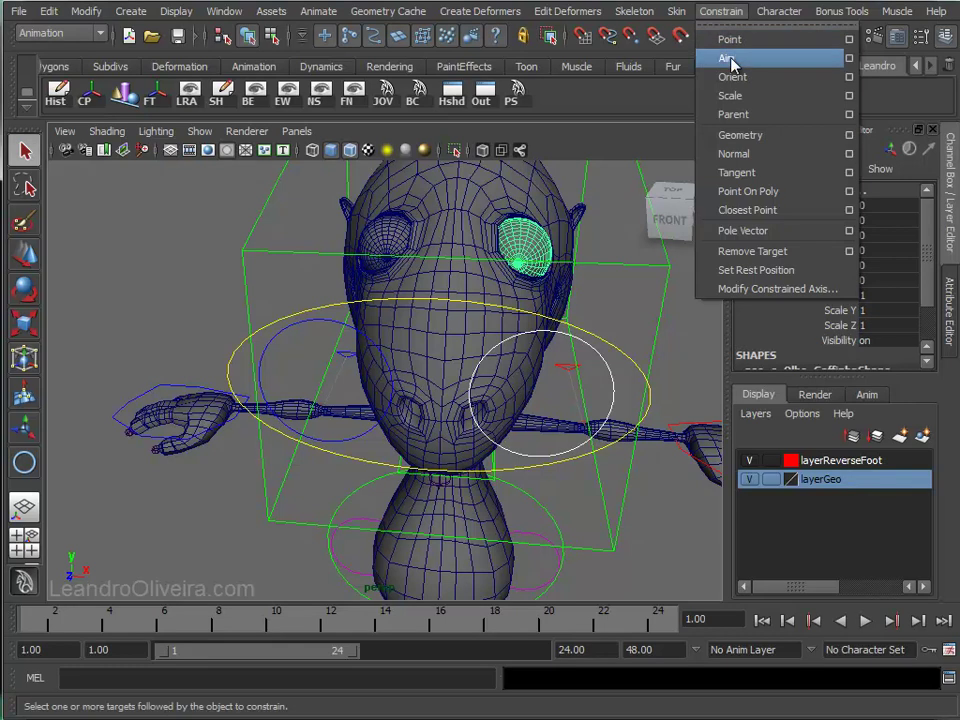
left_click(732, 58)
left_click(568, 332)
mouse_move(568, 332)
left_mouse_down("alt")
mouse_move(503, 287)
mouse_move(454, 283)
left_mouse_up("alt")
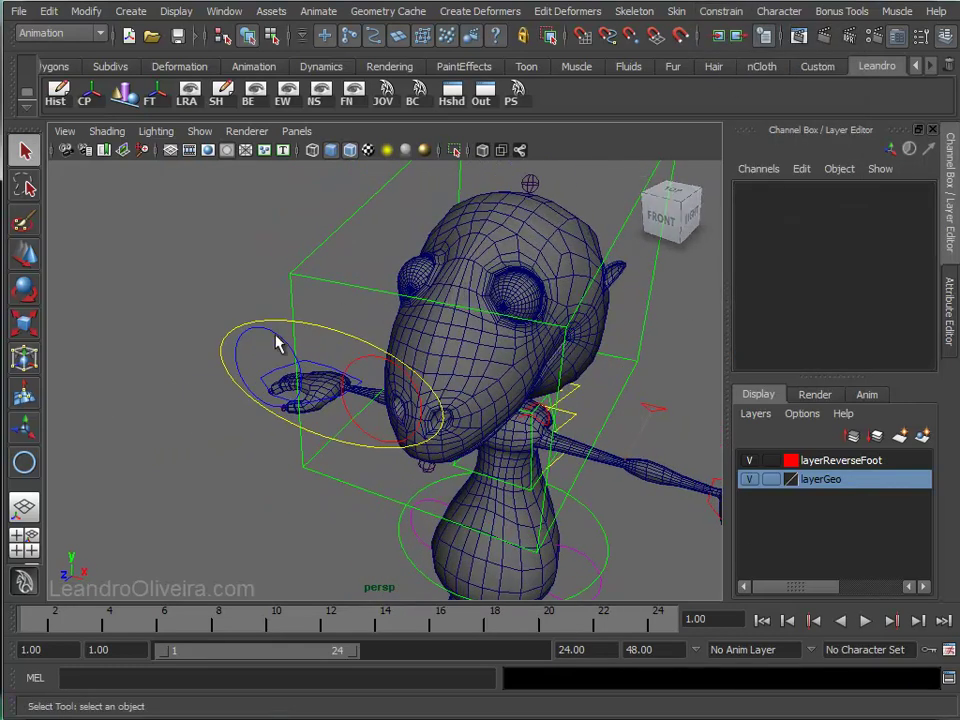
- Parent ctrl_r_Eye and ctrl_l_Eye under ctrl_Eyes with Edit > Parent
left_click(350, 365)
key("Up")
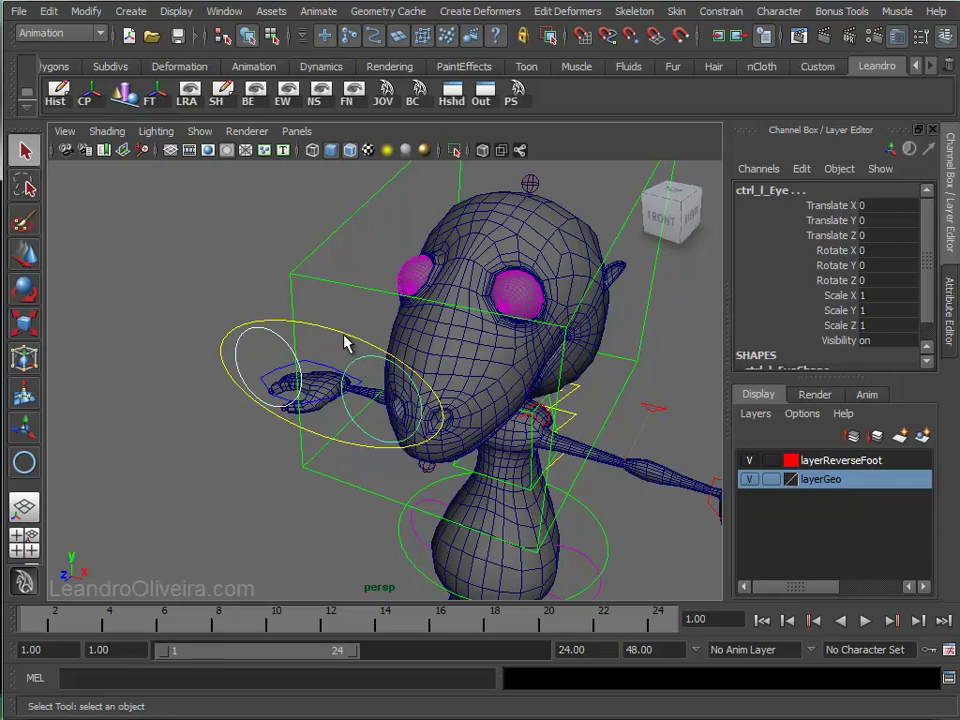
left_click(48, 11)
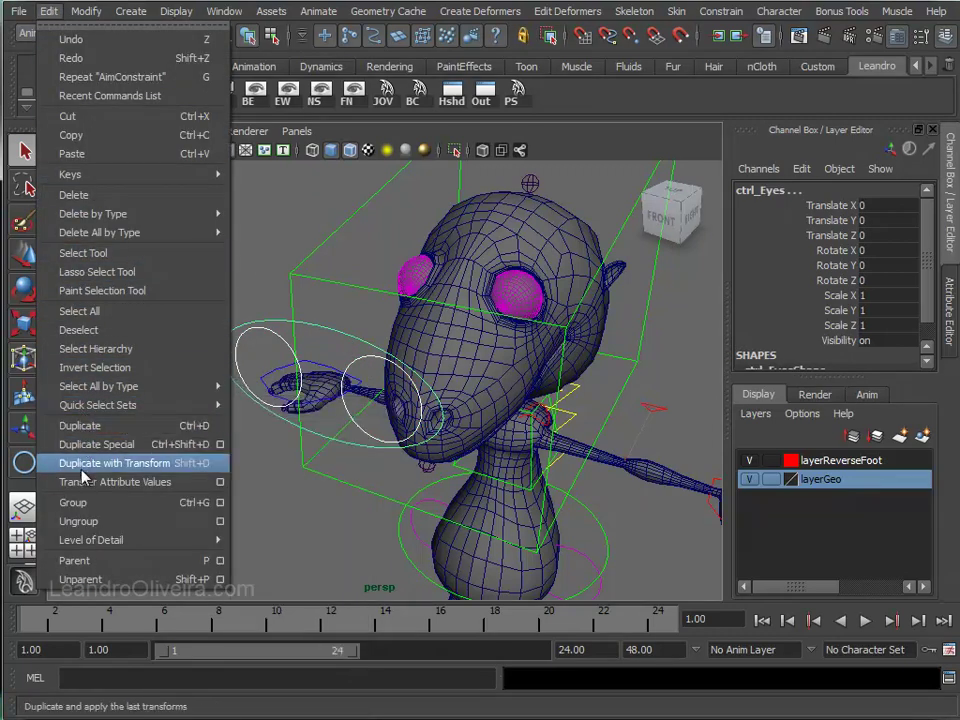
left_click(81, 565)
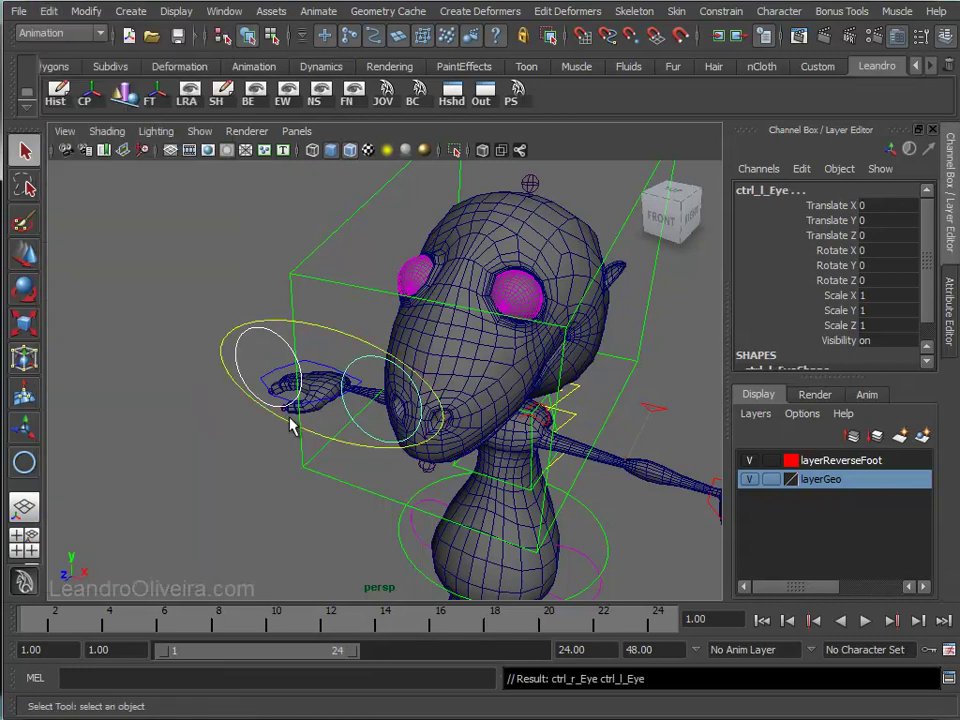
- Move ctrl_Eyes to check both eye controls follow, then undo the move
left_click(331, 327)
key("w")
mouse_move(318, 384)
left_mouse_down()
mouse_move(252, 333)
mouse_move(450, 219)
mouse_move(589, 246)
mouse_move(403, 414)
mouse_move(318, 302)
mouse_move(255, 152)
mouse_move(189, 274)
mouse_move(632, 414)
mouse_move(440, 203)
mouse_move(279, 439)
mouse_move(326, 450)
left_mouse_up()
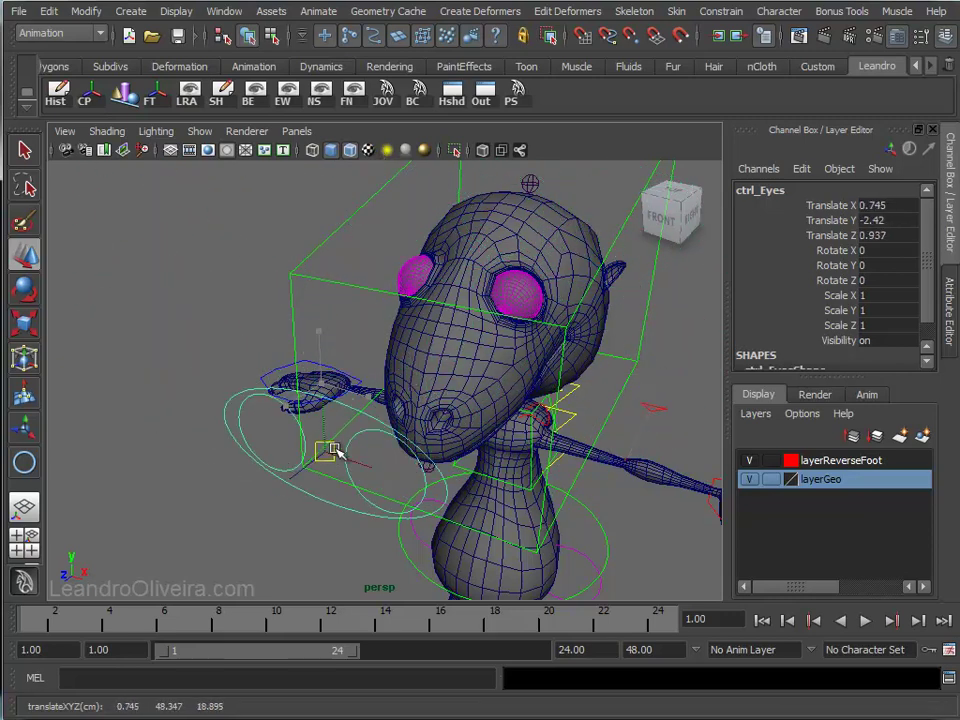
key("ctrl+z")
left_click(236, 261)
mouse_move(518, 386)
left_mouse_down("alt")
mouse_move(454, 343)
mouse_move(405, 330)
left_mouse_up("alt")
left_click(321, 338)
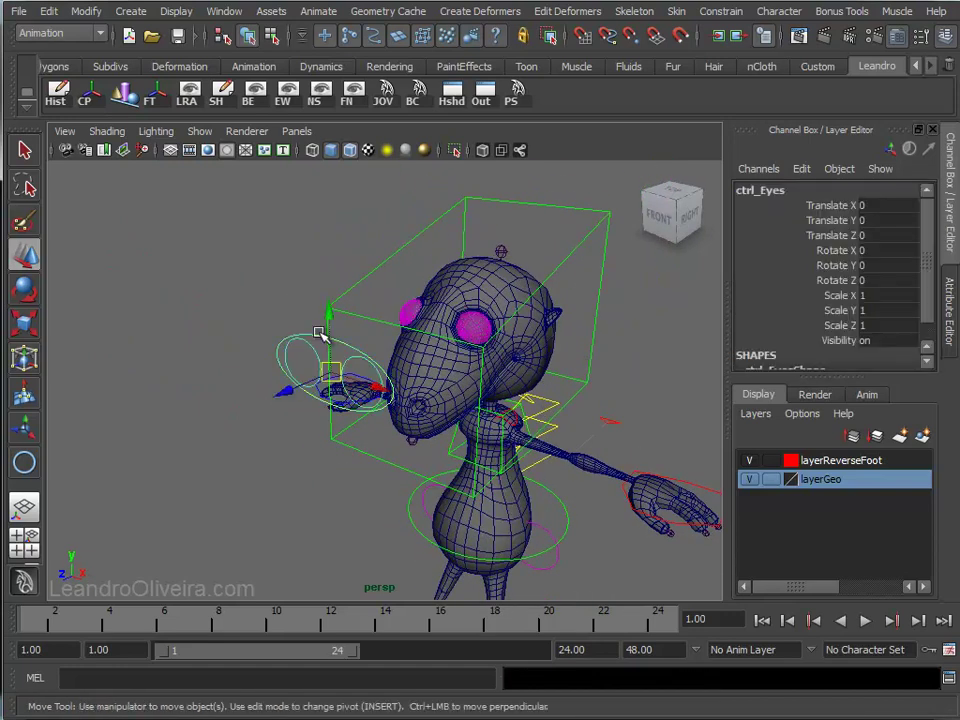
- Lock and hide rotate, scale and visibility channels on the selected control, then on ctrl_r_Eye
left_click_drag(840, 340, 838, 258)
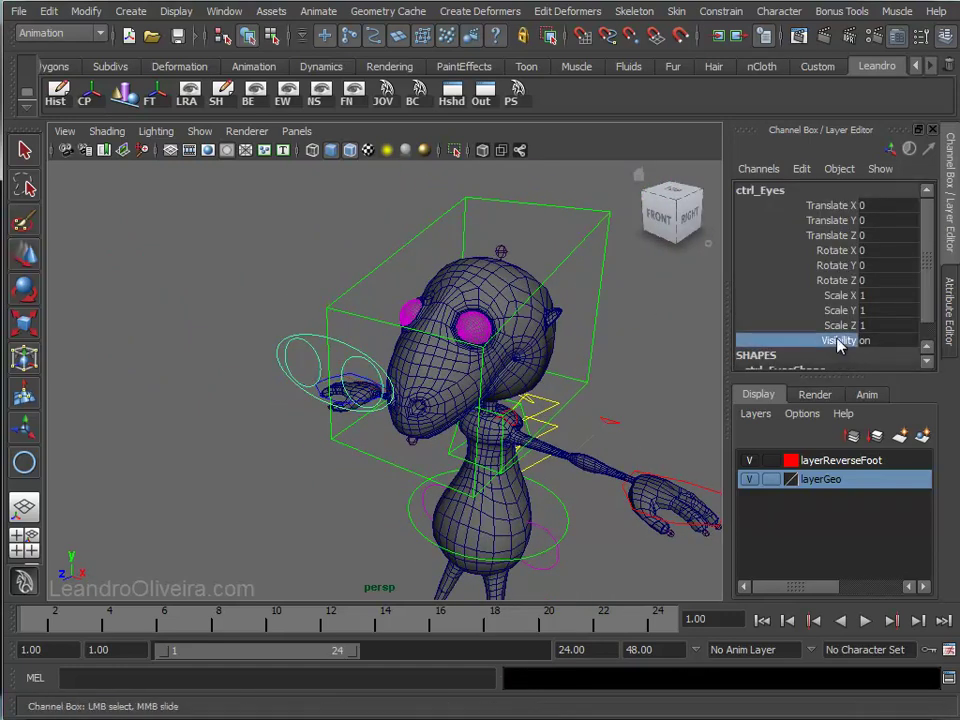
right_click(838, 258)
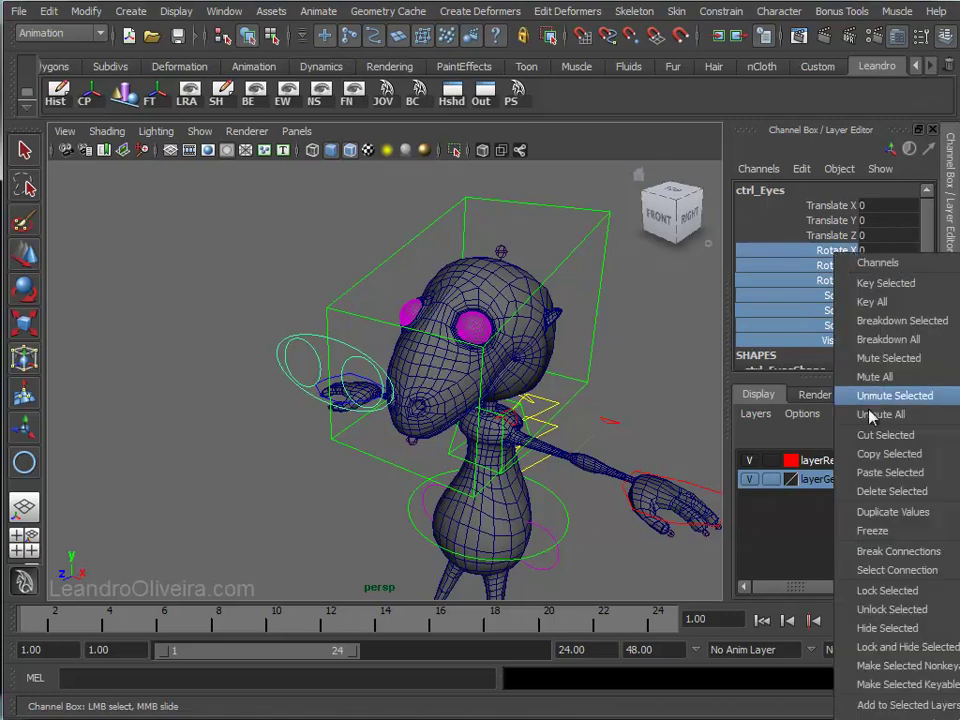
left_click(883, 648)
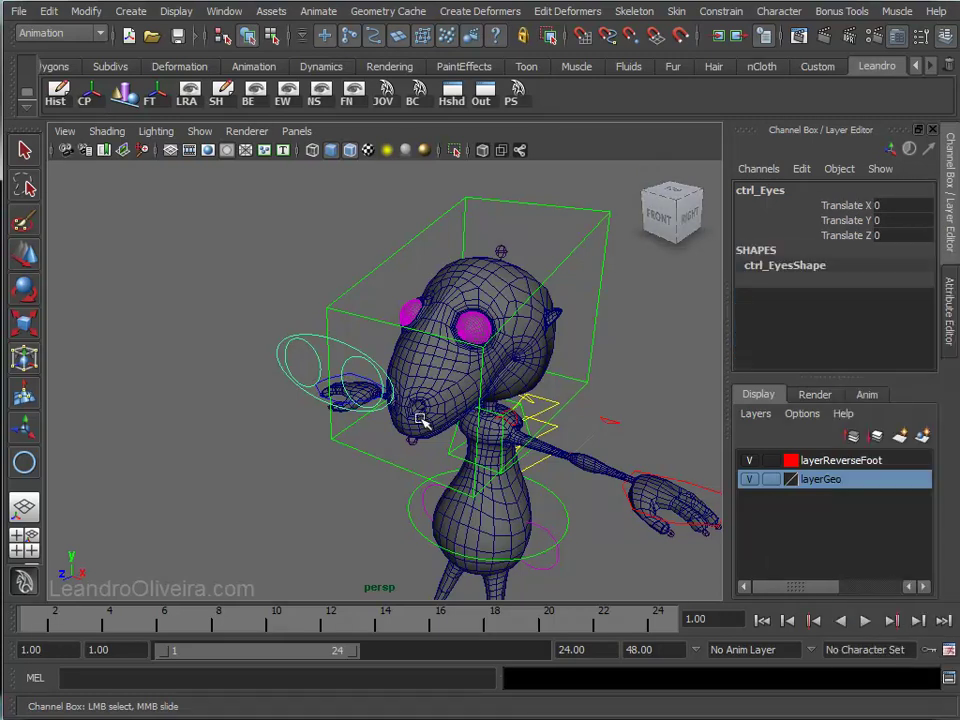
key("q")
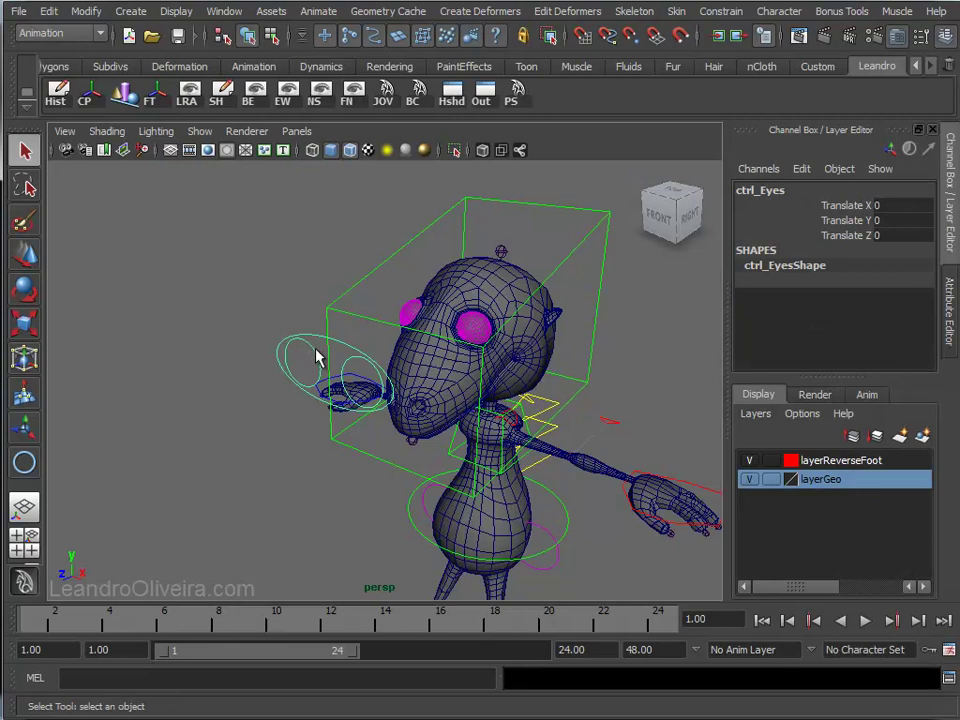
left_click(318, 356)
left_click_drag(845, 340, 840, 258)
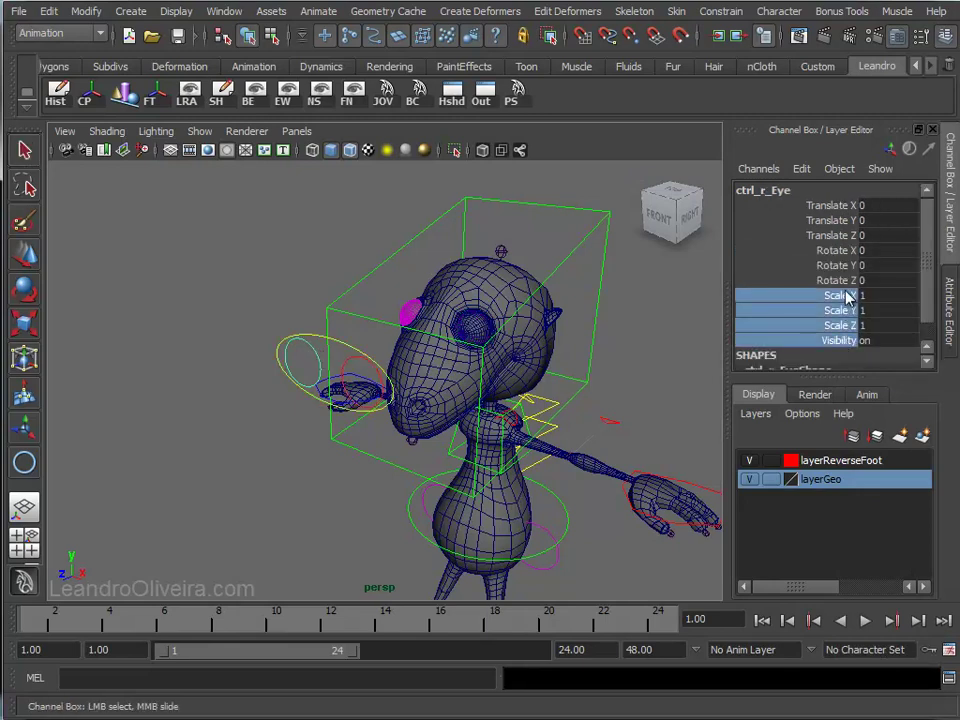
right_click(840, 258)
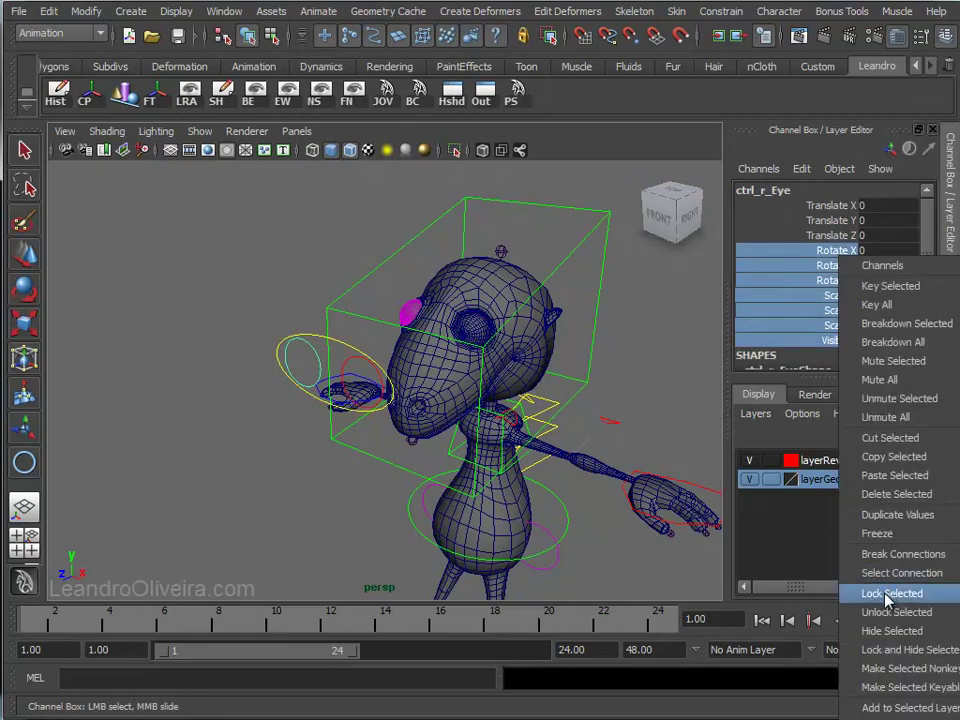
left_click(893, 651)
- Lock and hide the same channels on ctrl_l_Eye, leaving only Translate X, Y, Z
left_click(343, 364)
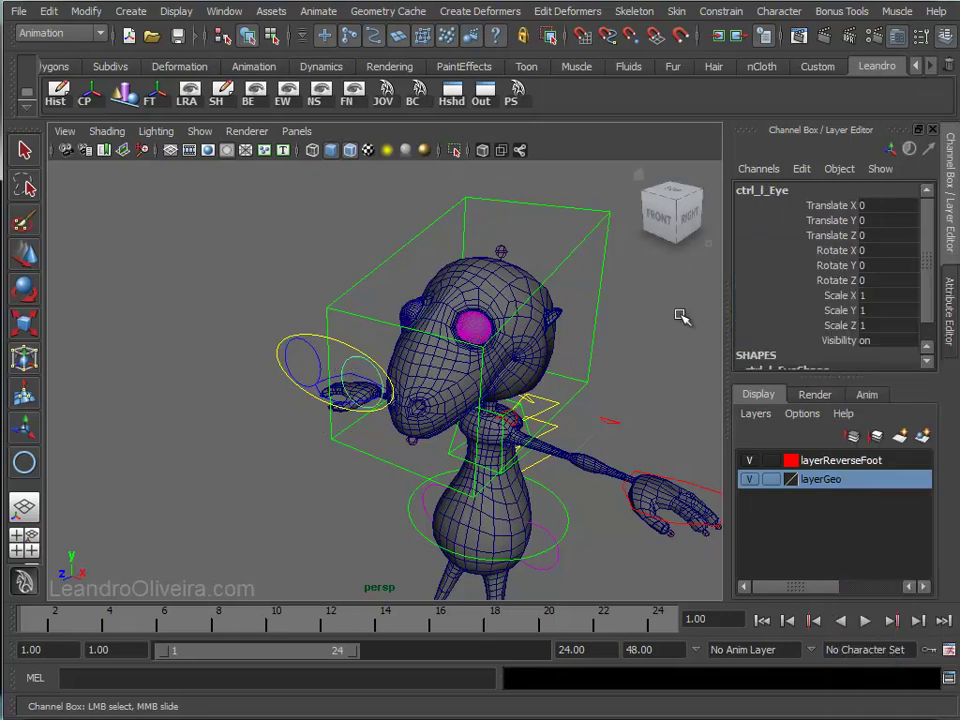
left_click_drag(840, 340, 838, 250)
right_click(838, 258)
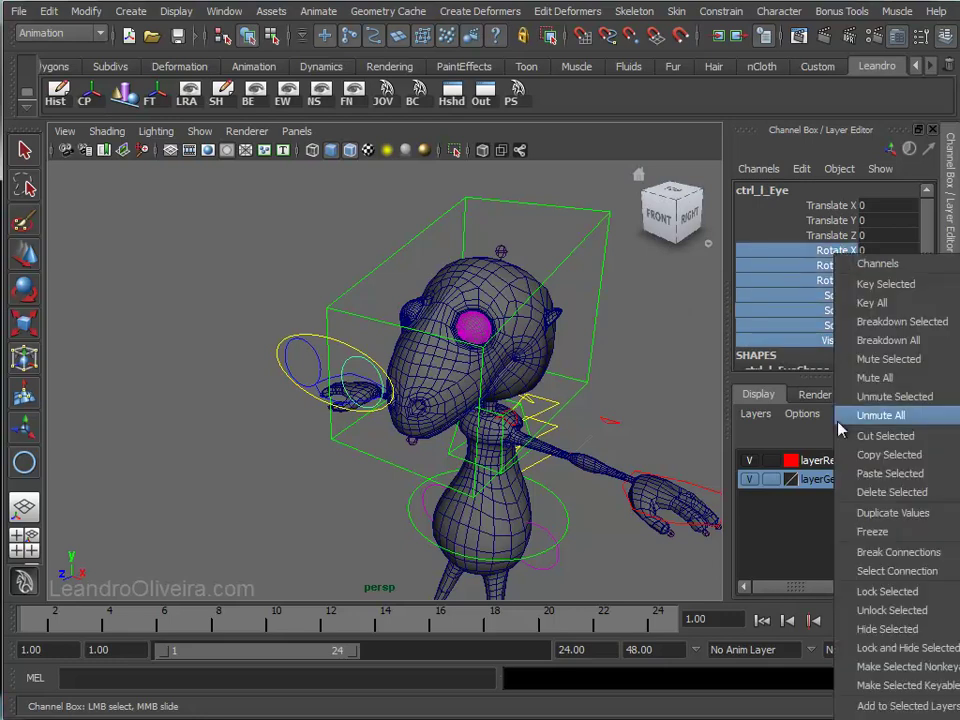
left_click(866, 651)
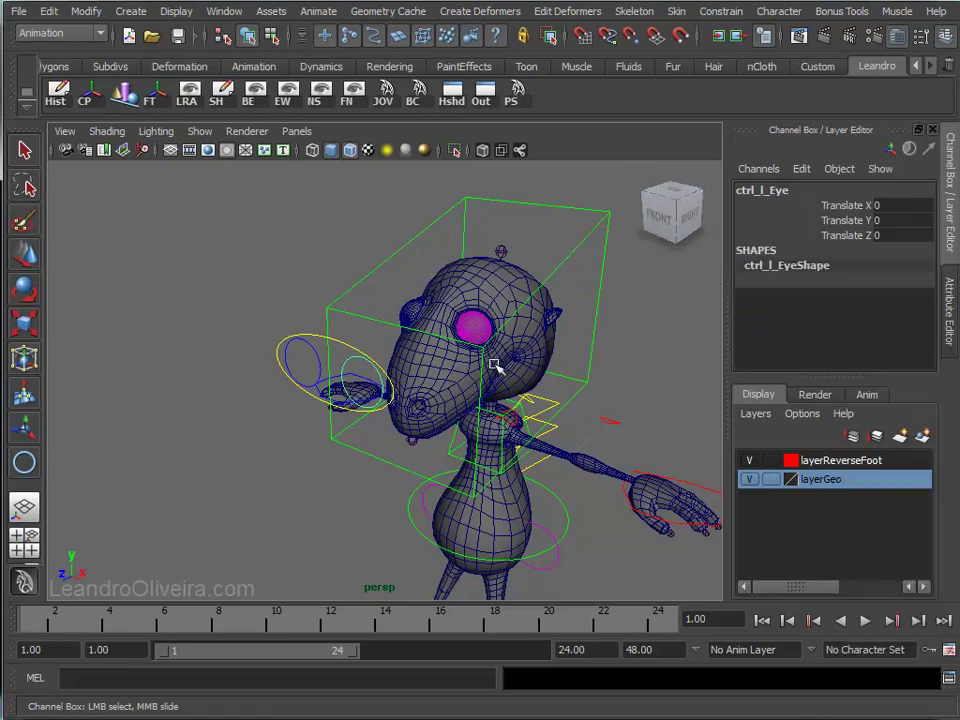
left_click(242, 248)
scroll(443, 340, "down", 2)
left_click_drag(443, 340, 400, 357, "alt")
scroll(400, 357, "down", 2)
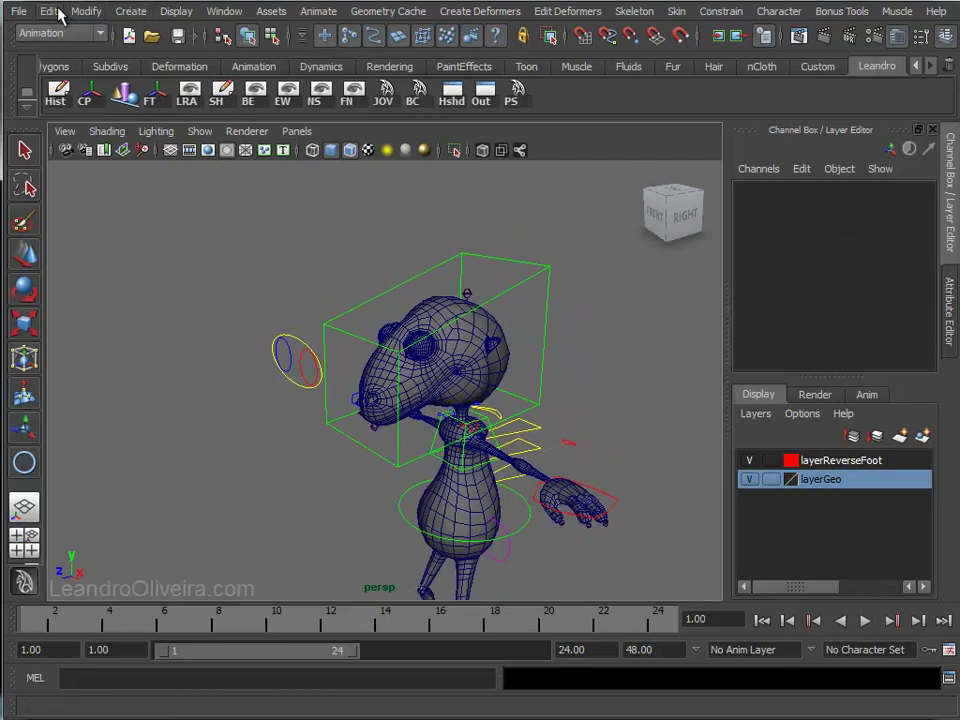
- Open the Outliner and parent jnt_Neck under grpJNT
left_click(220, 12)
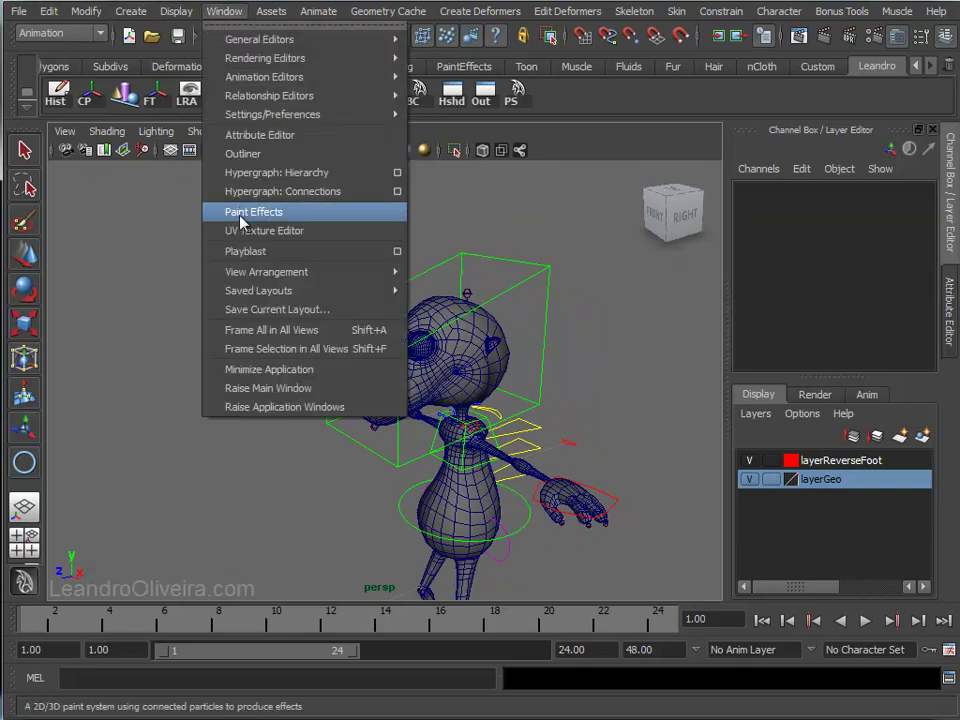
left_click(250, 155)
mouse_move(640, 63)
left_mouse_down()
mouse_move(167, 52)
mouse_move(186, 50)
left_mouse_up()
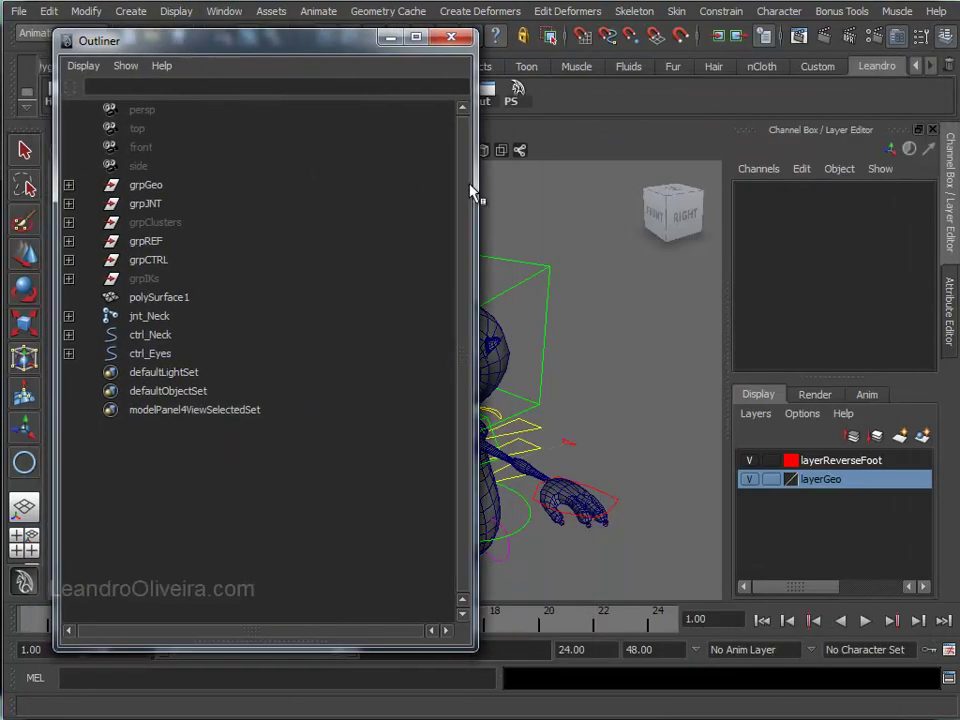
left_click_drag(475, 185, 333, 187)
right_click_drag(448, 234, 510, 227, "alt")
mouse_move(510, 227)
left_mouse_down("alt")
mouse_move(527, 230)
mouse_move(505, 235)
left_mouse_up("alt")
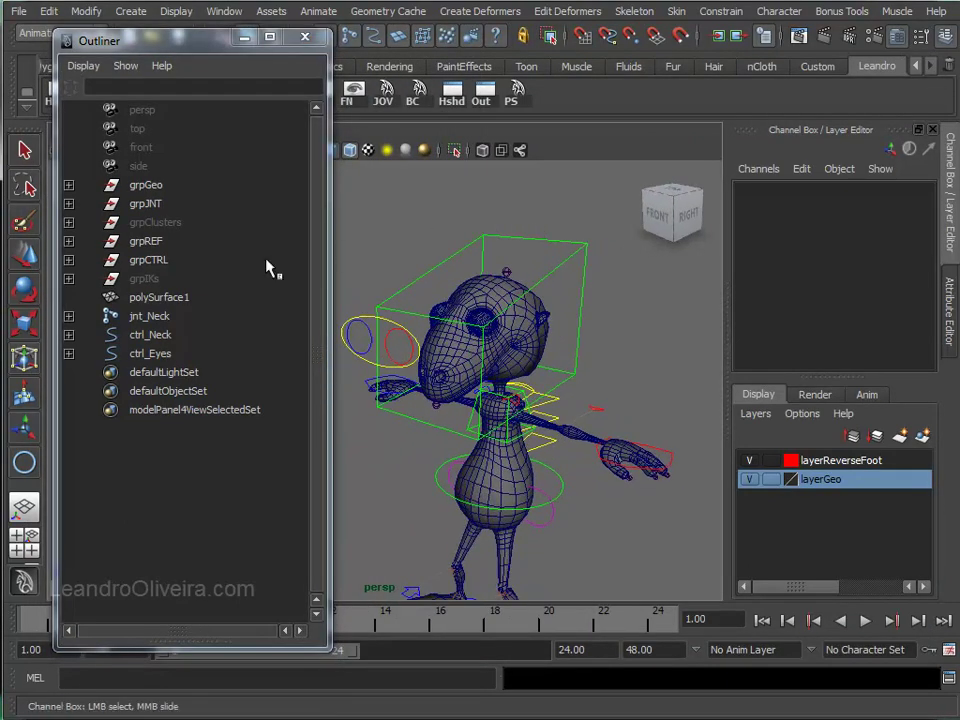
left_click(149, 317)
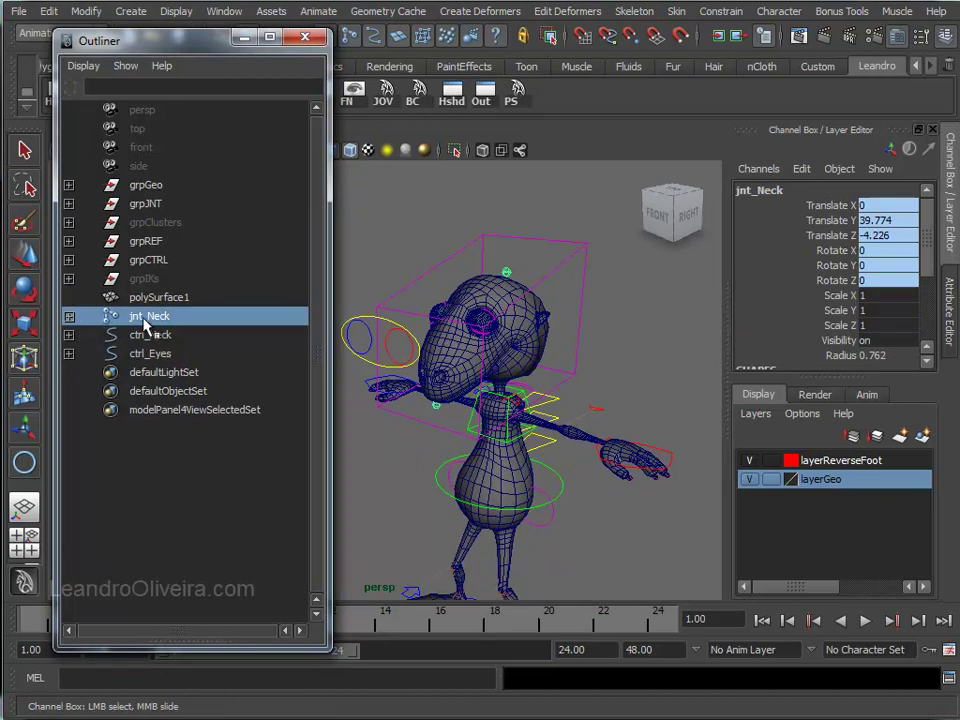
middle_click_drag(145, 322, 149, 207)
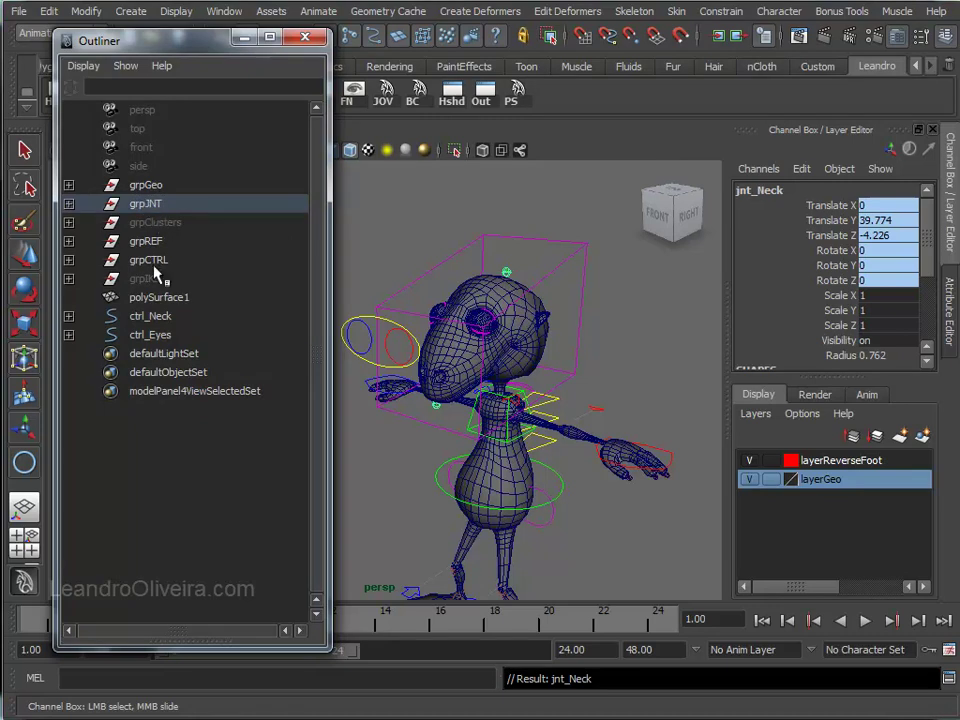
- Parent ctrl_Neck and ctrl_Eyes under grpCTRL in the Outliner
left_click(157, 318)
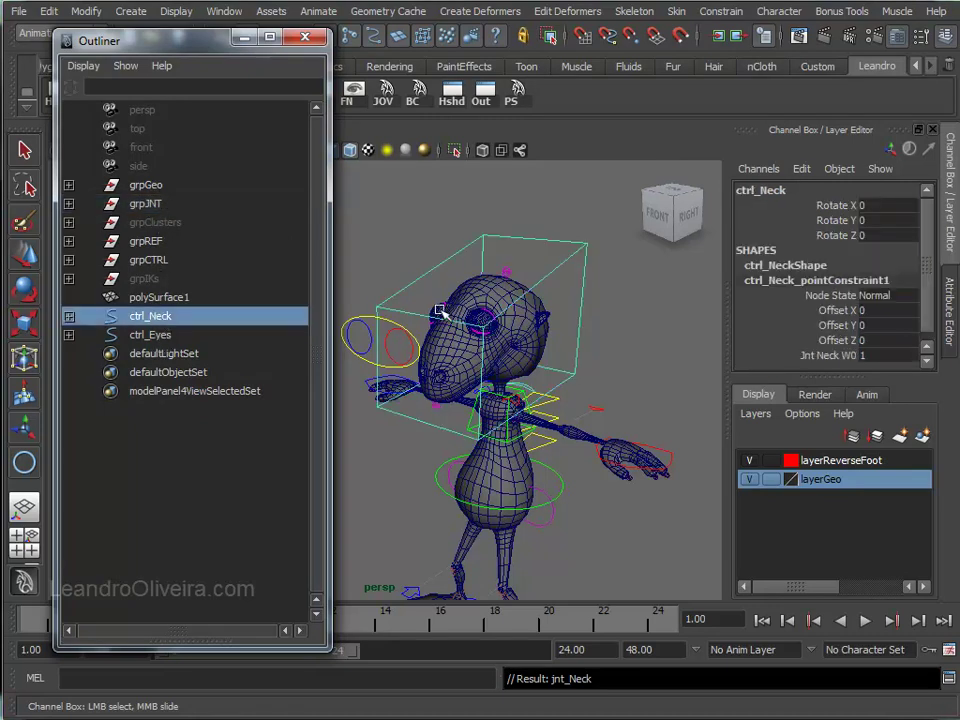
left_click_drag(439, 315, 470, 318, "alt")
right_click_drag(470, 318, 478, 321, "alt")
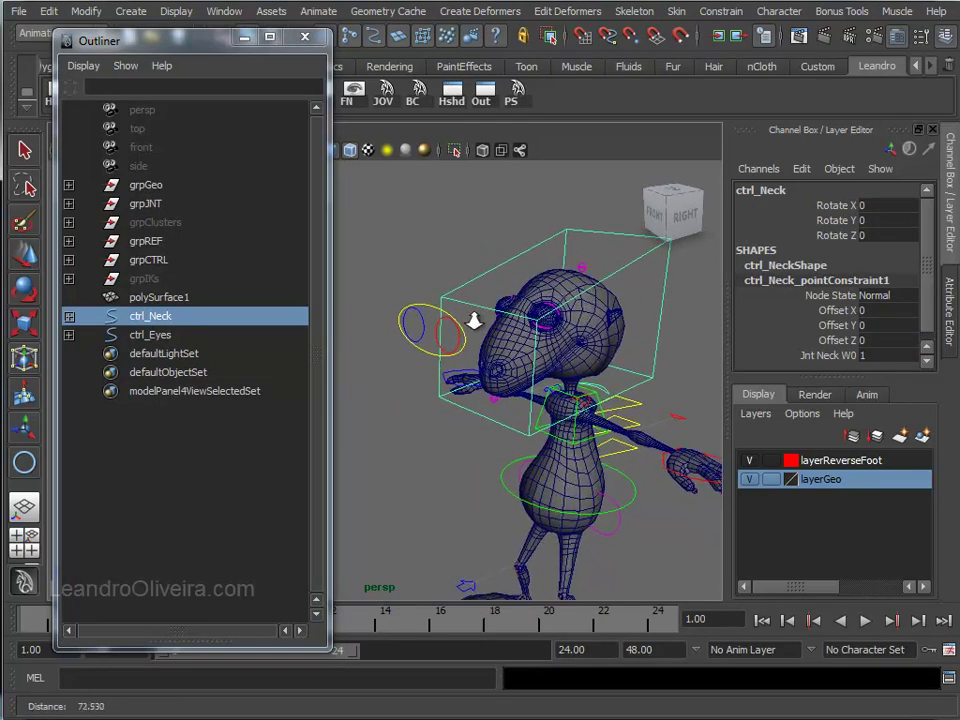
left_click_drag(478, 321, 473, 296, "alt")
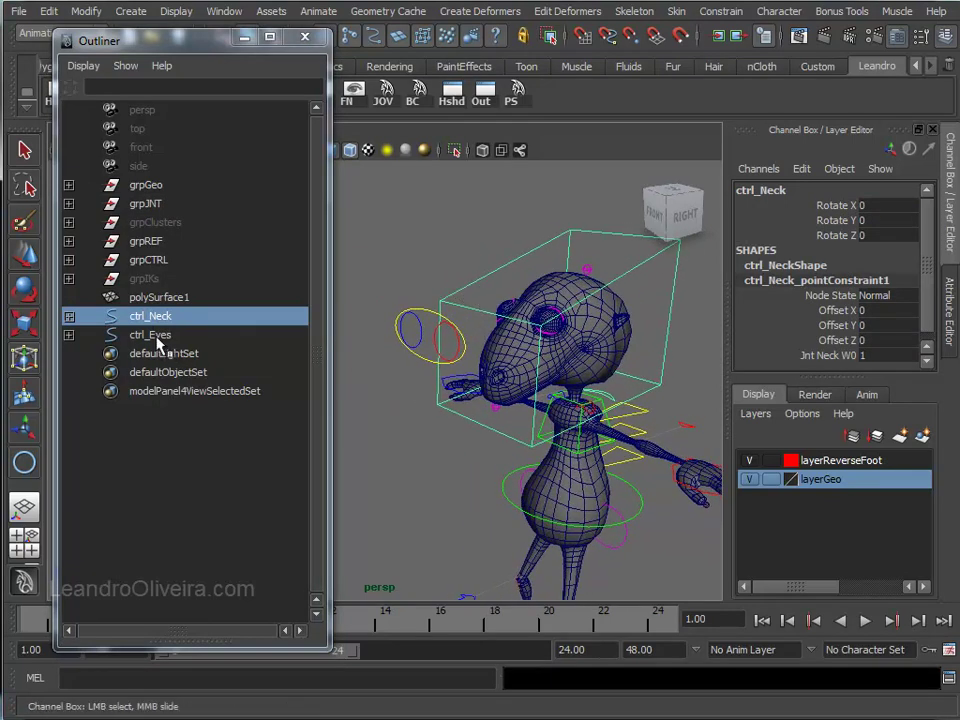
left_click(155, 336, "ctrl")
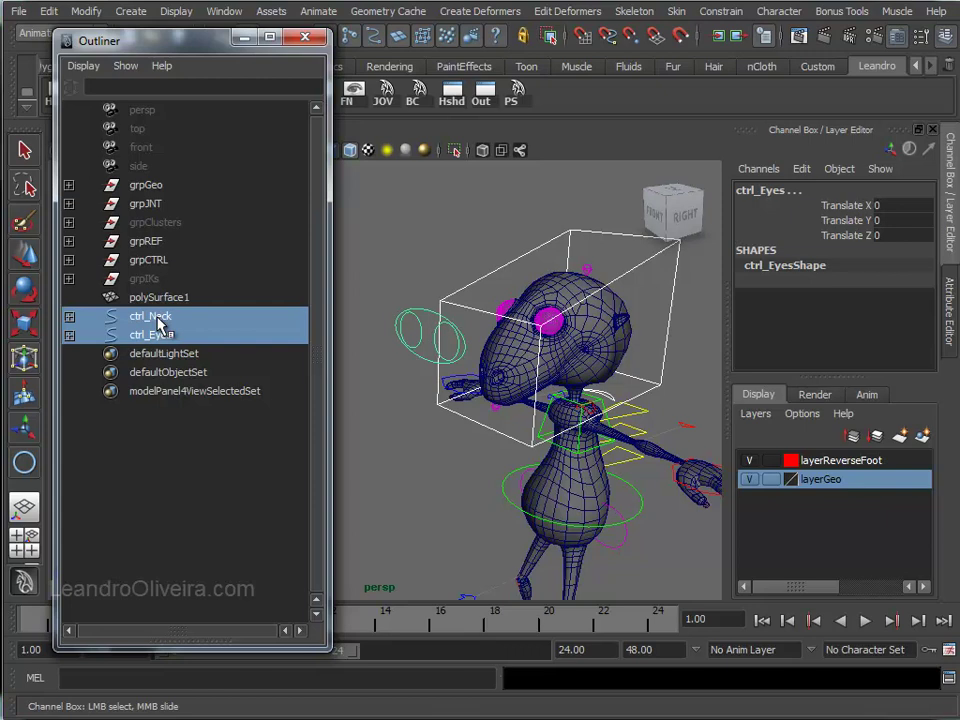
middle_click_drag(157, 322, 157, 262)
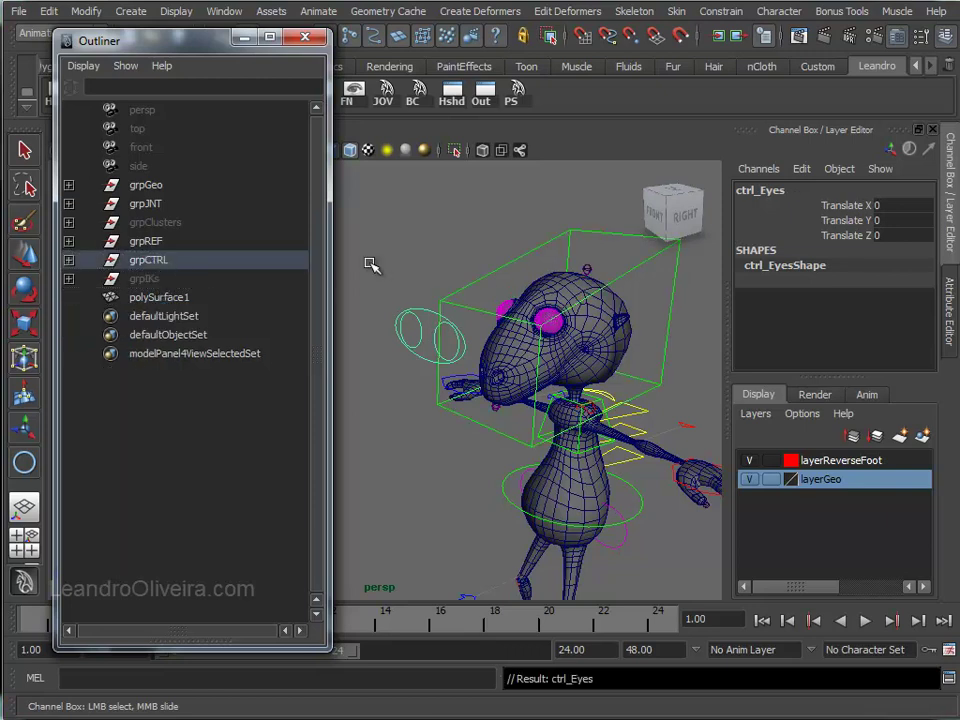
- Clear the selection, minimise the Outliner, and view the character's right side
left_click_drag(418, 253, 446, 259, "alt")
scroll(440, 257, "down", 3)
scroll(443, 253, "down", 3)
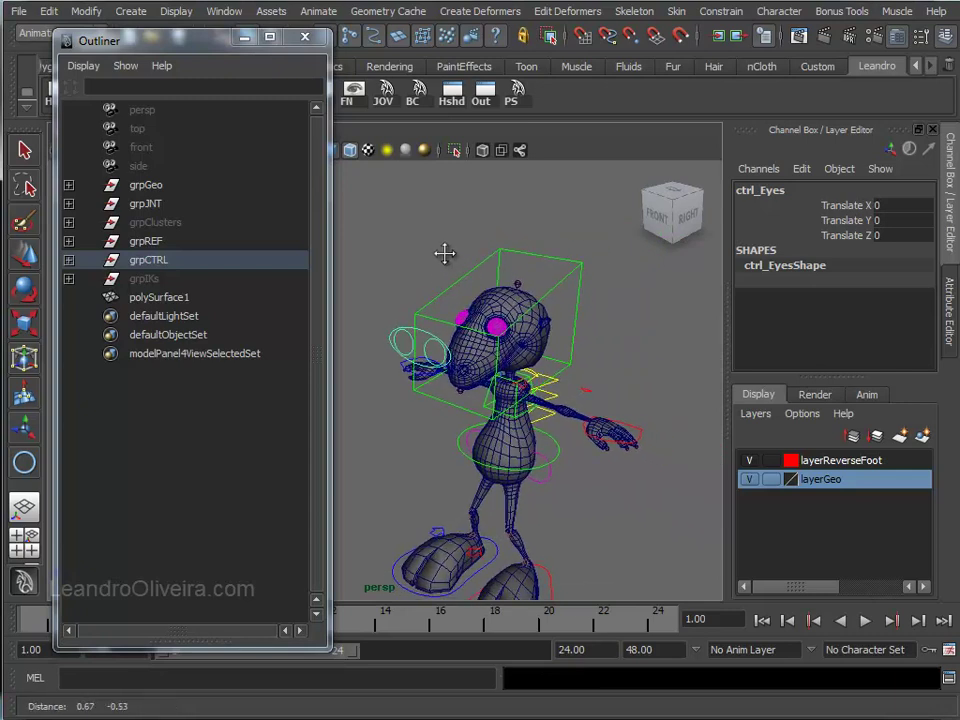
left_click(409, 233)
mouse_move(492, 295)
left_mouse_down("alt")
mouse_move(484, 268)
mouse_move(531, 261)
mouse_move(476, 261)
mouse_move(518, 335)
left_mouse_up("alt")
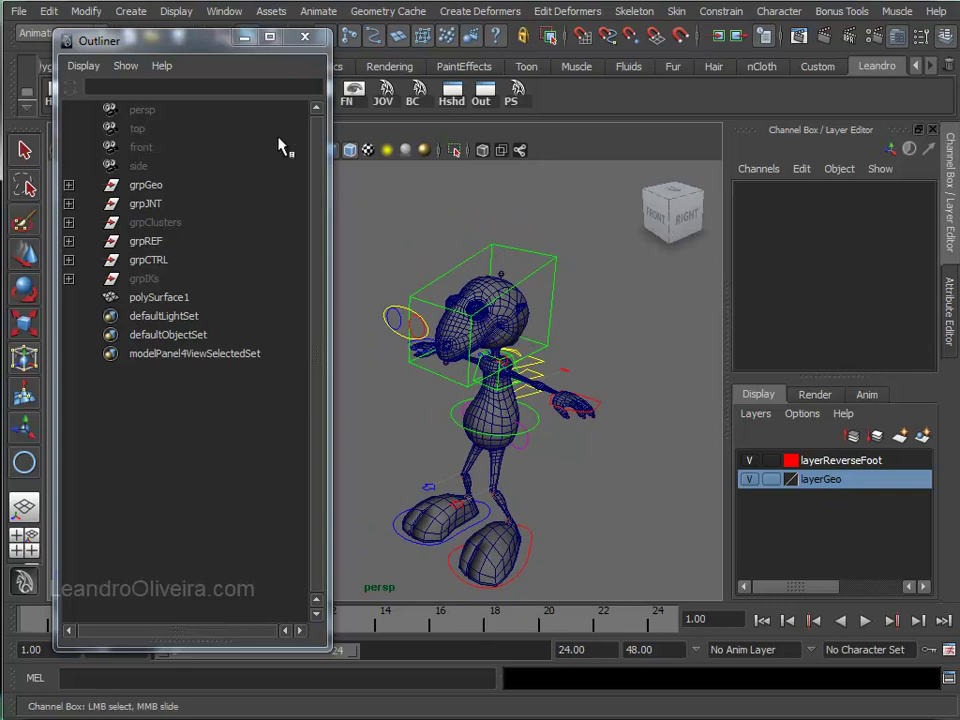
left_click(242, 40)
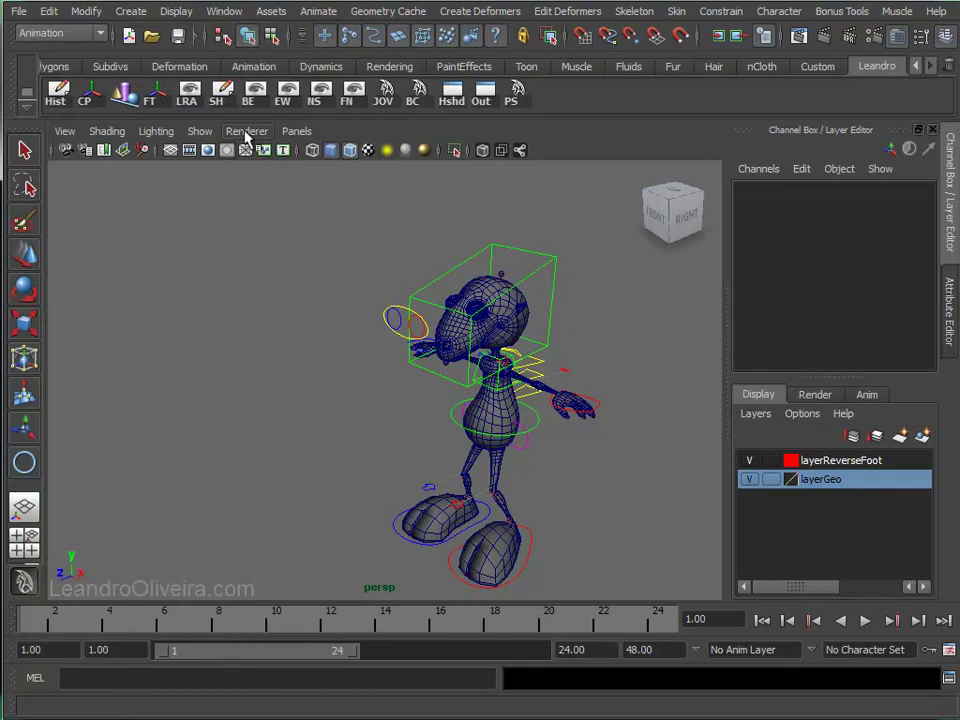
middle_click_drag(405, 272, 312, 259, "alt")
left_click_drag(312, 259, 236, 265, "alt")
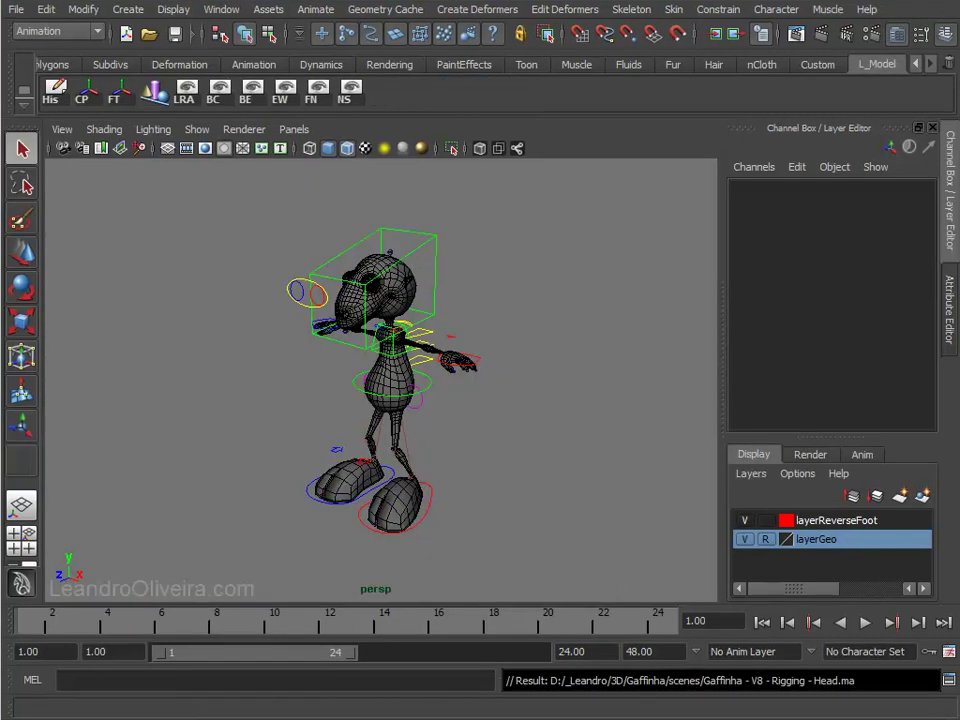
mouse_move(537, 325)
left_mouse_down("alt")
mouse_move(551, 321)
mouse_move(536, 332)
left_mouse_up("alt")
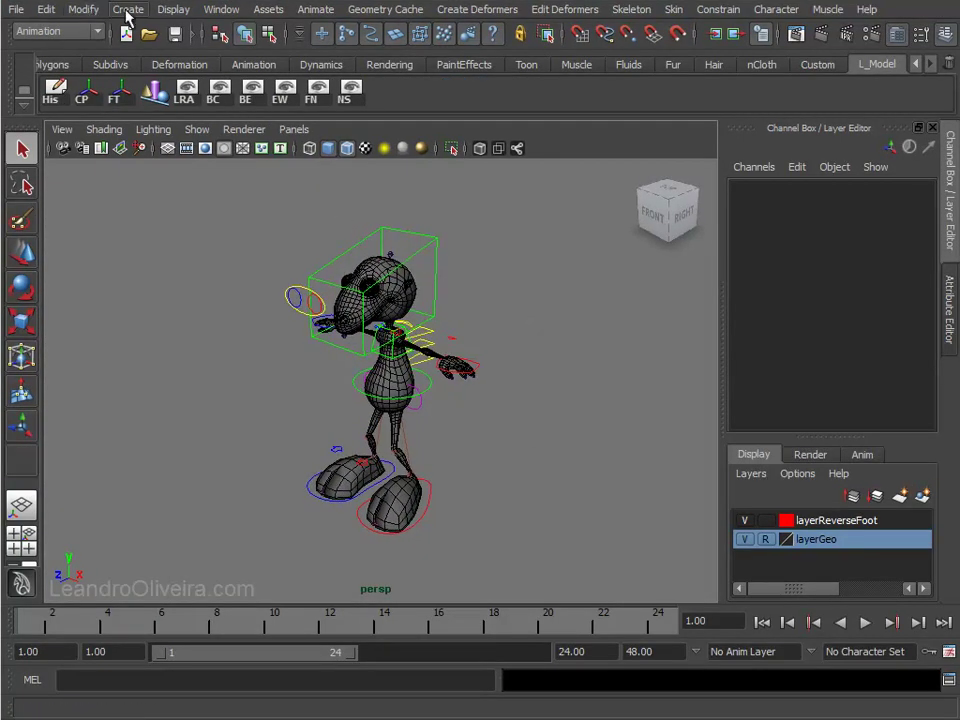
- Draw a large NURBS circle, nurbsCircle1, around the character's feet and zero its translate X/Y/Z
left_click(128, 12)
mouse_move(200, 37)
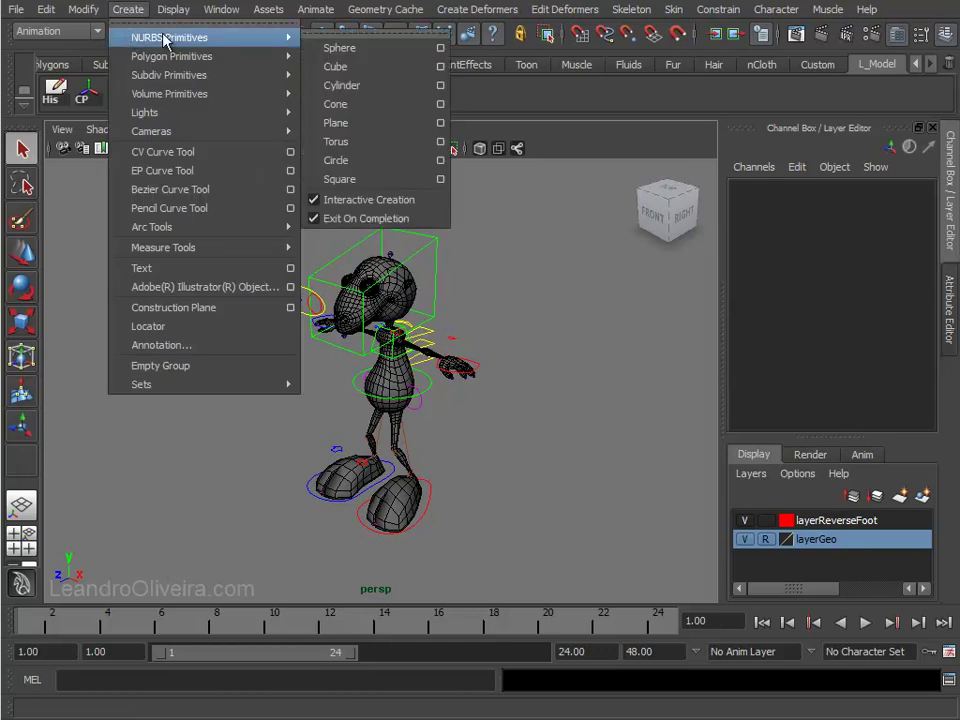
left_click(338, 160)
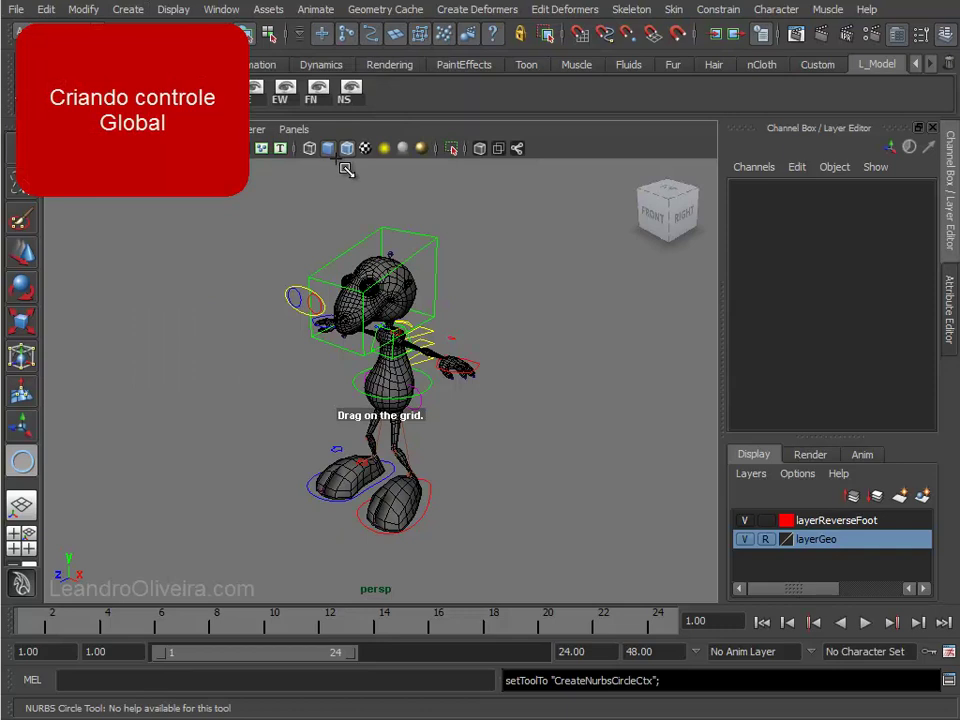
left_click_drag(378, 503, 478, 499)
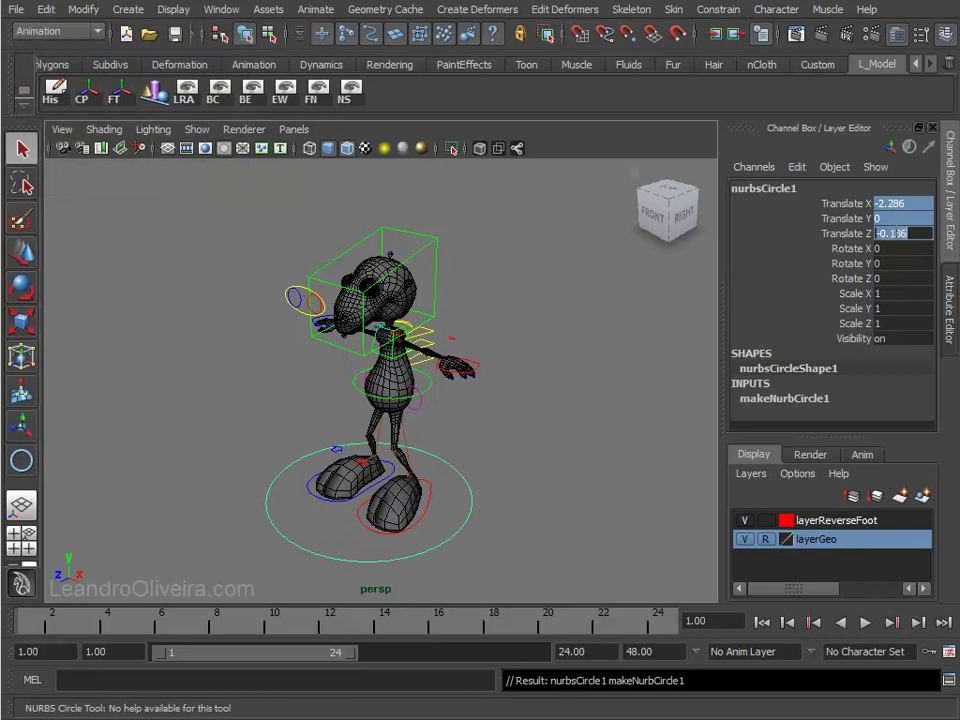
type("0")
key("Return")
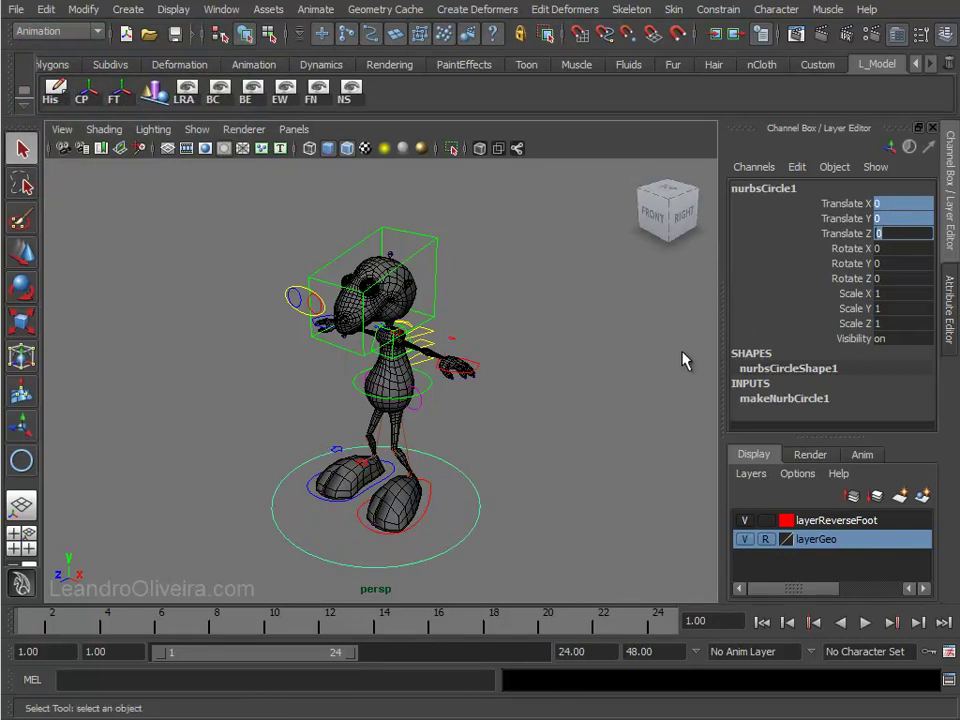
left_click(681, 360)
left_click(453, 468)
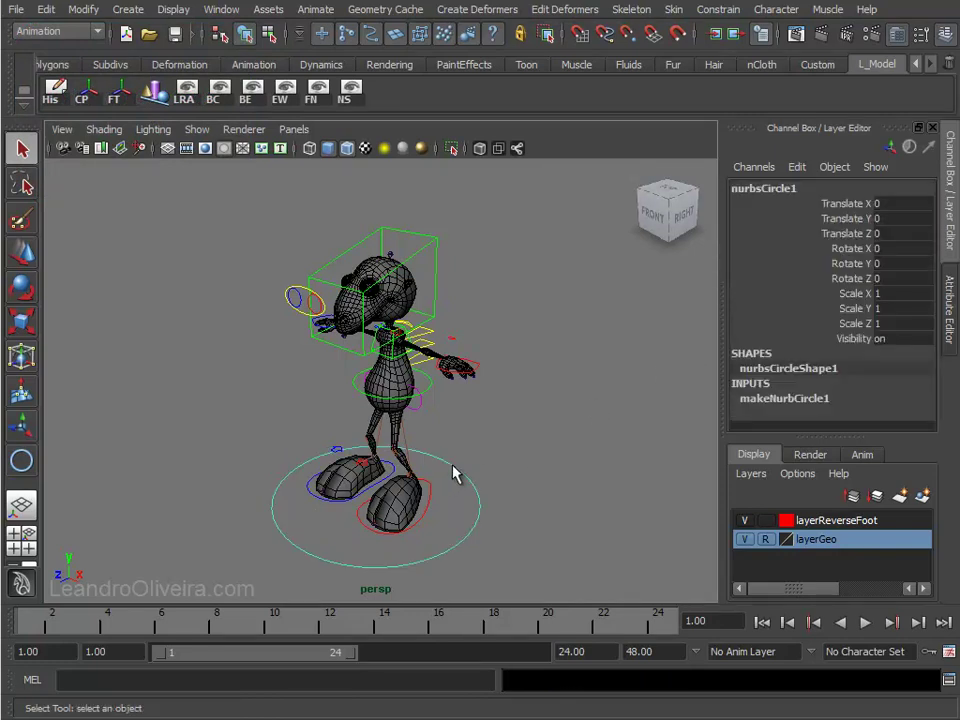
key("w")
mouse_move(453, 468)
left_mouse_down("alt")
mouse_move(632, 452)
mouse_move(570, 435)
mouse_move(530, 454)
left_mouse_up("alt")
double_click(766, 190)
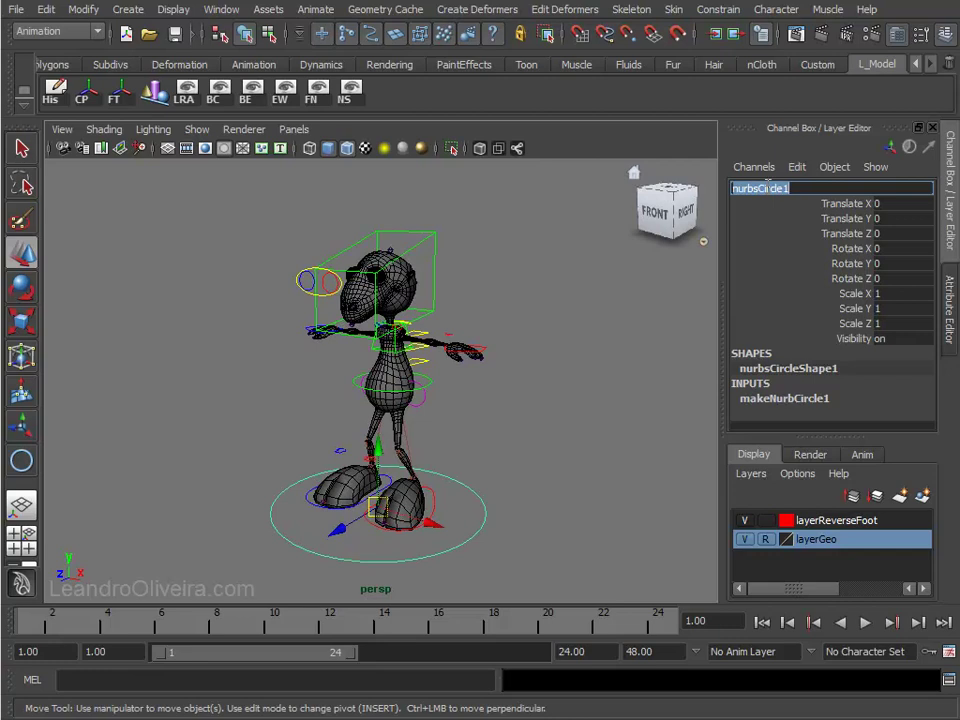
type("ctrl_GLOBAL")
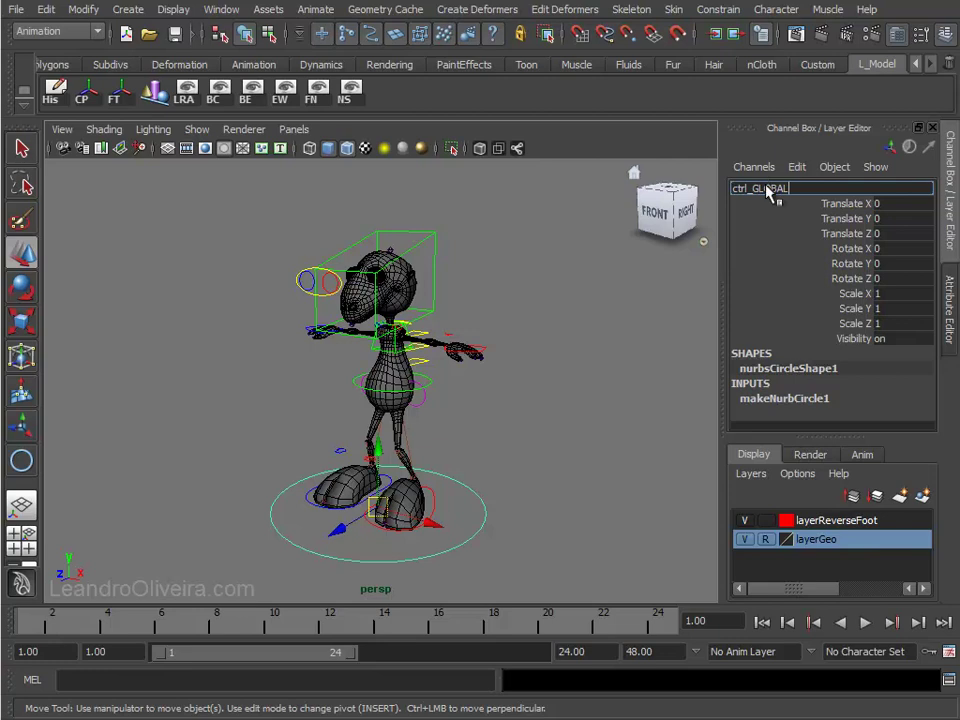
key("Return")
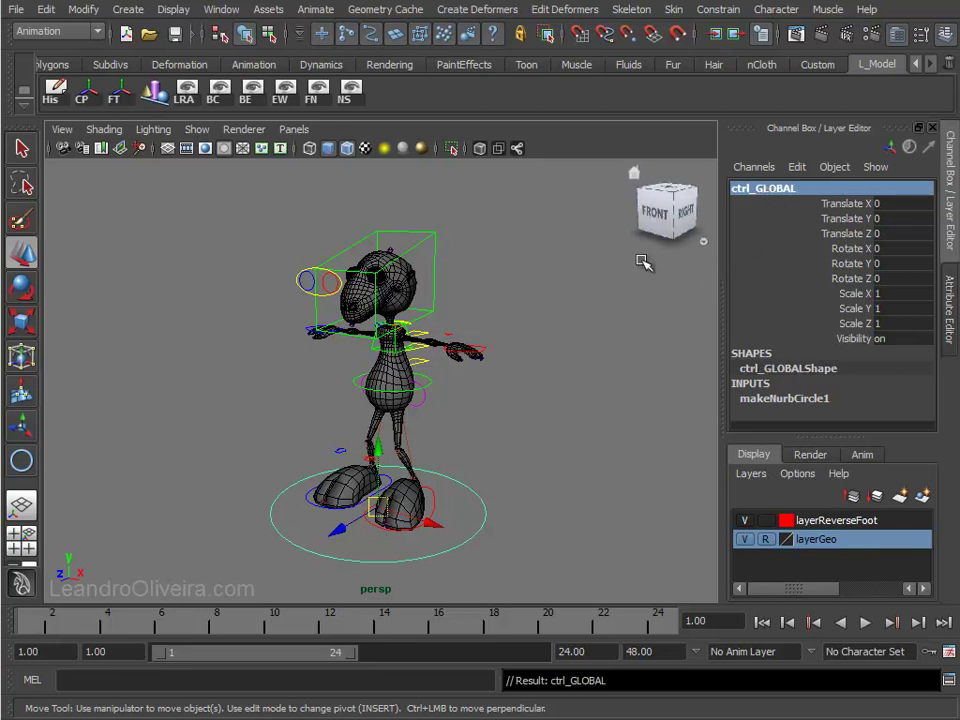
scroll(470, 397, "up", 1)
mouse_move(470, 397)
left_mouse_down("alt")
mouse_move(482, 379)
mouse_move(458, 390)
mouse_move(458, 364)
left_mouse_up("alt")
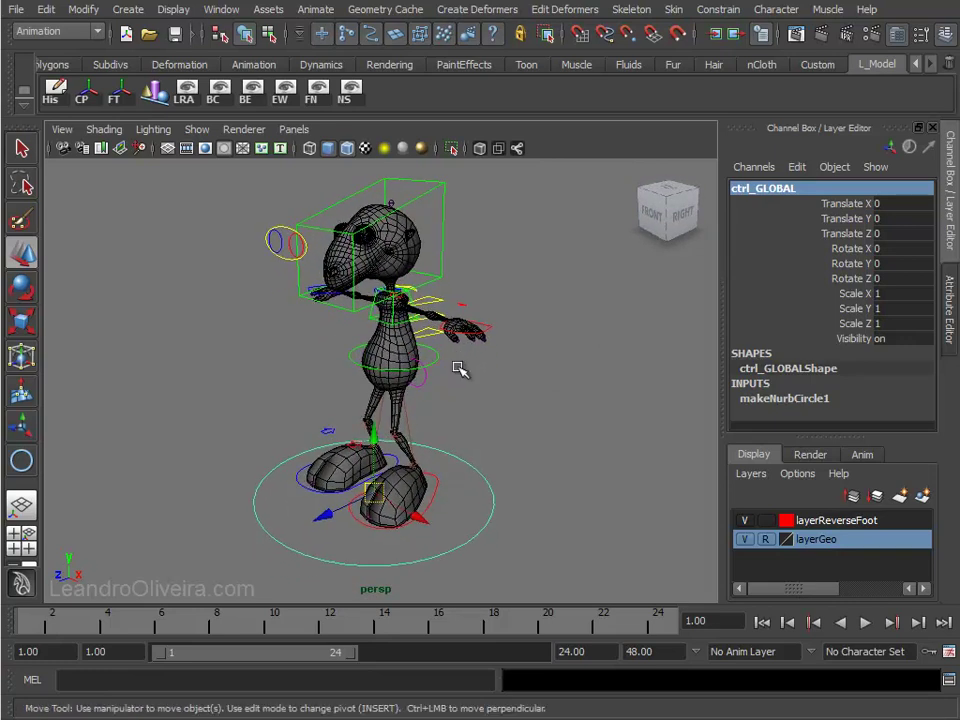
left_click(480, 393)
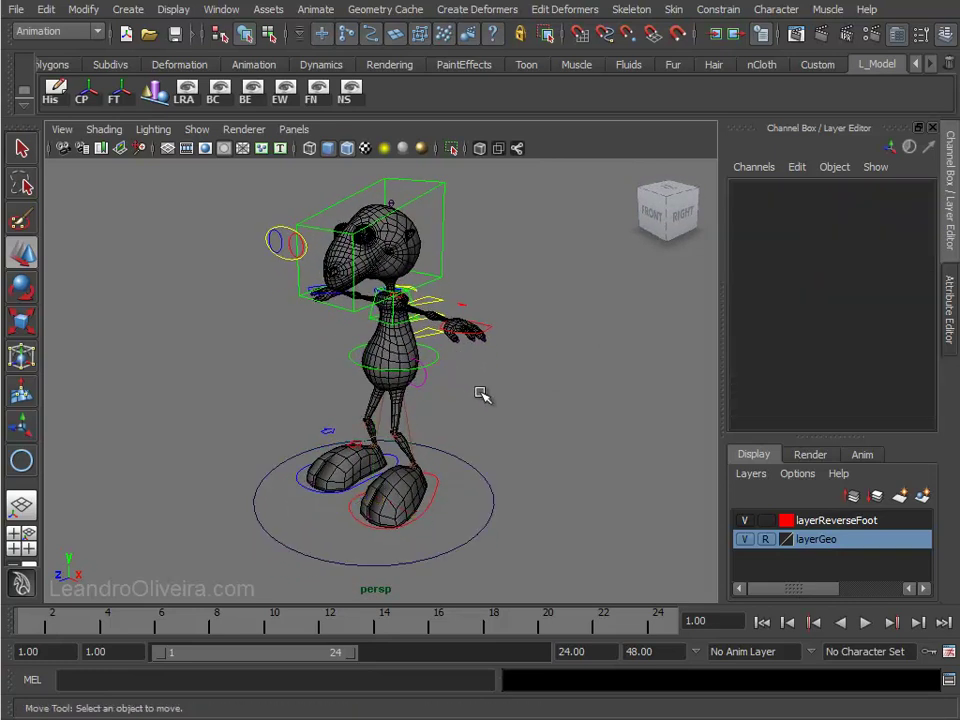
left_click(471, 474)
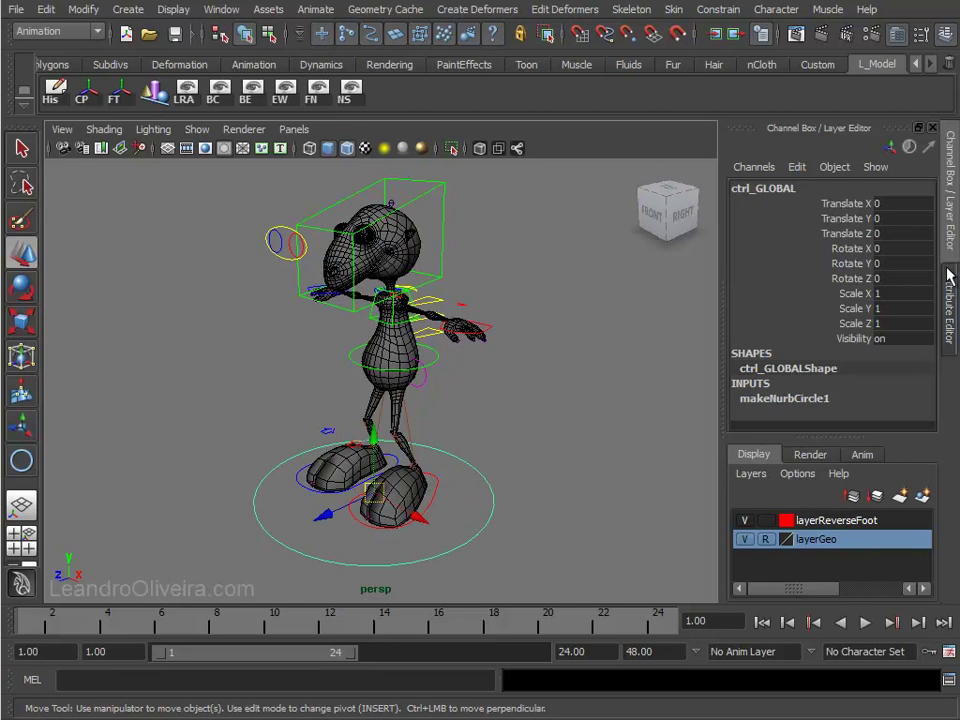
- Enable drawing overrides on ctrl_GLOBAL's shape and set its override colour to yellow
left_click(950, 276)
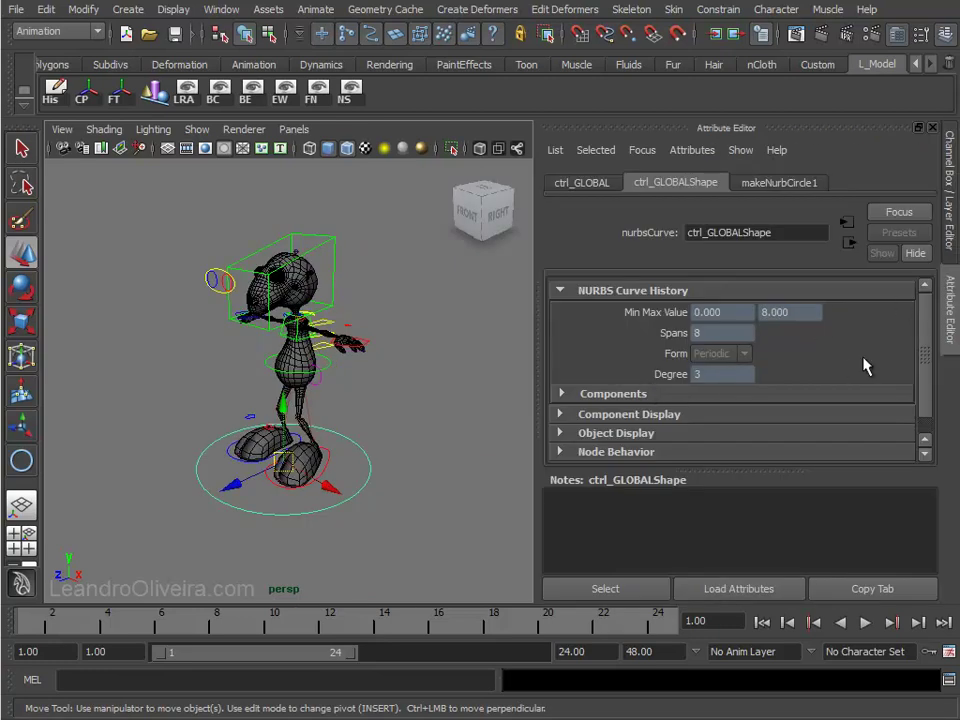
left_click_drag(925, 340, 923, 362)
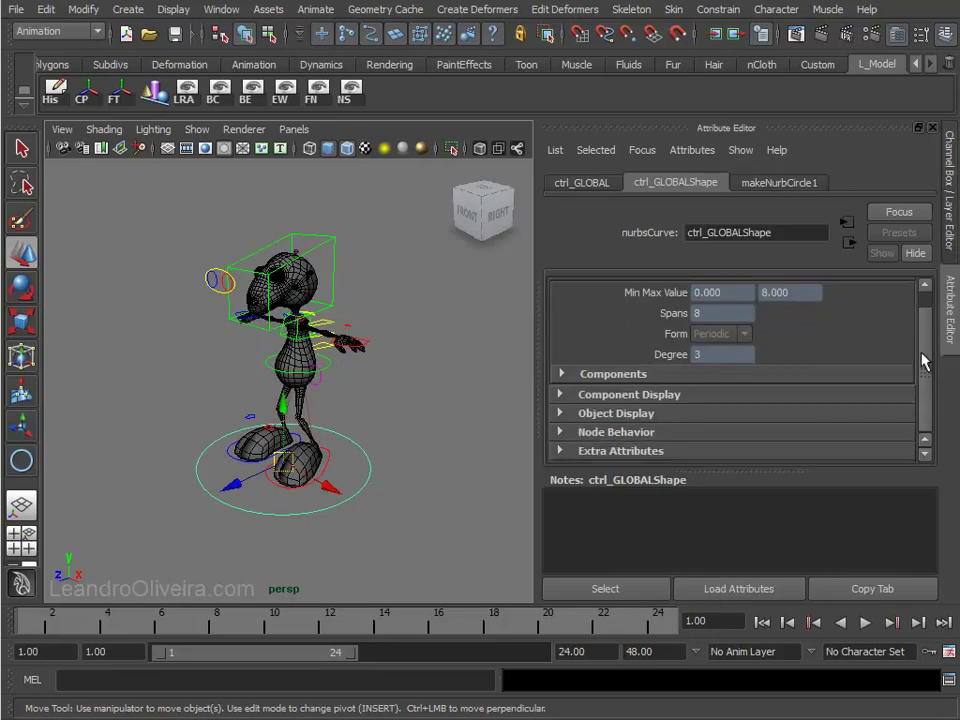
left_click(561, 414)
left_click_drag(928, 344, 921, 375)
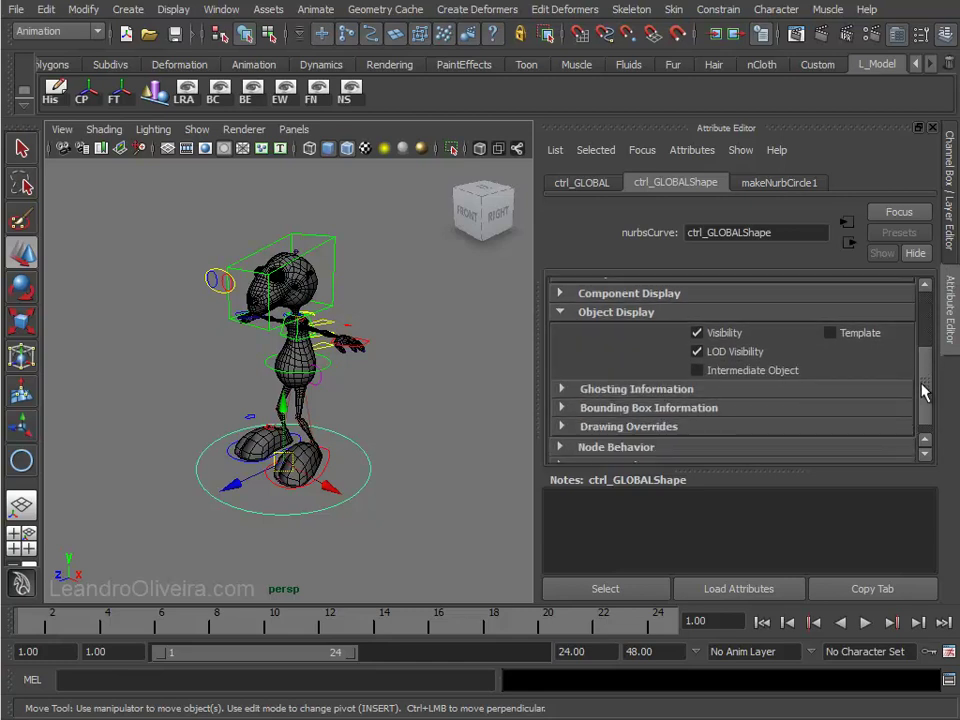
left_click(562, 413)
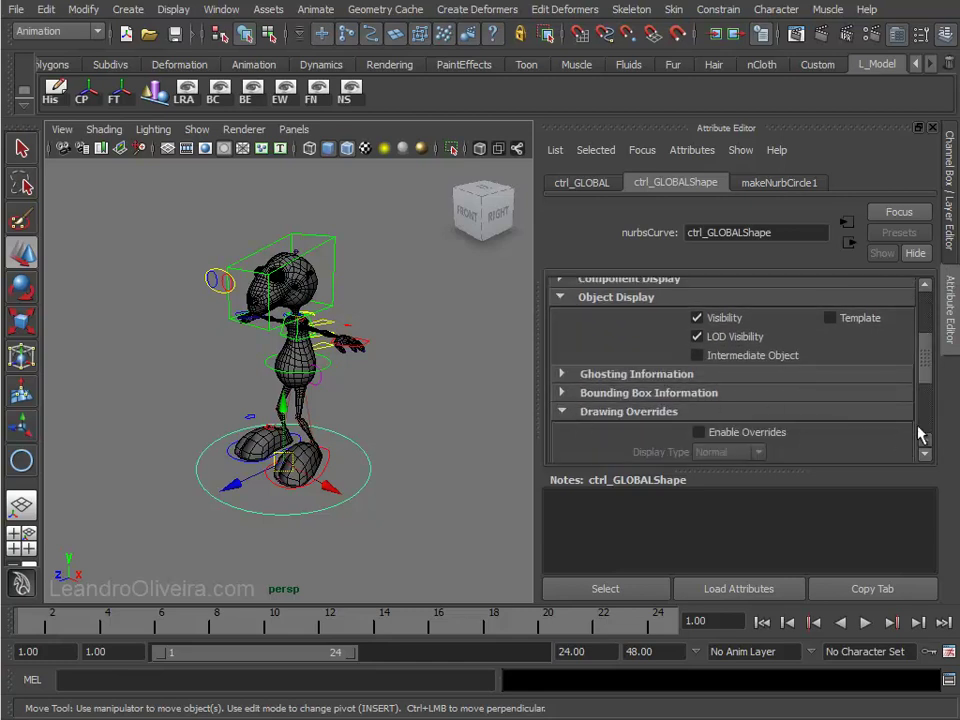
left_click_drag(928, 367, 924, 428)
left_click_drag(767, 413, 823, 412)
- Reselect the ctrl_GLOBAL ground circle and bring back the Channel Box panel
left_click(460, 413)
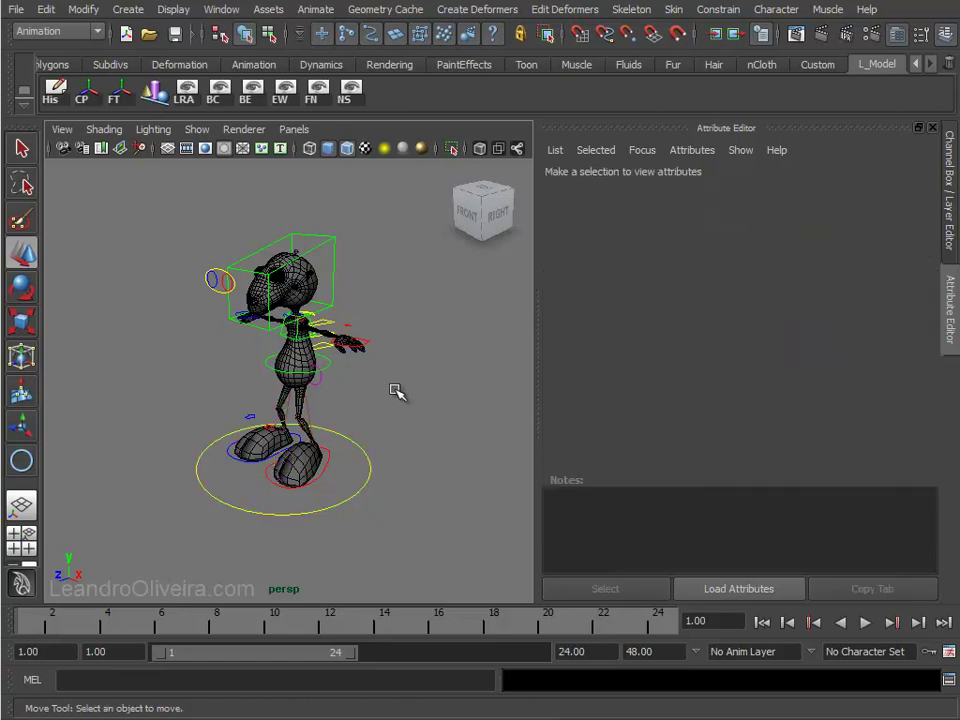
left_click_drag(396, 392, 448, 388, "alt")
scroll(422, 386, "up", 3)
scroll(431, 403, "up", 3)
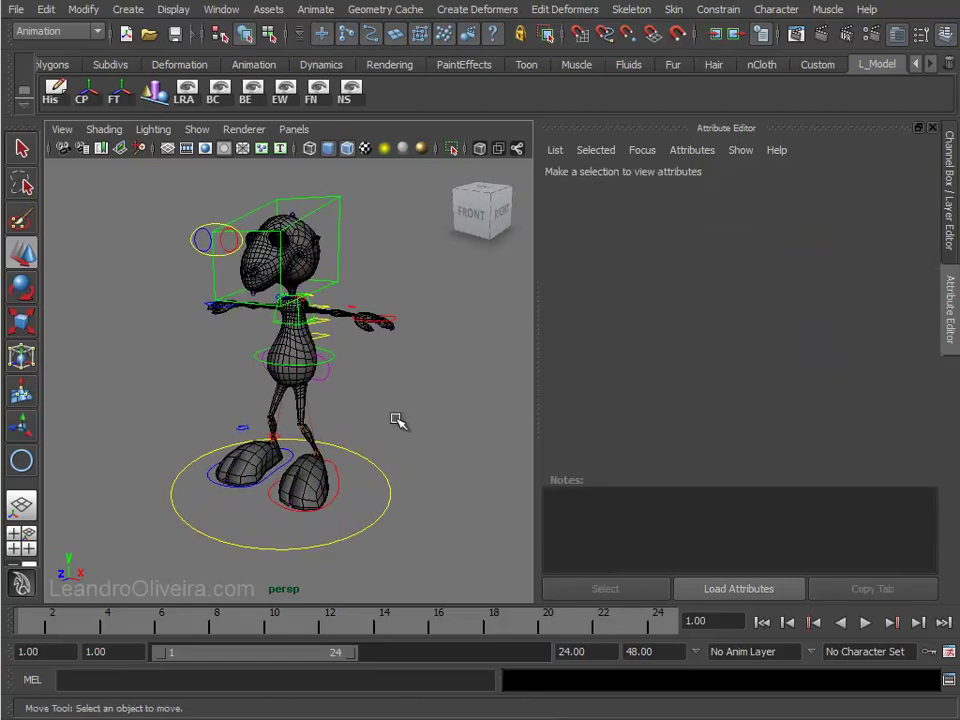
left_click(362, 453)
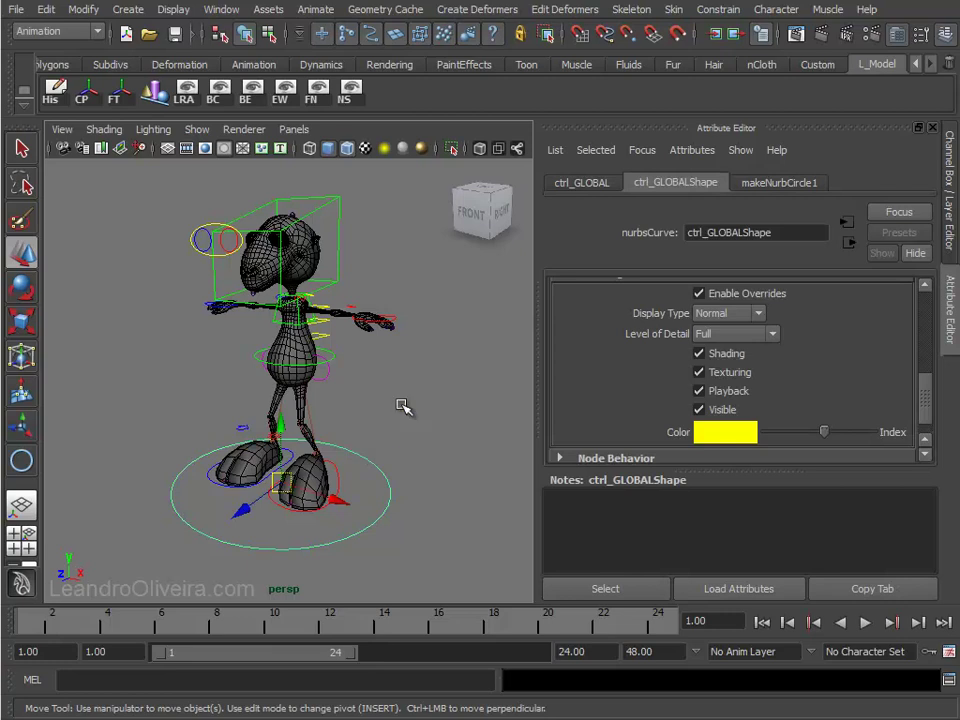
key("q")
scroll(378, 413, "up", 2)
middle_click_drag(378, 413, 418, 372, "alt")
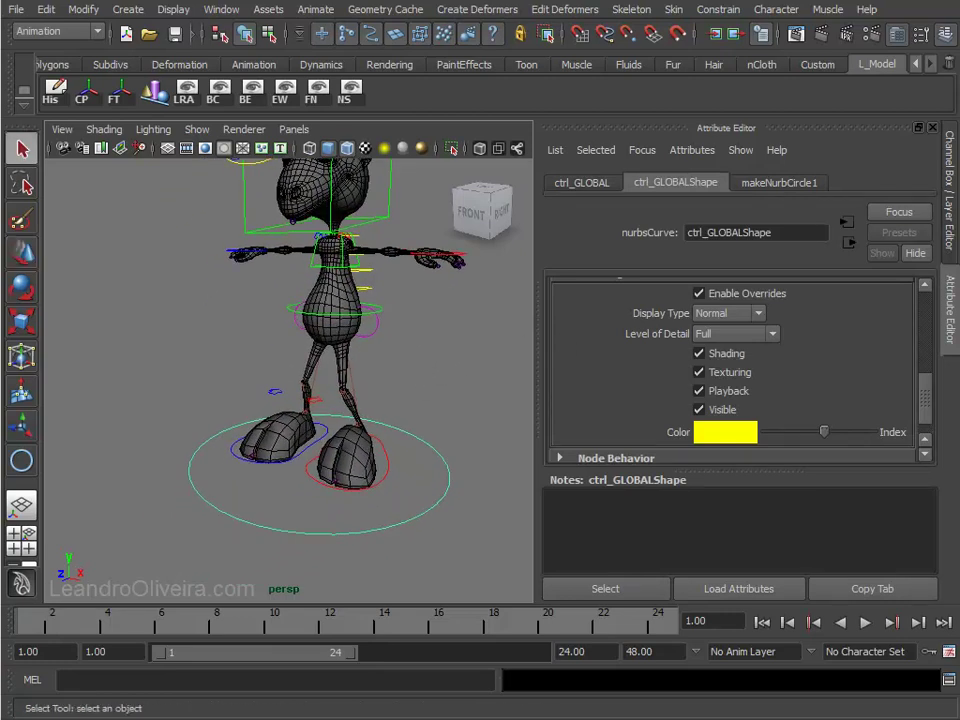
left_click(953, 248)
mouse_move(697, 351)
left_mouse_down("alt")
mouse_move(529, 349)
mouse_move(546, 358)
mouse_move(573, 337)
left_mouse_up("alt")
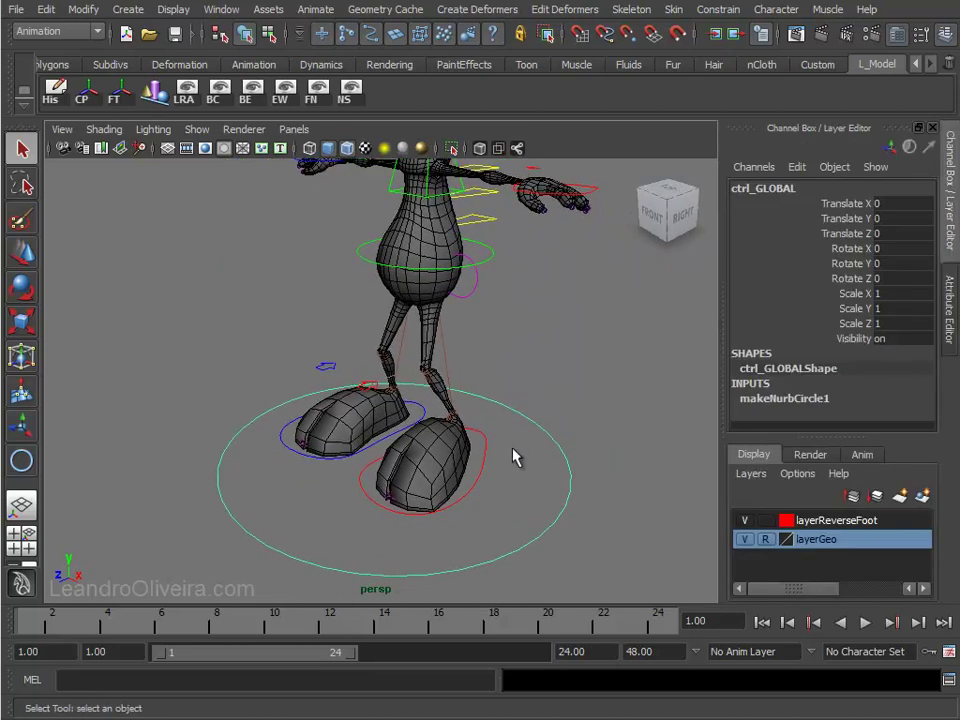
- Parent the left and right foot controls under ctrl_GLOBAL
left_click(483, 465)
left_click(380, 447, "shift")
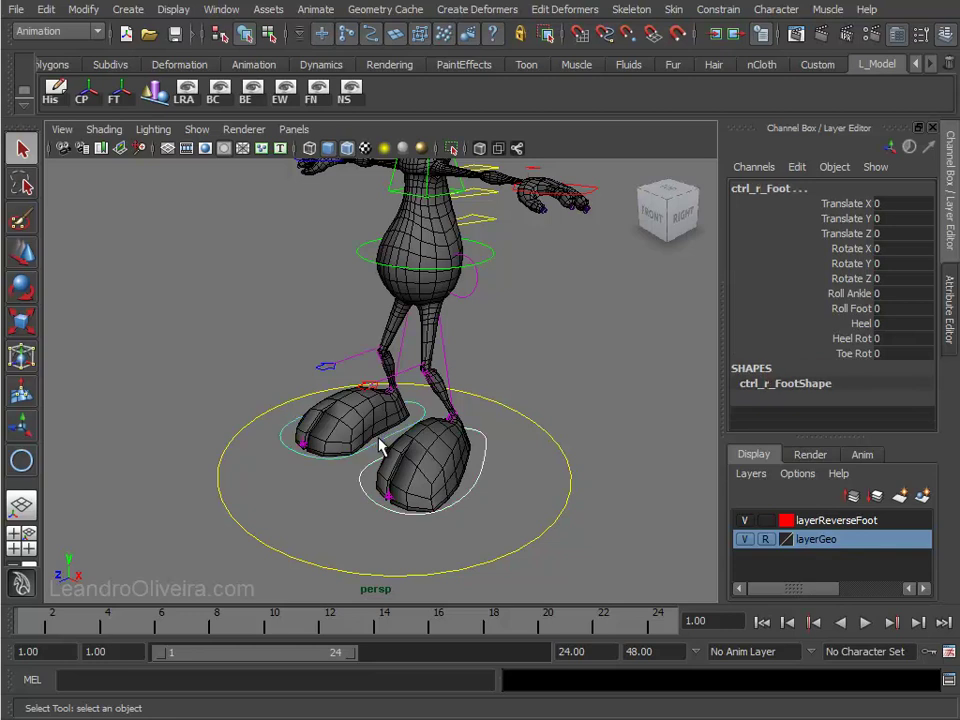
left_click(541, 437)
left_click(46, 10)
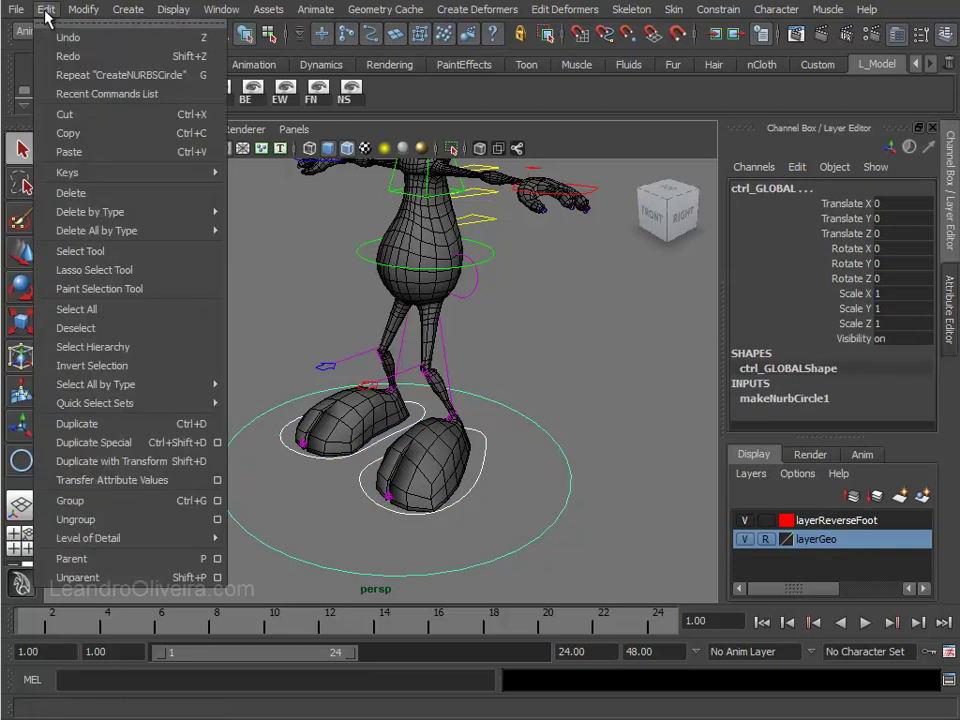
left_click(69, 561)
left_click(533, 437)
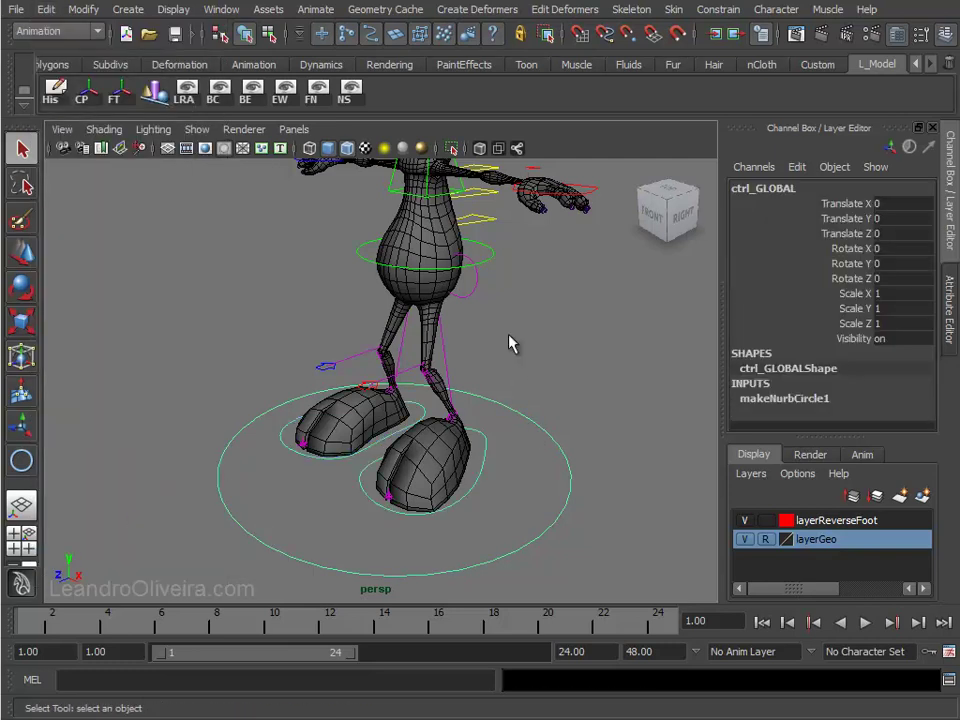
- Parent the right and left knee controls under ctrl_GLOBAL and check its hierarchy
left_click(318, 372)
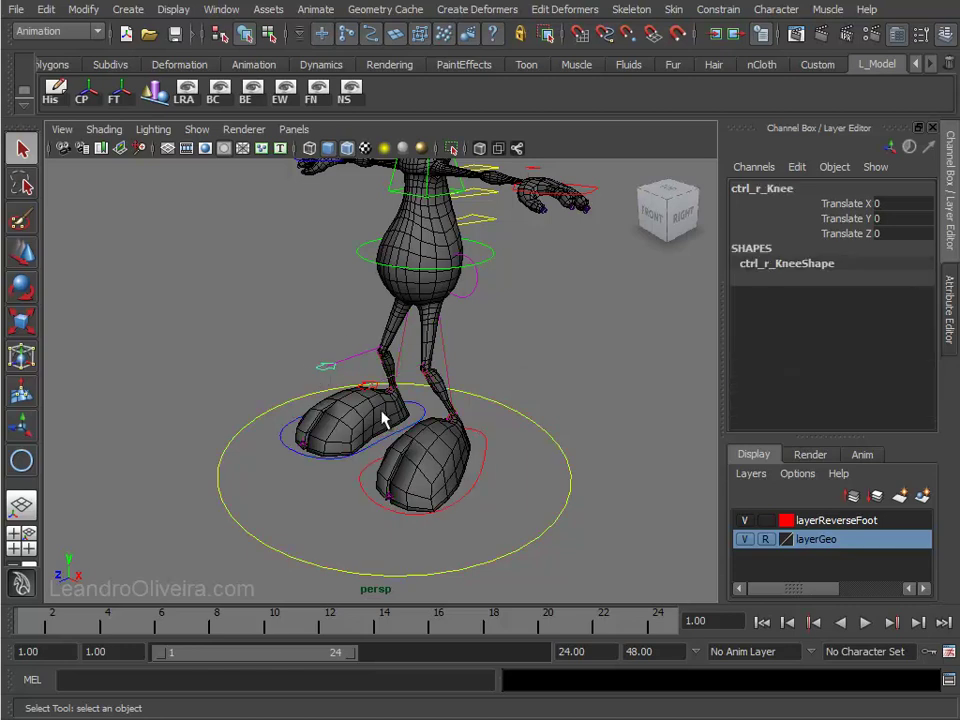
left_click_drag(371, 321, 333, 326, "alt")
left_click(340, 382)
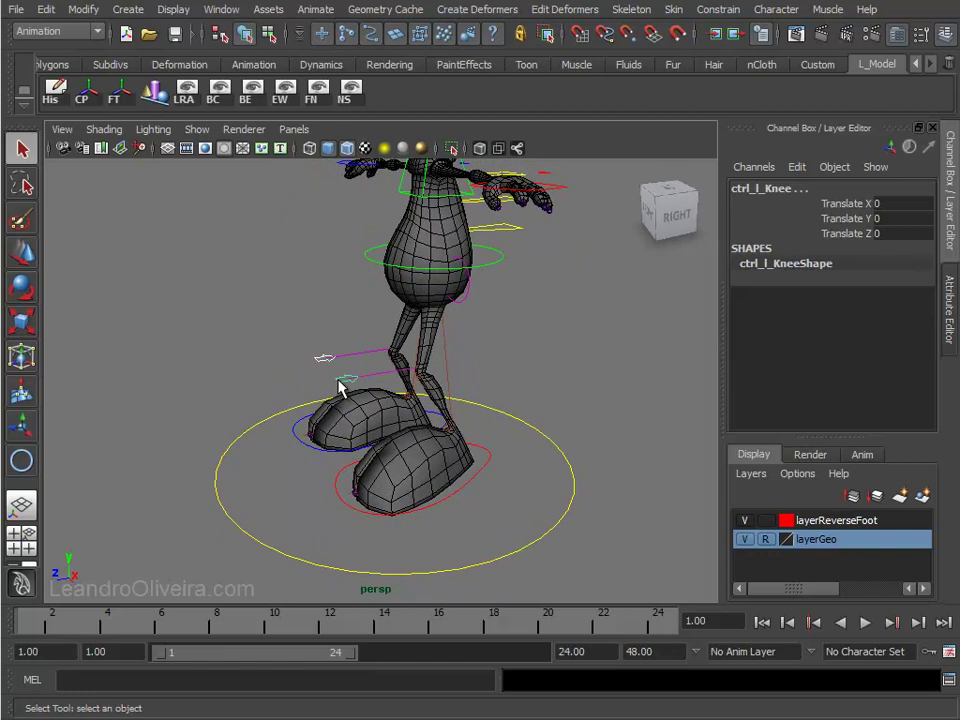
left_click(296, 413)
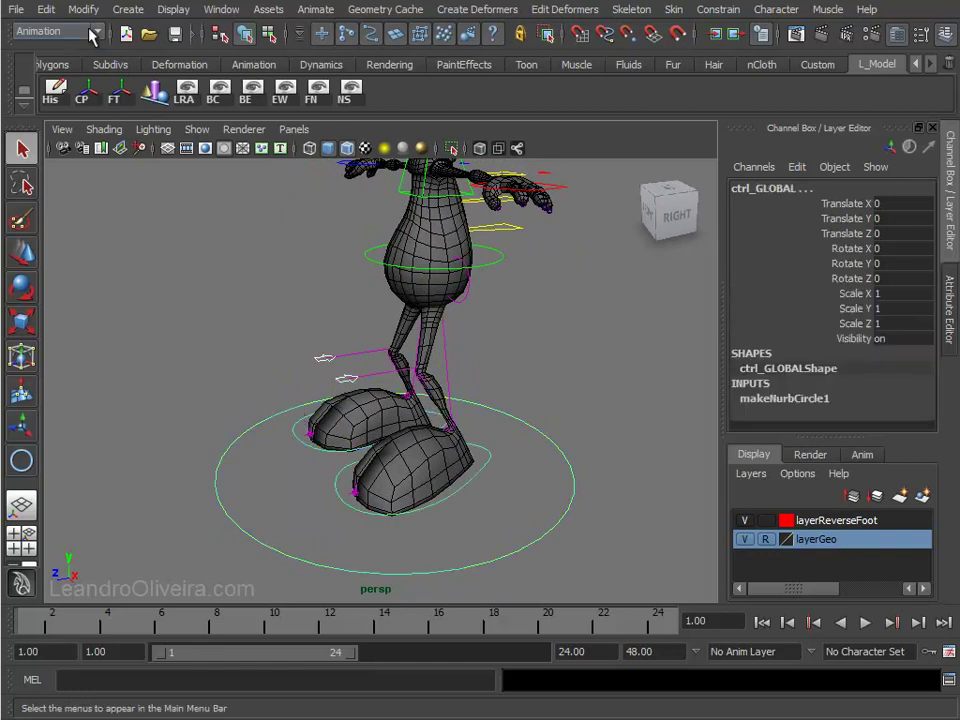
left_click(46, 9)
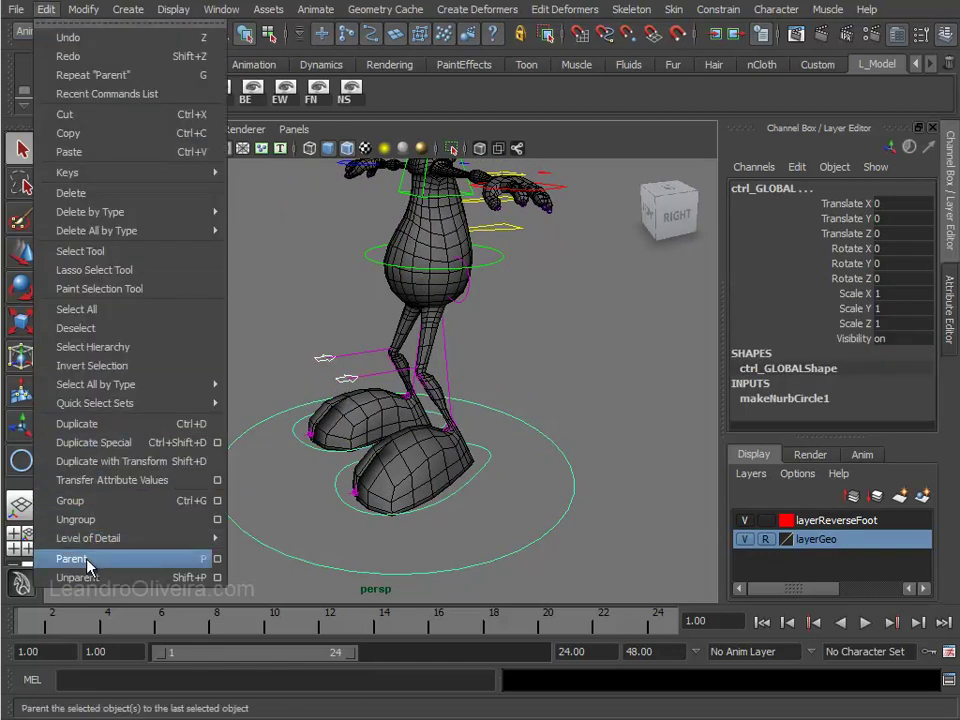
left_click(88, 562)
left_click(551, 375)
left_click_drag(551, 375, 588, 380, "alt")
left_click(541, 420)
mouse_move(521, 429)
left_mouse_down("alt")
mouse_move(488, 377)
mouse_move(469, 377)
left_mouse_up("alt")
- Parent the ctrlCOG circle under ctrl_GLOBAL
right_click_drag(469, 377, 574, 354, "alt")
left_click_drag(574, 354, 484, 311, "alt")
left_click(503, 332)
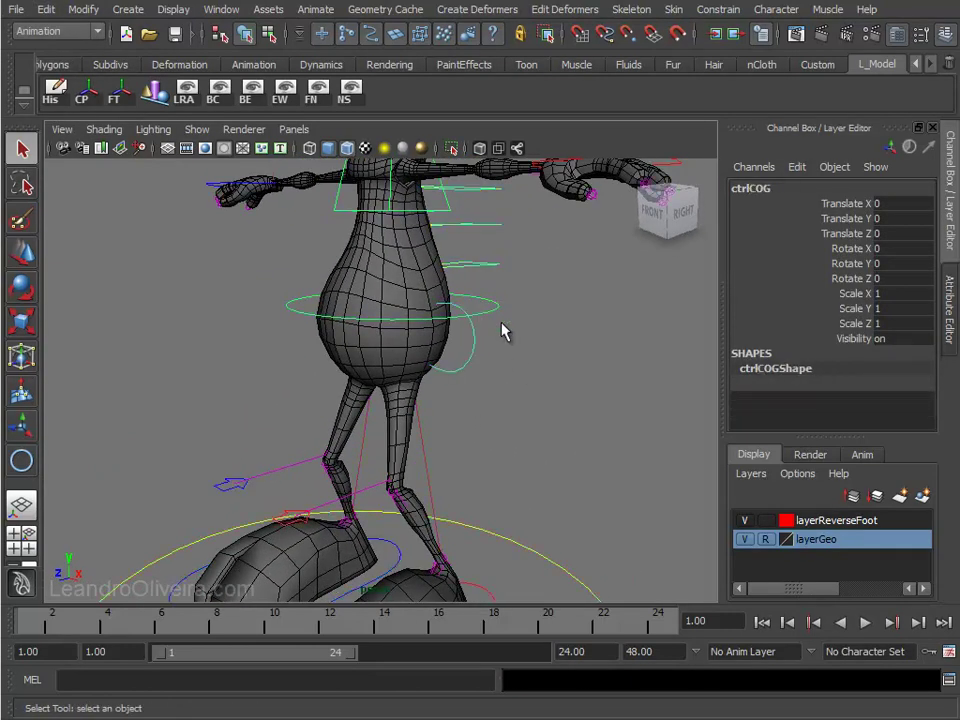
right_click_drag(503, 332, 448, 354, "alt")
left_click(448, 354)
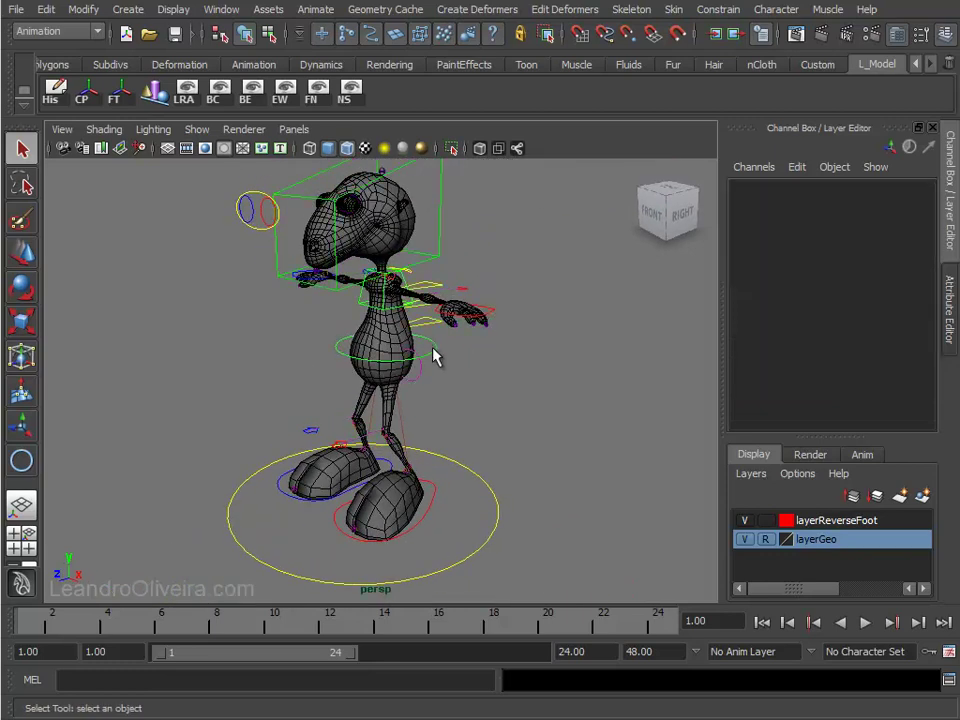
left_click(437, 356)
left_click(472, 478)
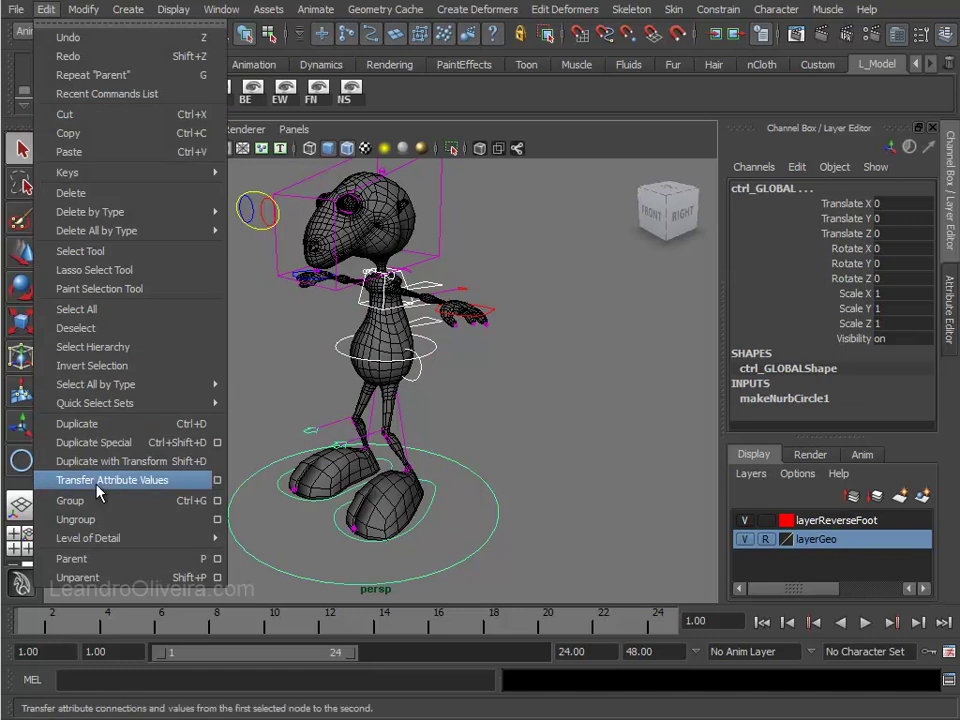
left_click(85, 562)
- Test-move ctrl_GLOBAL to confirm the rig follows, then undo the move
left_click(481, 457)
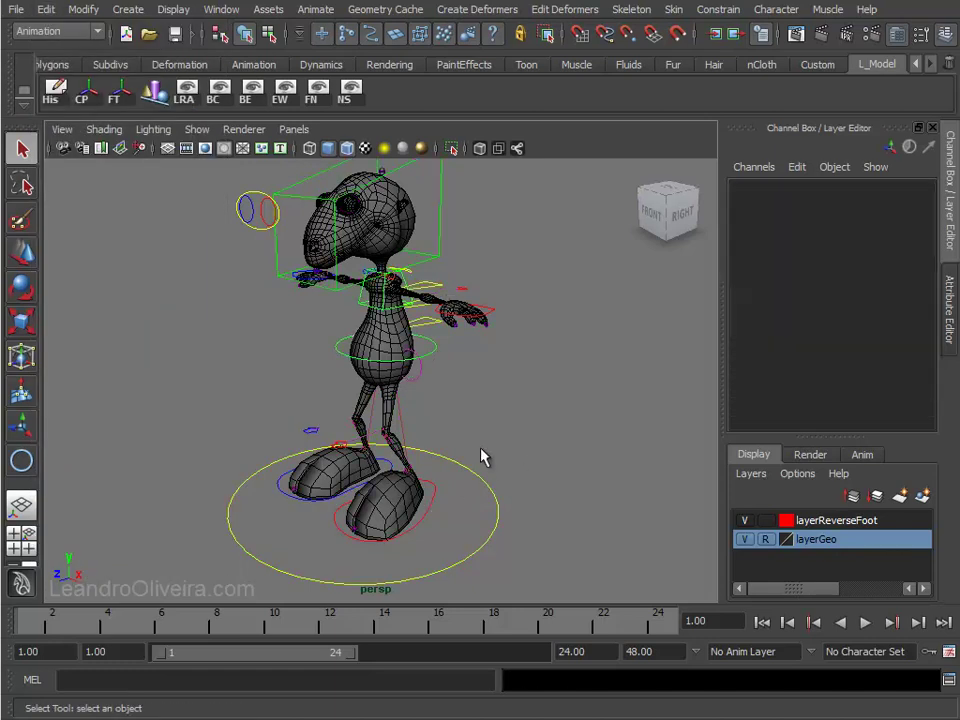
left_click(484, 503)
mouse_move(489, 501)
left_mouse_down("alt")
mouse_move(508, 459)
mouse_move(488, 459)
left_mouse_up("alt")
key("w")
mouse_move(316, 515)
left_mouse_down()
mouse_move(226, 548)
mouse_move(414, 510)
mouse_move(165, 536)
mouse_move(320, 540)
mouse_move(469, 520)
left_mouse_up()
key("ctrl+z")
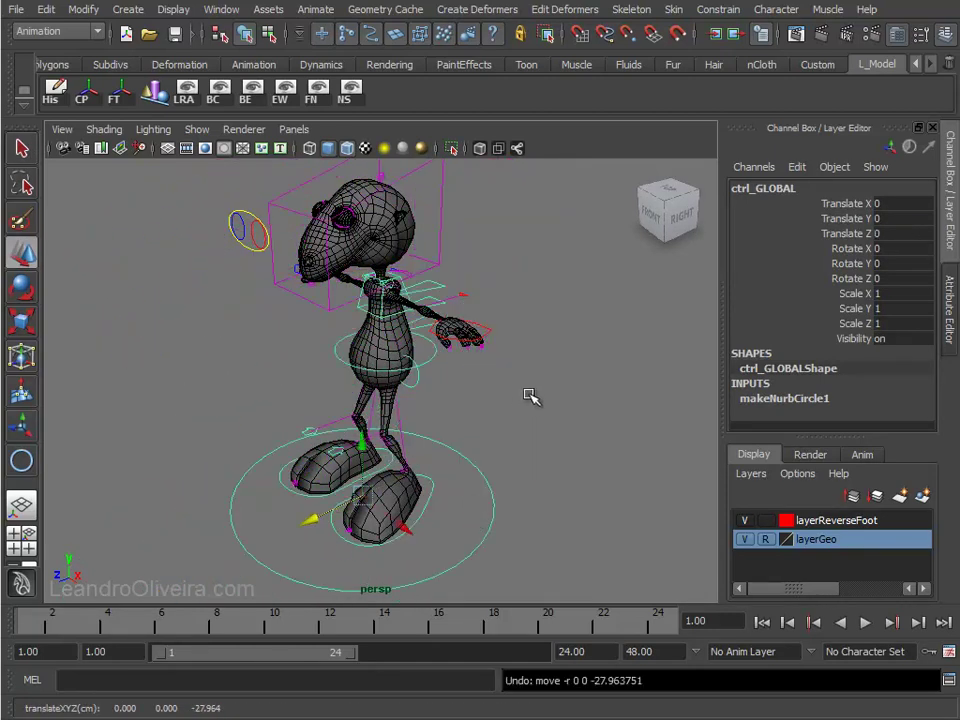
left_click(531, 396)
right_click_drag(531, 396, 486, 395, "alt")
left_click_drag(486, 395, 559, 407, "alt")
right_click_drag(559, 407, 433, 444, "alt")
- Hide the character's geometry layer and zoom in on the rig
middle_click_drag(433, 444, 553, 416, "alt")
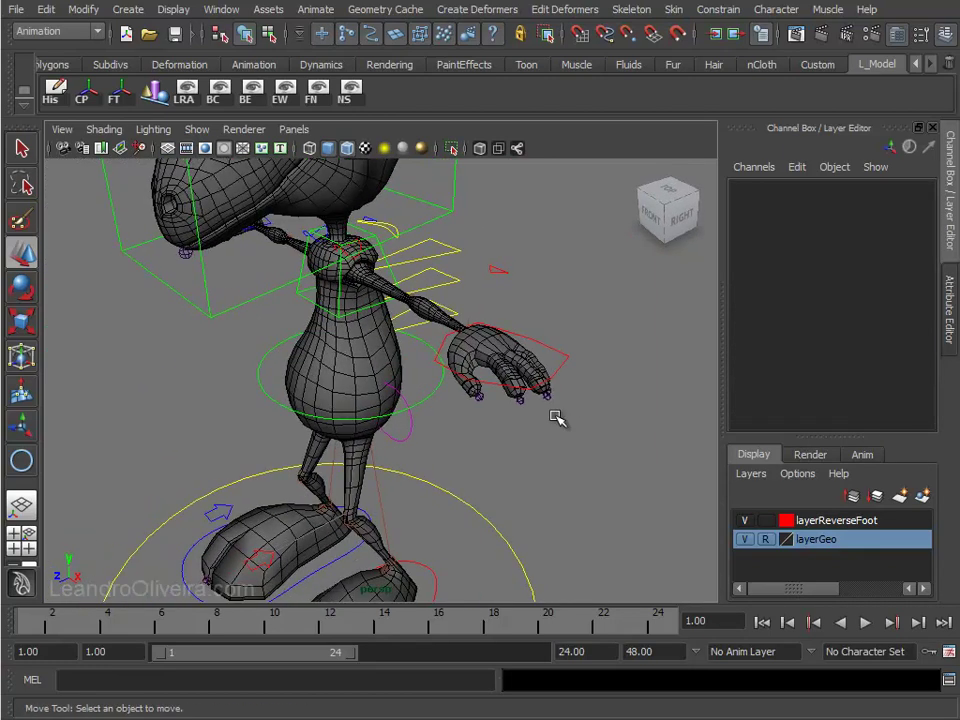
left_click(745, 539)
left_click_drag(625, 470, 611, 476, "alt")
right_click_drag(611, 476, 611, 501, "alt")
mouse_move(611, 501)
left_mouse_down("alt")
mouse_move(484, 413)
mouse_move(521, 476)
left_mouse_up("alt")
right_click_drag(521, 476, 574, 375, "alt")
- Parent both hand controls under ctrl_GLOBAL
key("q")
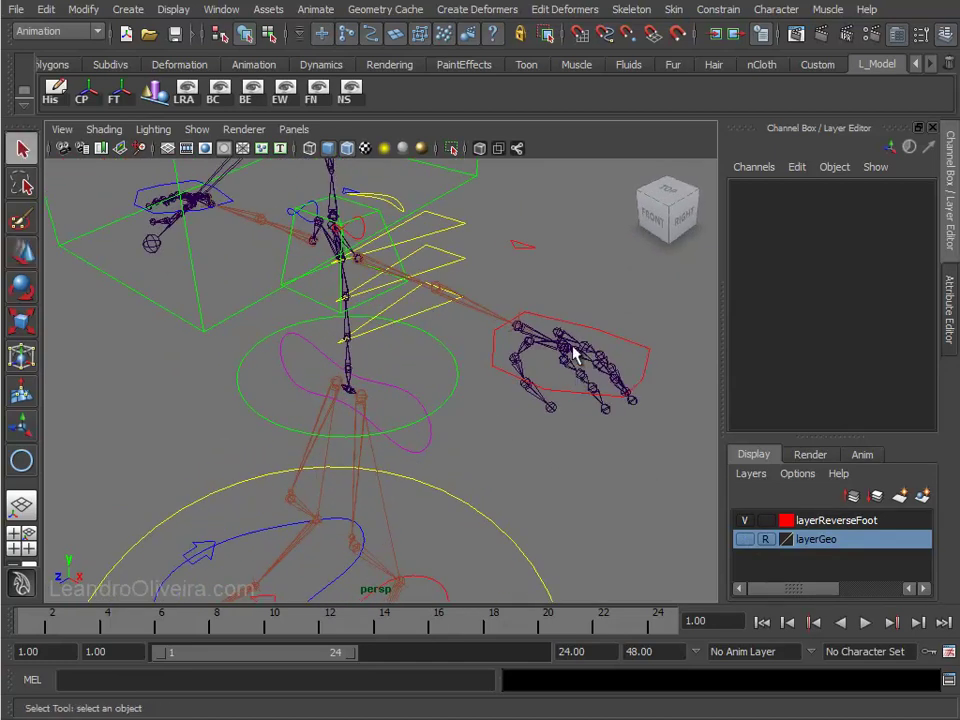
left_click(575, 333)
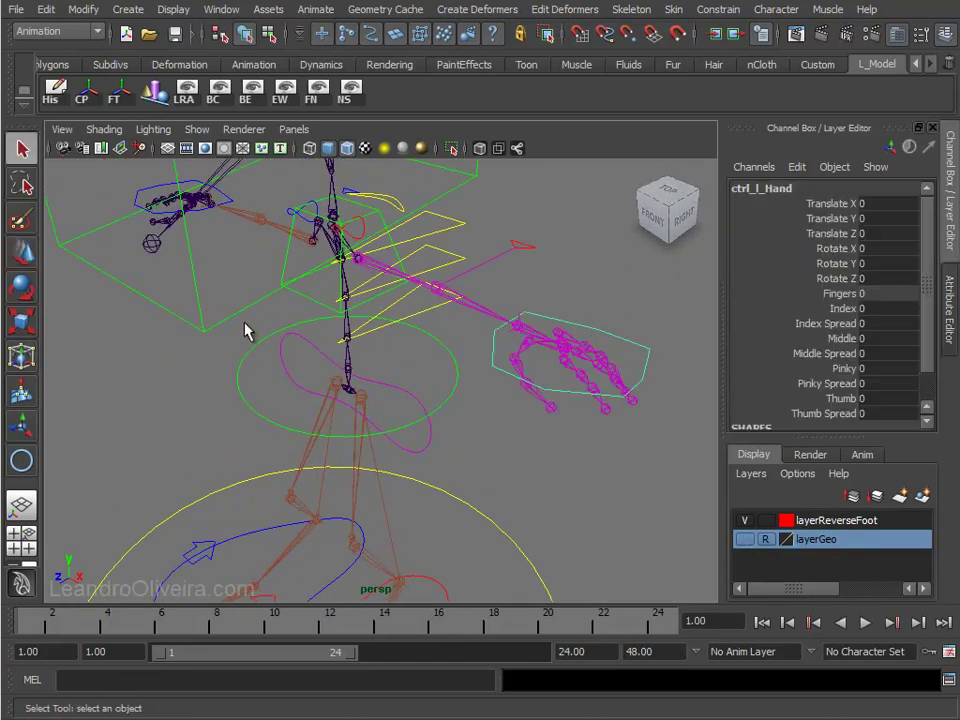
left_click_drag(246, 332, 430, 323, "alt")
left_click(286, 405, "shift")
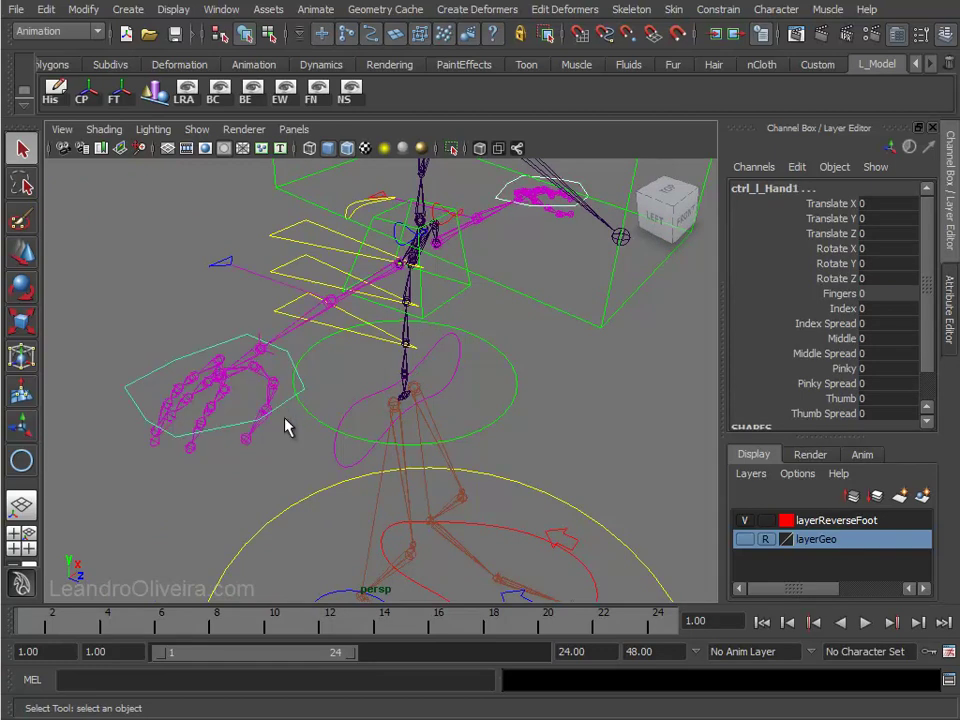
left_click(291, 510, "shift")
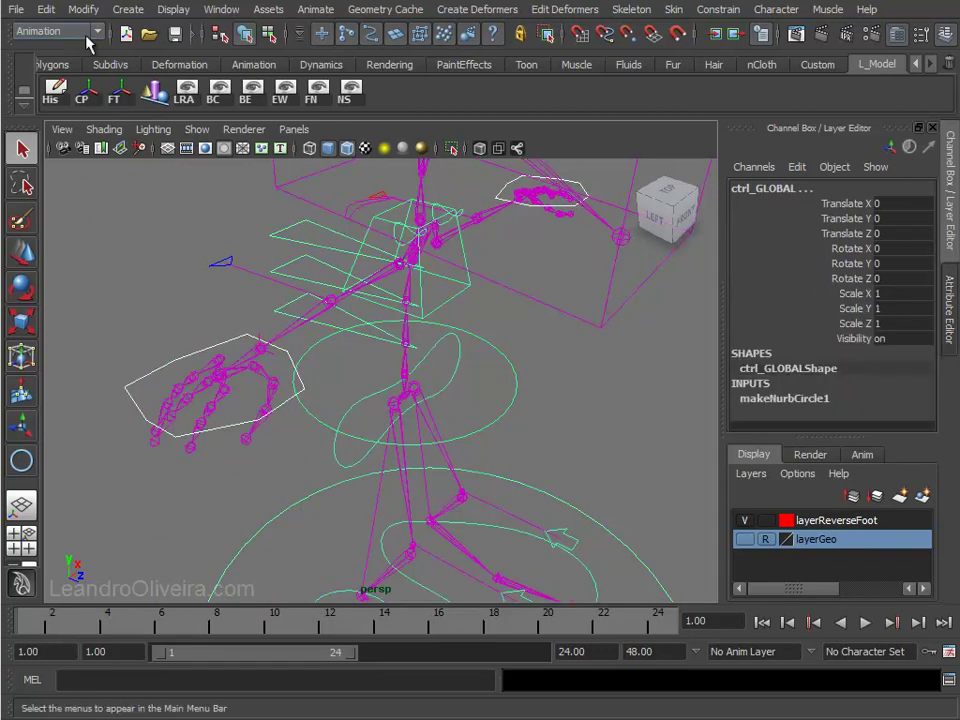
left_click(44, 10)
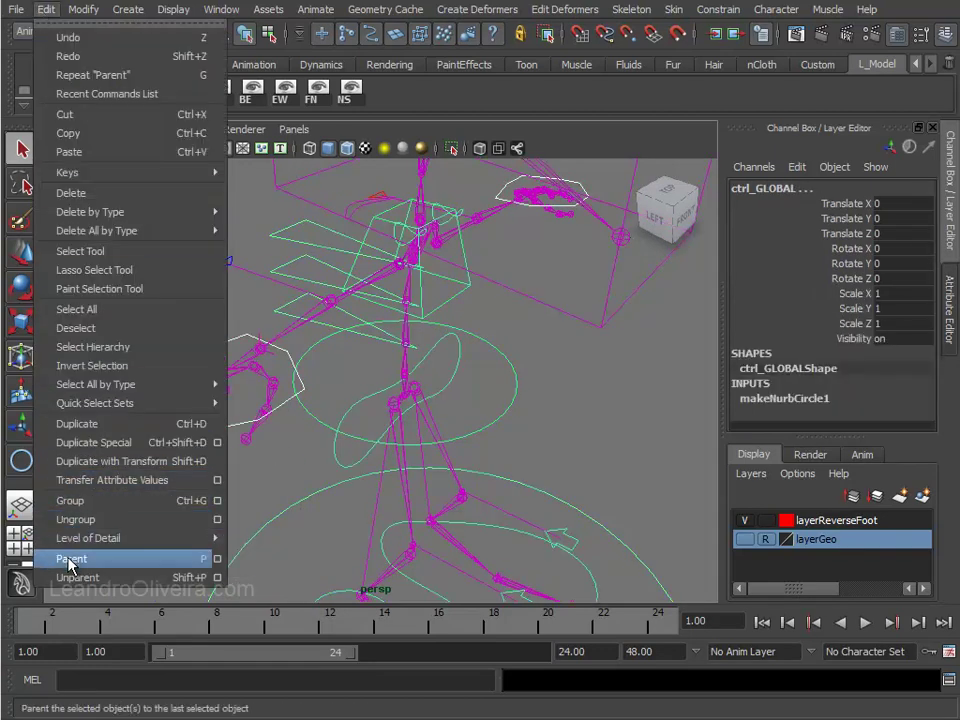
left_click(70, 558)
- Test-move ctrl_GLOBAL along Z to confirm the hands follow, then undo
left_click(596, 463)
scroll(478, 384, "down", 3)
left_click_drag(478, 384, 484, 388, "alt")
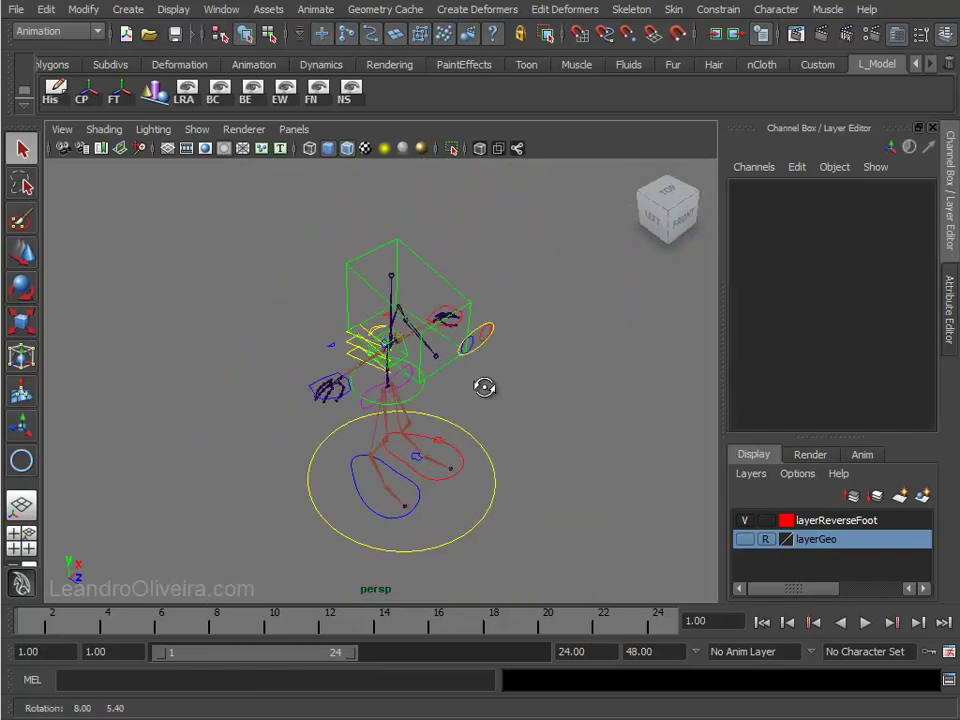
left_click_drag(491, 548, 445, 505)
mouse_move(445, 505)
left_mouse_down("alt")
mouse_move(510, 388)
mouse_move(482, 394)
left_mouse_up("alt")
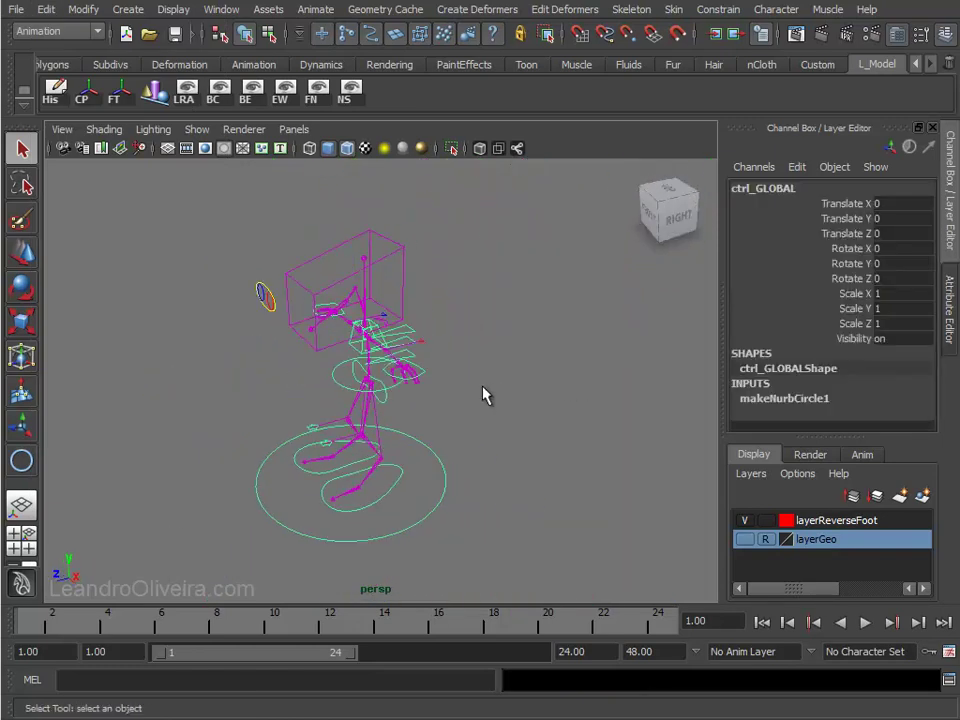
key("w")
mouse_move(292, 494)
left_mouse_down()
mouse_move(213, 513)
mouse_move(422, 512)
left_mouse_up()
key("ctrl+z")
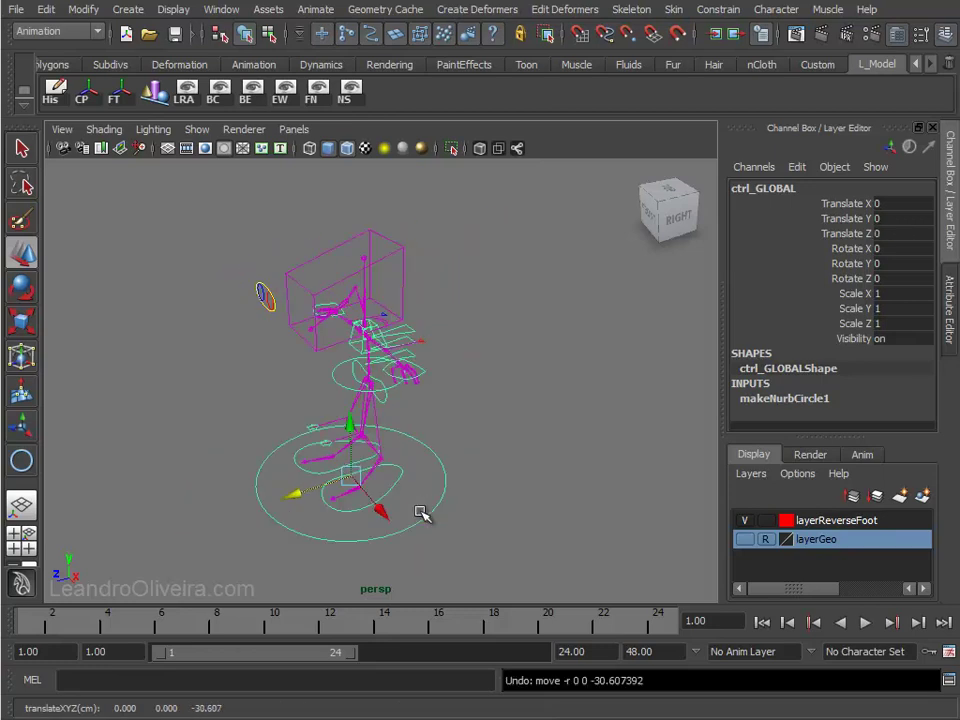
right_click_drag(439, 446, 545, 576, "alt")
left_click_drag(545, 576, 536, 375, "alt")
- Parent the ctrl_r_Elbow and ctrl_l_Elbow controls under ctrl_GLOBAL
left_click(529, 356)
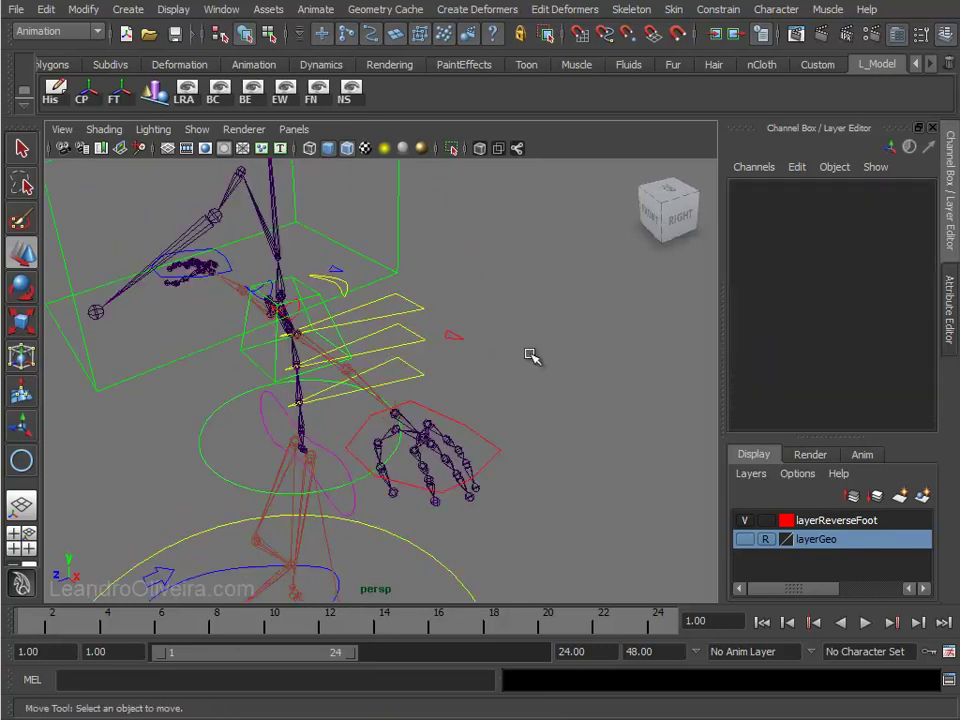
key("q")
left_click(338, 278)
left_click(452, 339)
left_click_drag(542, 444, 500, 462, "alt")
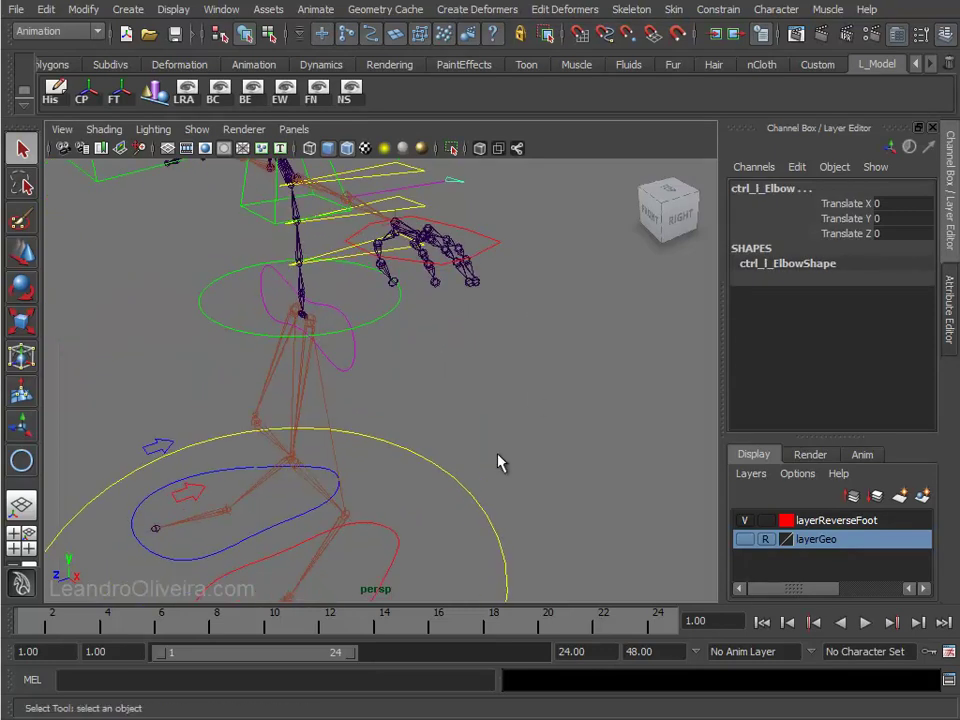
left_click(450, 480)
left_click(45, 10)
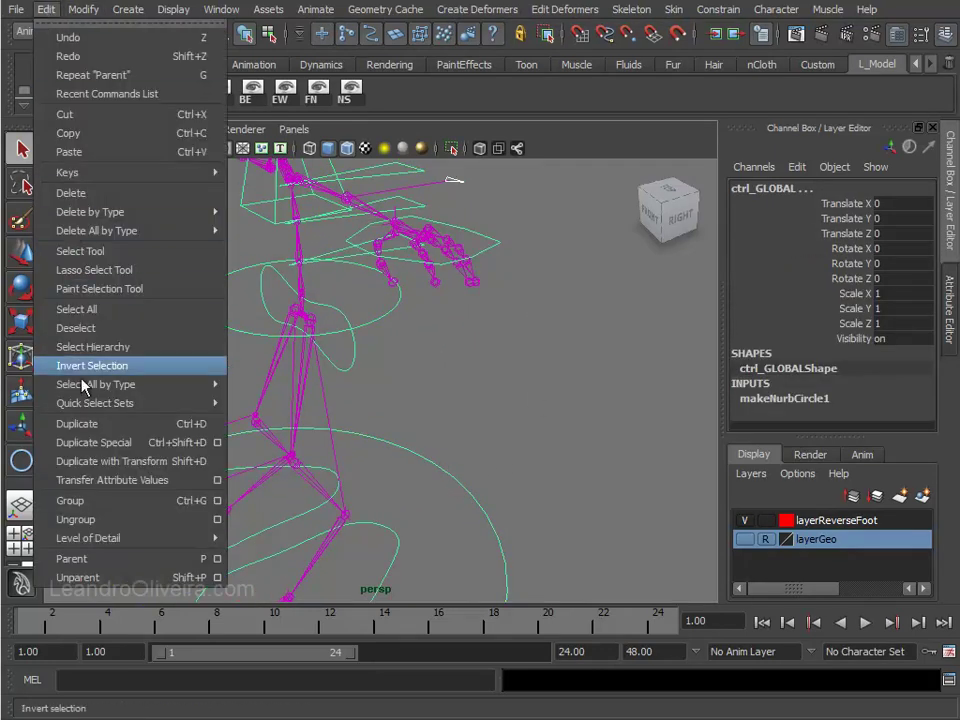
left_click(81, 559)
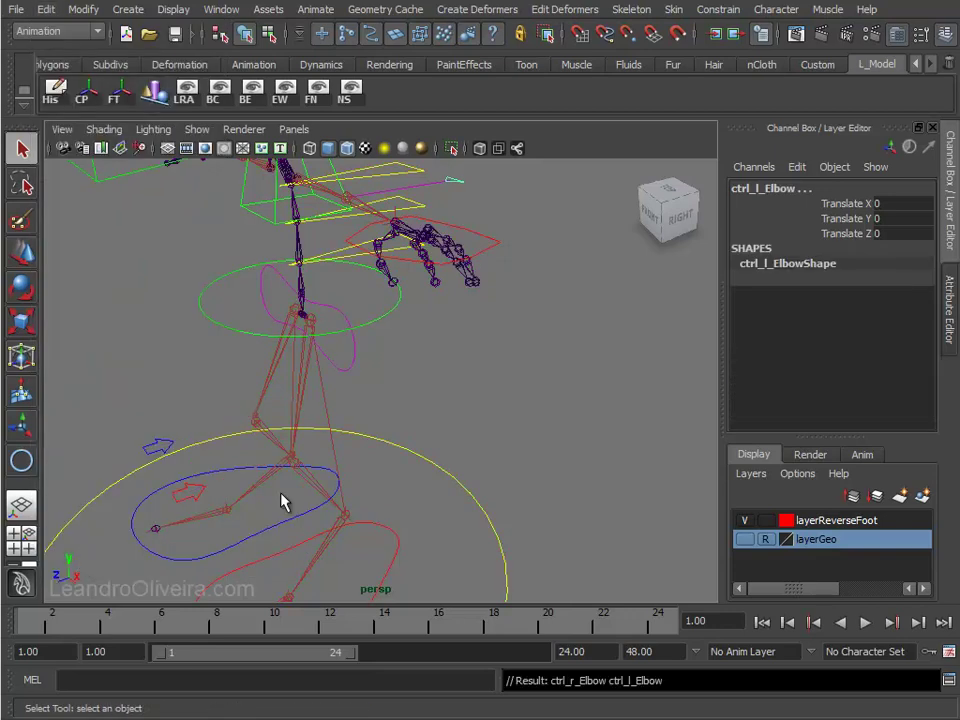
- Parent the ctrl_Eyes control under ctrl_GLOBAL
left_click(574, 467)
right_click_drag(574, 467, 381, 336, "alt")
left_click_drag(381, 336, 400, 345, "alt")
right_click_drag(400, 345, 542, 368, "alt")
mouse_move(542, 368)
left_mouse_down("alt")
mouse_move(499, 317)
mouse_move(443, 340)
left_mouse_up("alt")
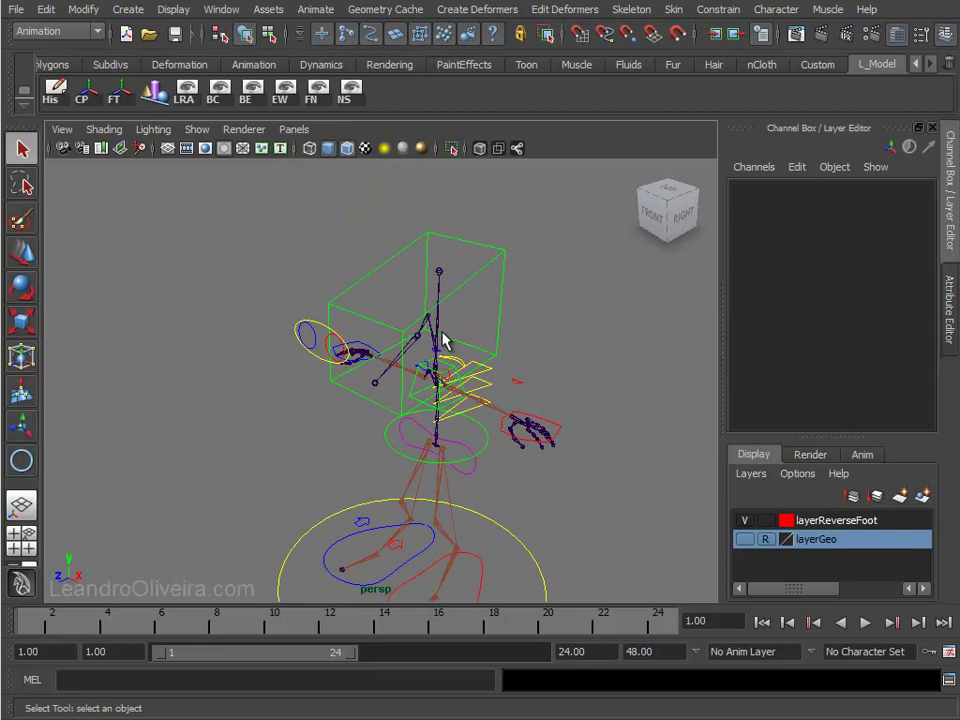
left_click(318, 362)
left_click(308, 540)
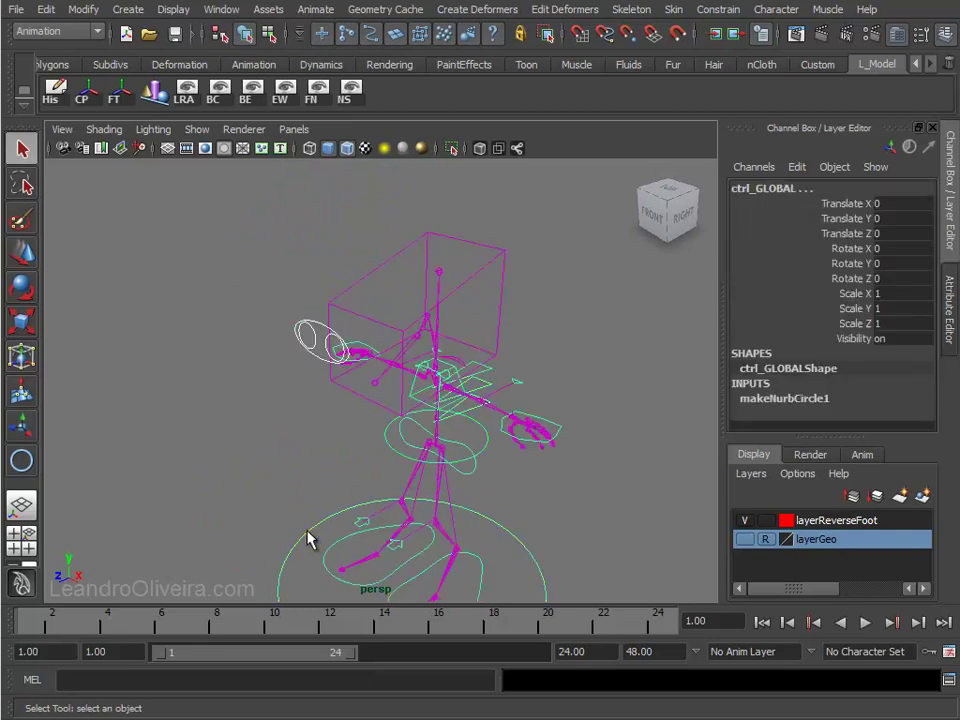
left_click(45, 10)
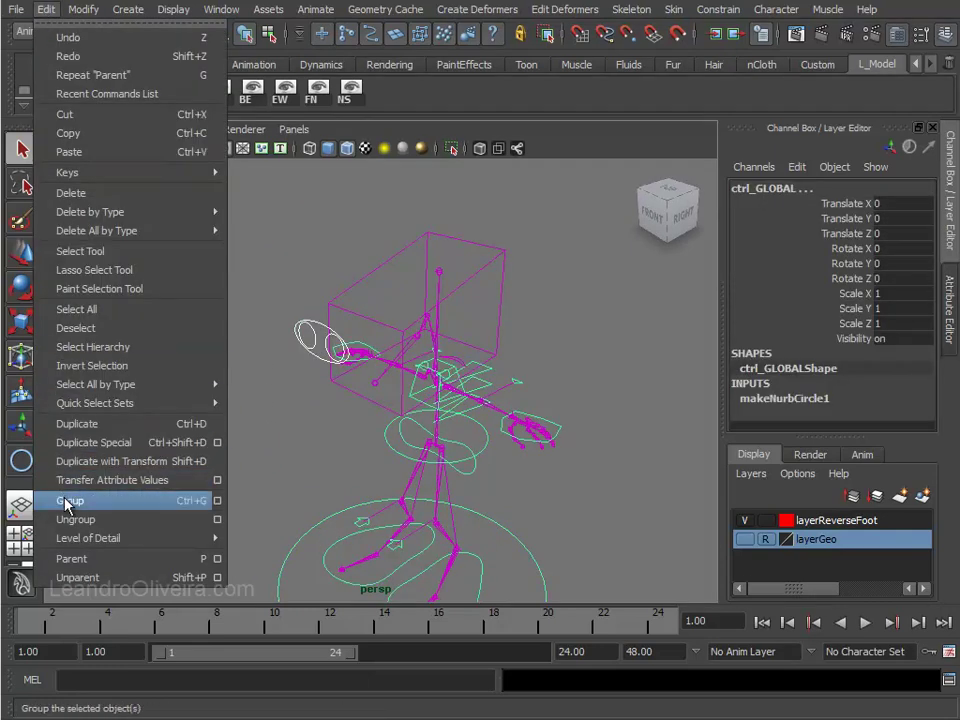
left_click(73, 559)
- Test-move ctrl_GLOBAL to confirm the whole rig follows, then undo the move
left_click(171, 499)
scroll(503, 396, "down", 3)
scroll(482, 386, "down", 2)
scroll(480, 325, "down", 2)
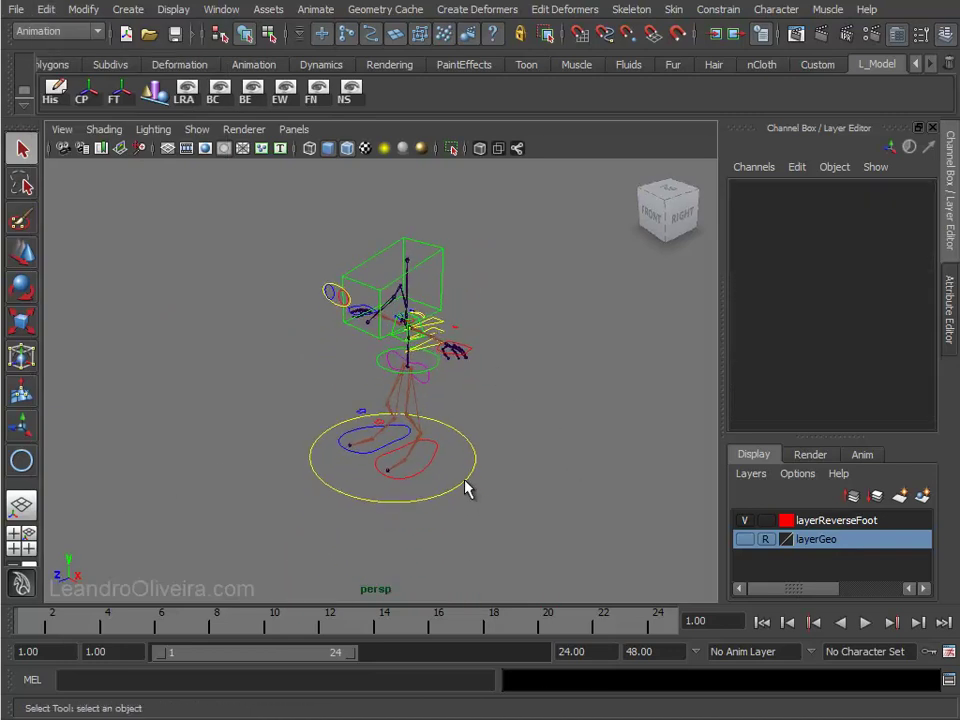
left_click(466, 486)
key("w")
mouse_move(396, 450)
left_mouse_down()
mouse_move(462, 567)
mouse_move(467, 349)
mouse_move(242, 456)
mouse_move(422, 454)
left_mouse_up()
key("ctrl+z")
- Test-rotate ctrl_GLOBAL to confirm the rig rotates as one, then undo
key("e")
mouse_move(369, 399)
left_mouse_down()
mouse_move(183, 441)
mouse_move(503, 366)
mouse_move(399, 411)
mouse_move(422, 407)
mouse_move(553, 356)
left_mouse_up()
key("ctrl+z")
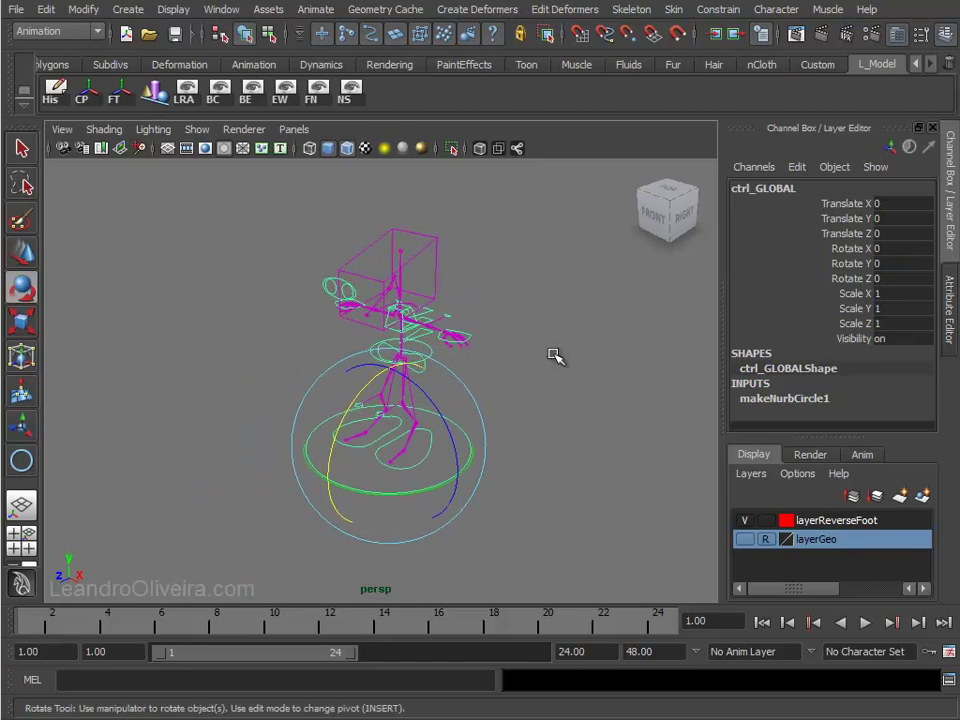
left_click(562, 360)
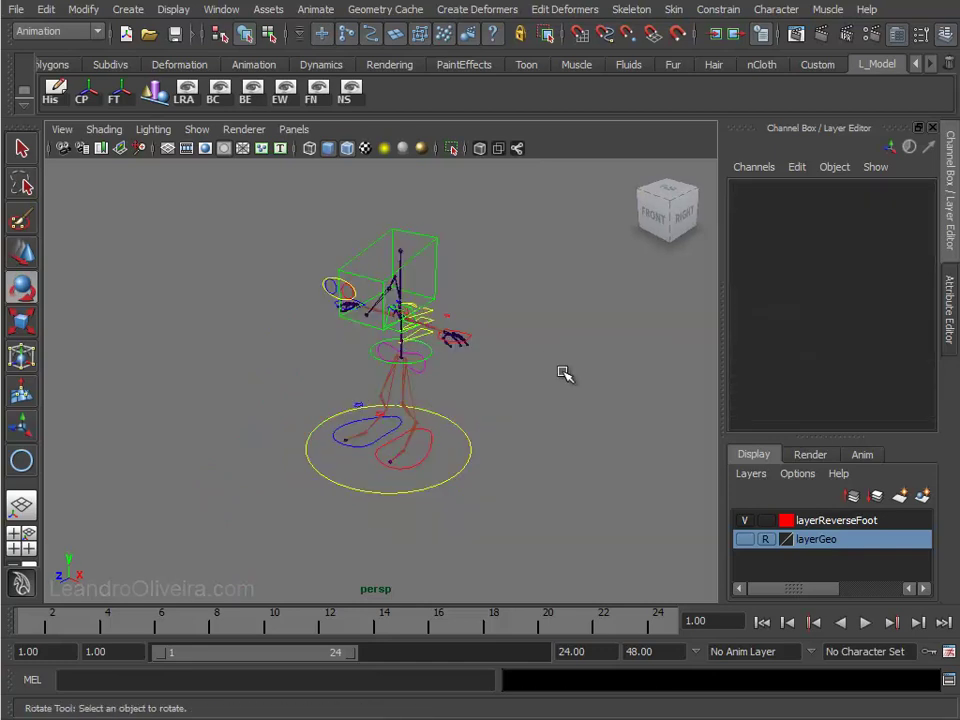
- Open the Outliner from the Window menu and dock it on the left
left_click(22, 148)
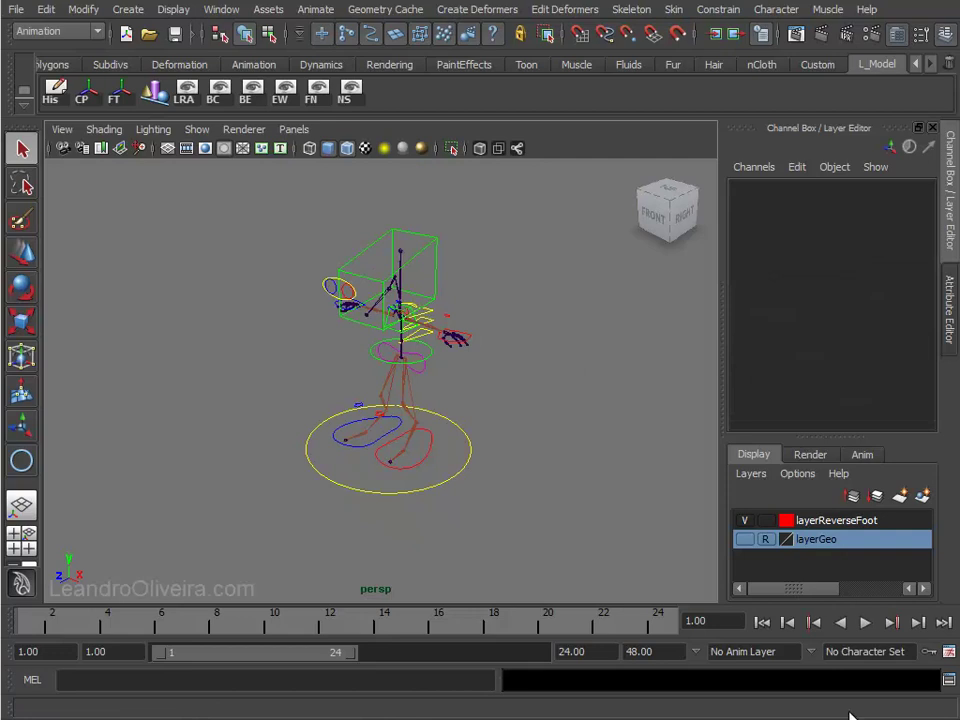
left_click(221, 9)
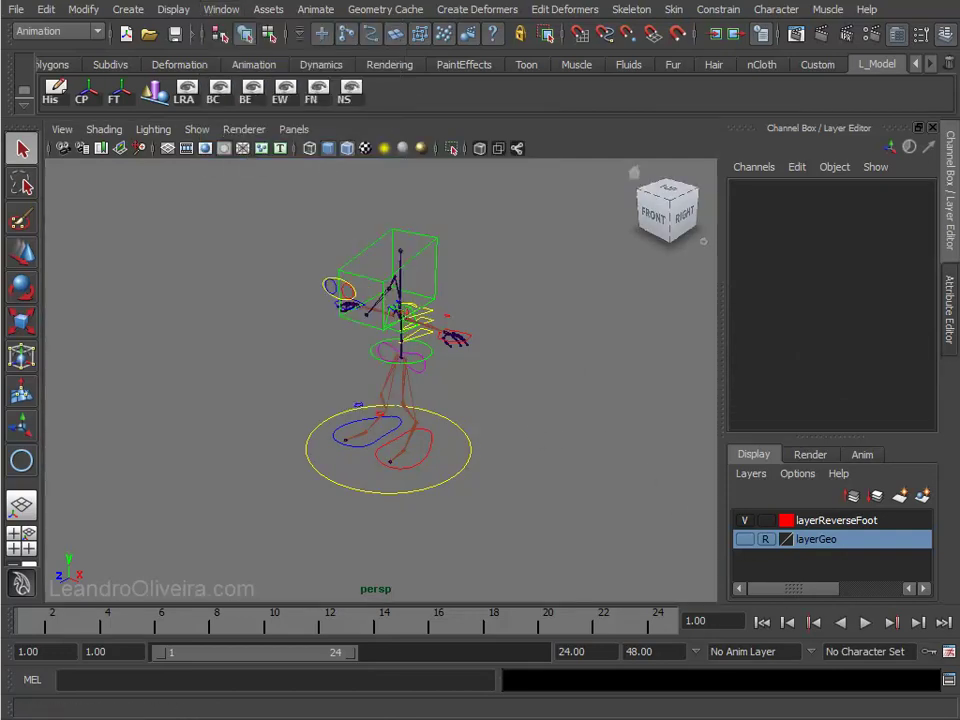
left_click_drag(197, 154, 163, 140)
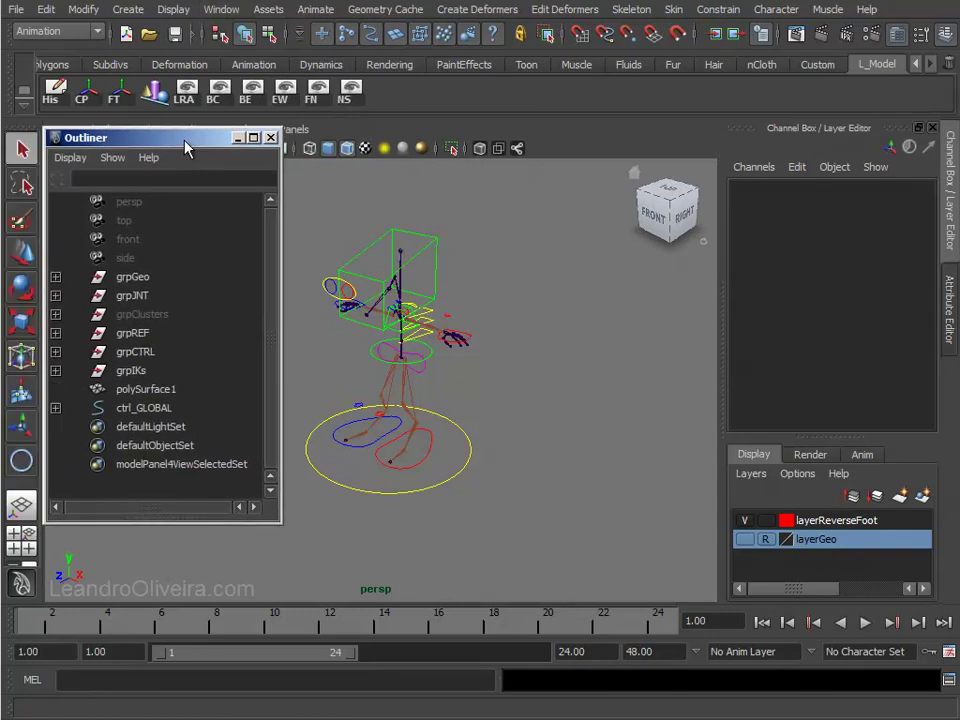
- Drag ctrl_GLOBAL into grpCTRL in the Outliner, then select grpGeo through polySurface1
middle_click_drag(369, 300, 442, 317, "alt")
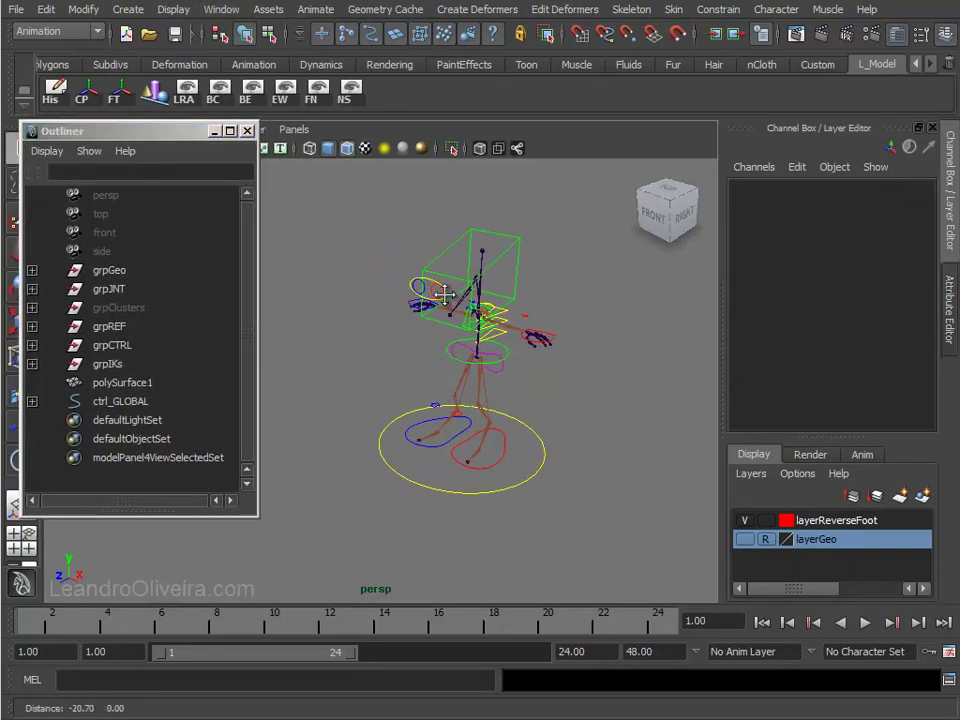
left_click(130, 404)
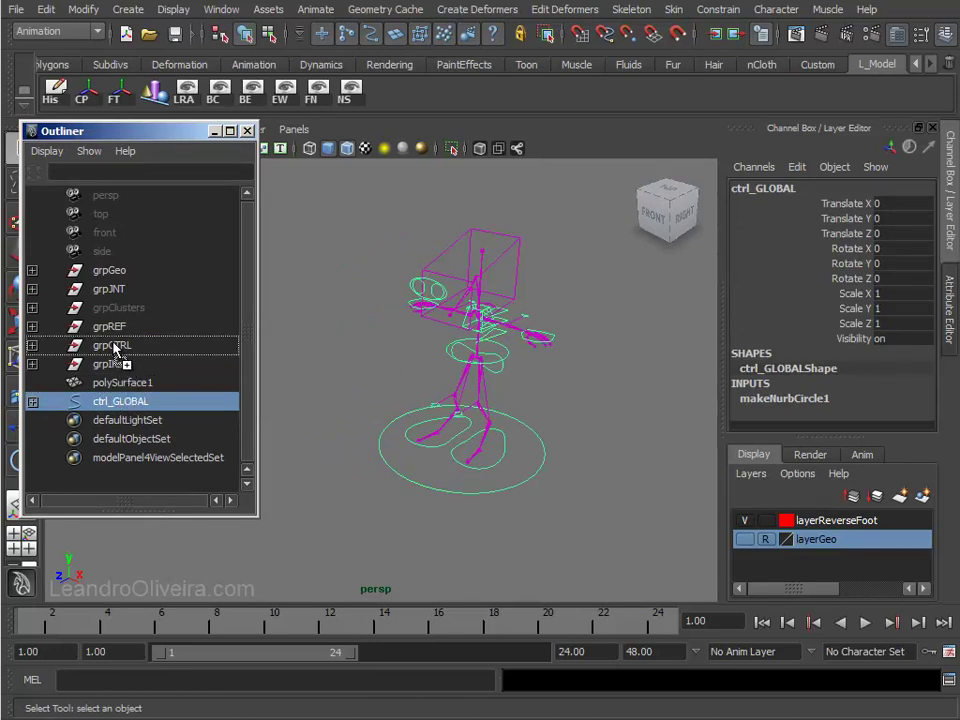
middle_click_drag(118, 403, 115, 347)
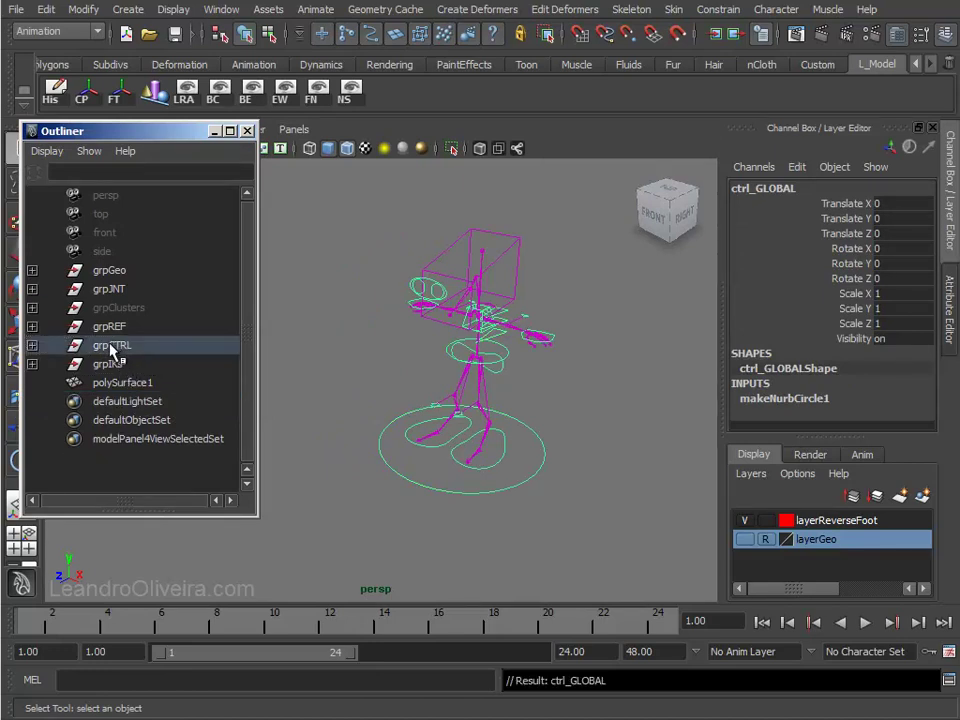
left_click(110, 271)
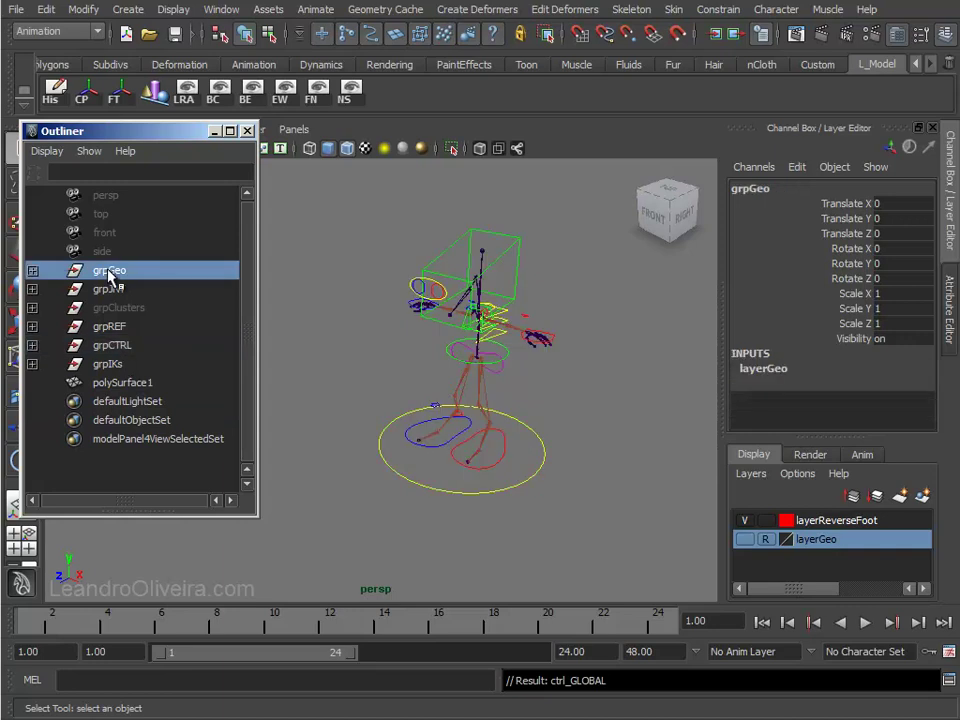
left_click(109, 383, "shift")
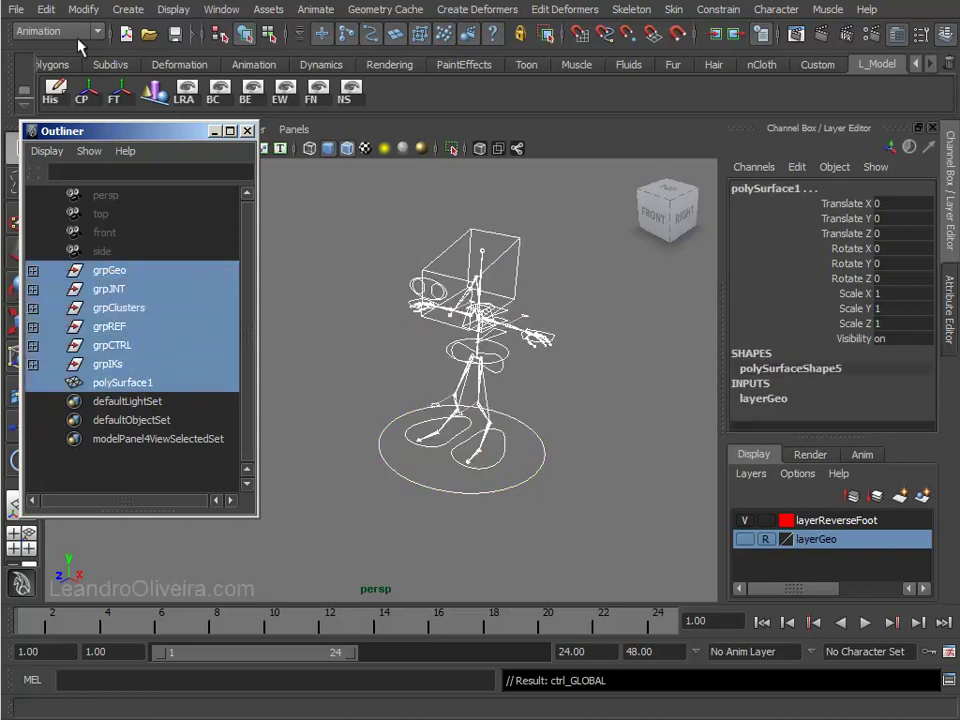
- Group the selected top-level items and rename group1 to grp_Character
left_click(46, 9)
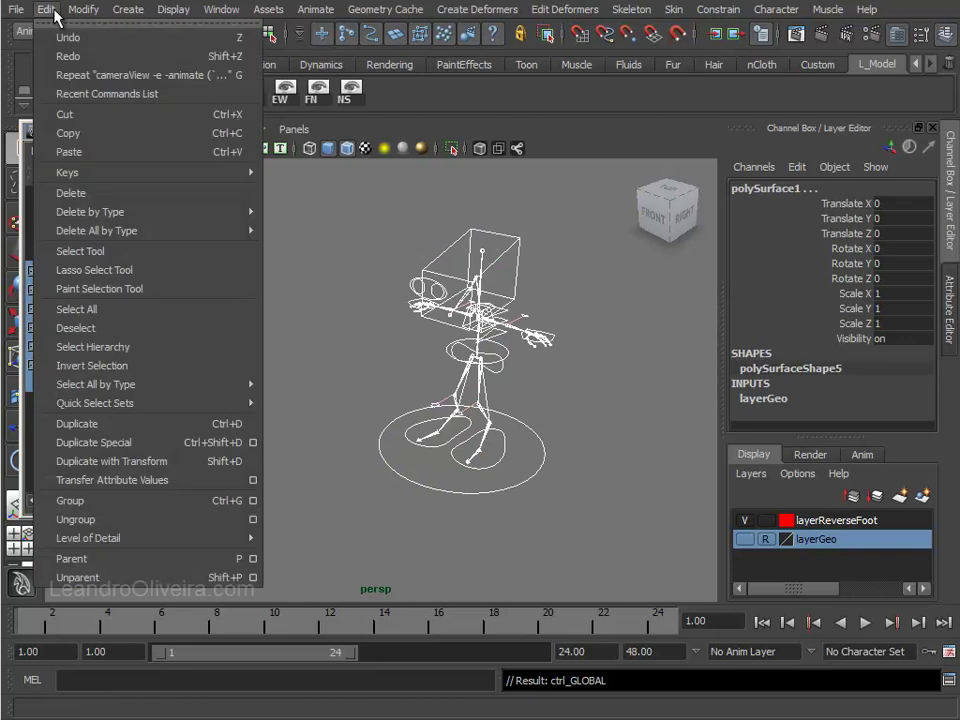
left_click(71, 501)
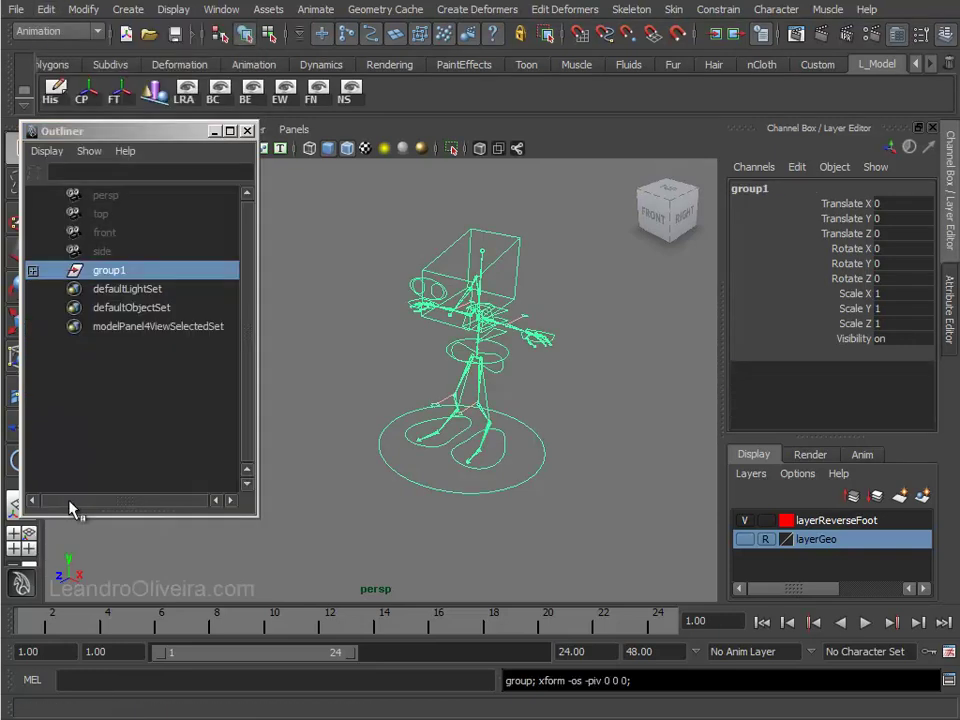
double_click(109, 272)
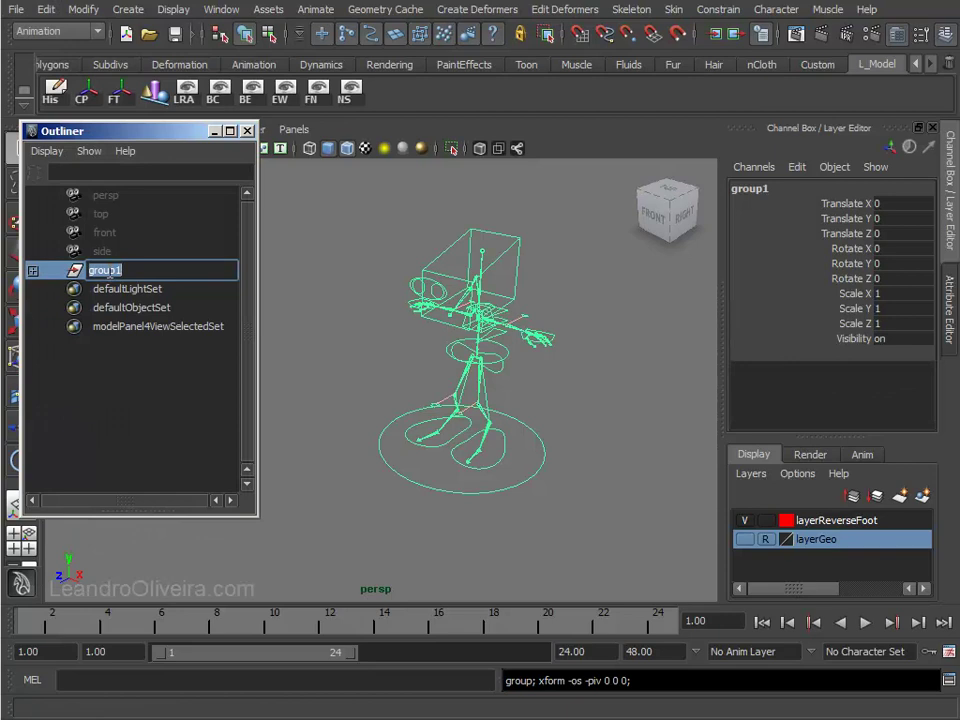
type("g")
key("Return")
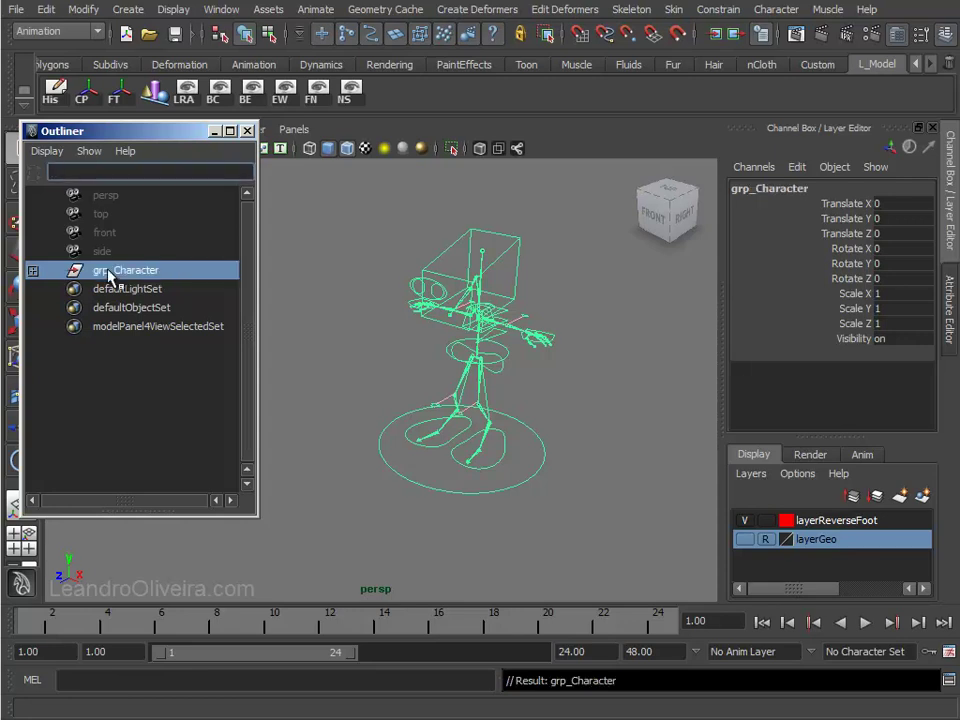
left_click(331, 371)
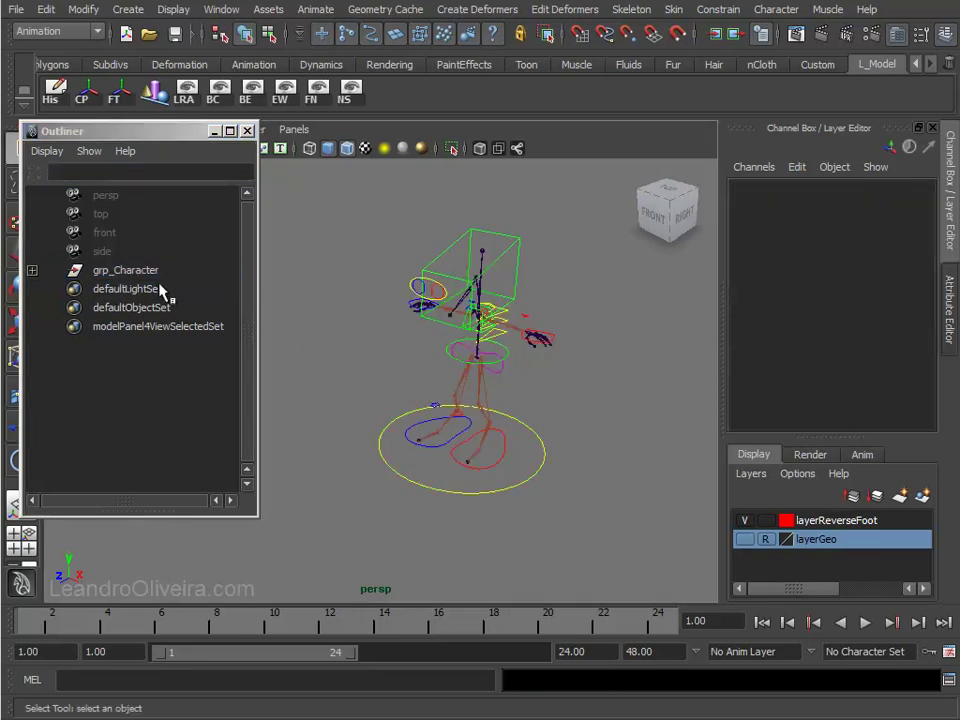
left_click(145, 272)
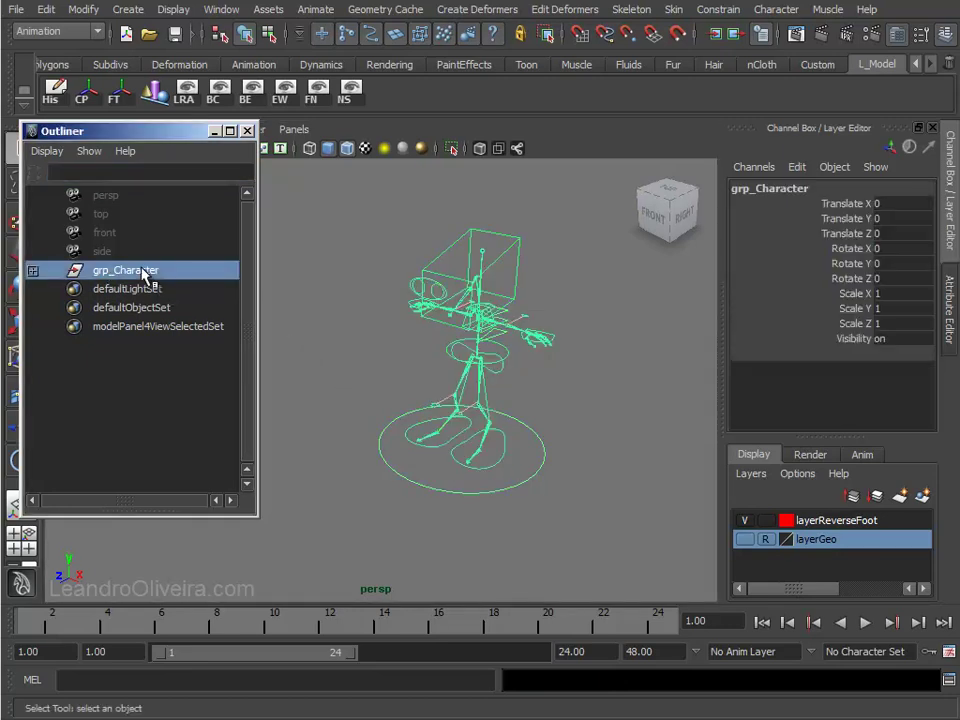
left_click(621, 397)
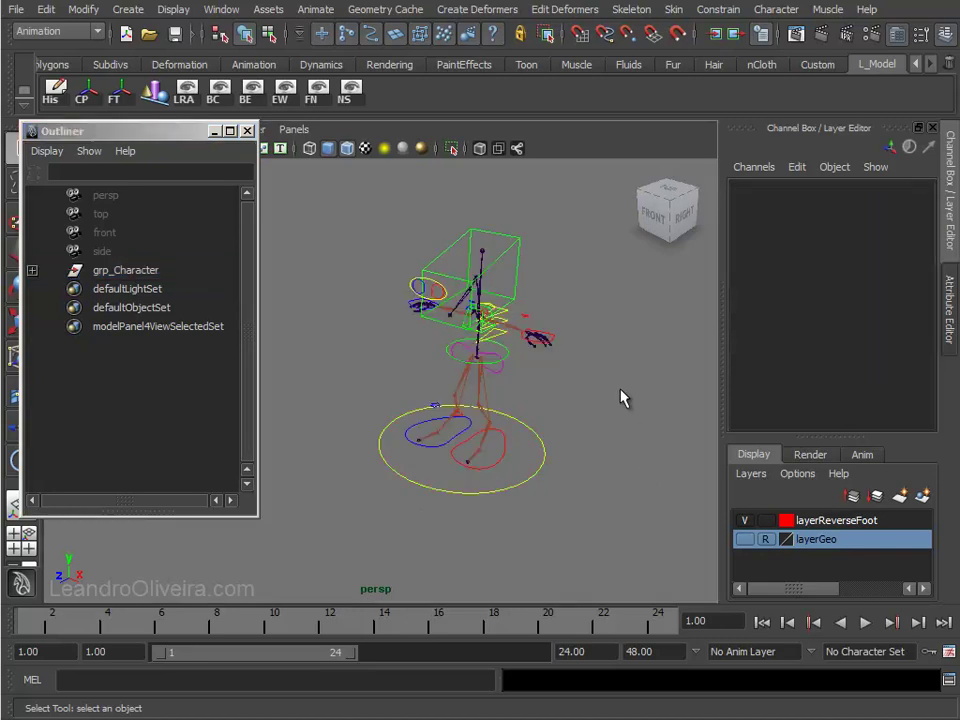